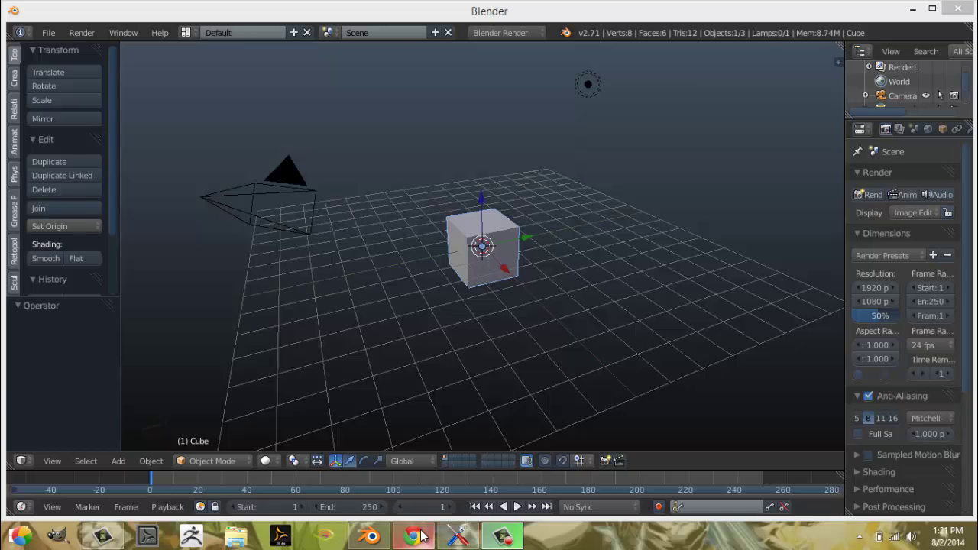
Switch to Chrome and open google.com in the current tab.
mouse_move(422, 535)
left_click(403, 485)
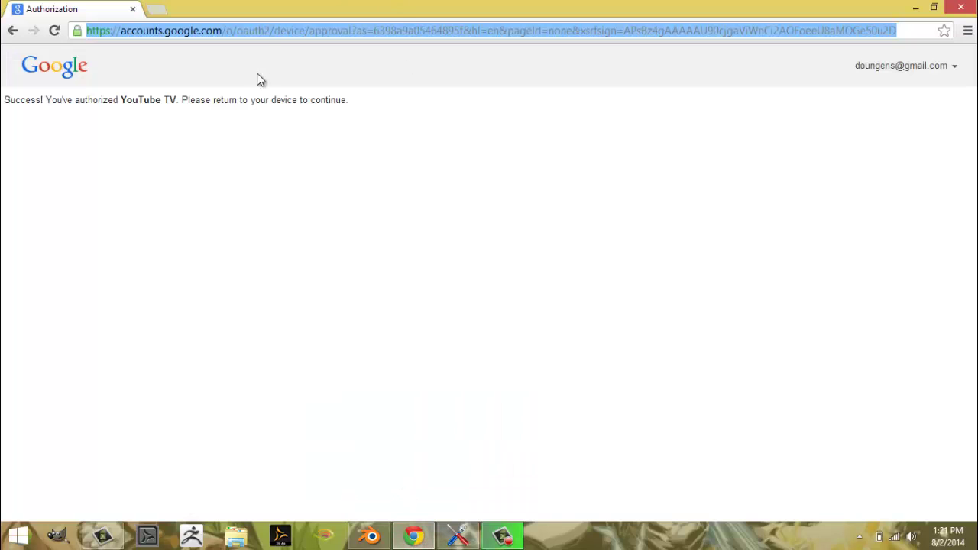
type("google.com")
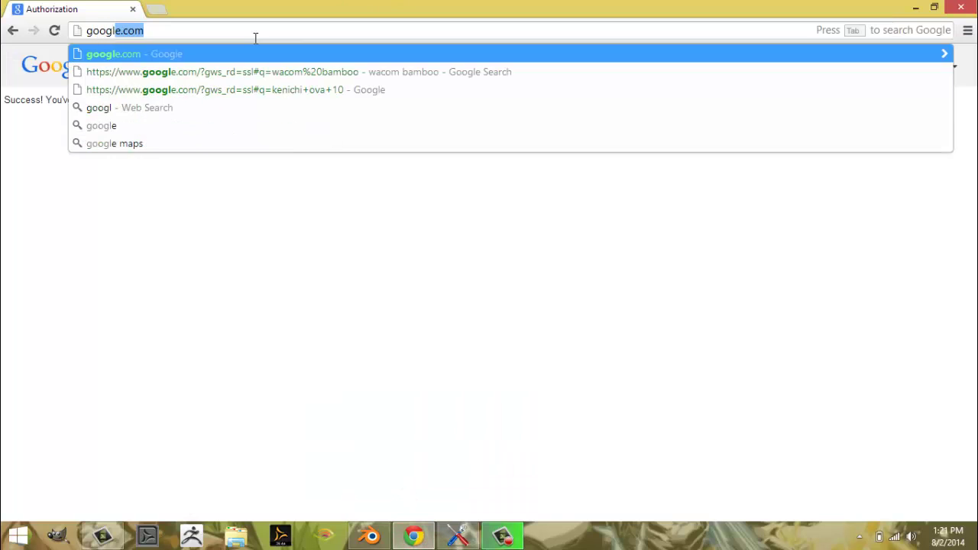
key("Return")
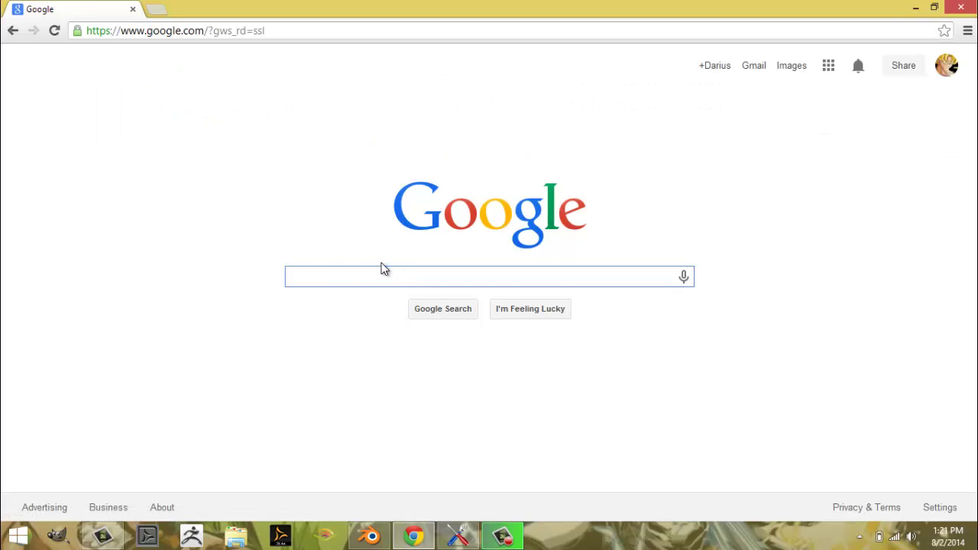
key("ctrl+l")
type("onball z")
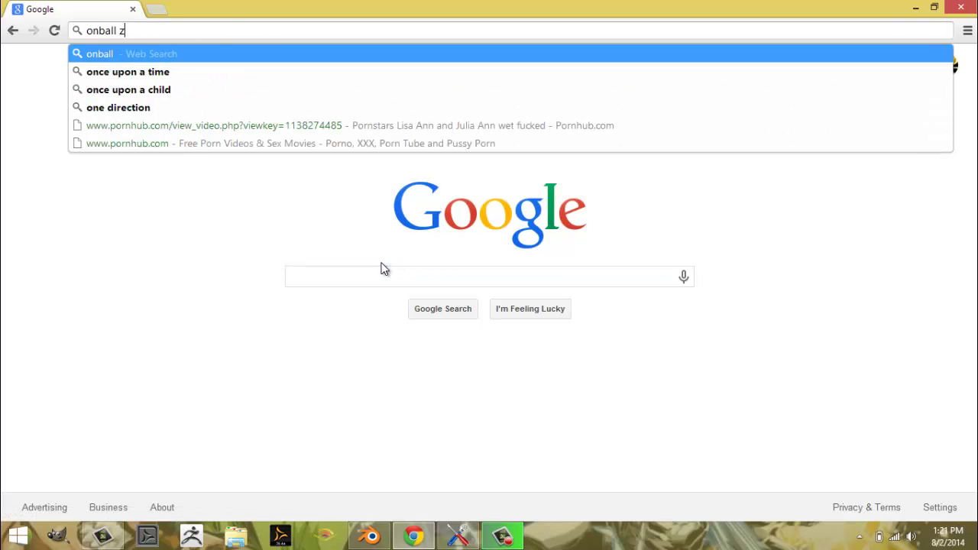
key("BackSpace")
key("BackSpace")
key("BackSpace")
key("BackSpace")
key("BackSpace")
key("BackSpace")
key("BackSpace")
key("BackSpace")
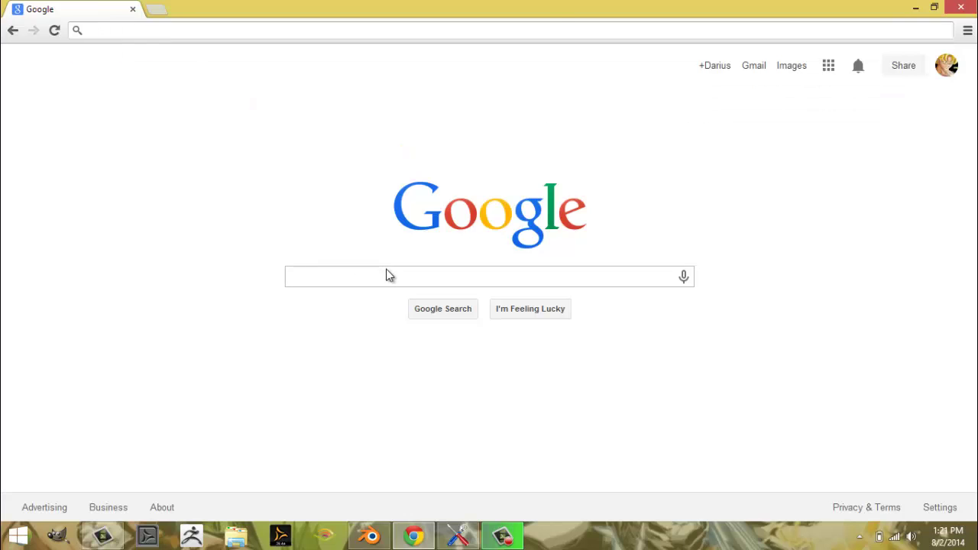
Search Google for "dragon ball z characters" and switch to the image results.
left_click(389, 276)
type("dragon")
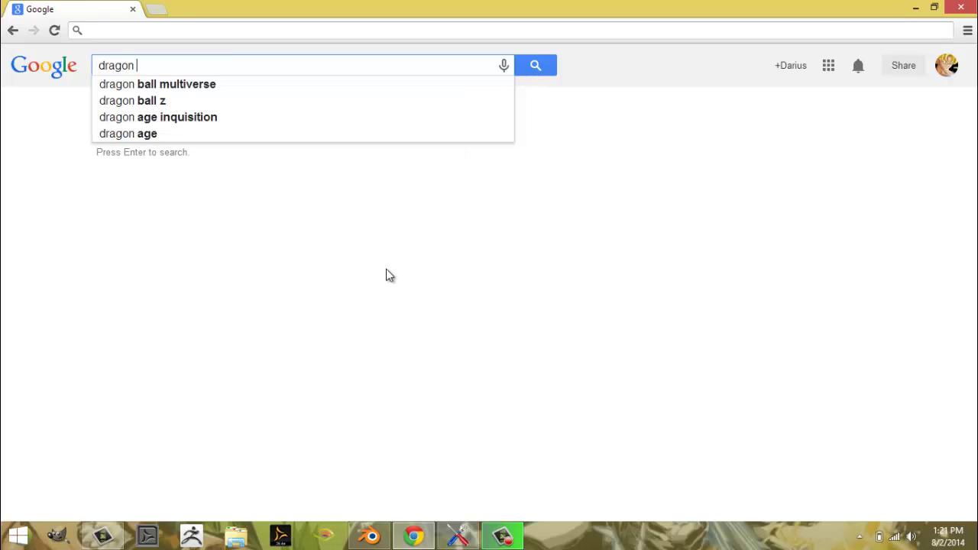
type(" ball z ch")
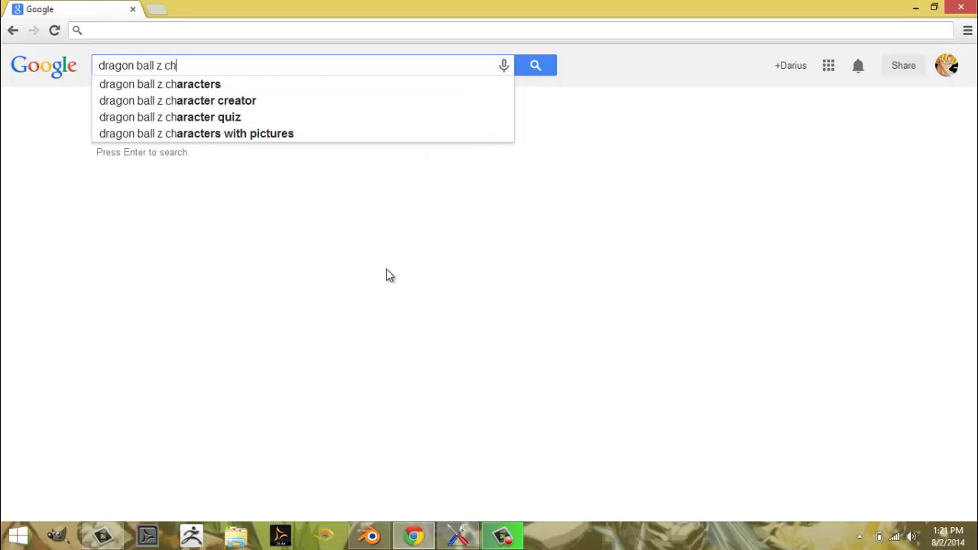
type("aracters")
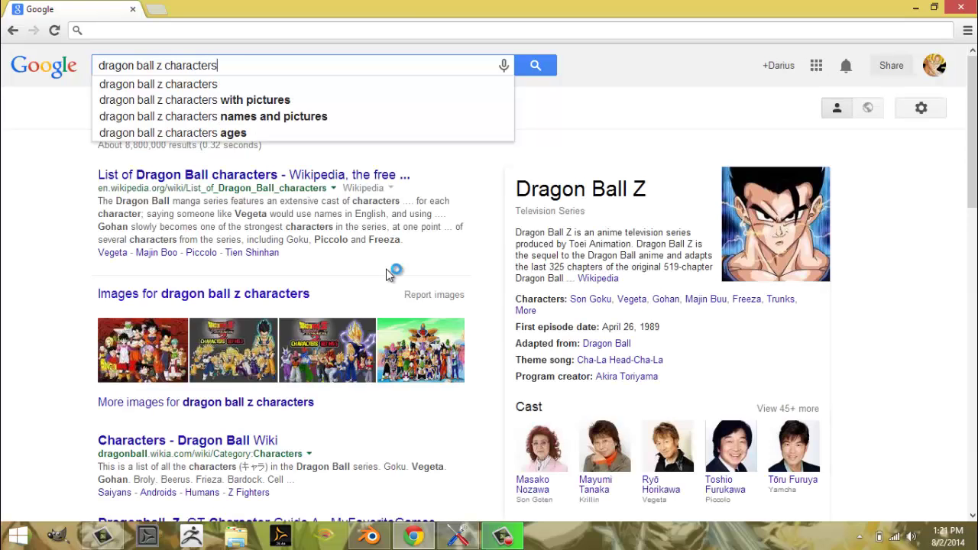
key("Return")
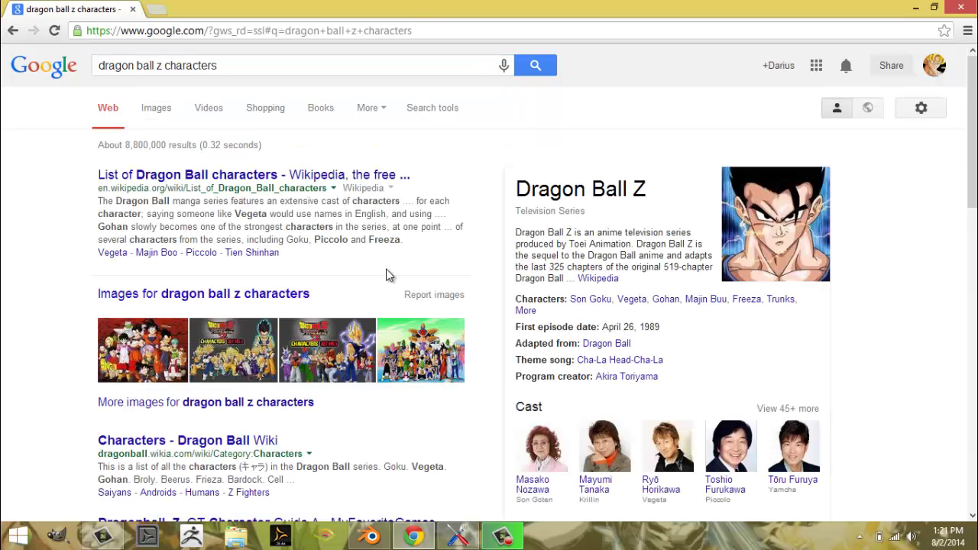
left_click(154, 109)
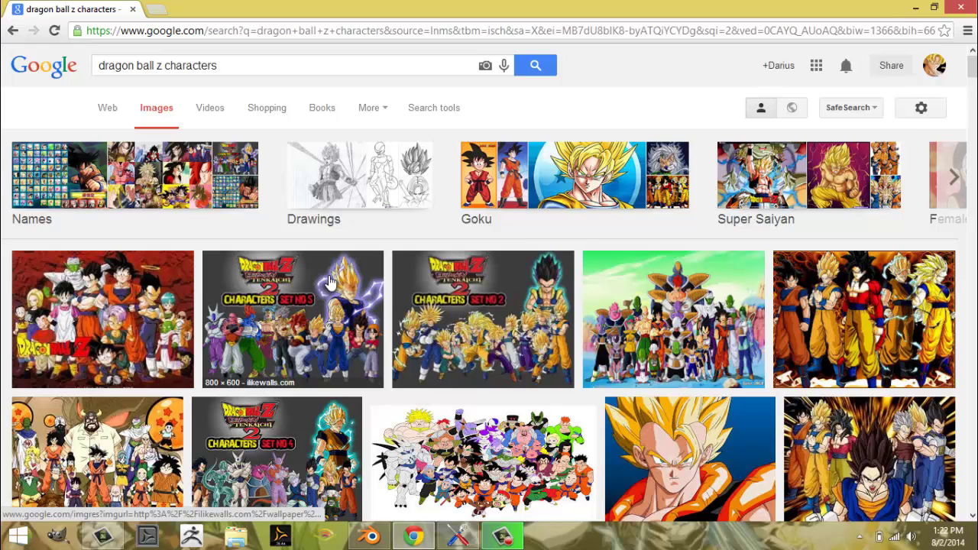
Open the Dragon Ball Z "Characters Set No 5" image result and view the wallpaper on its ilikewalls.com page.
left_click(320, 295)
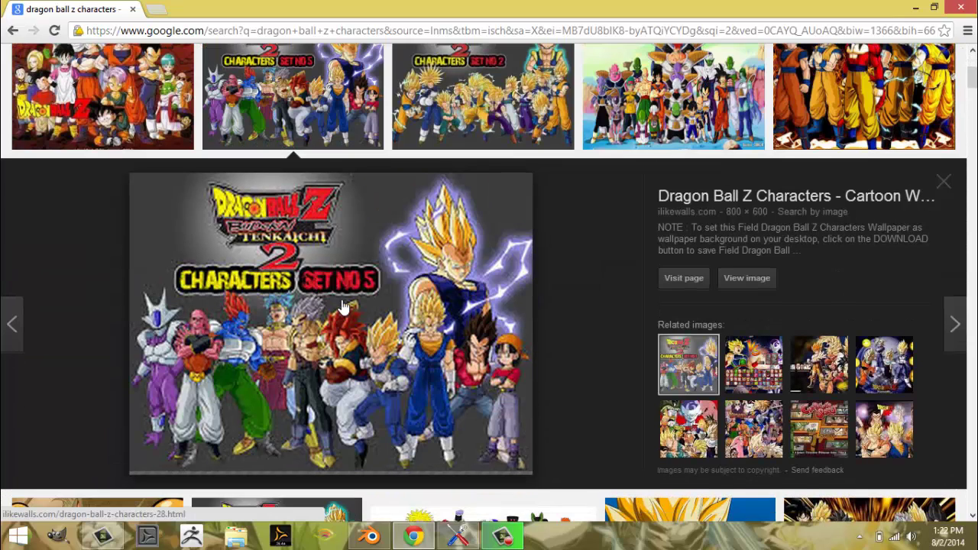
left_click(762, 279)
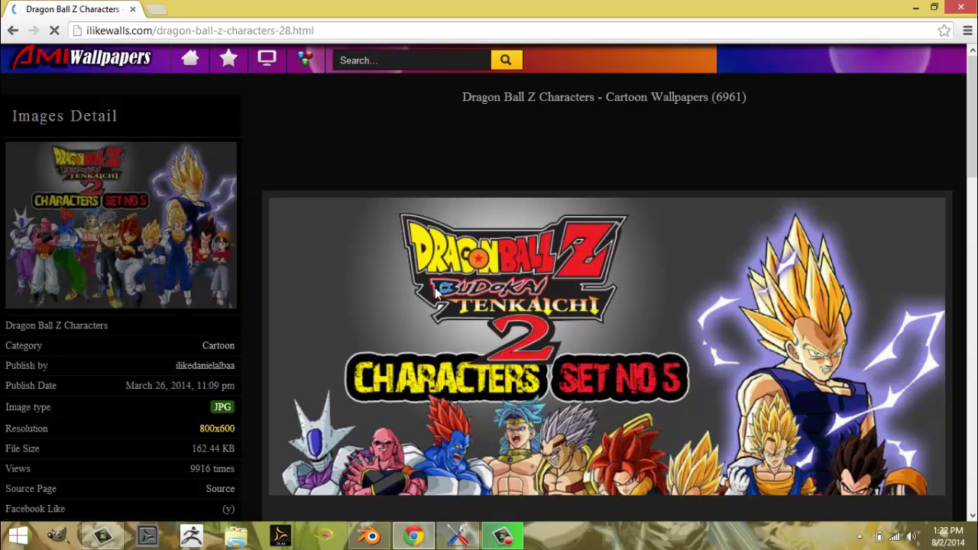
scroll(534, 321, "down", 2)
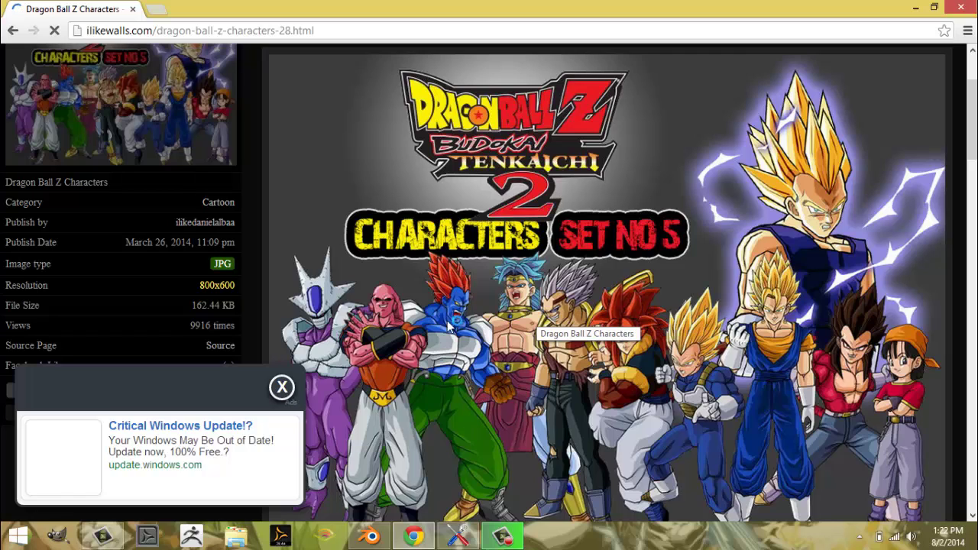
Dismiss the advertisement on the wallpaper page and close the virus warning tab together with its alert dialog.
left_click(282, 389)
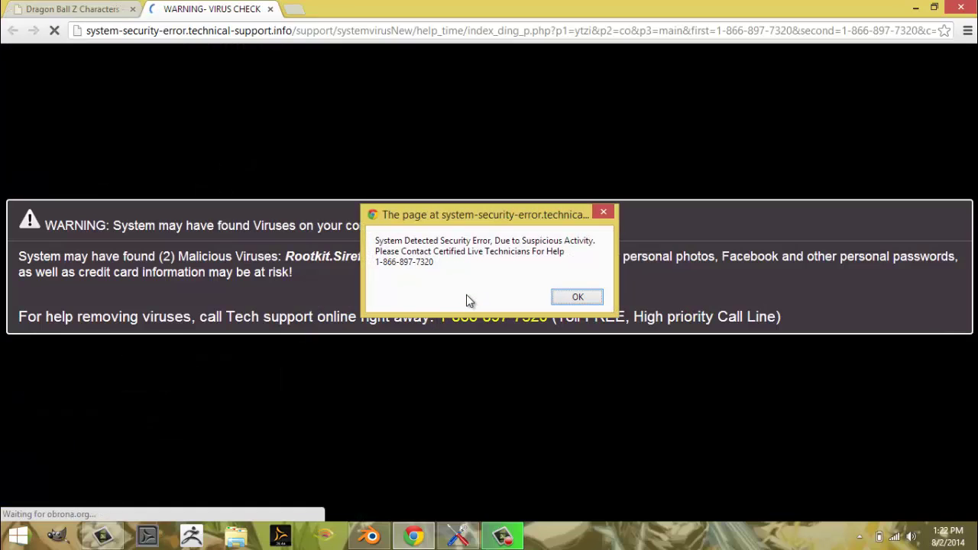
left_click(601, 211)
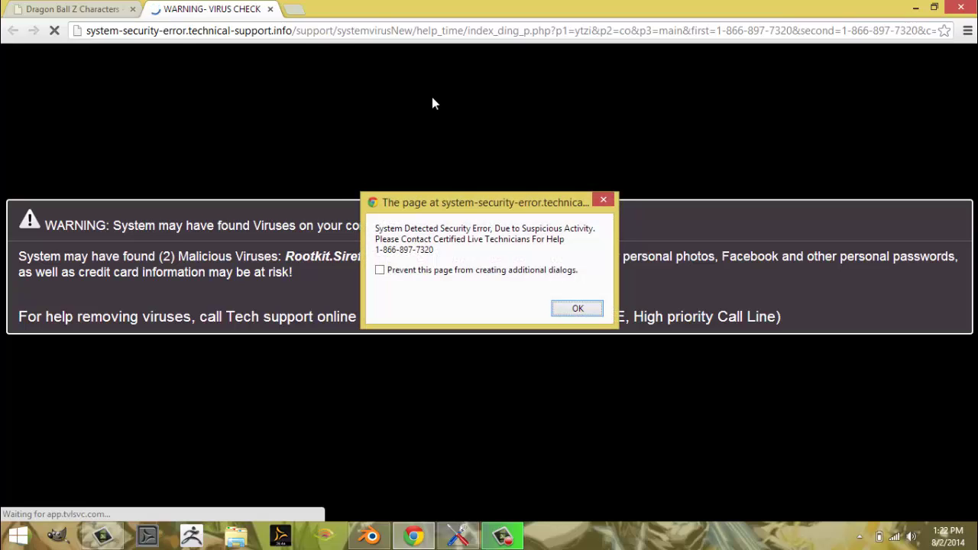
left_click(270, 9)
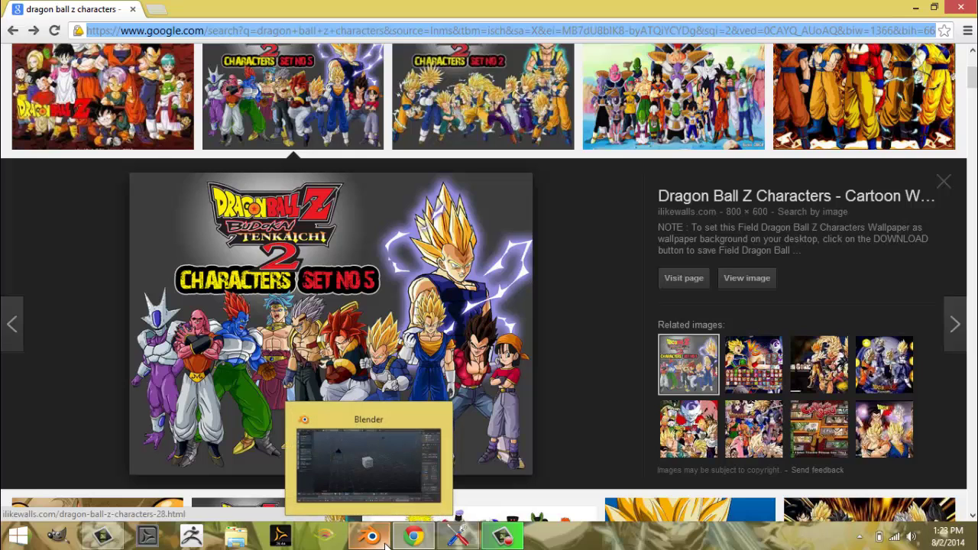
left_click(386, 542)
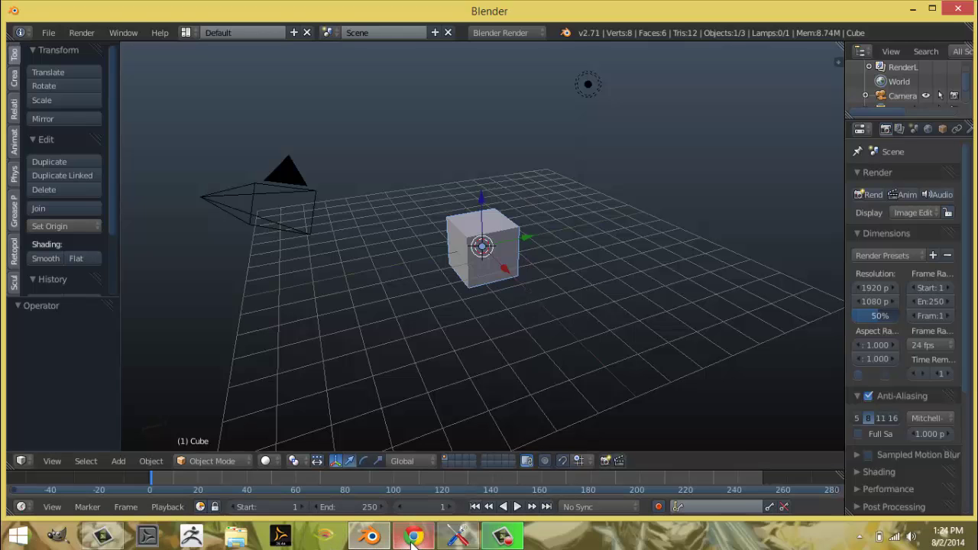
mouse_move(414, 535)
left_click(421, 508)
Replace the image search query with "vegeta model sheet" and run the search.
scroll(439, 80, "up", 3)
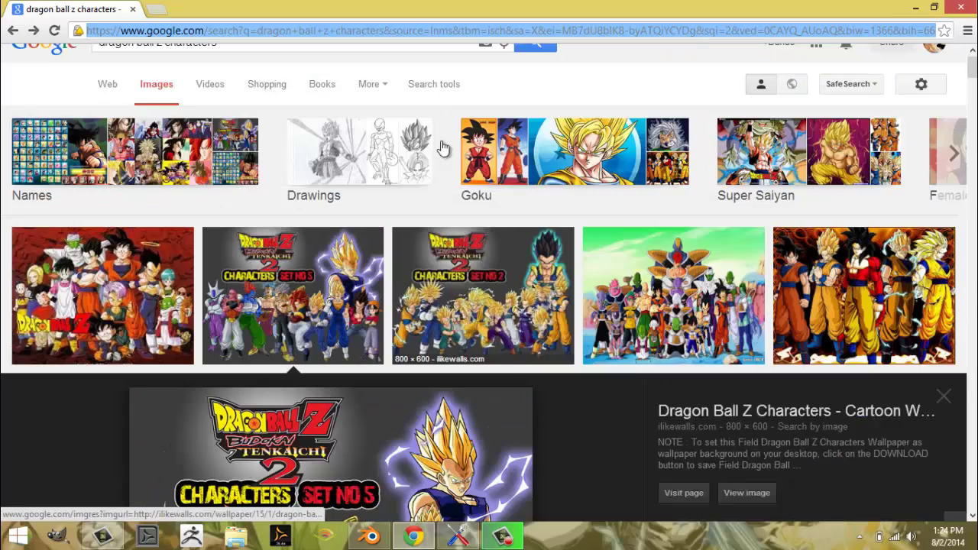
left_click(425, 65)
key("ctrl+a")
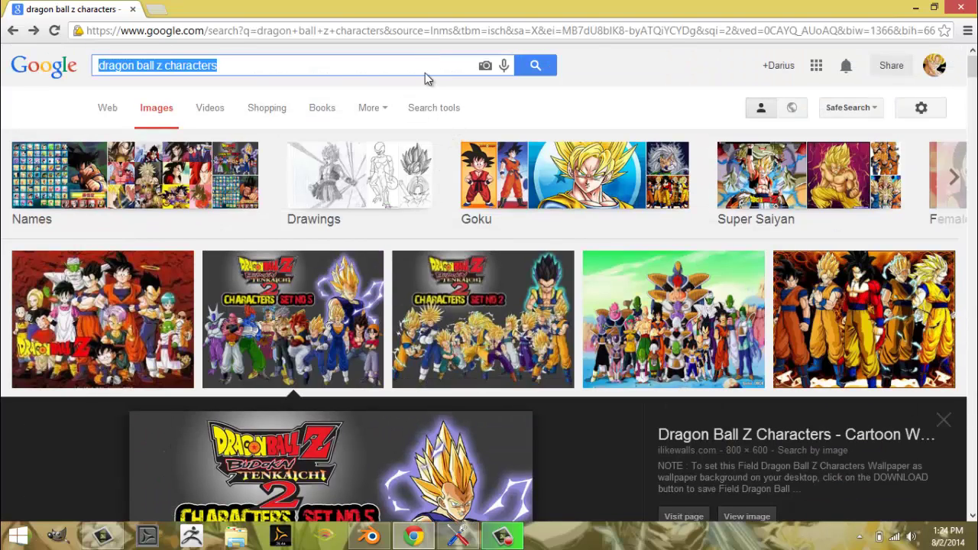
type("vege")
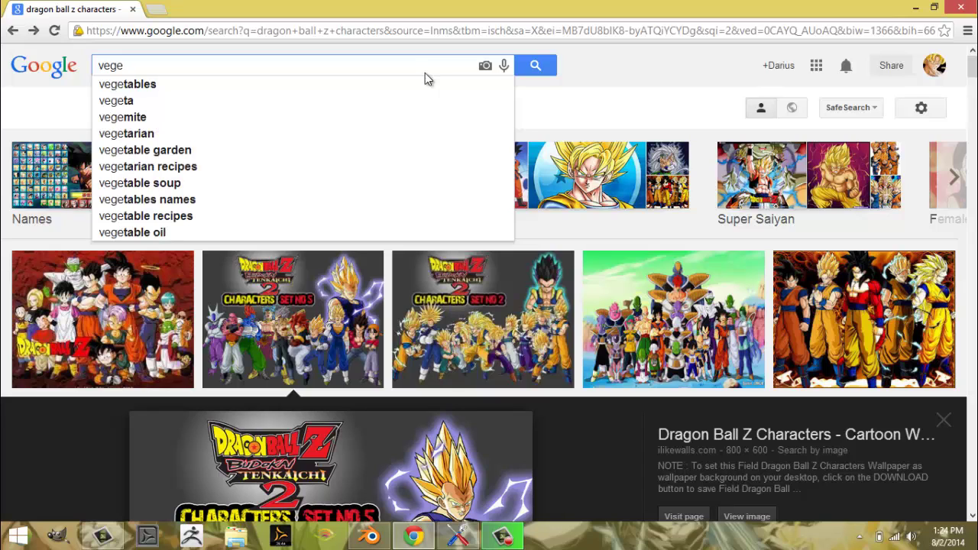
type("ta")
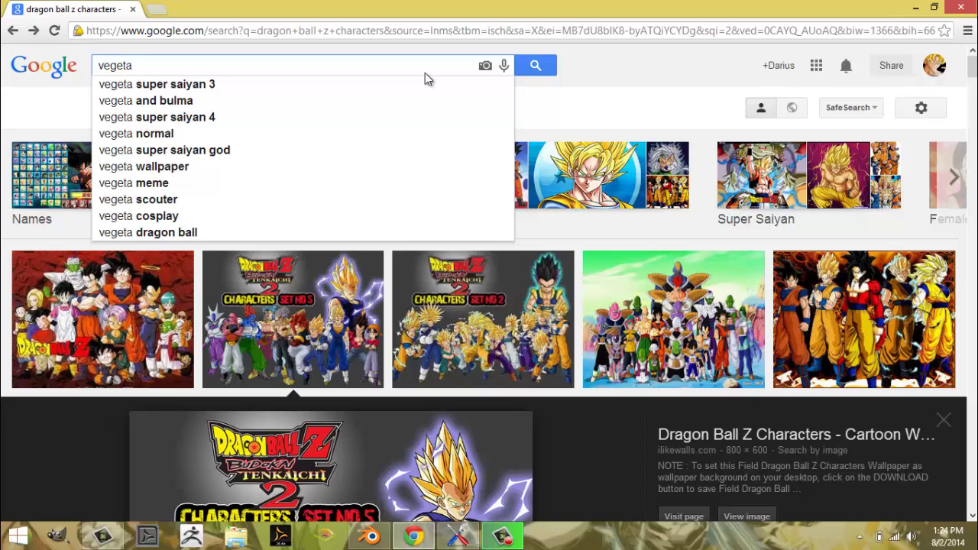
type("model")
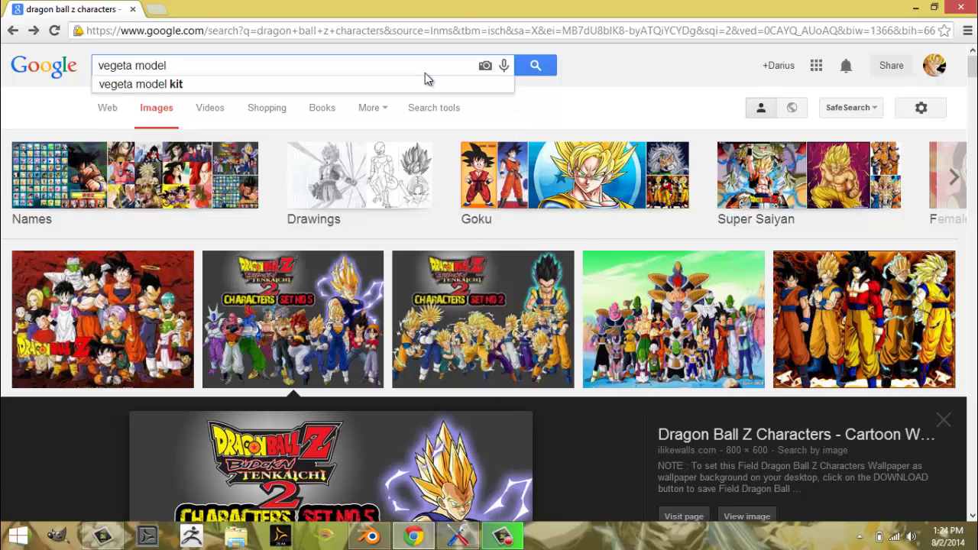
type(" sheet")
key("Return")
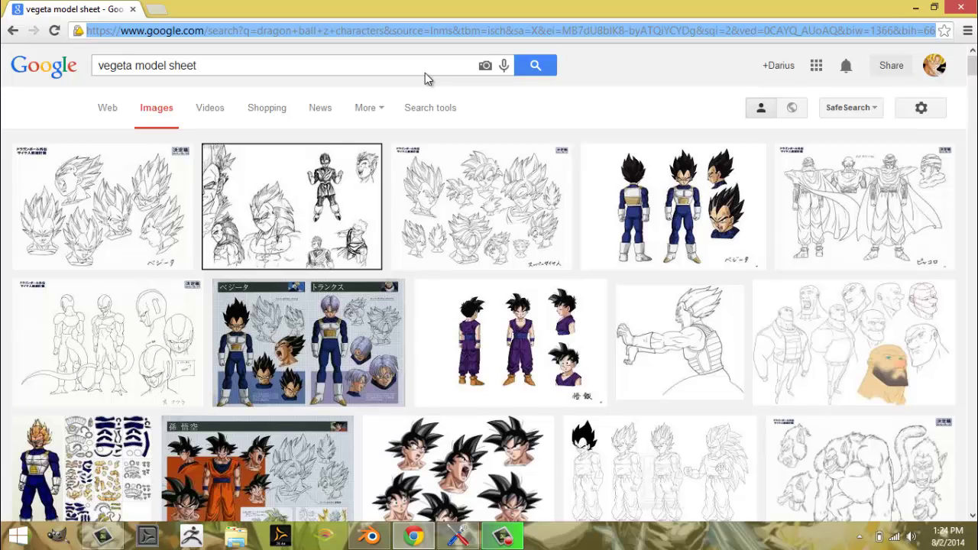
Look through the "vegeta model sheet" image results for a sheet showing the character's full body and head views.
scroll(424, 74, "down", 2)
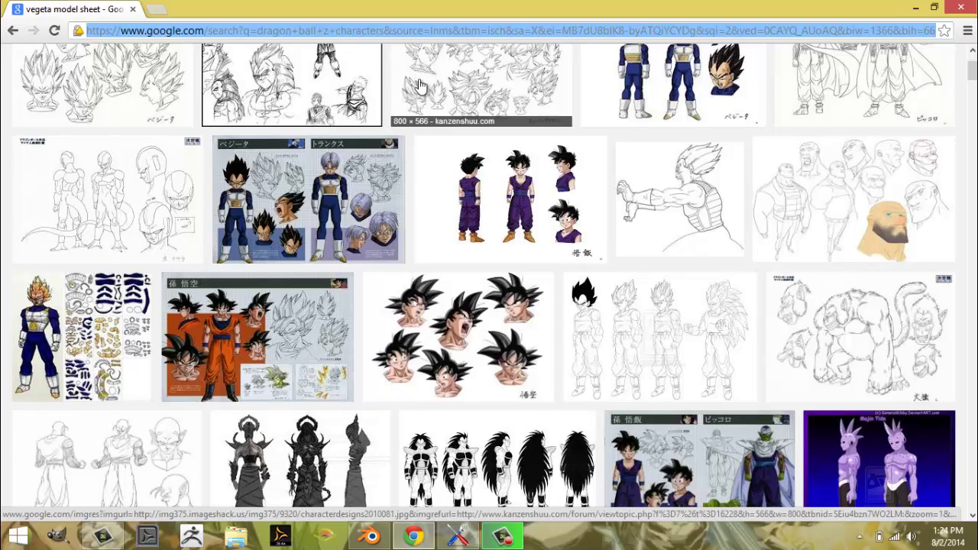
scroll(428, 90, "down", 1)
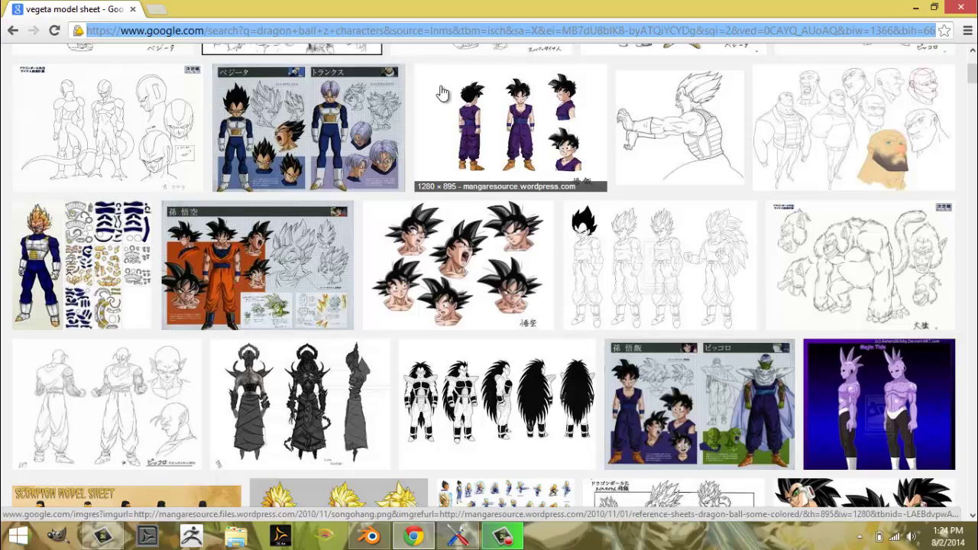
scroll(620, 217, "down", 3)
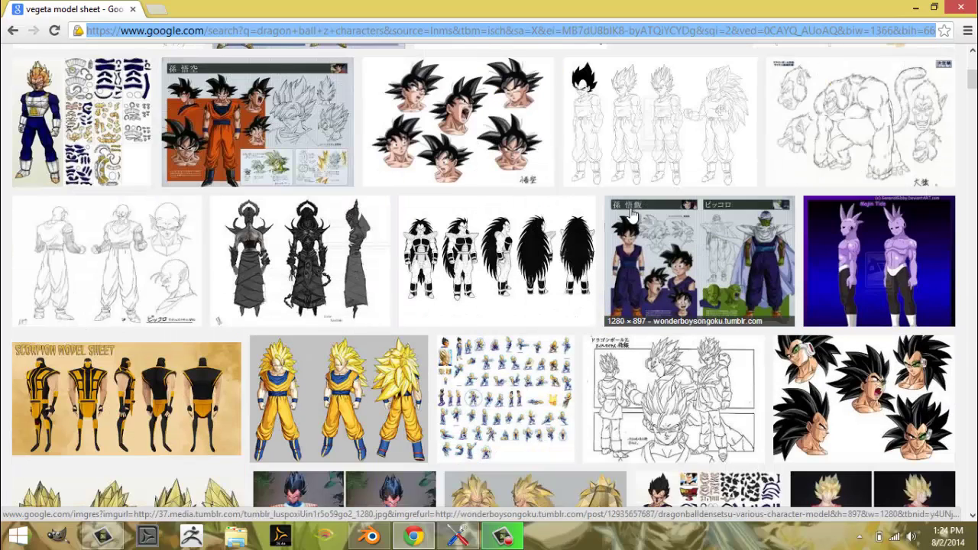
scroll(615, 220, "down", 2)
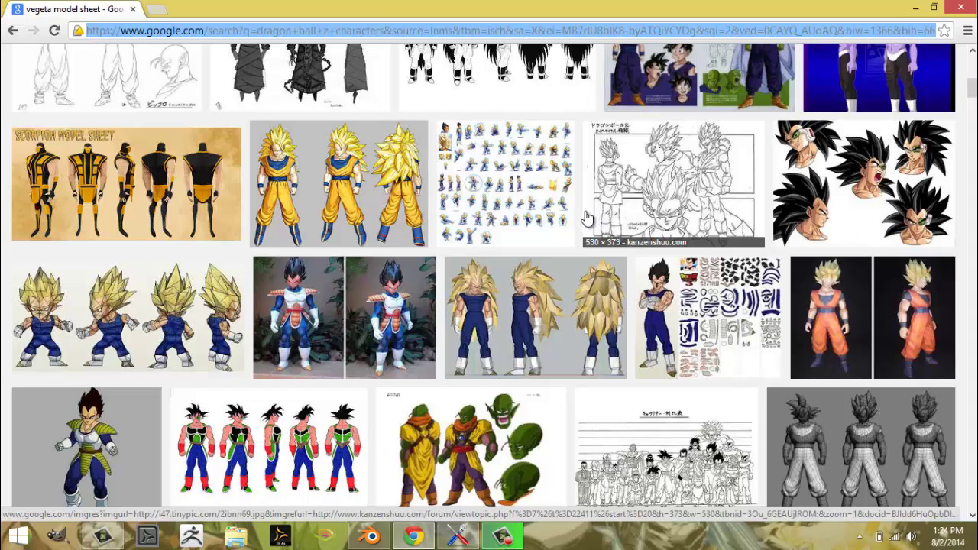
scroll(585, 220, "down", 3)
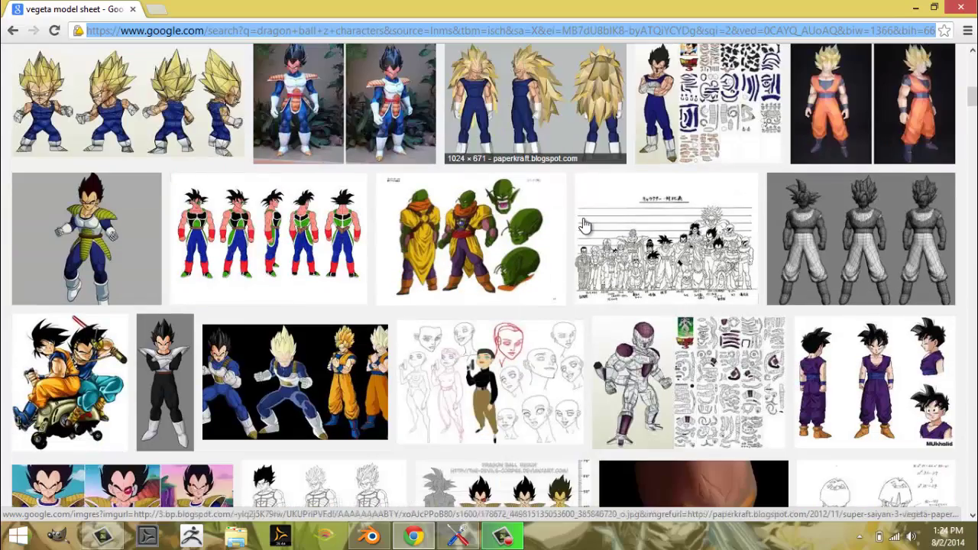
scroll(585, 225, "down", 3)
scroll(579, 233, "down", 2)
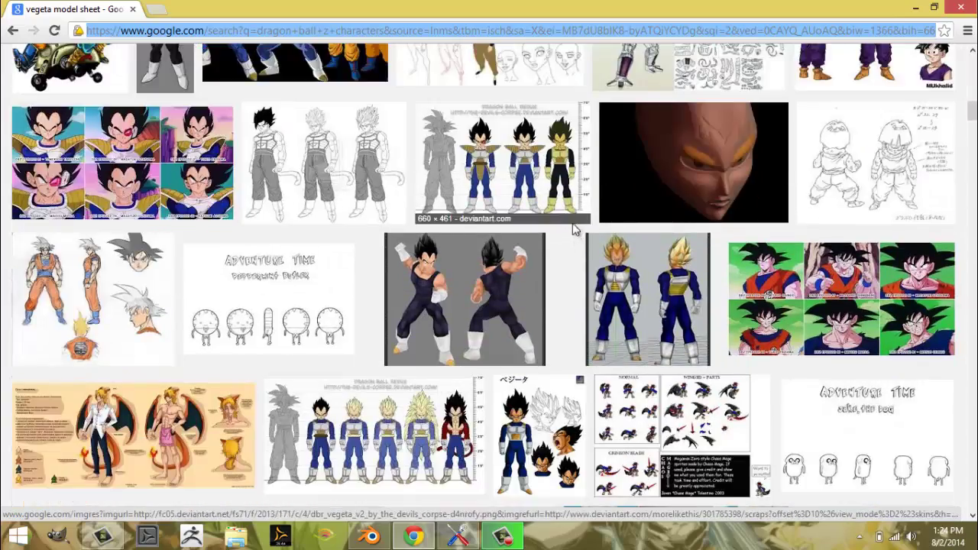
scroll(576, 230, "down", 6)
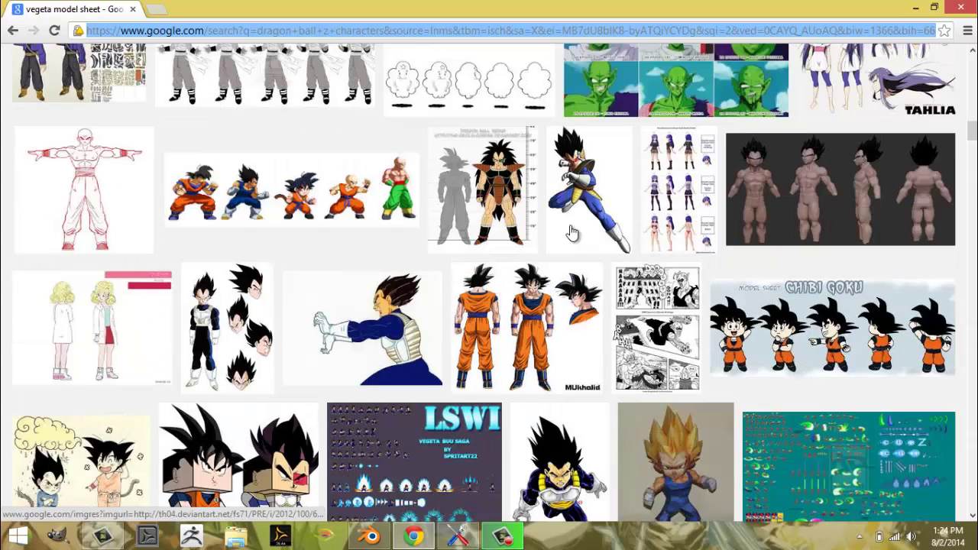
scroll(572, 233, "down", 1)
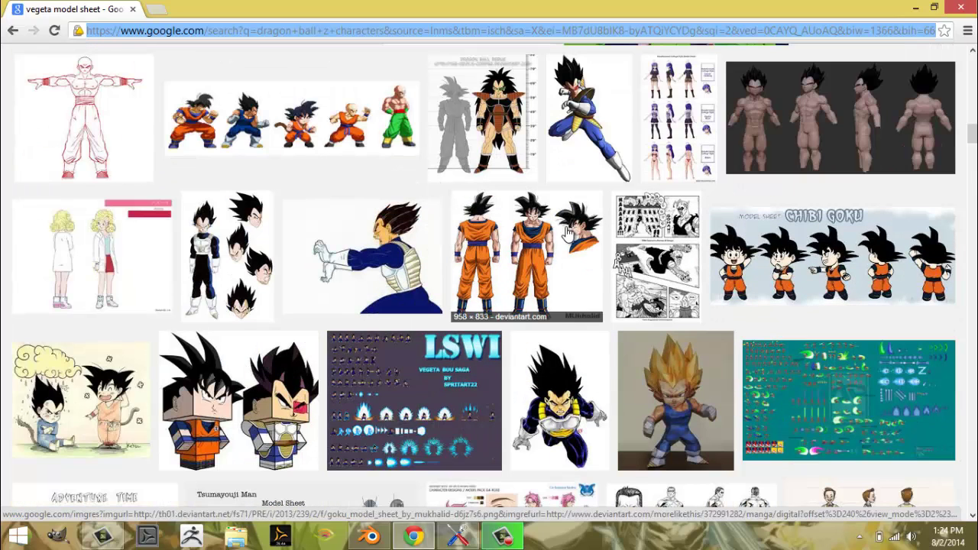
scroll(566, 236, "up", 1)
scroll(562, 237, "down", 5)
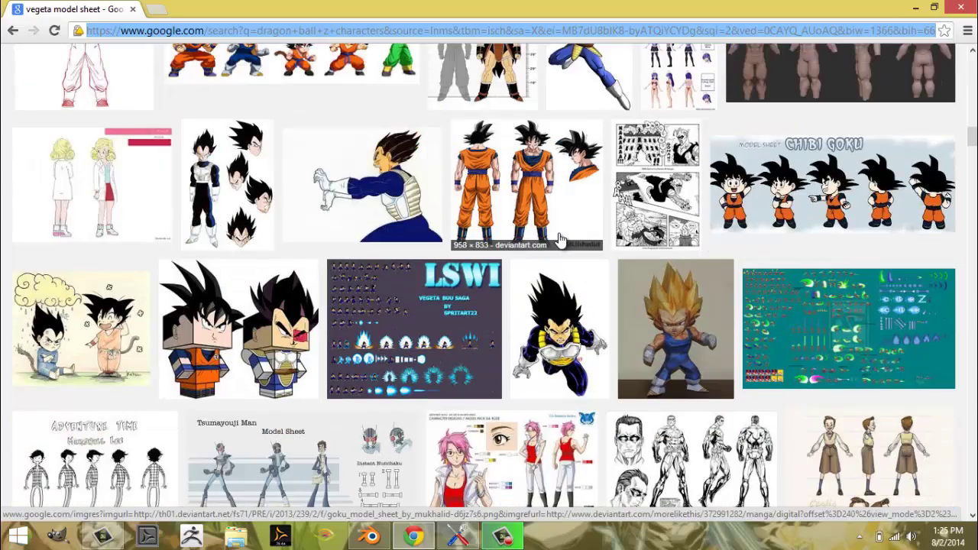
scroll(557, 241, "down", 5)
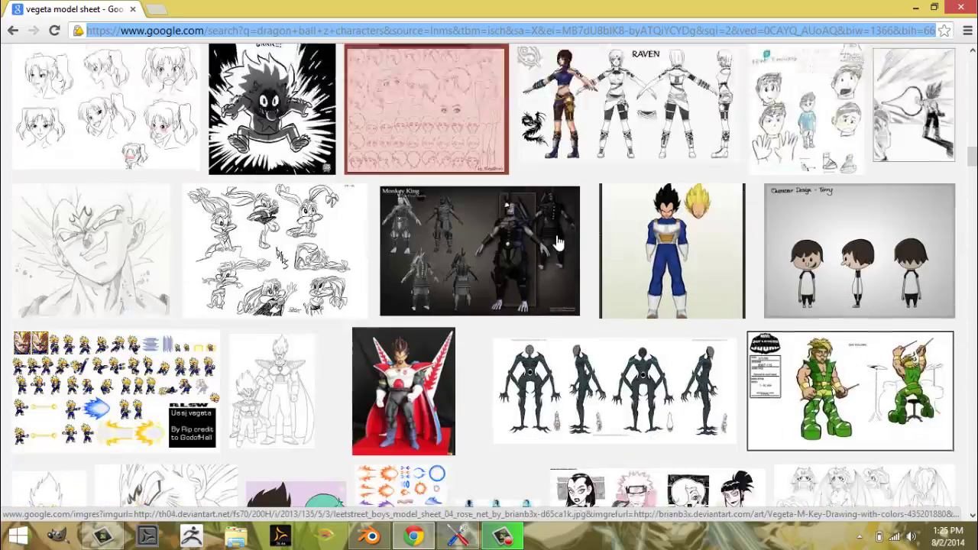
scroll(550, 240, "up", 1)
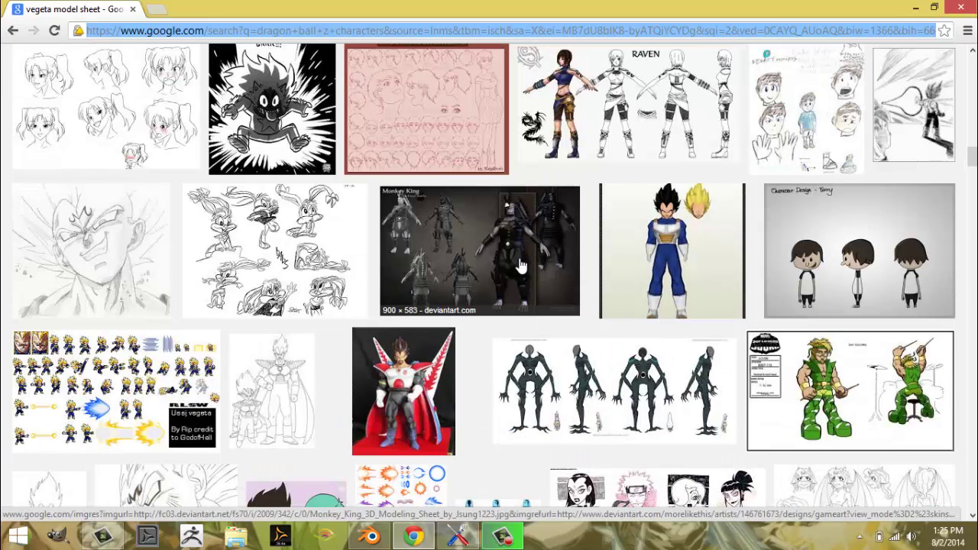
scroll(520, 266, "down", 6)
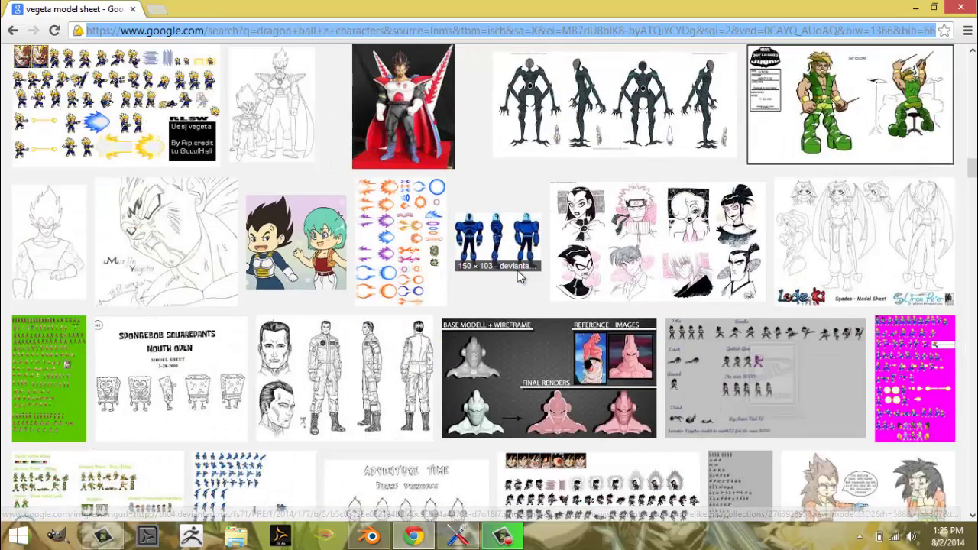
scroll(518, 279, "down", 1)
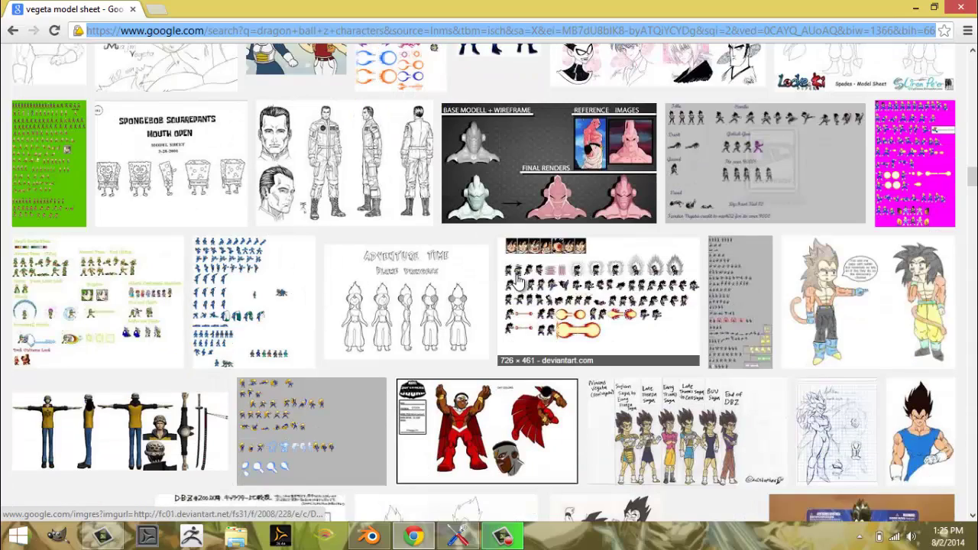
scroll(510, 290, "down", 6)
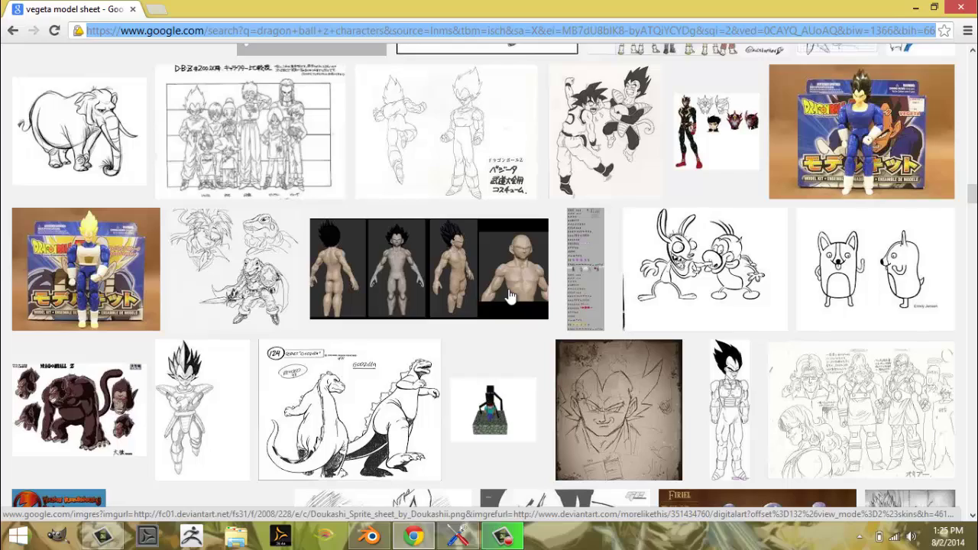
scroll(510, 296, "down", 5)
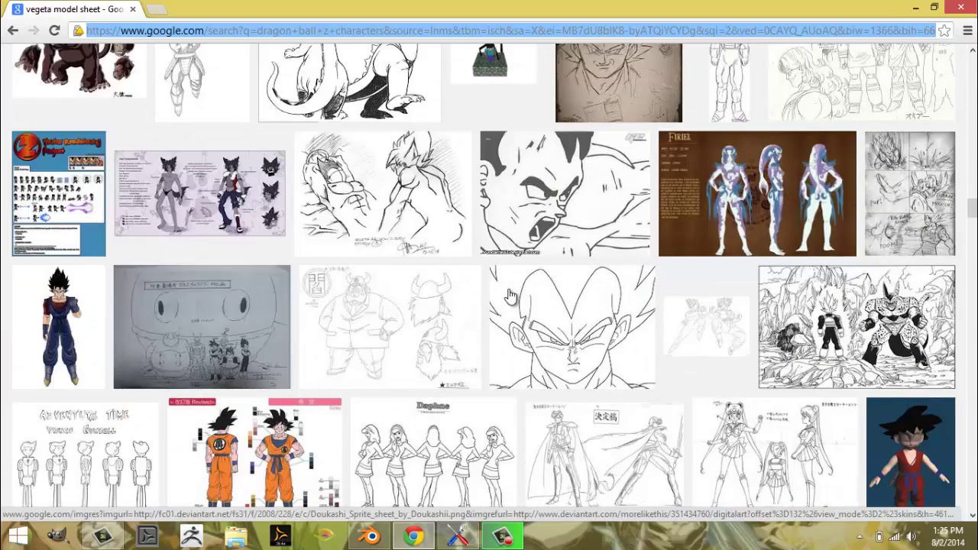
scroll(511, 296, "down", 6)
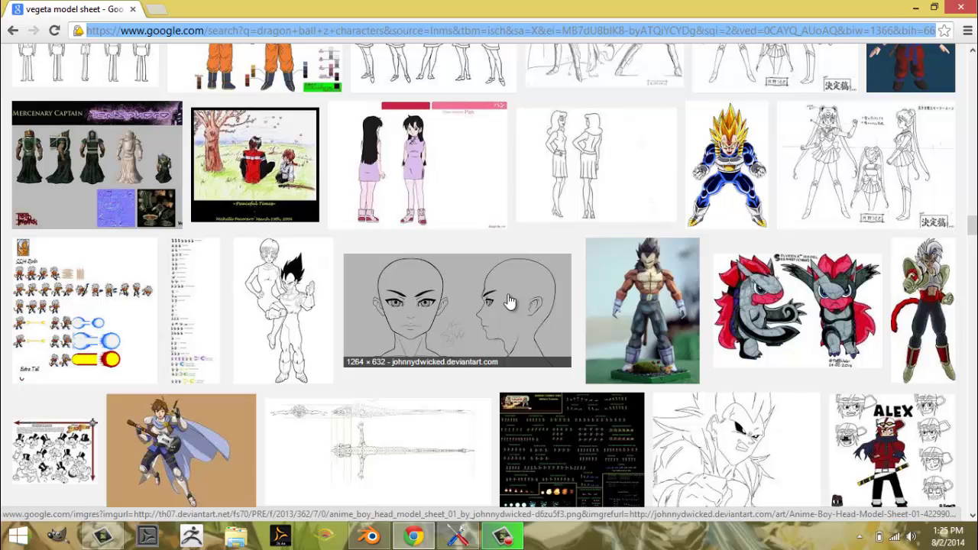
scroll(511, 301, "down", 7)
scroll(508, 302, "down", 10)
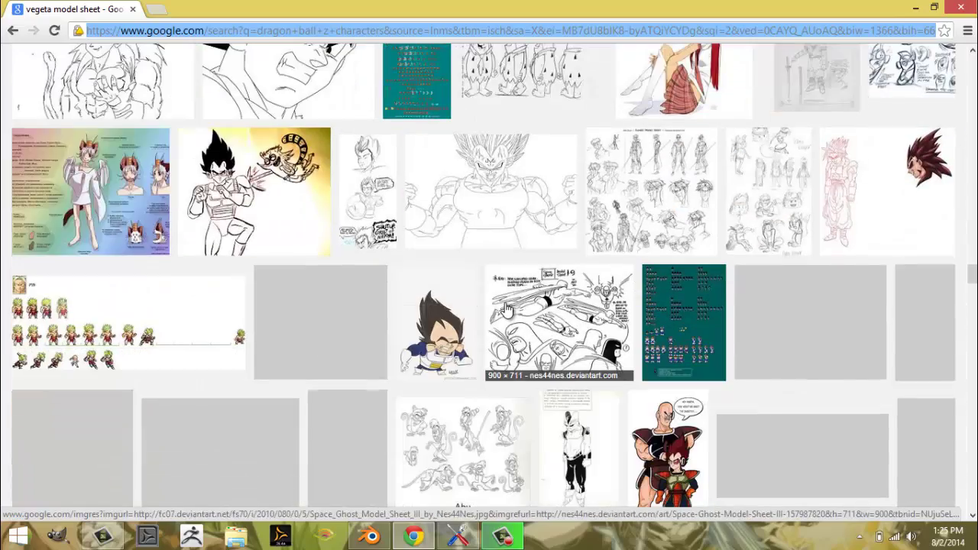
scroll(506, 308, "down", 2)
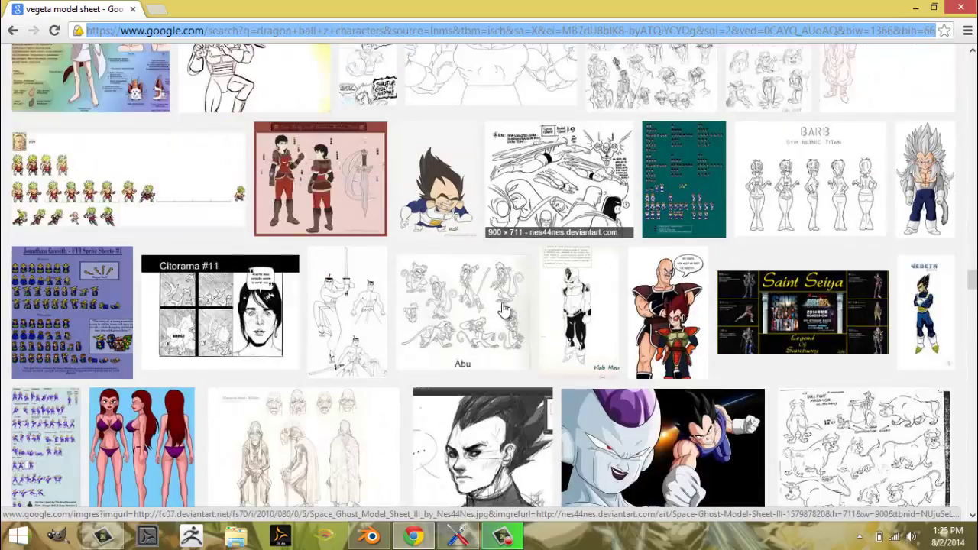
scroll(506, 306, "down", 5)
scroll(937, 282, "up", 1)
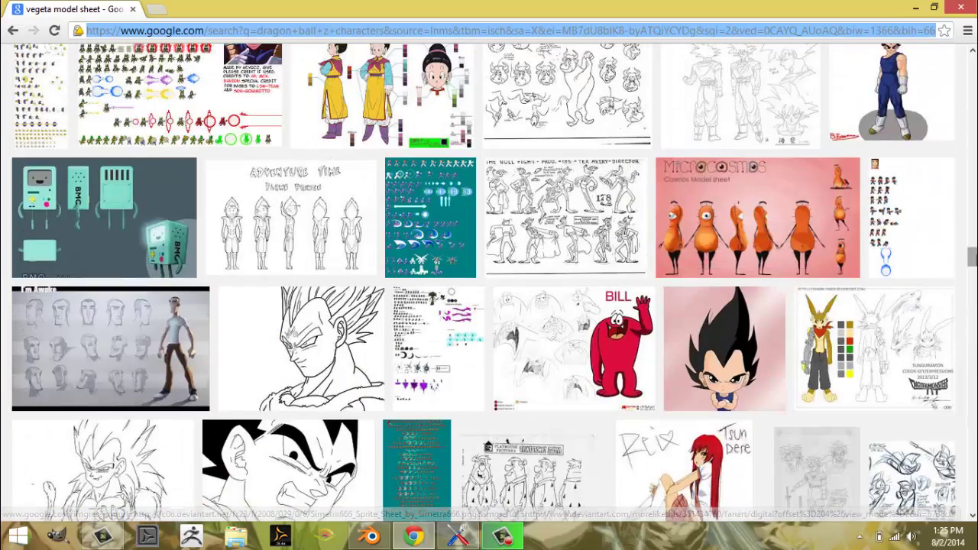
Open the Vegeta and Trunks sheet from wonderboysongoku.tumblr.com as a standalone image and enlarge it to full size.
left_click_drag(971, 258, 945, 55)
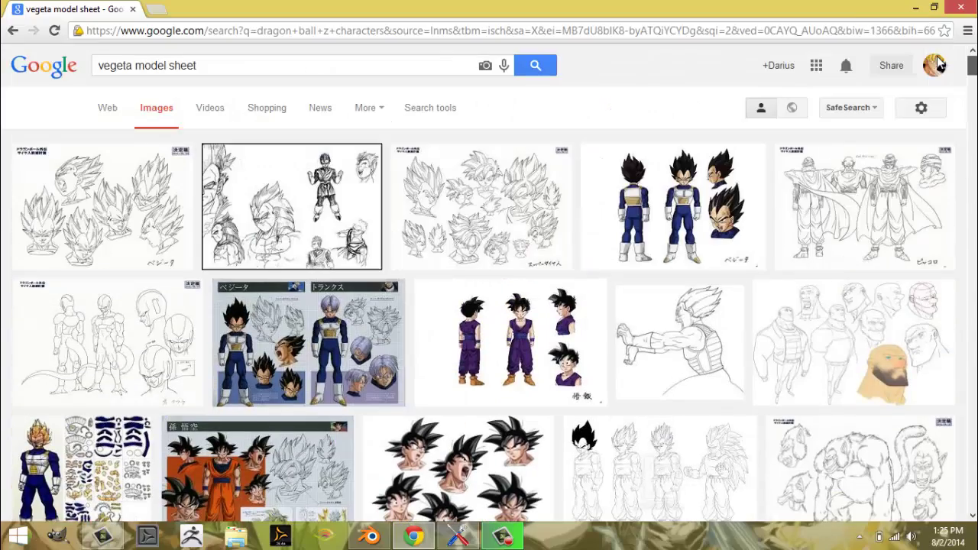
left_click(305, 341)
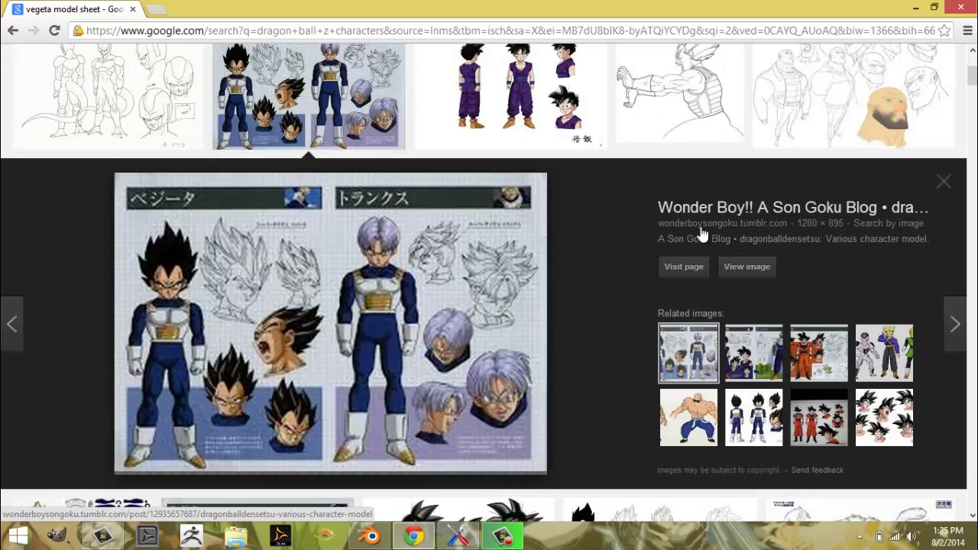
left_click(728, 269)
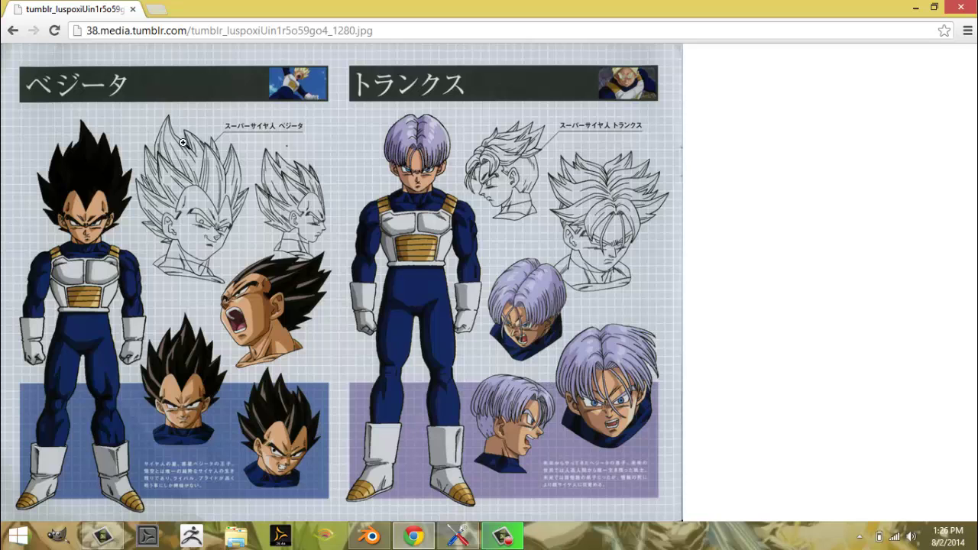
left_click(181, 248)
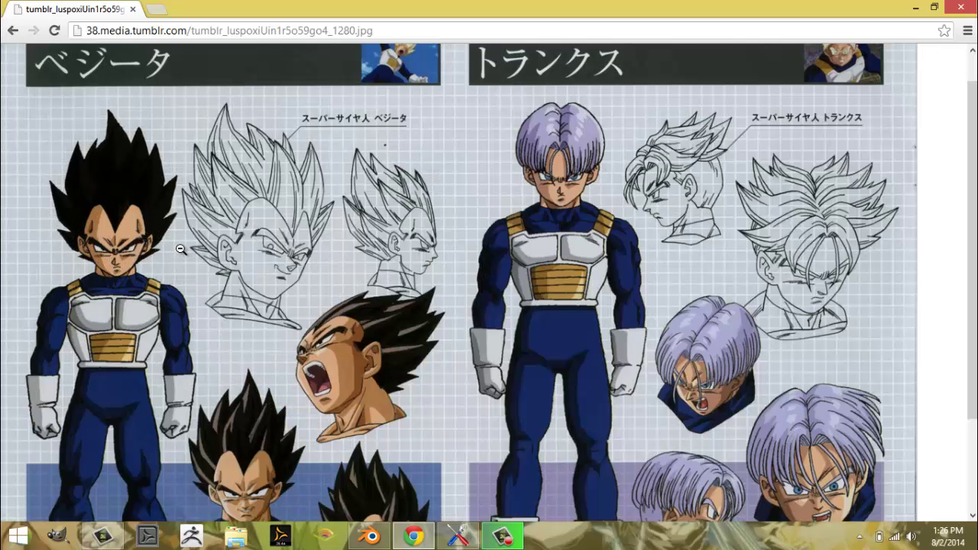
Save the image to the Pictures folder as a JPEG named "Vegeta and trunks model sheet".
right_click(181, 248)
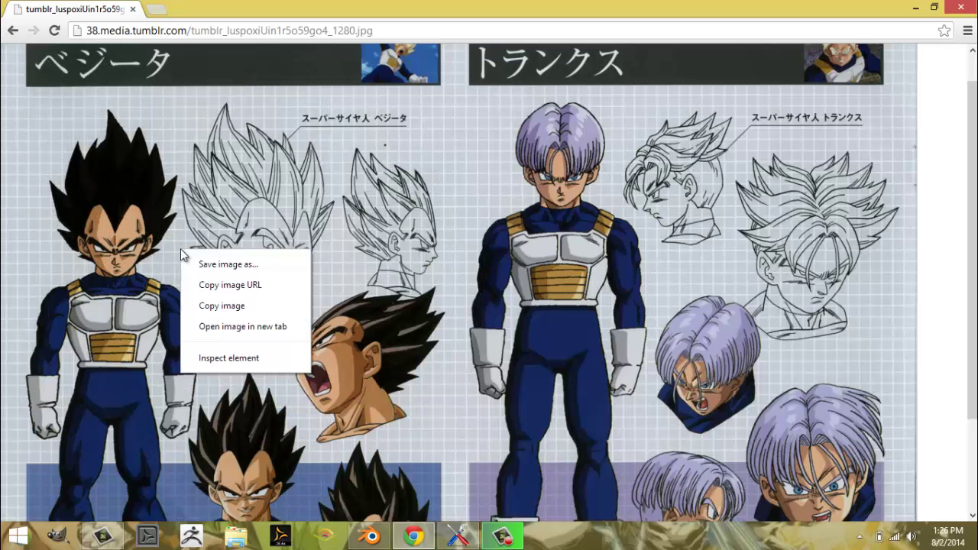
left_click(232, 266)
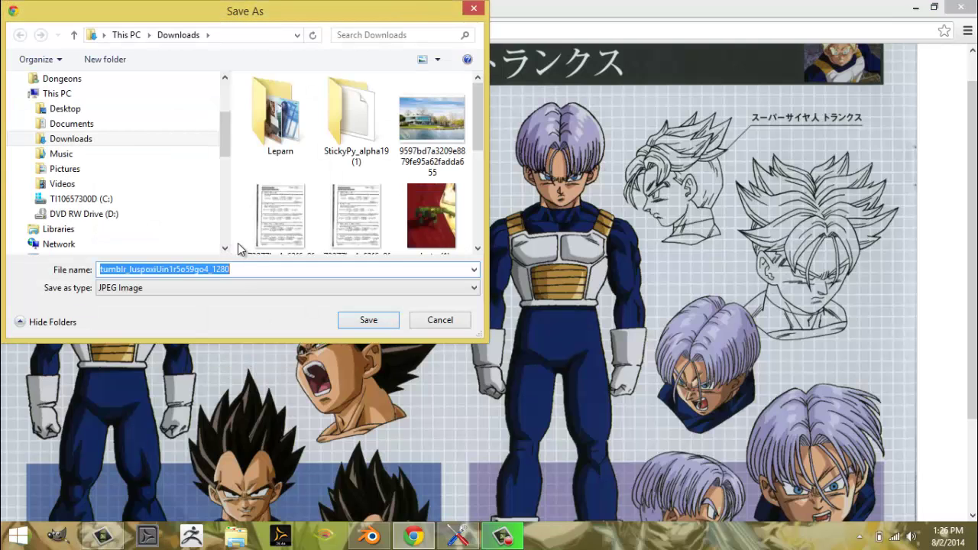
left_click(110, 169)
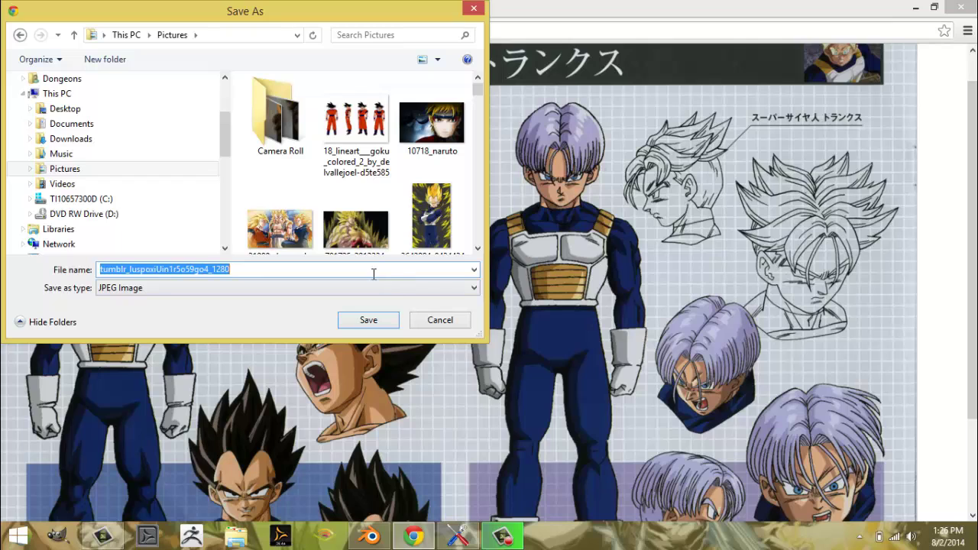
type("Vegets")
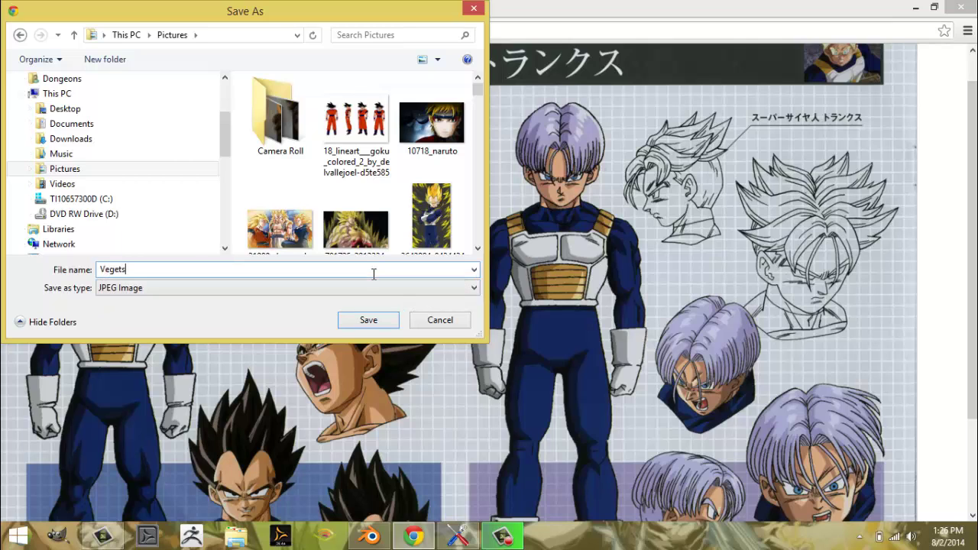
key("BackSpace")
type("a ")
type("and trunks model sheet")
key("Return")
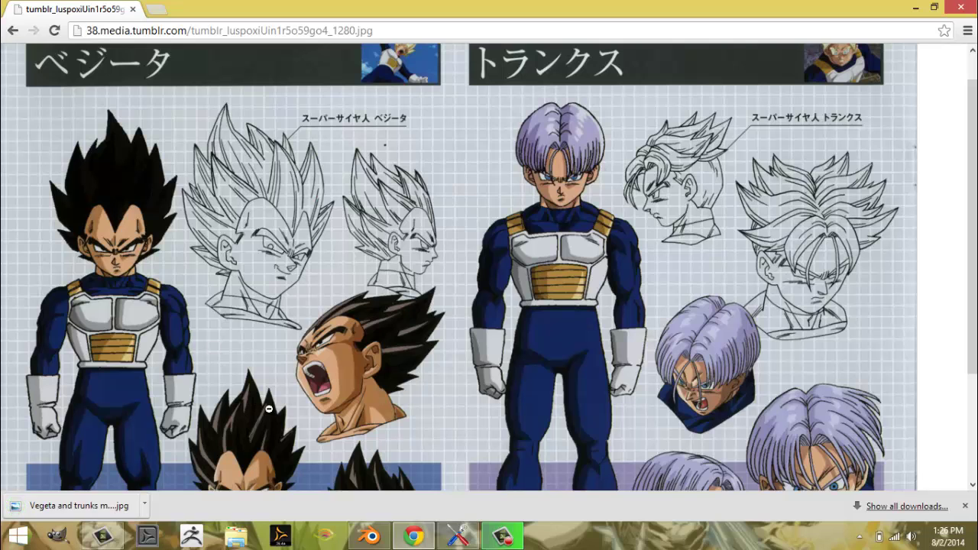
Switch to Blender and set the 3D viewport to an orthographic front view.
left_click(388, 535)
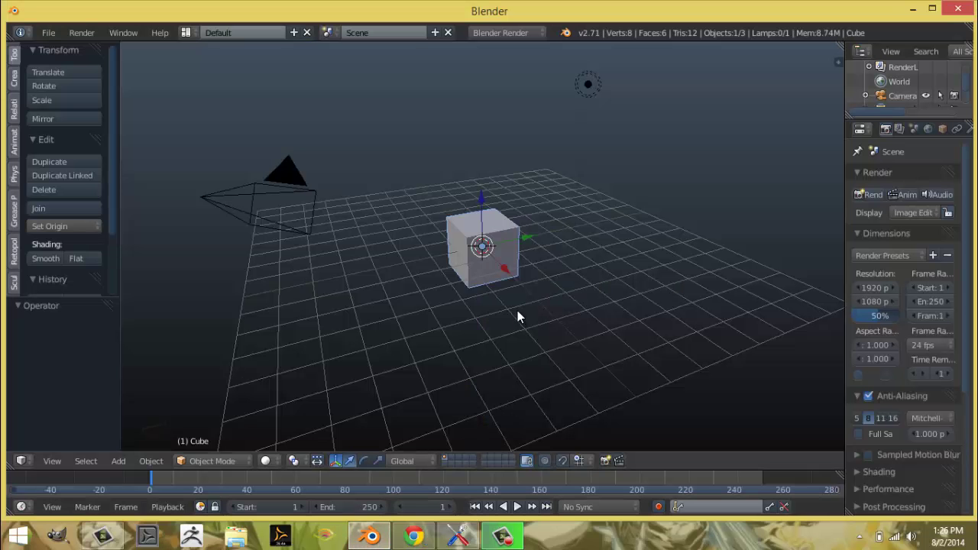
key("KP_5")
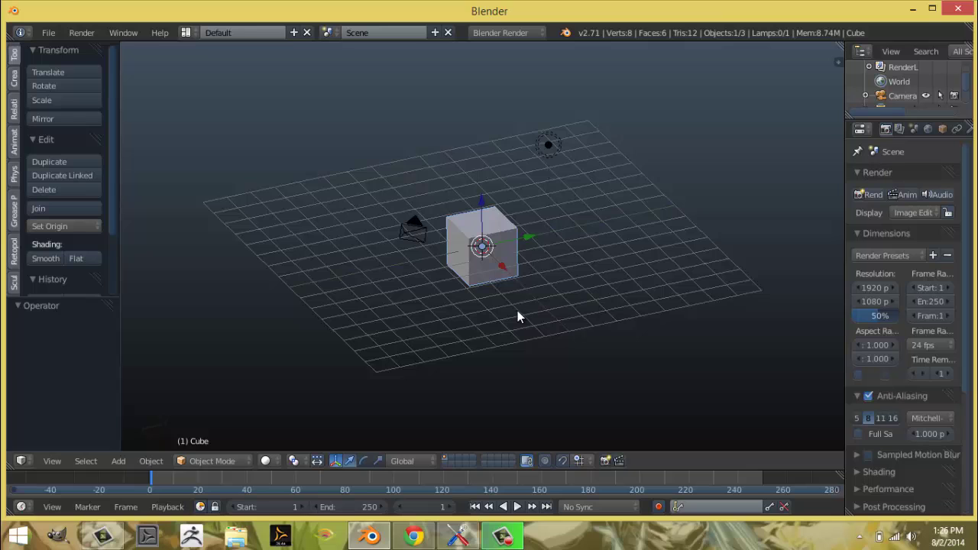
key("KP_1")
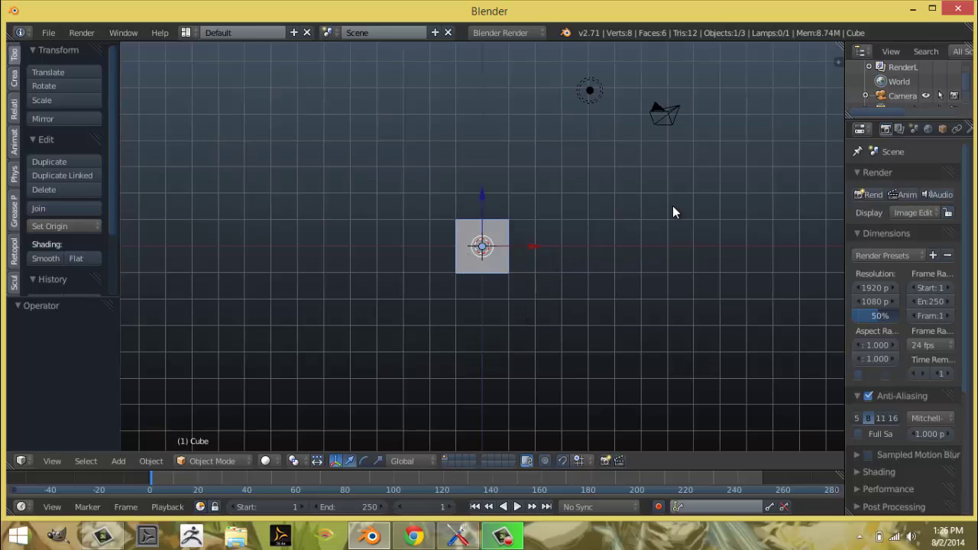
Show the 3D view's properties sidebar, enable Background Images and start the Screencast Keys display.
key("n")
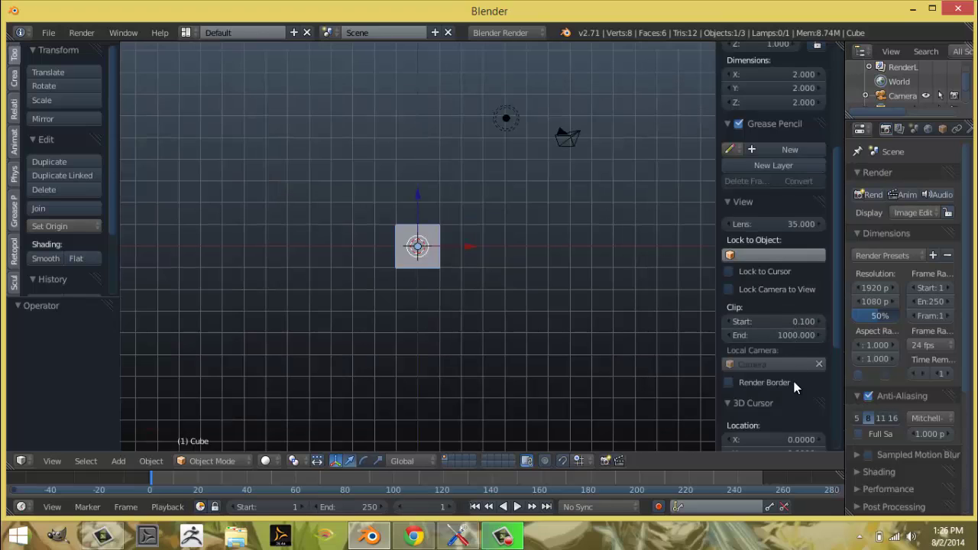
scroll(794, 378, "down", 6)
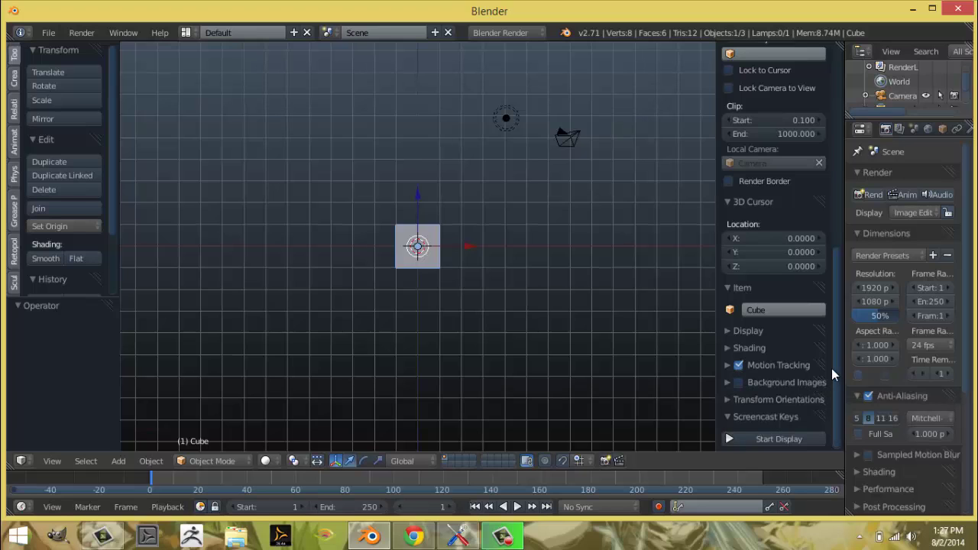
left_click(740, 384)
left_click(755, 439)
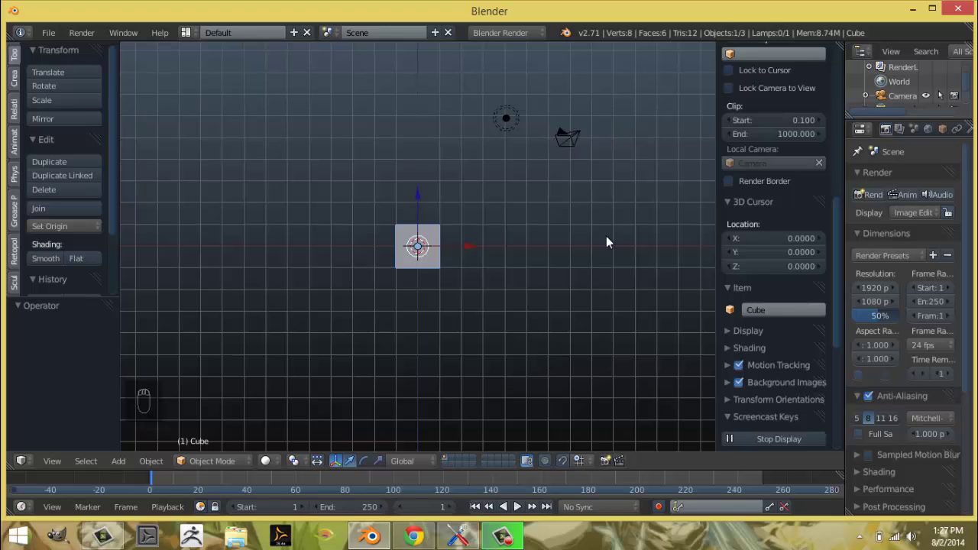
scroll(809, 317, "down", 5)
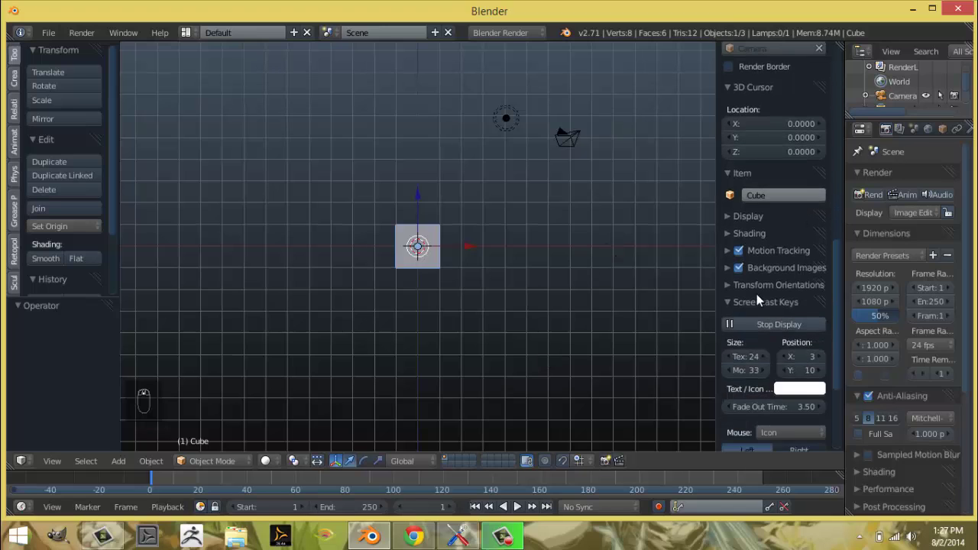
Add a background image slot in the 3D view's Background Images settings and start choosing its image file.
left_click(743, 301)
left_click(727, 267)
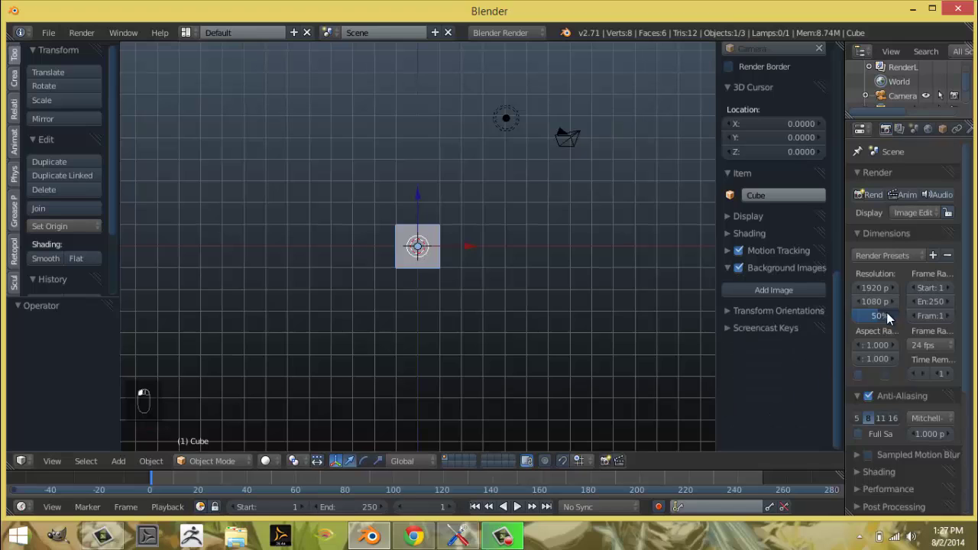
left_click(744, 292)
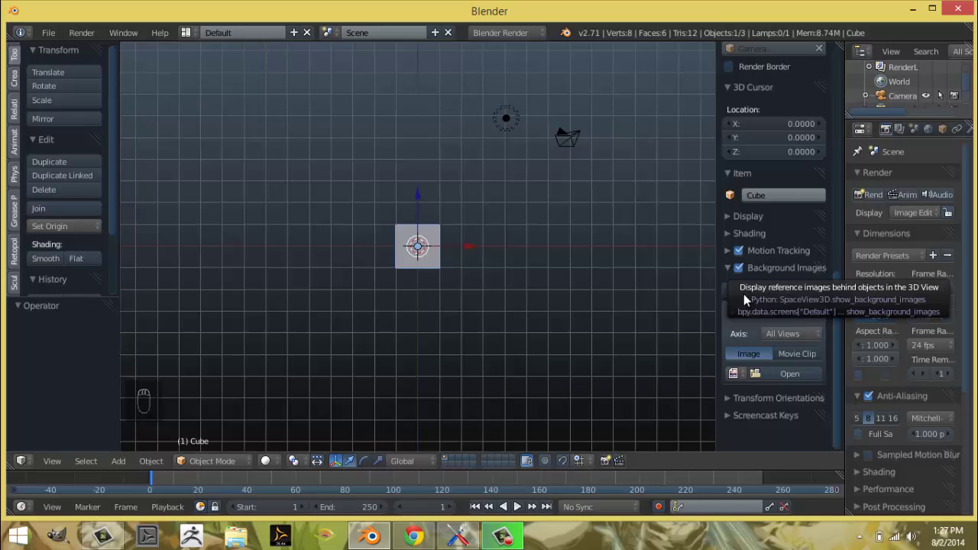
left_click(782, 373)
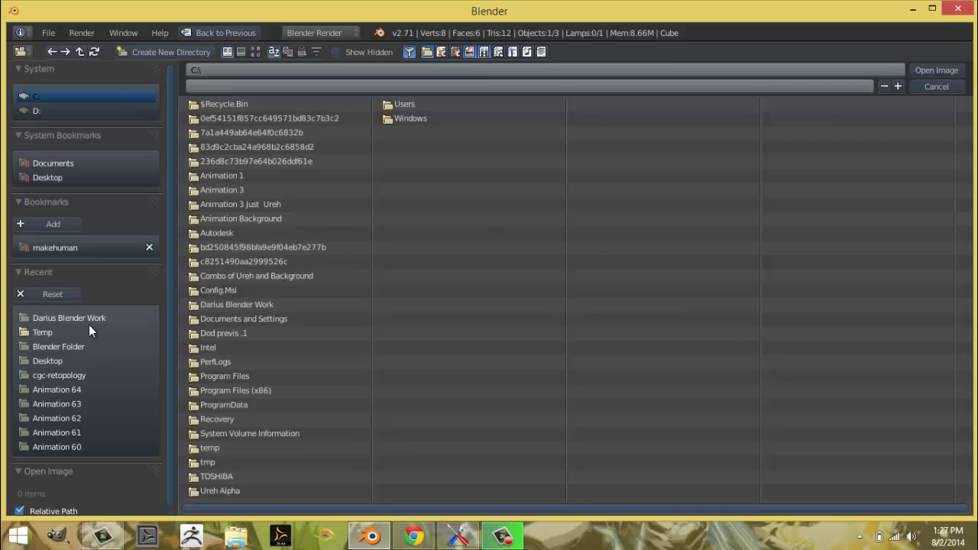
Browse to the Pictures folder and add it to the file browser's bookmarks.
left_click(65, 166)
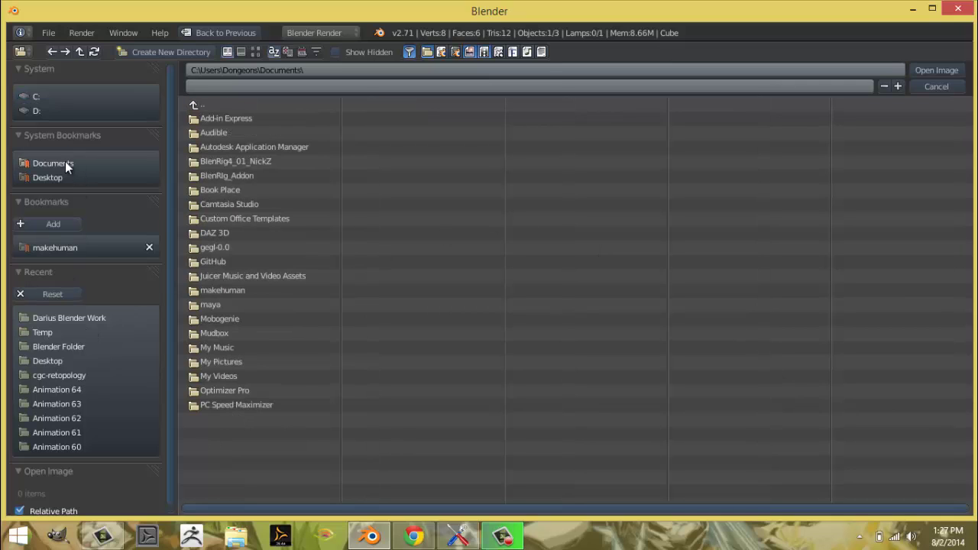
left_click(64, 176)
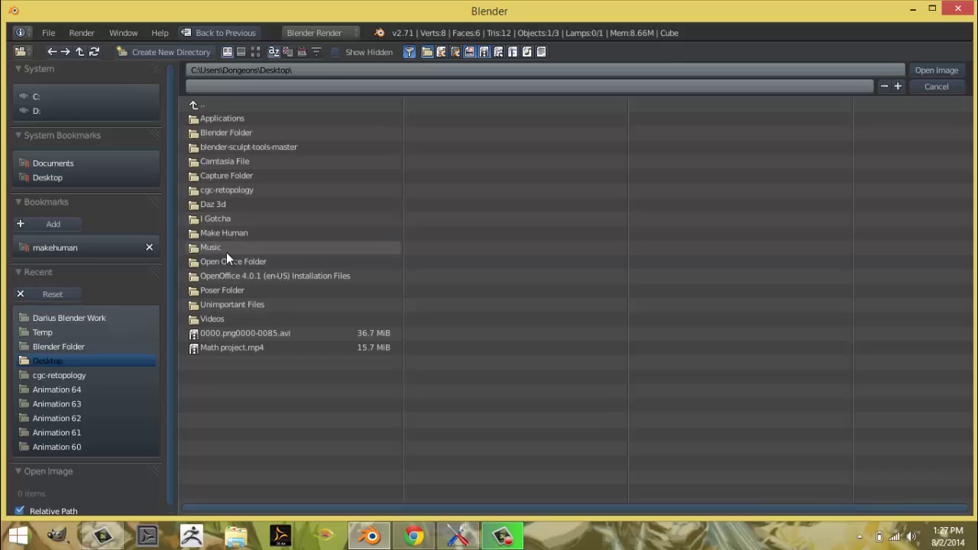
left_click(77, 320)
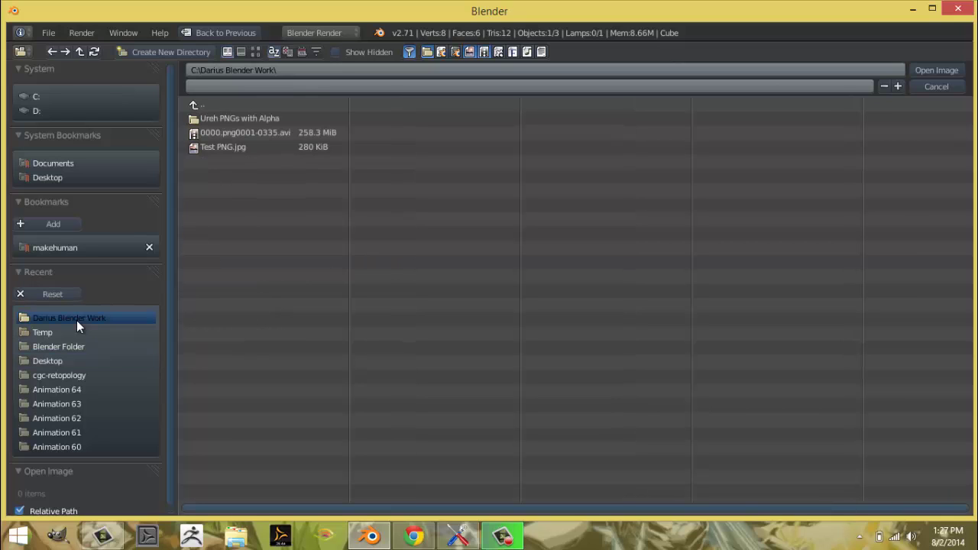
left_click(193, 104)
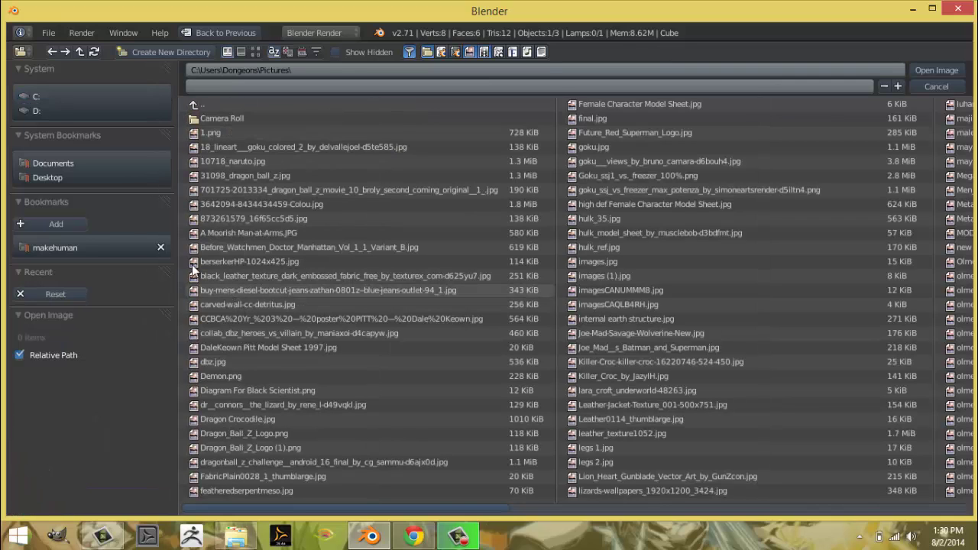
left_click(75, 218)
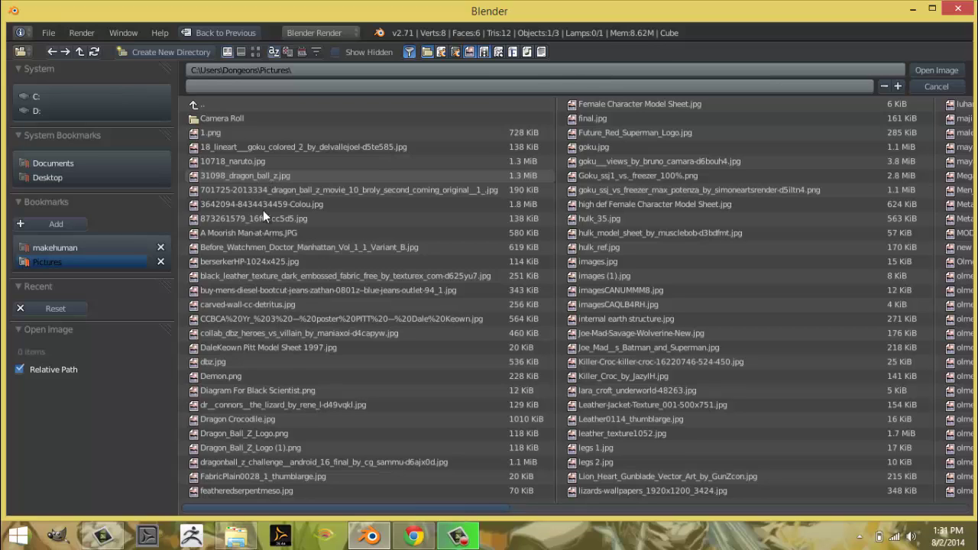
Load "Vegeta and trunks model sheet.jpg" from the Pictures folder as the background image.
scroll(519, 432, "down", 1)
scroll(520, 430, "down", 5)
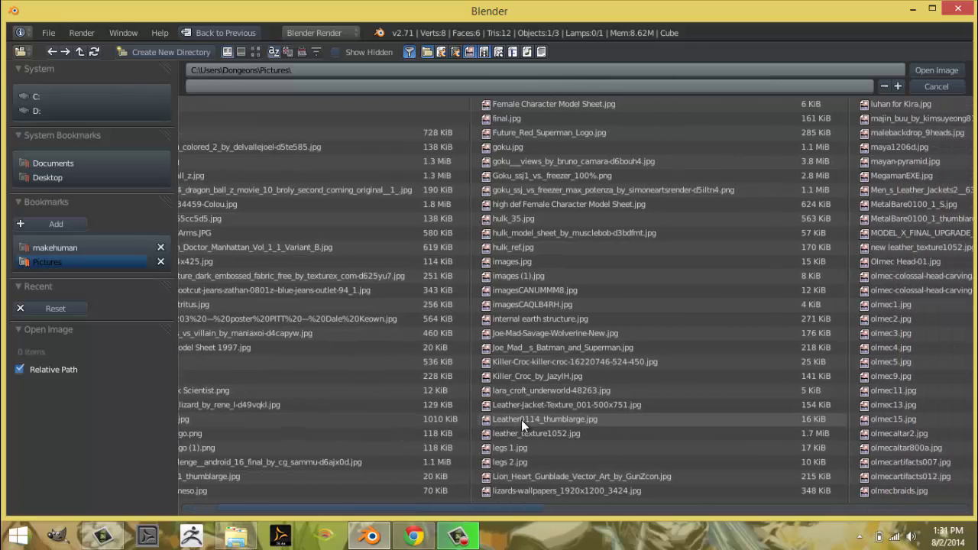
scroll(520, 428, "down", 6)
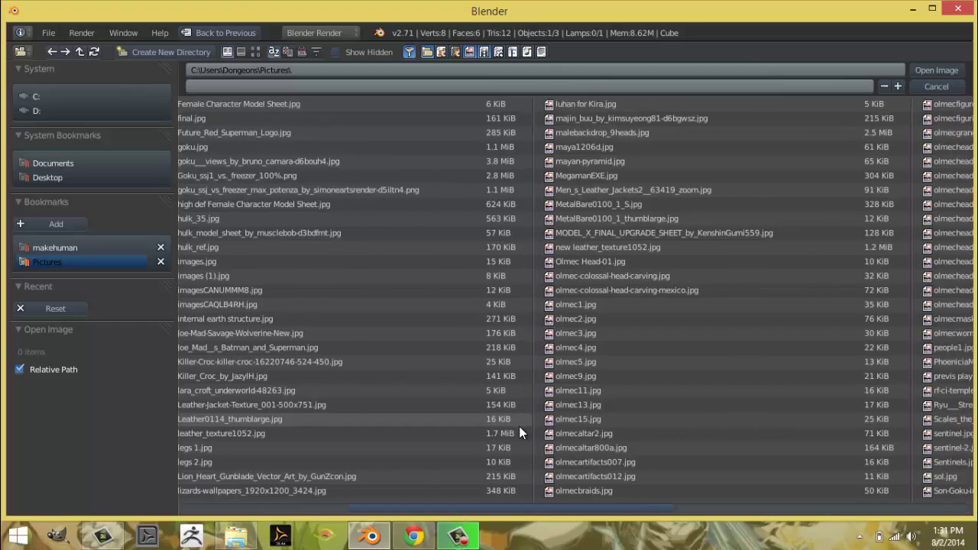
scroll(517, 433, "down", 5)
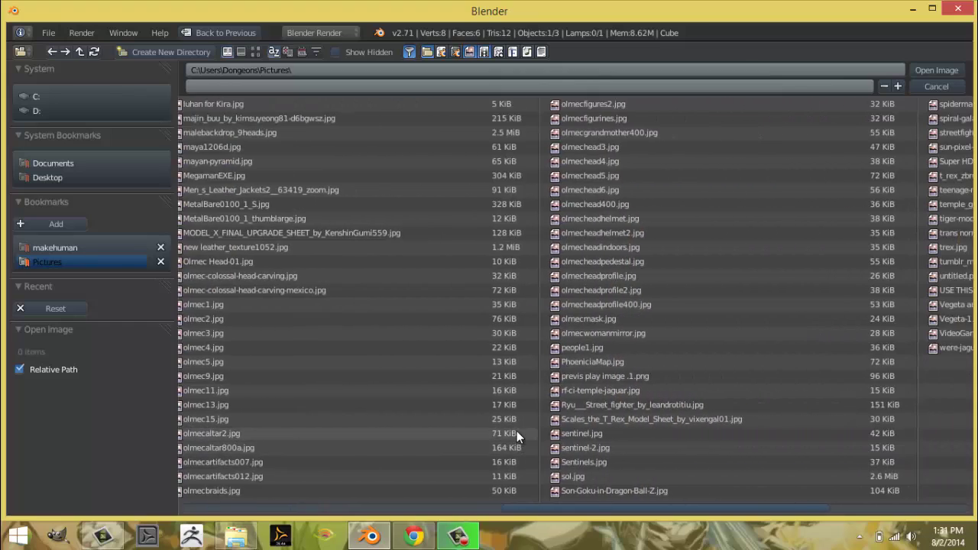
scroll(520, 425, "down", 2)
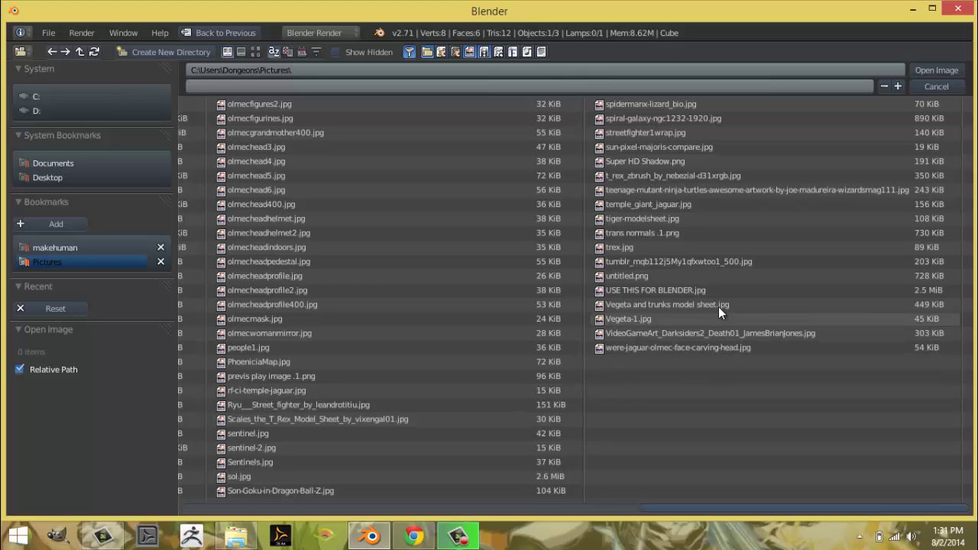
double_click(719, 305)
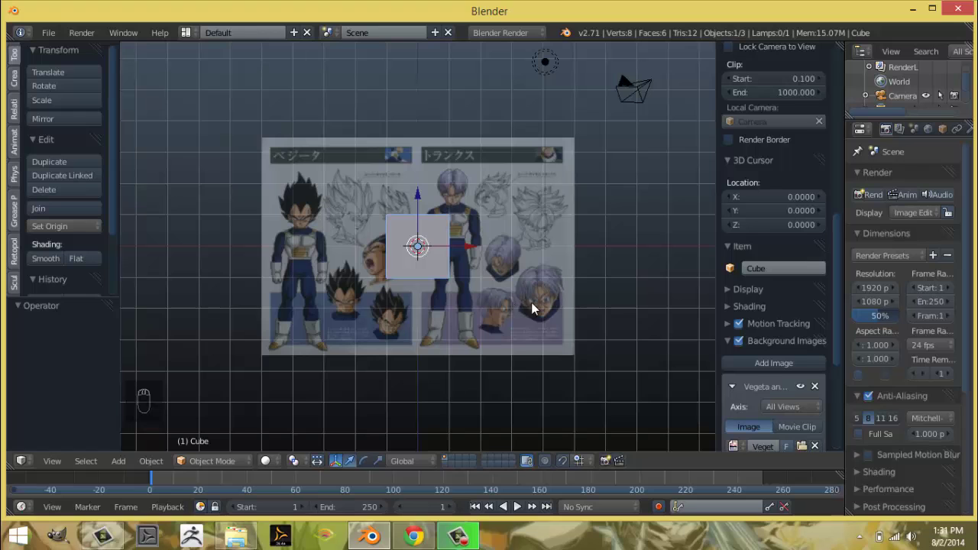
Restrict the model sheet background image to the Front view axis.
scroll(487, 234, "up", 4)
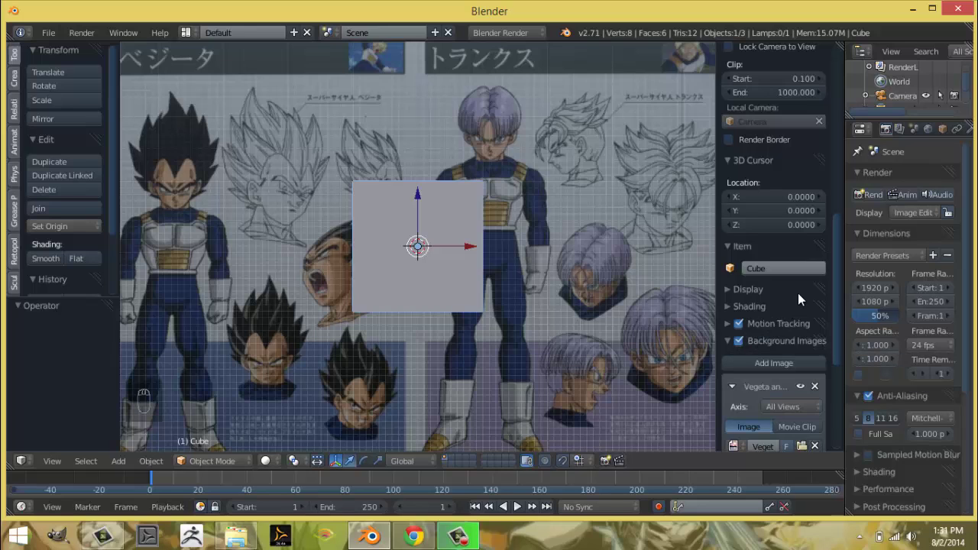
scroll(797, 292, "down", 6)
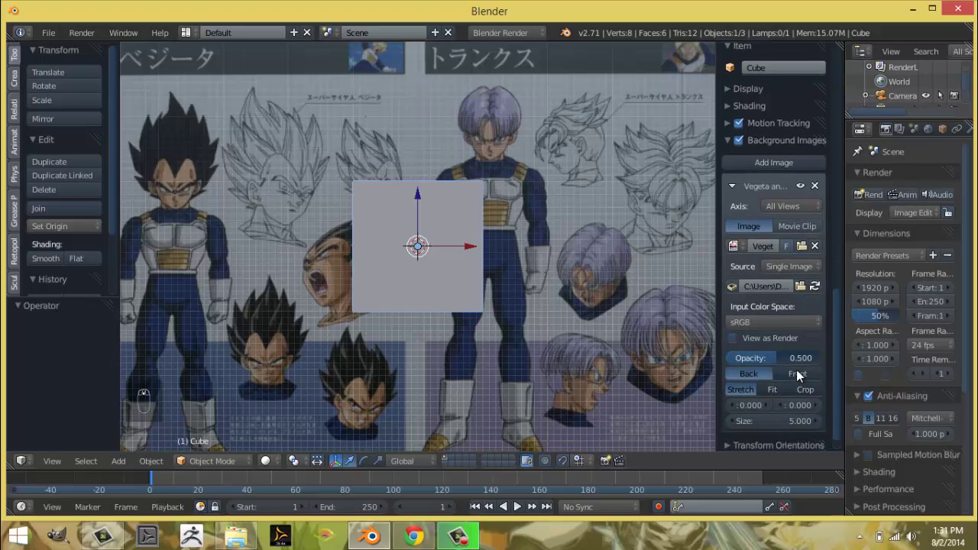
left_click(772, 203)
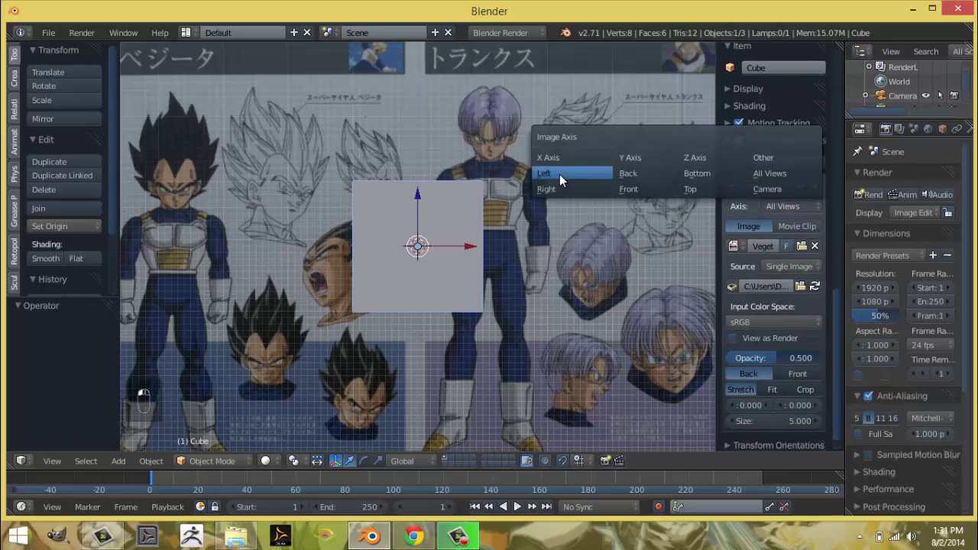
left_click(632, 188)
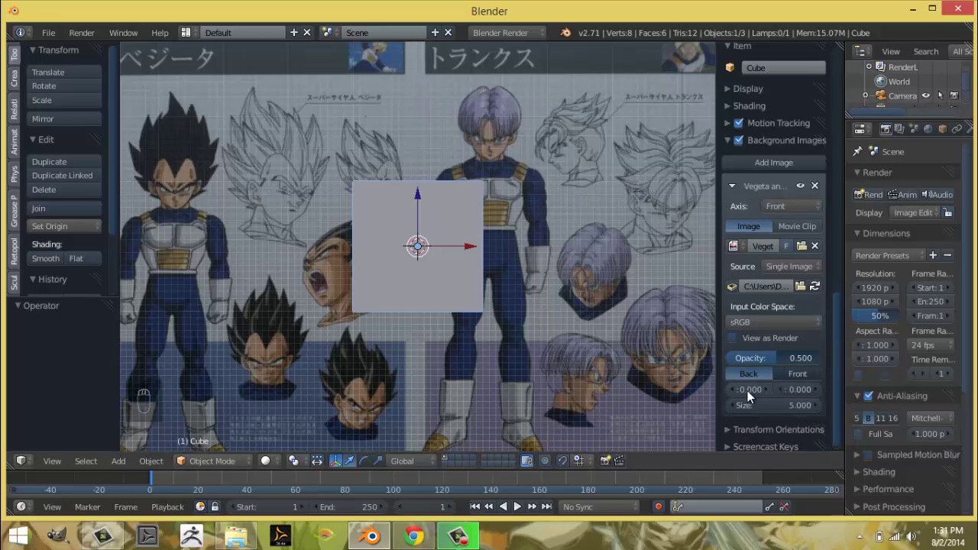
Shift the background image to an X offset of 3.700 to centre Vegeta's front figure, and switch the viewport to wireframe shading.
left_click_drag(748, 391, 784, 387)
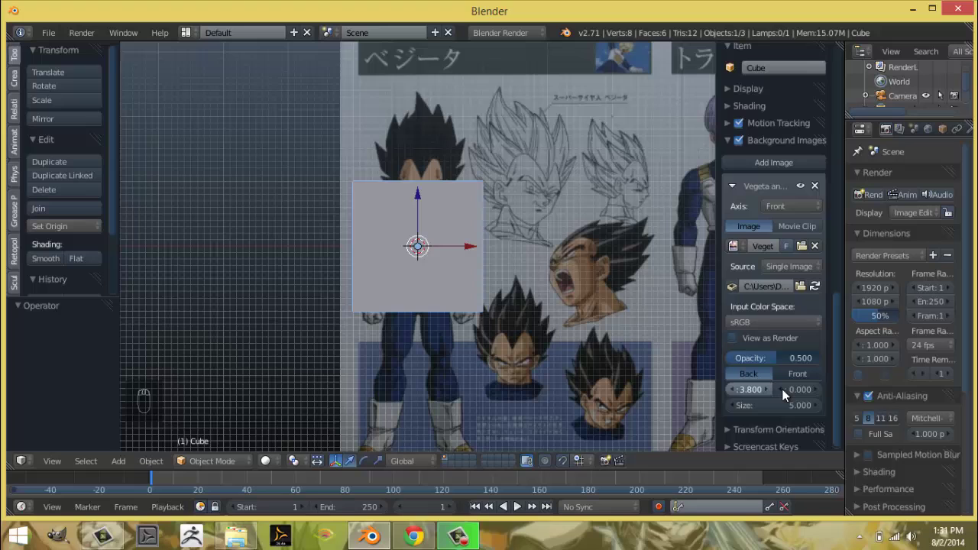
left_click(729, 390)
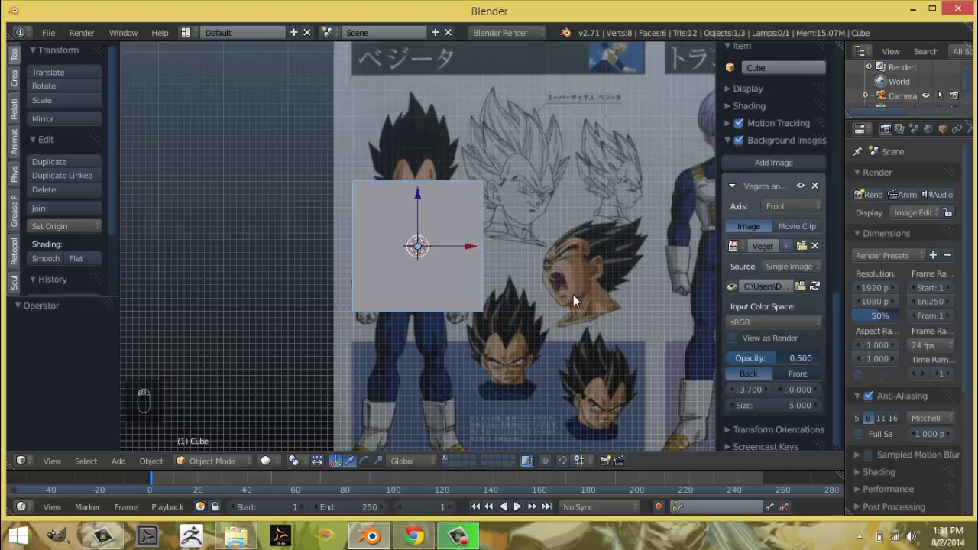
key("z")
scroll(512, 278, "up", 5)
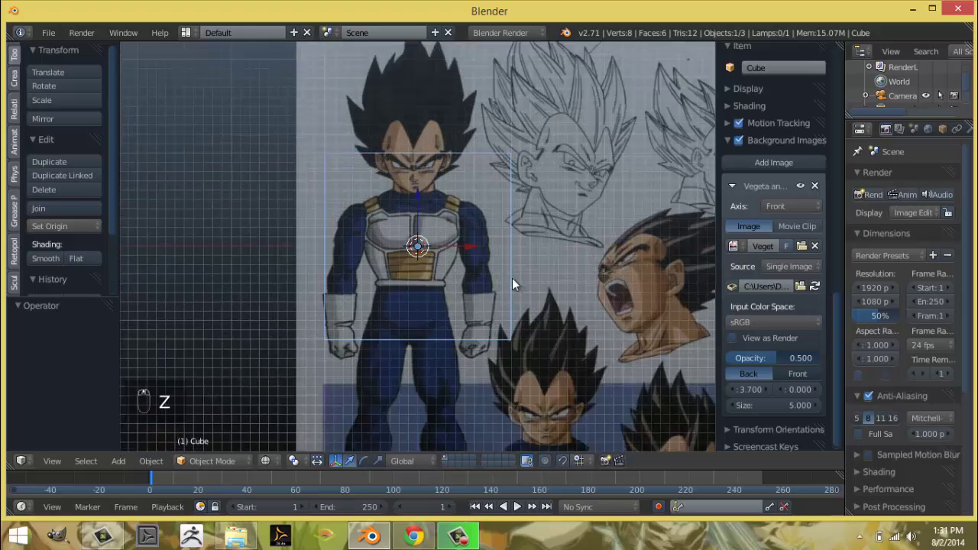
scroll(510, 278, "up", 2)
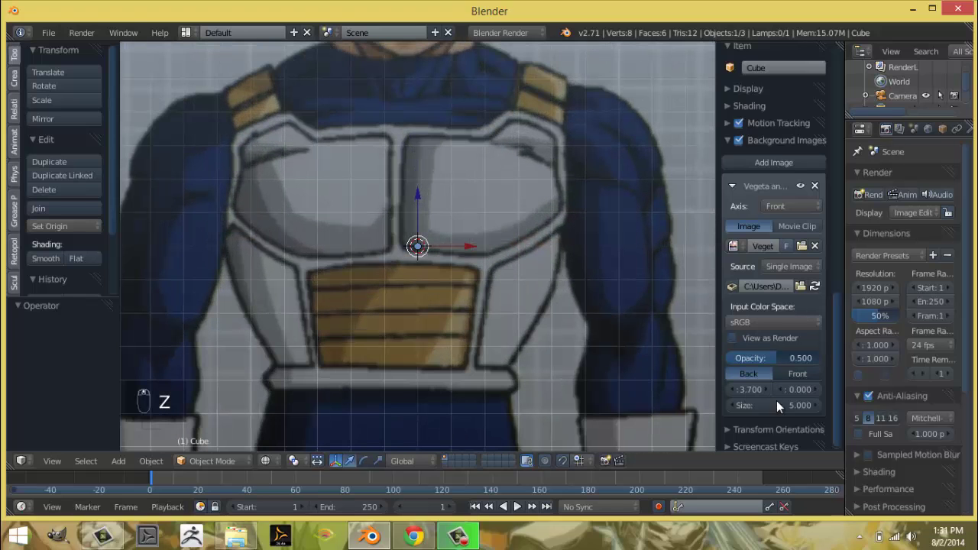
Enlarge the Screencast Keys display to a text size of 115 and a mouse size of 103.
scroll(777, 405, "down", 1)
scroll(764, 380, "down", 10)
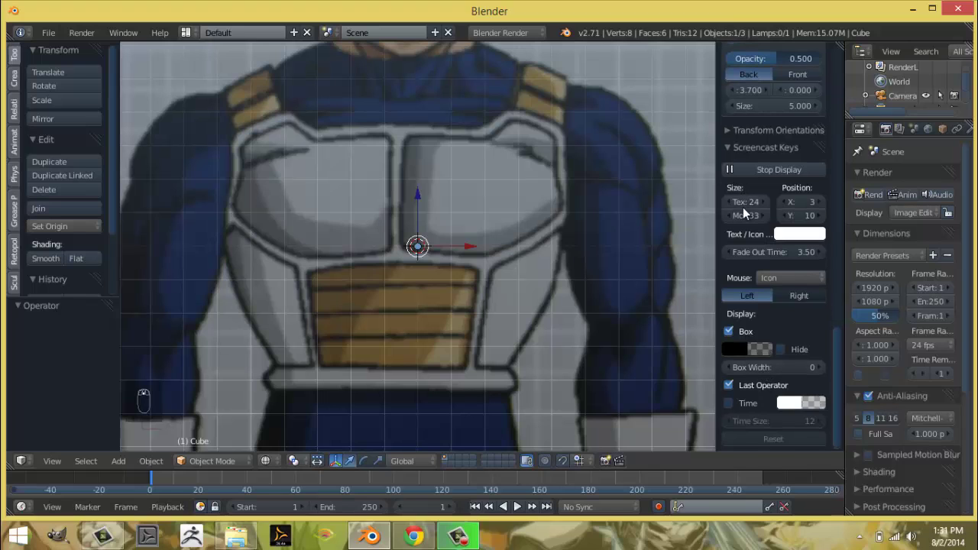
left_click_drag(752, 203, 853, 207)
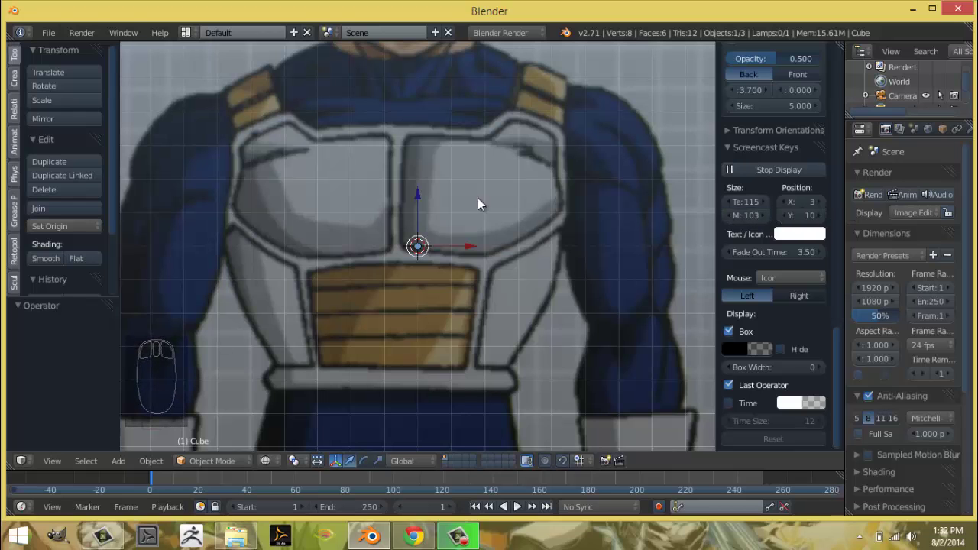
Fine-tune the background image's X offset to 3.750 so the centre of Vegeta's face lines up with the origin.
middle_click_drag(426, 175, 407, 283, "shift")
middle_click_drag(417, 239, 429, 256, "shift")
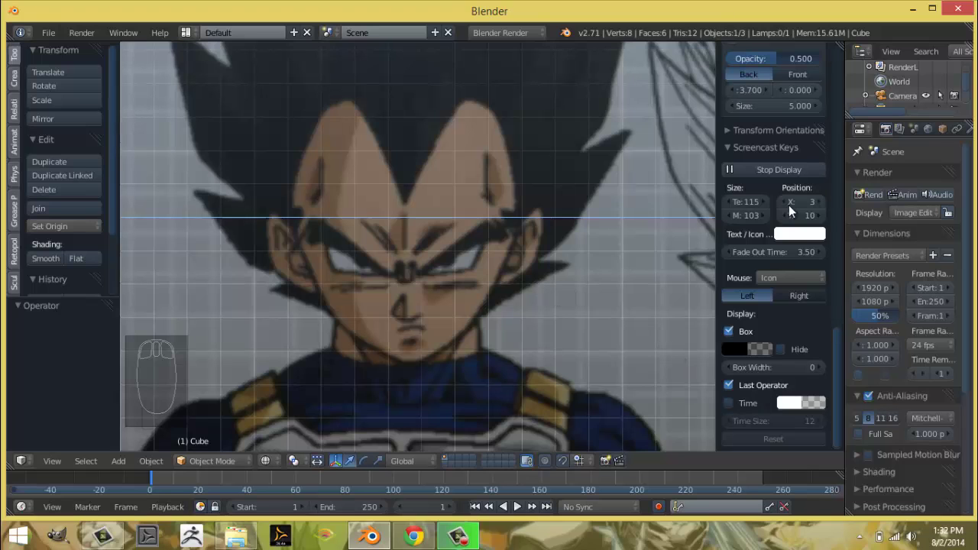
left_click(749, 151)
scroll(762, 184, "up", 8)
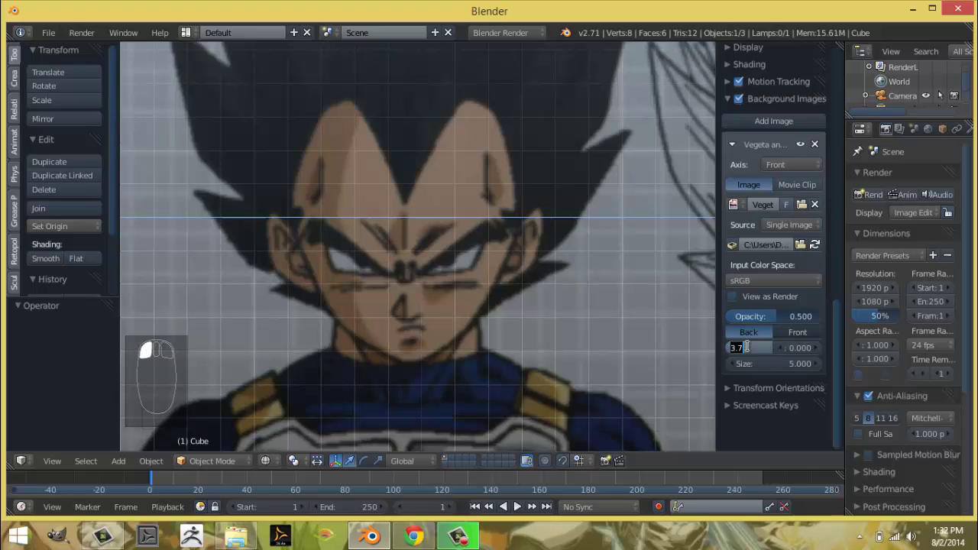
type("3.75")
key("Return")
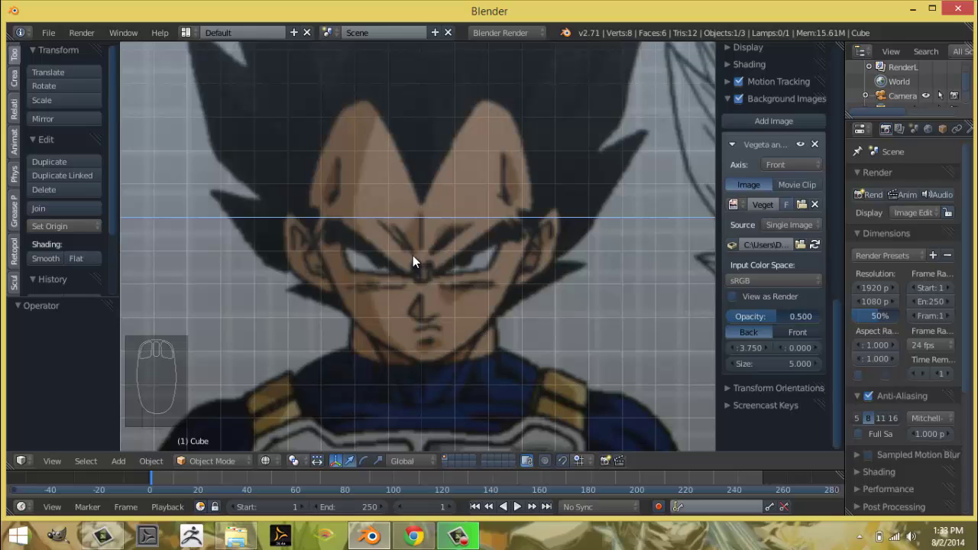
Frame Vegeta's full-body figure and enter Edit Mode on the cube.
scroll(463, 181, "down", 5)
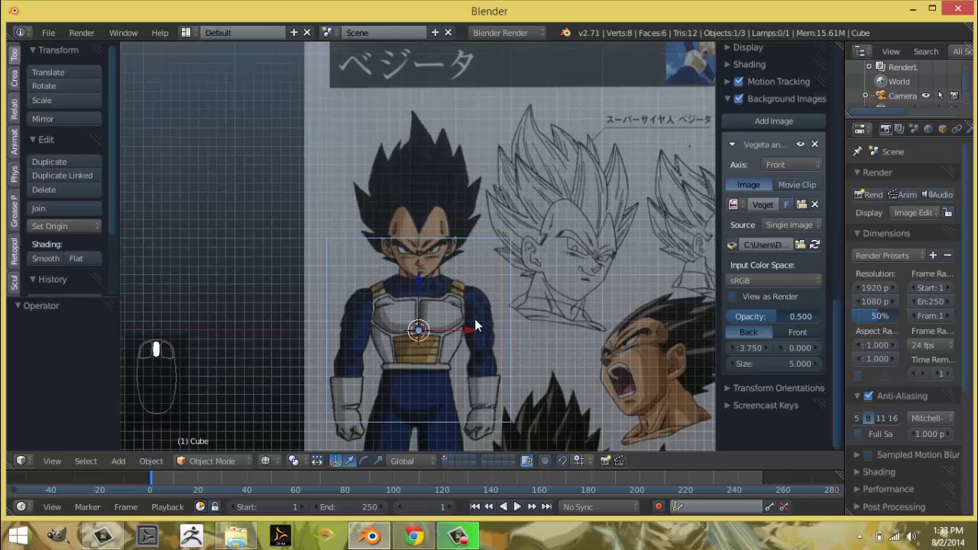
middle_click_drag(475, 319, 448, 89, "shift")
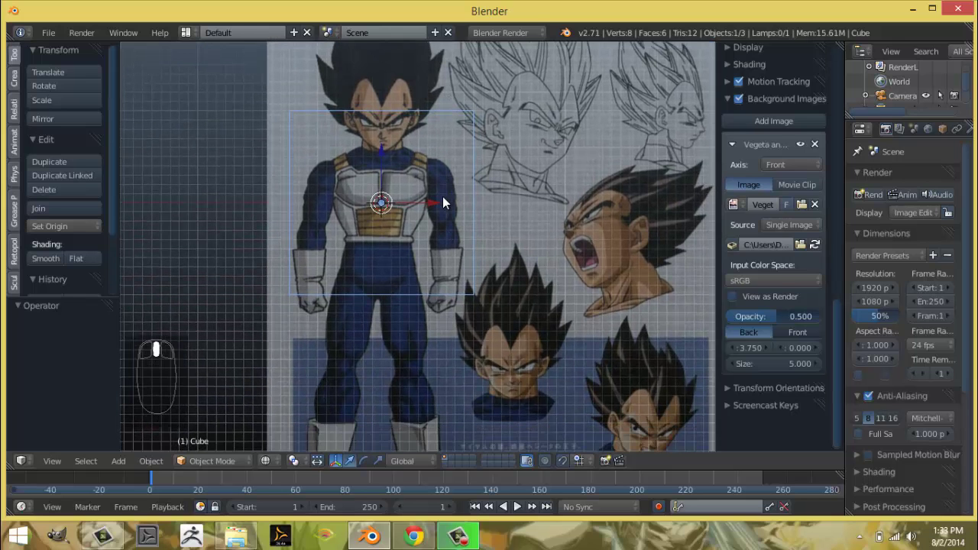
middle_click_drag(475, 202, 472, 203, "shift")
key("Tab")
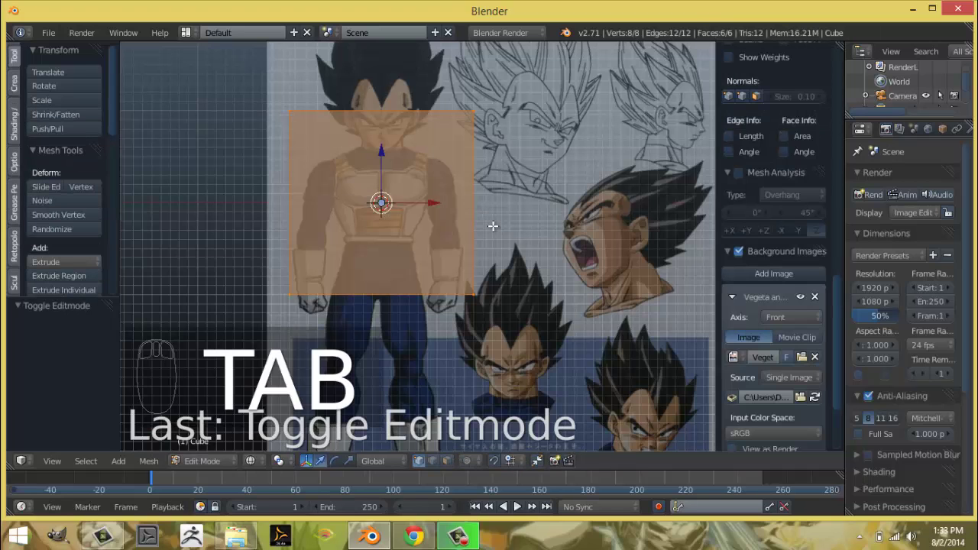
Reduce the Screencast Keys display to a text size of 67 and a mouse size of 65.
scroll(784, 344, "down", 3)
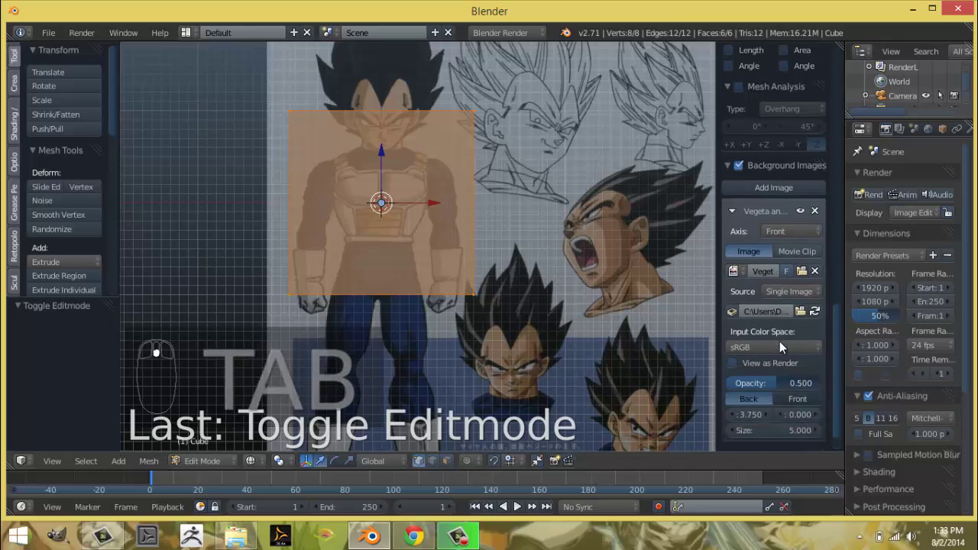
scroll(766, 404, "down", 1)
left_click(743, 443)
scroll(766, 375, "down", 3)
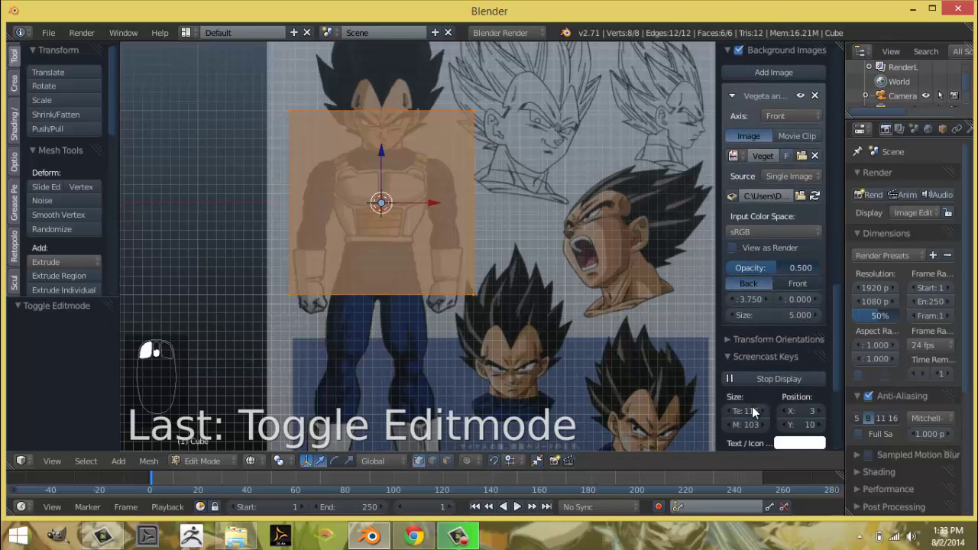
scroll(760, 386, "down", 1)
left_click_drag(757, 390, 685, 385)
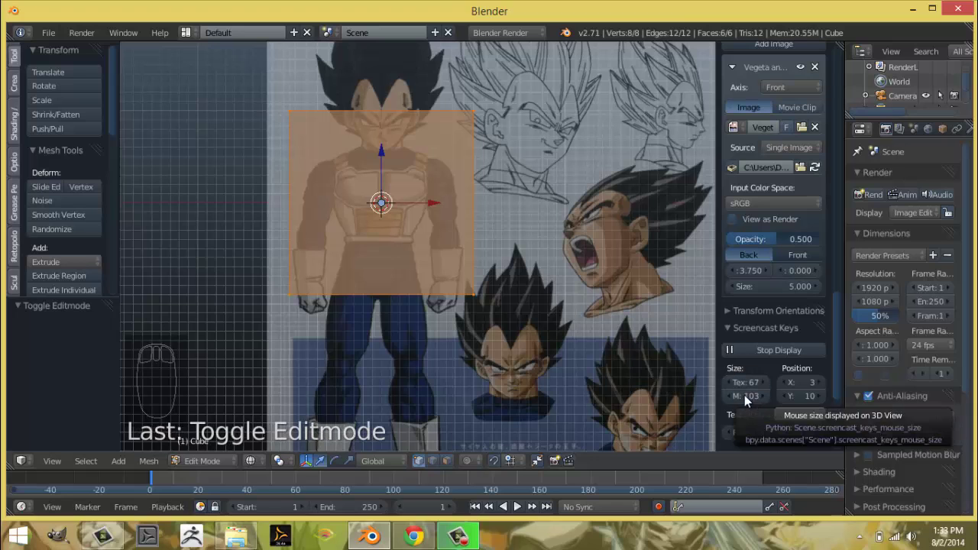
left_click_drag(751, 400, 649, 371)
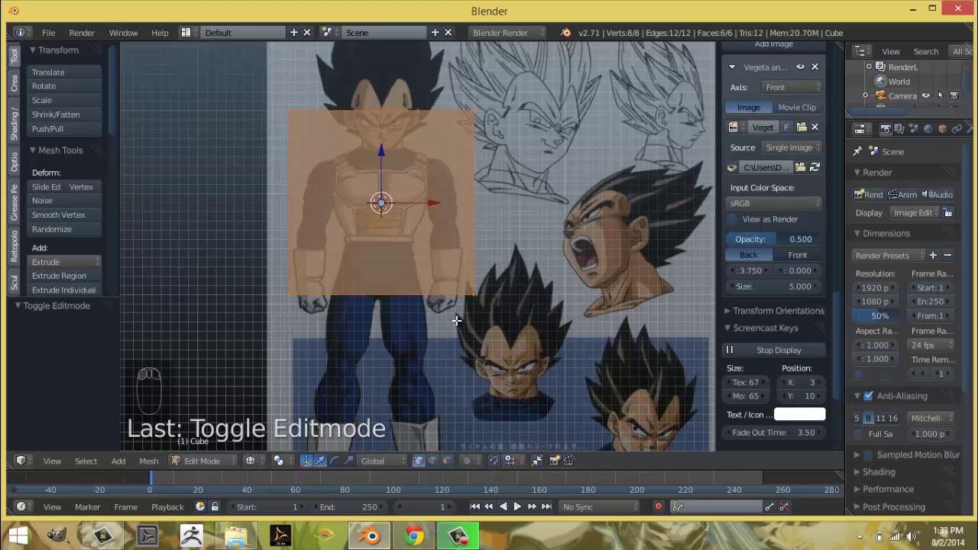
Merge all the cube's vertices at center and raise the single vertex about 0.442 along Z to the base of Vegeta's neck.
scroll(483, 320, "up", 2)
middle_click_drag(493, 297, 503, 310, "shift")
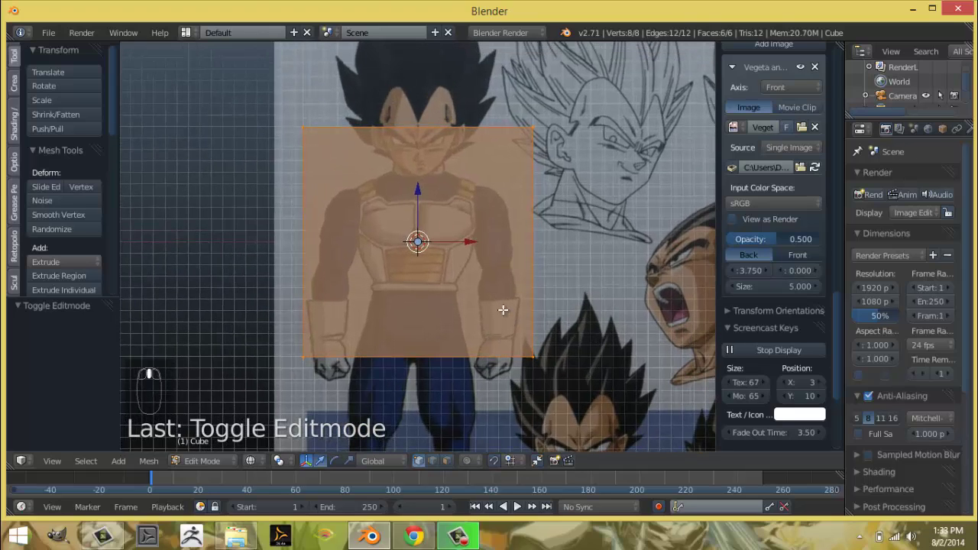
key("alt+m")
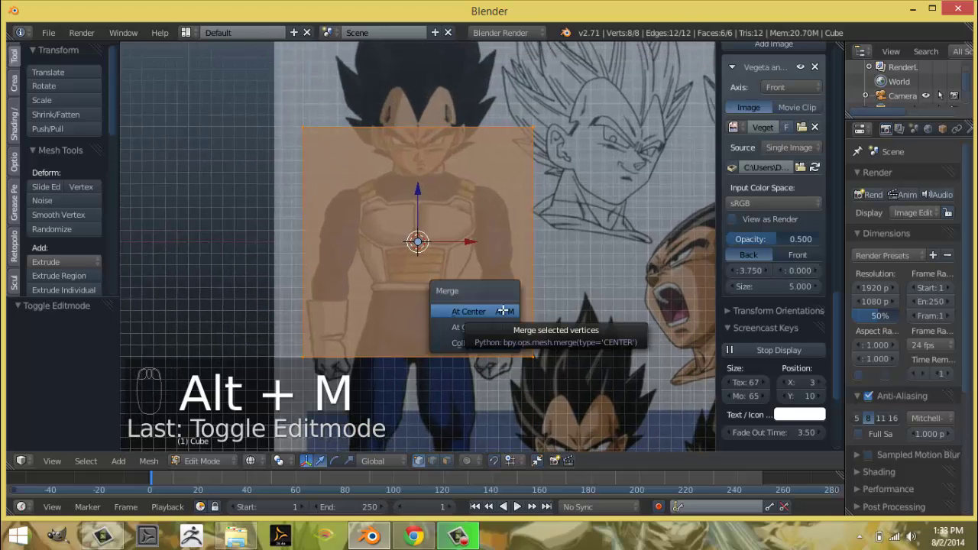
left_click(504, 311)
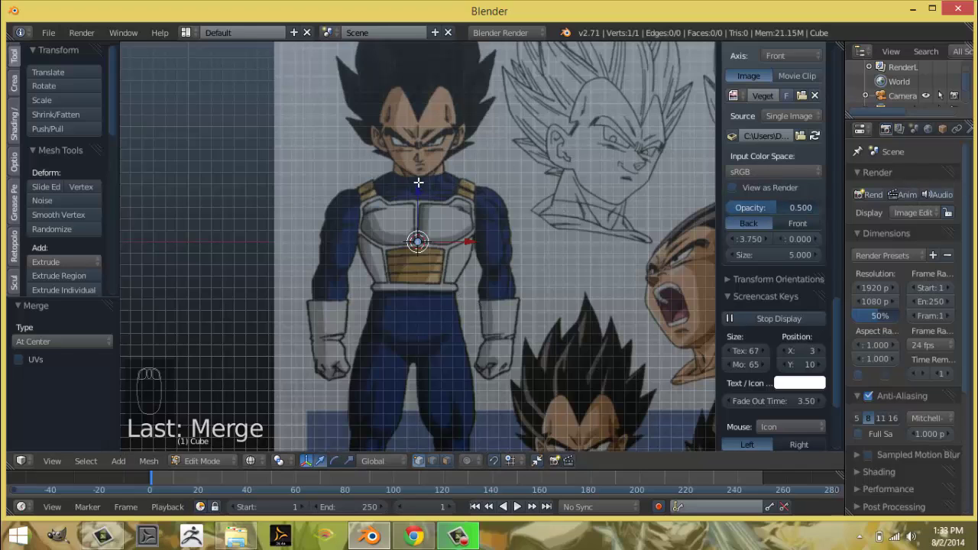
left_click_drag(416, 185, 416, 132)
Extrude the neck vertex outward in two segments, about 0.380 and 0.299 in X, following the slope to the outer shoulder.
key("e")
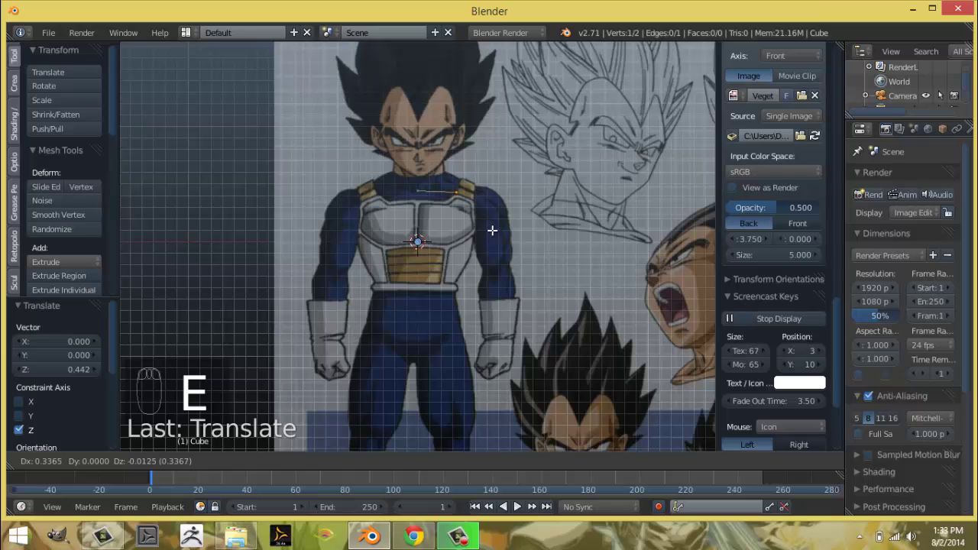
left_click(497, 234)
key("e")
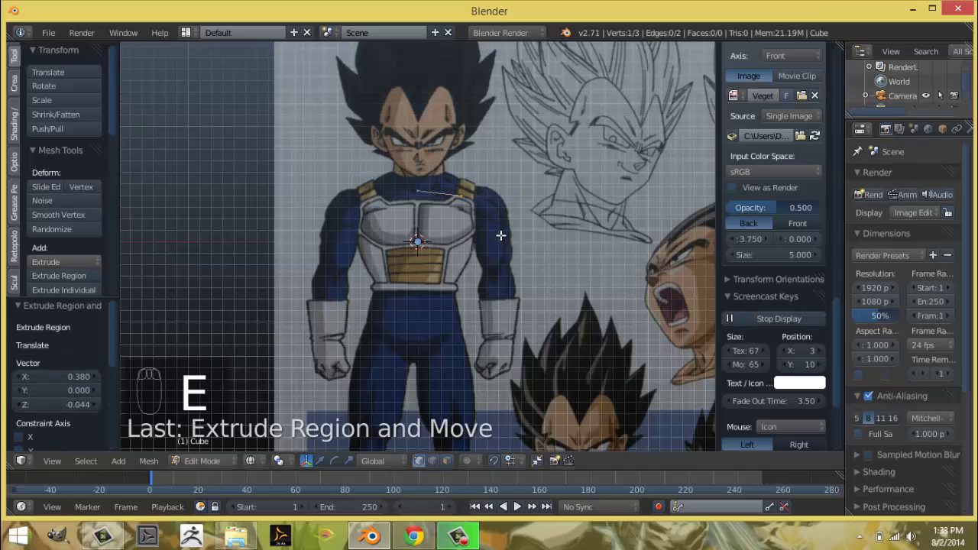
left_click(527, 246)
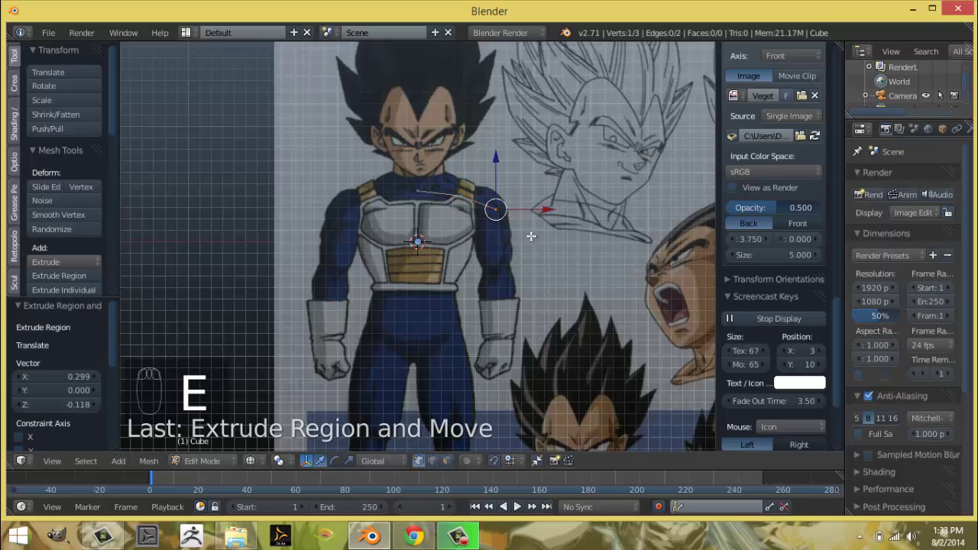
Set proportional editing to Connected and shift the shoulder's end vertex about 0.069 in Y and -0.037 in Z from the side view.
middle_click_drag(527, 245, 454, 244)
key("KP_3")
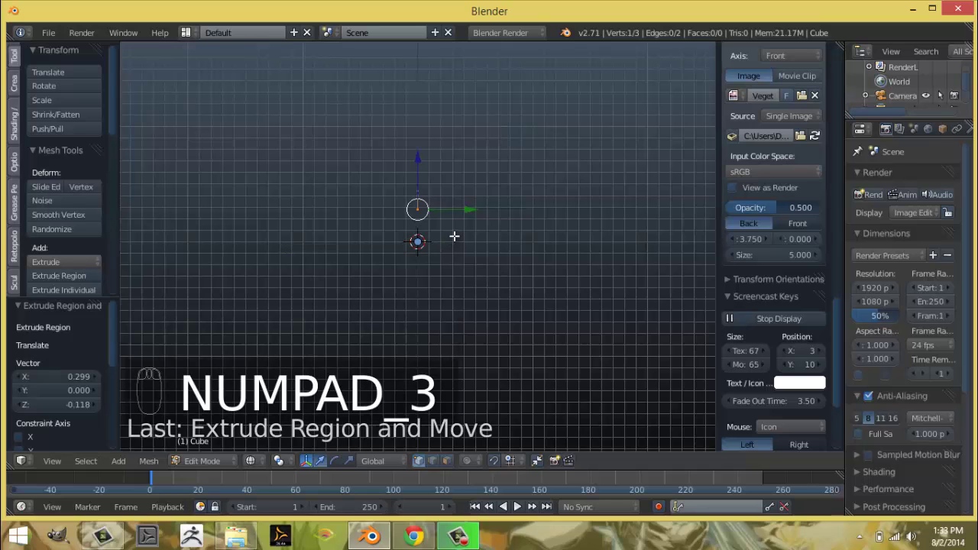
key("g")
right_click(469, 239)
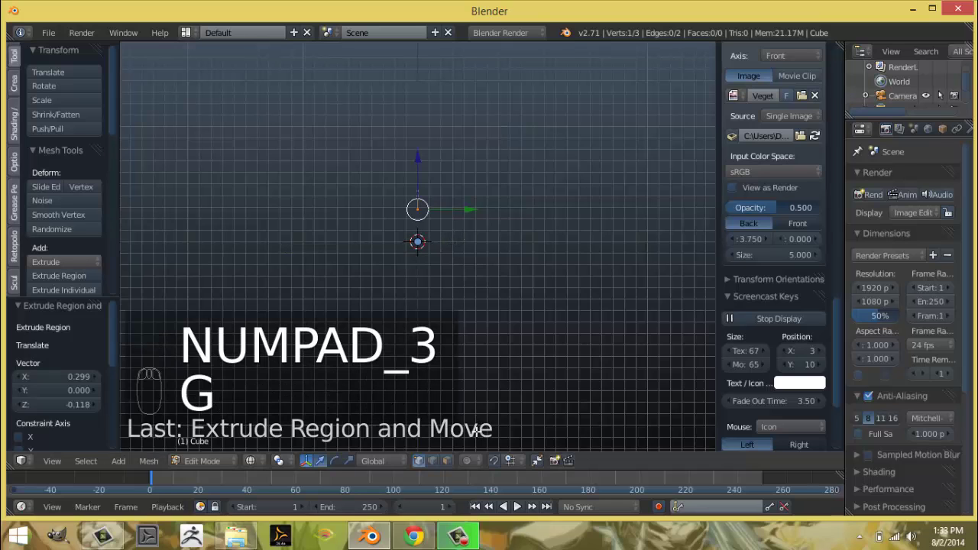
left_click(467, 460)
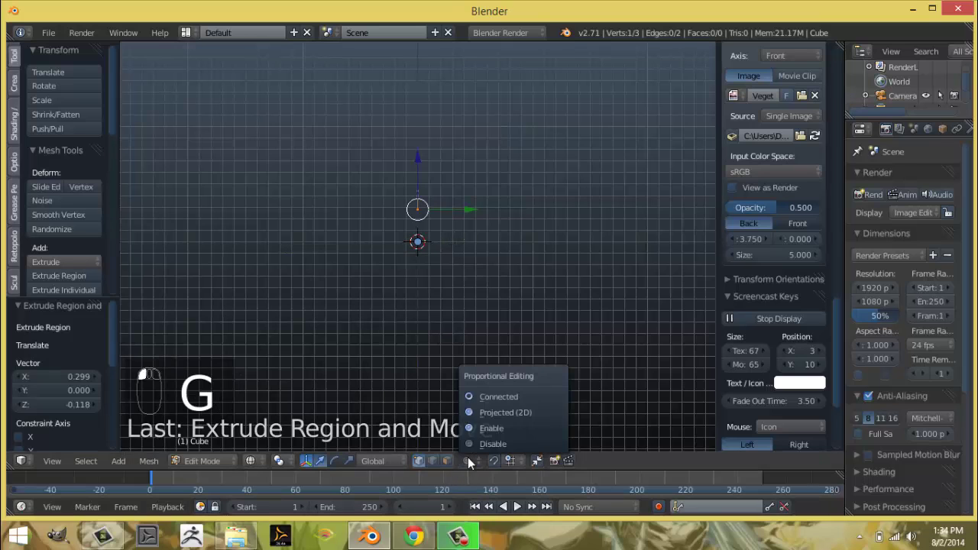
left_click(475, 396)
key("g")
left_click(465, 241)
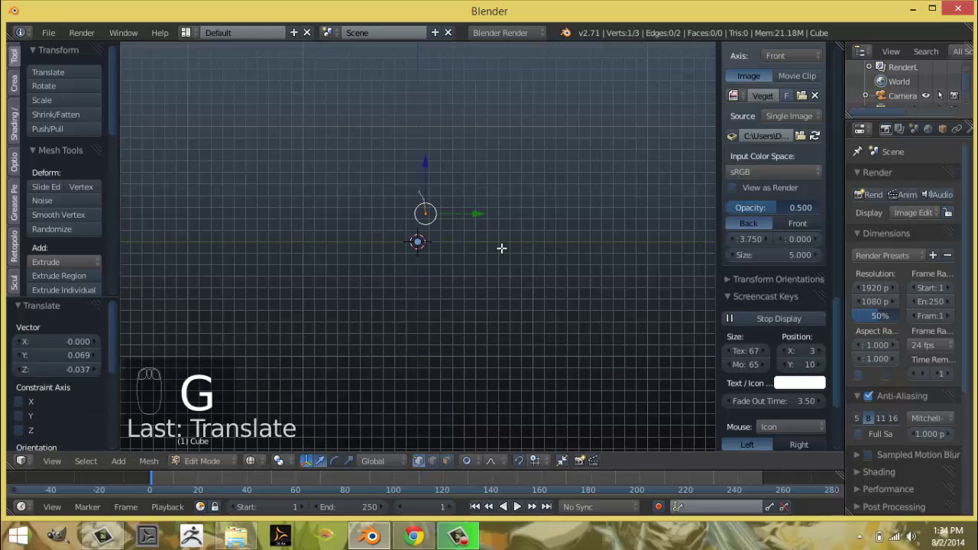
middle_click_drag(500, 247, 558, 245)
key("KP_1")
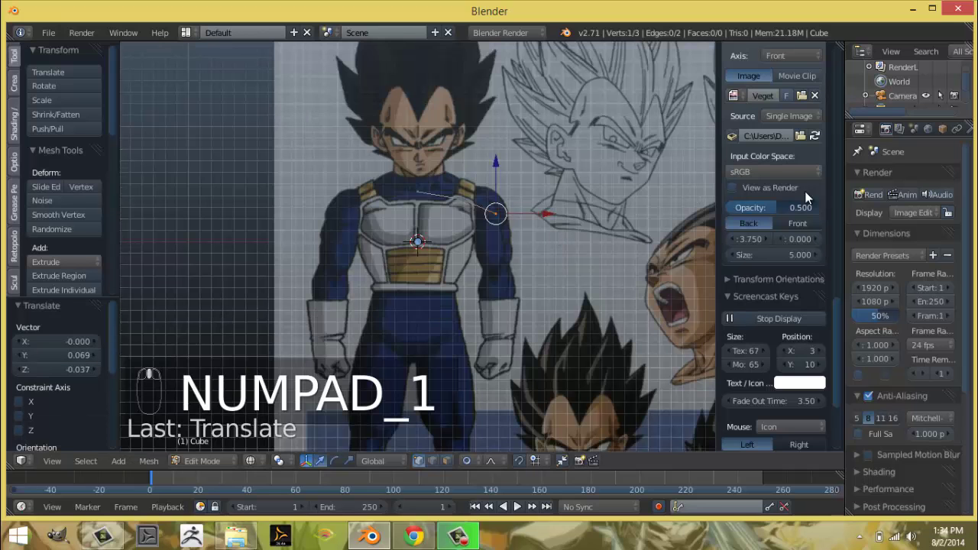
Add a Skin modifier to the vertex chain.
left_click(968, 129)
left_click(884, 179)
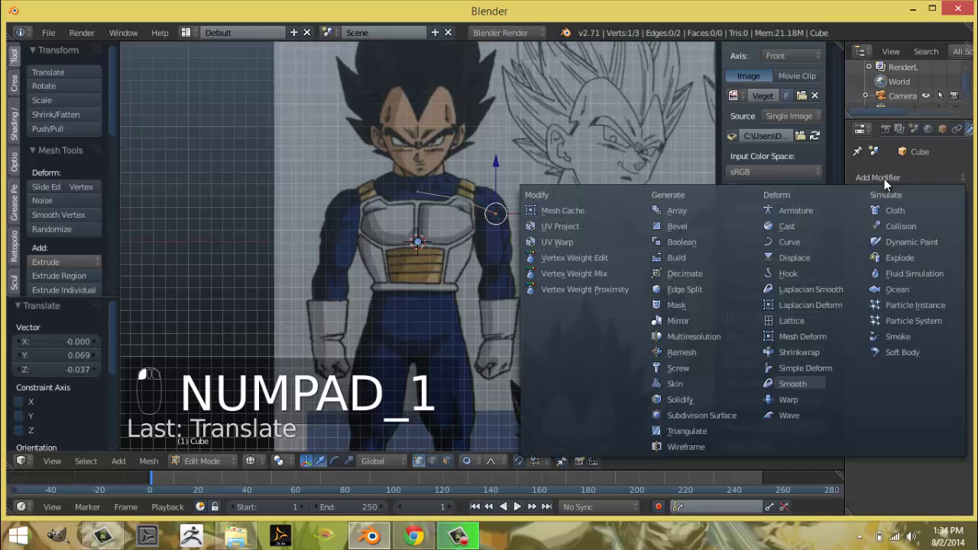
left_click(709, 382)
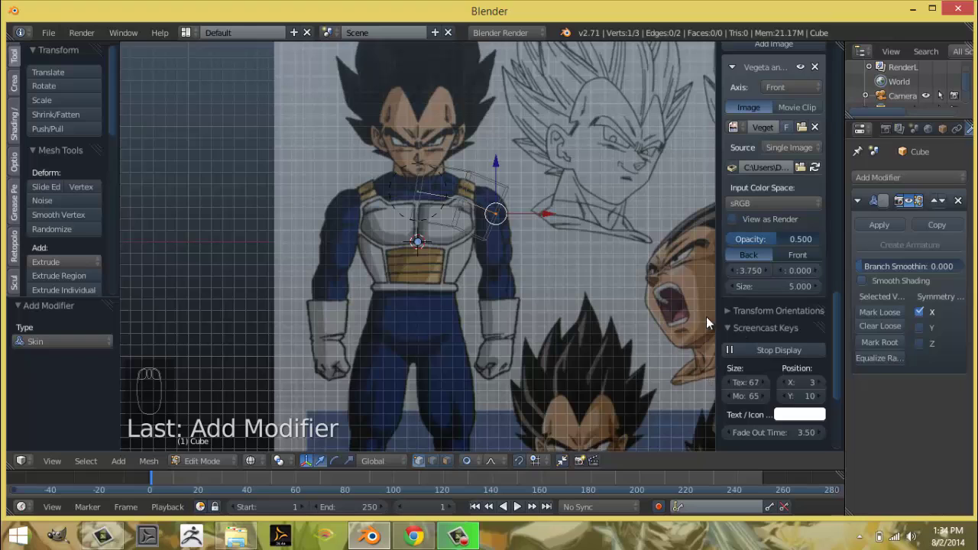
Add a Mirror modifier and place it above the Skin modifier in the stack.
left_click(893, 179)
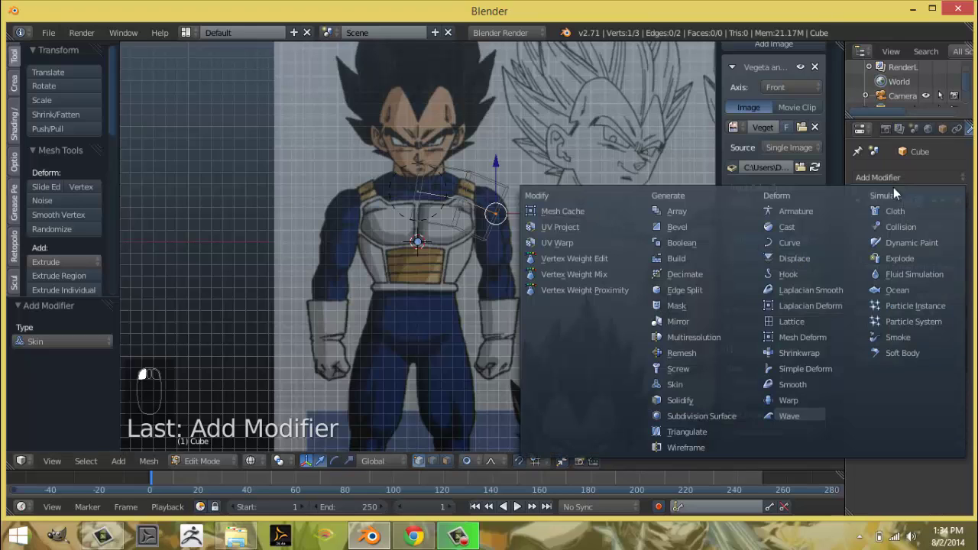
left_click(700, 322)
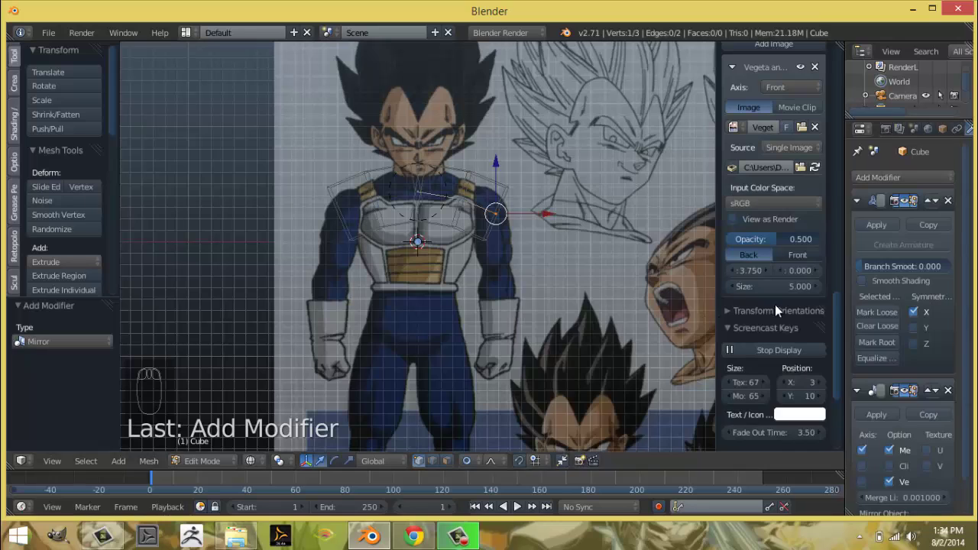
left_click(927, 392)
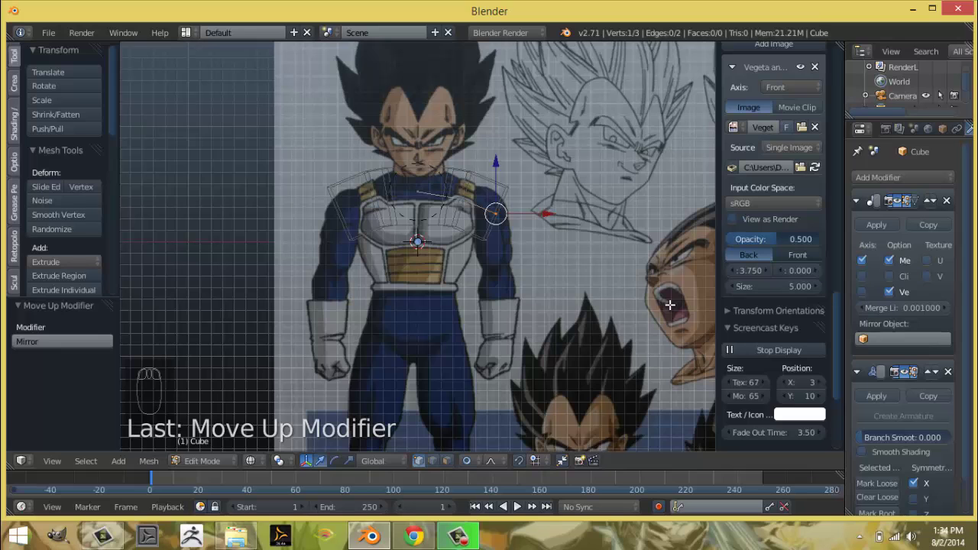
Add a Subdivision Surface modifier to smooth the skinned shoulders and check the shape in 3D.
left_click(899, 181)
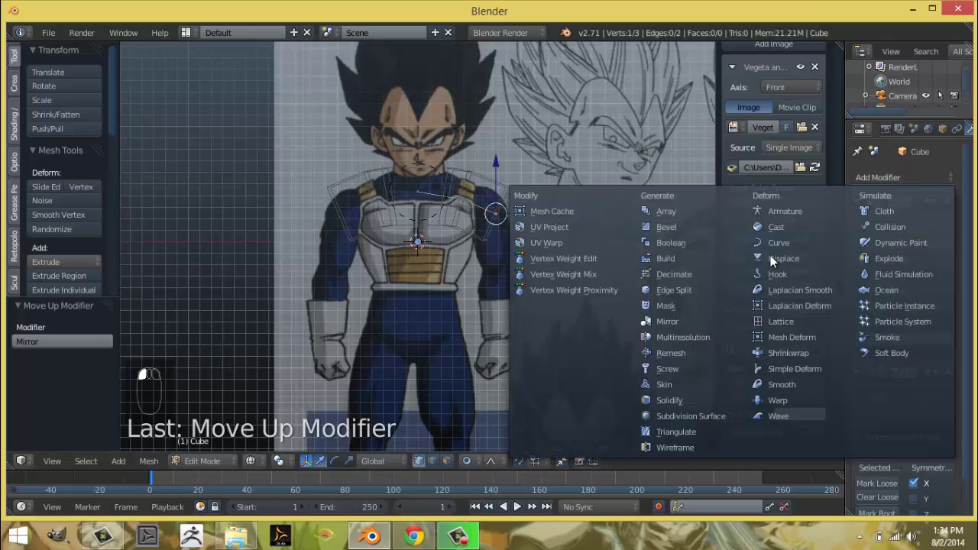
left_click(706, 416)
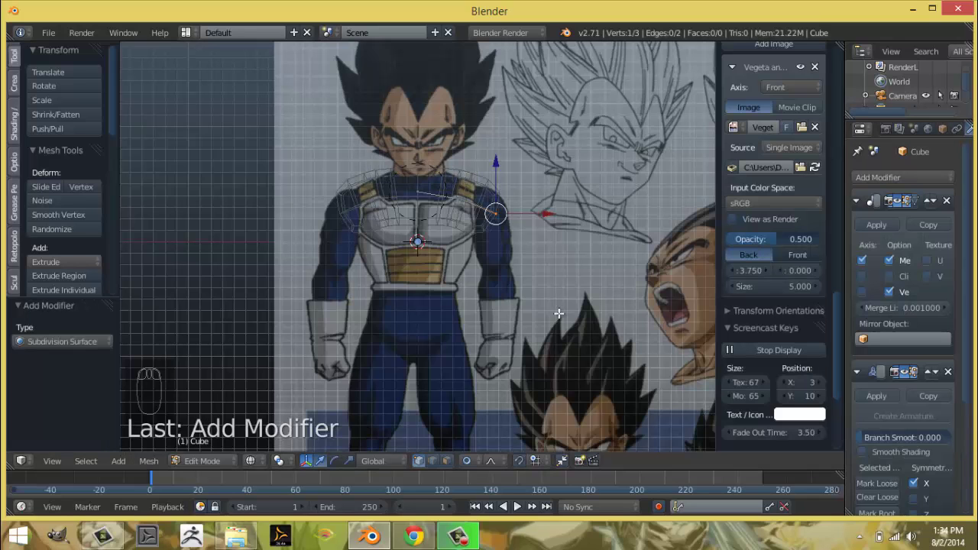
middle_click_drag(519, 282, 448, 273)
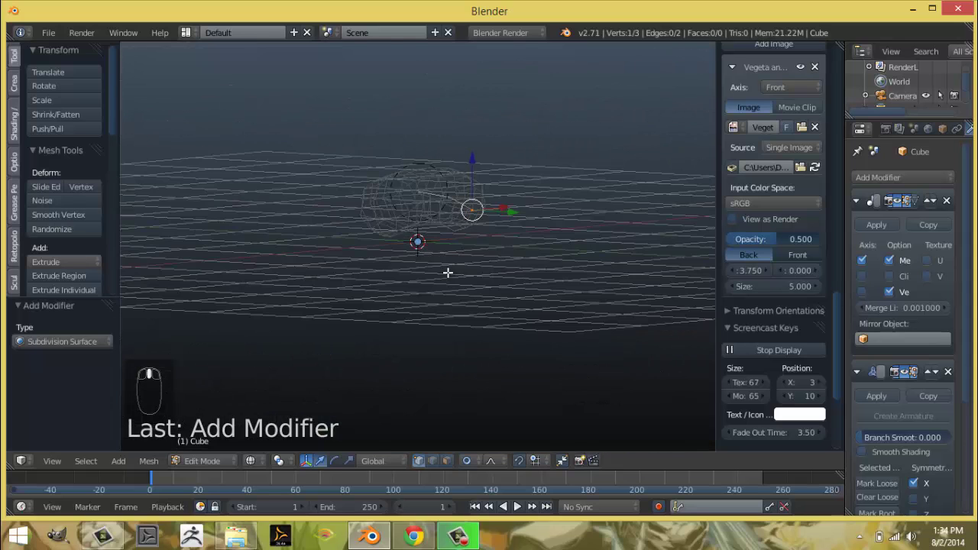
key("KP_1")
Select all the vertices and shrink their skin radius to about 0.475 so the shoulder tube is thinner.
scroll(511, 243, "up", 3)
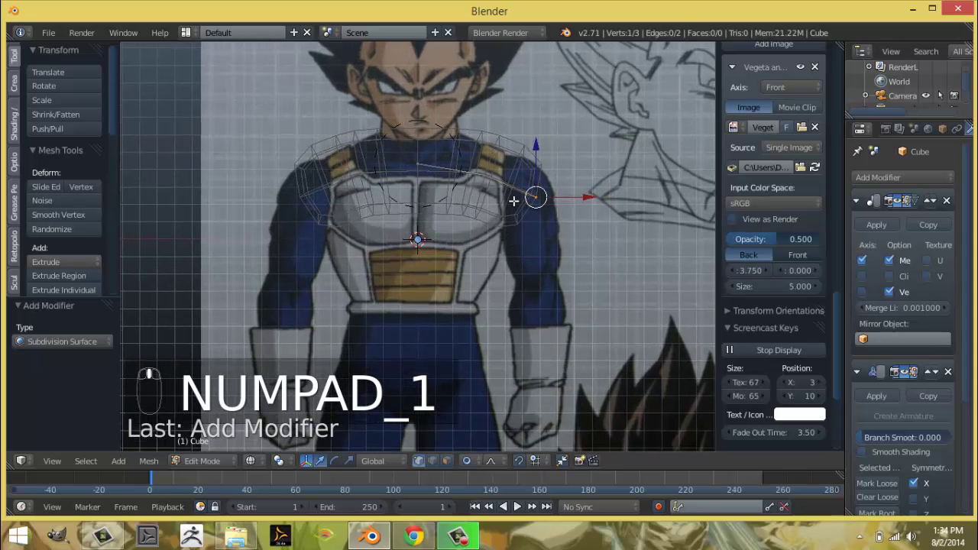
key("a")
key("a")
key("a")
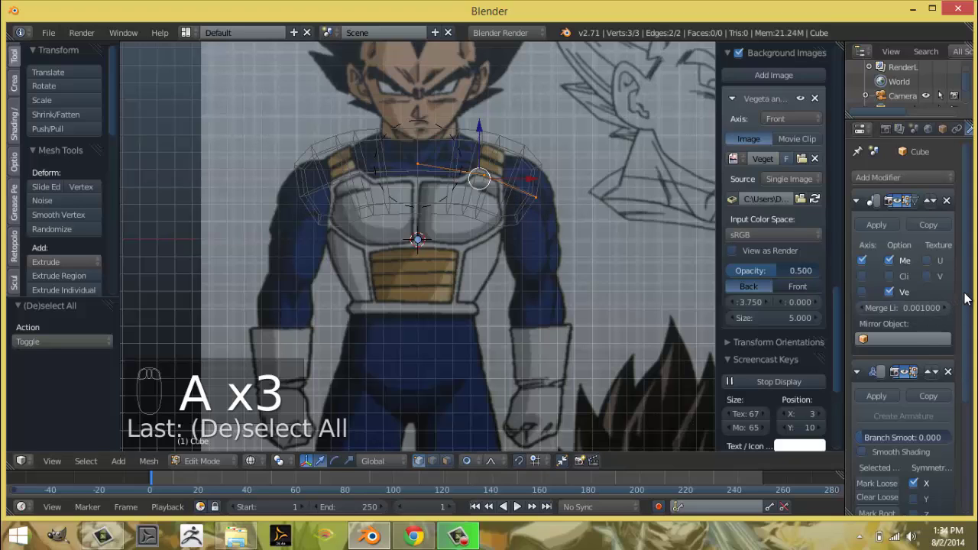
left_click_drag(965, 301, 964, 329)
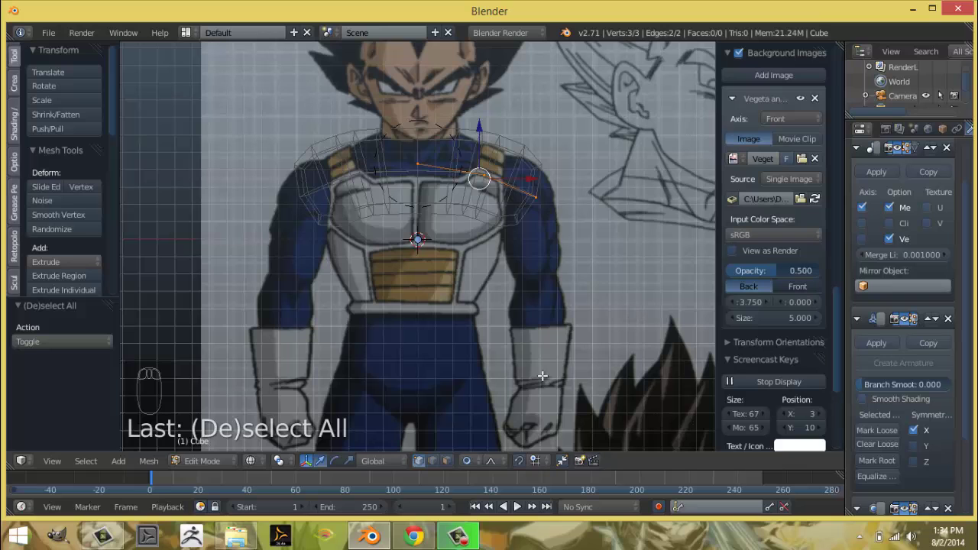
key("ctrl+a")
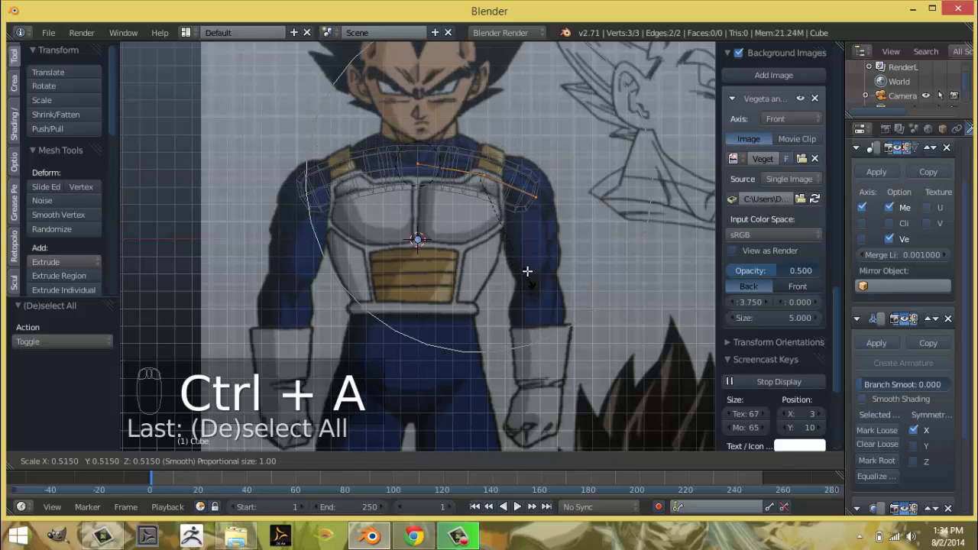
left_click(528, 273)
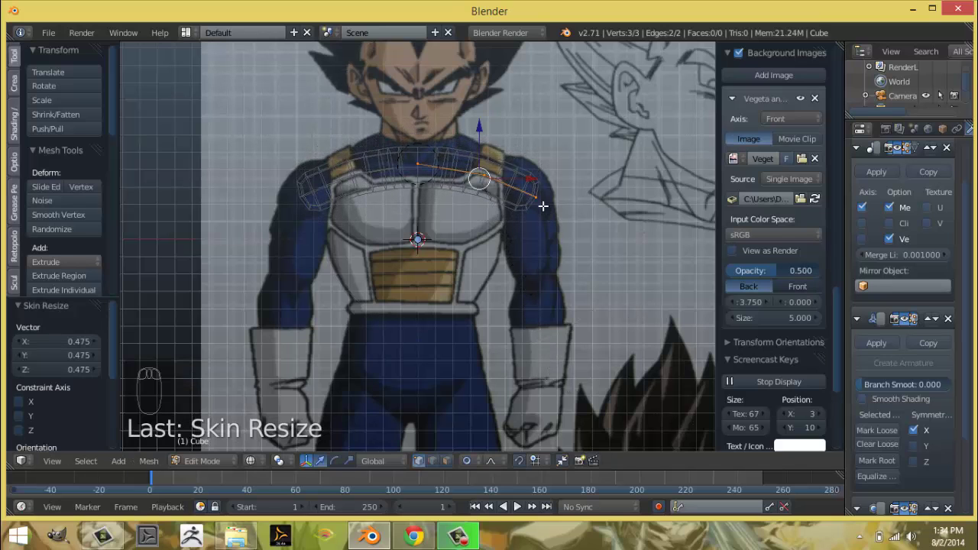
Move the shoulder's end vertex about 0.037 inward and 0.021 upward, using a smaller proportional editing radius.
right_click(555, 218)
key("g")
scroll(559, 235, "up", 7)
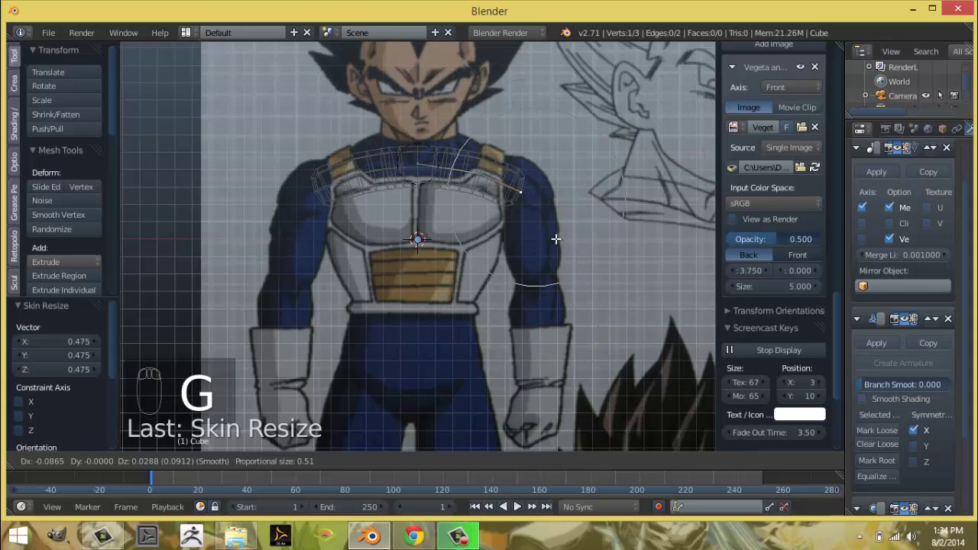
left_click(563, 238)
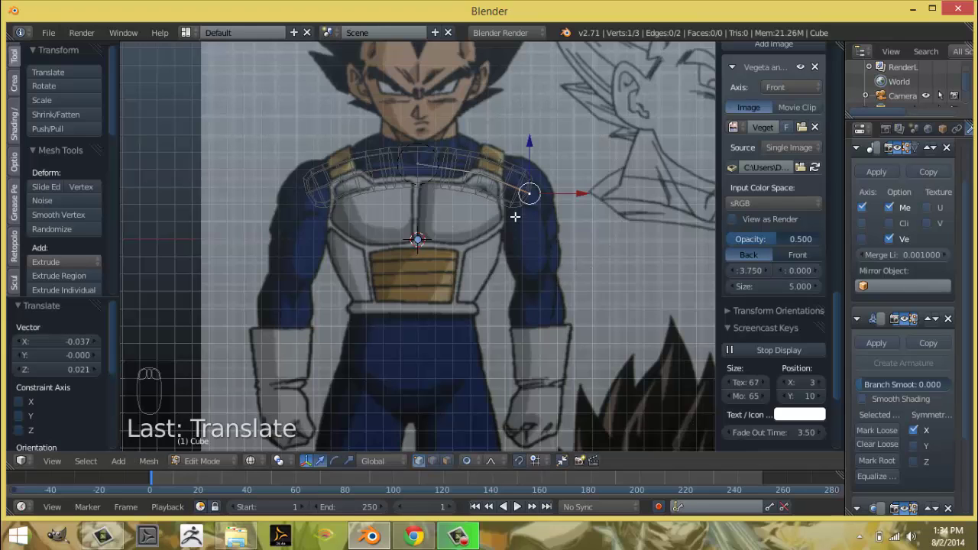
Extrude the shoulder vertex down the arm in two segments, about 0.506 to the elbow and 0.642 to the wrist.
key("e")
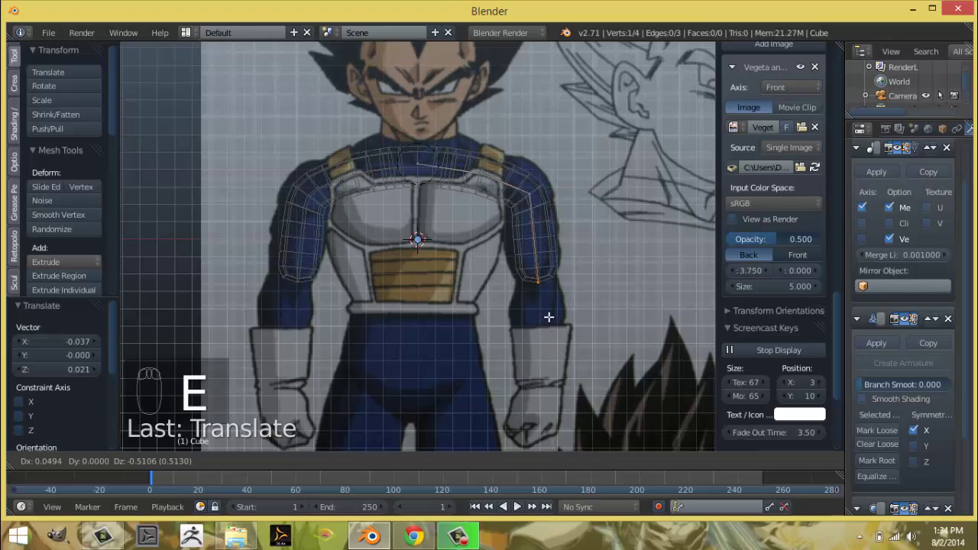
left_click(547, 322)
middle_click_drag(572, 321, 543, 321)
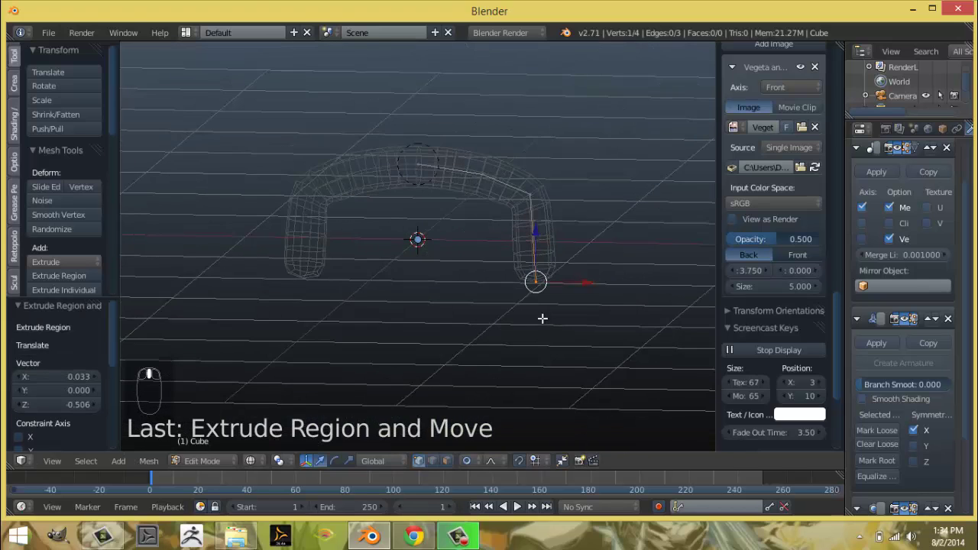
key("KP_1")
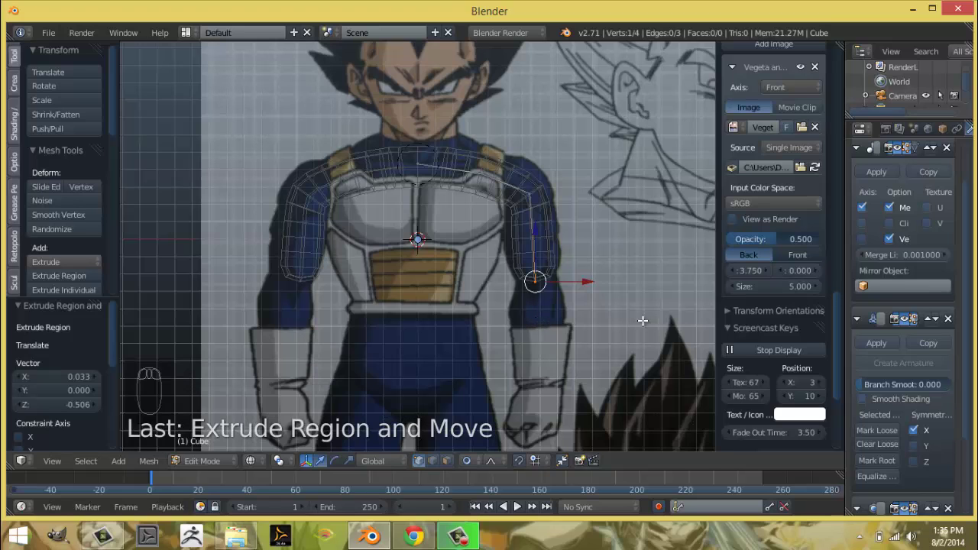
key("e")
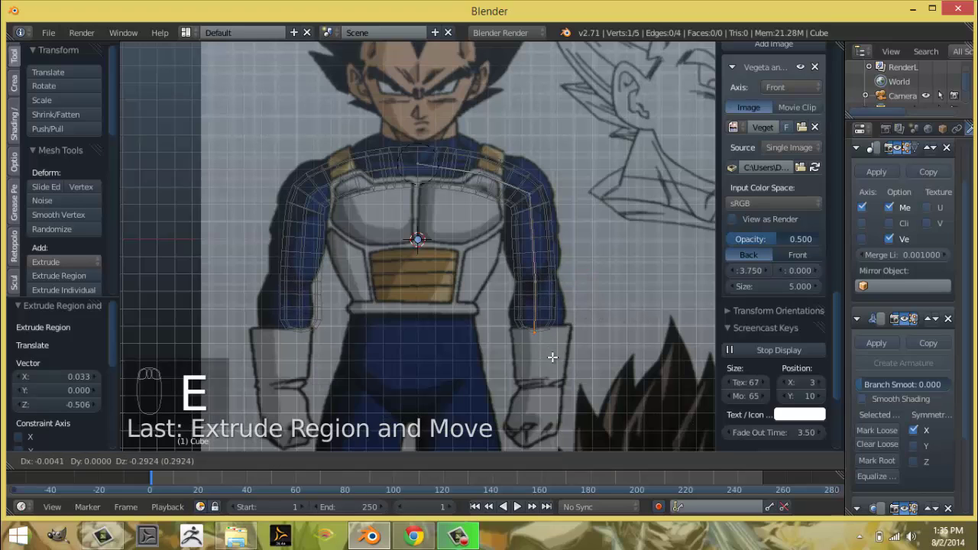
left_click(553, 417)
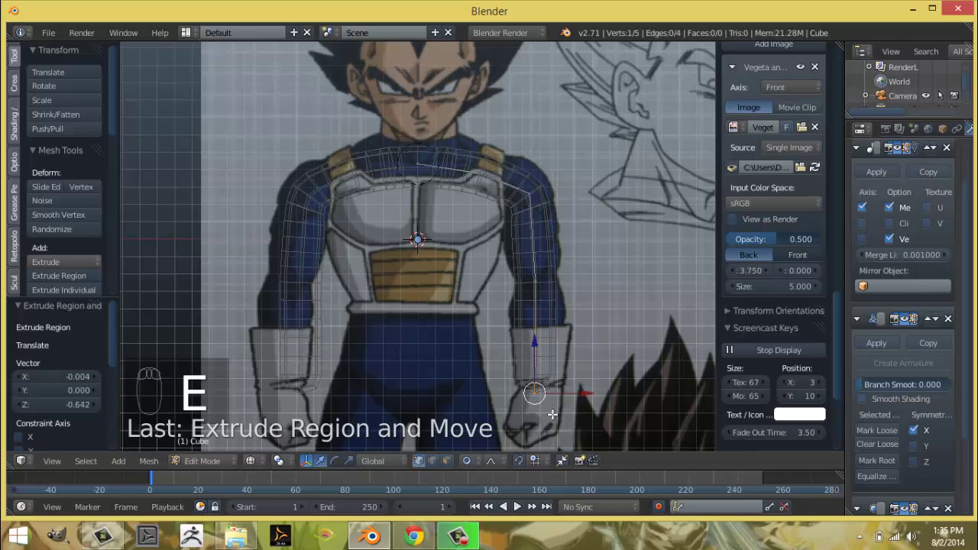
Extrude the neck vertex down the torso from the side view, about -0.202 in Y and -0.745 in Z, to waist level.
right_click(423, 170)
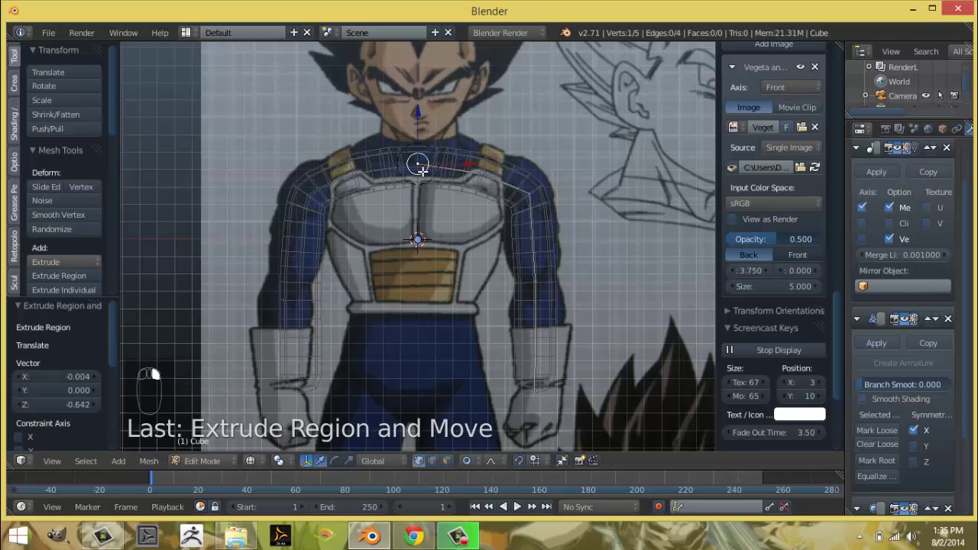
key("KP_3")
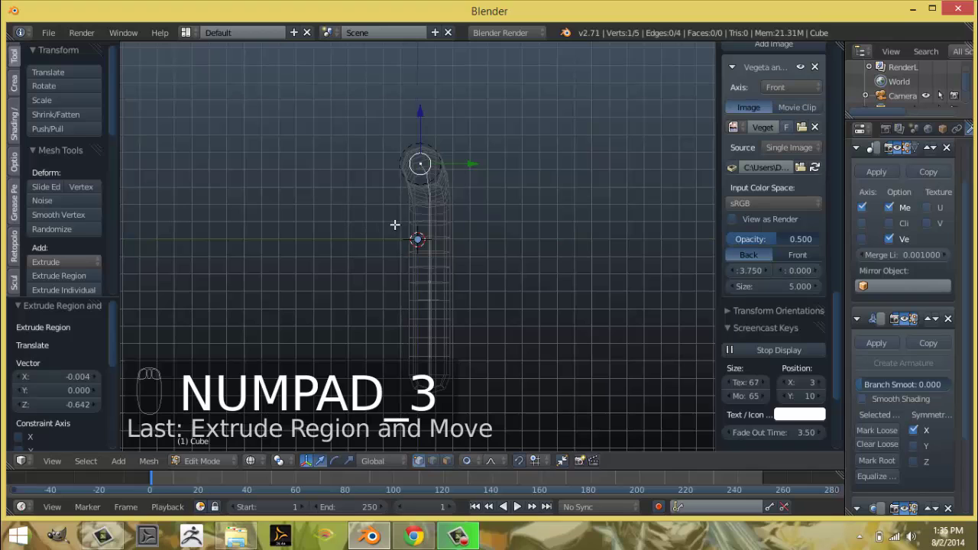
key("e")
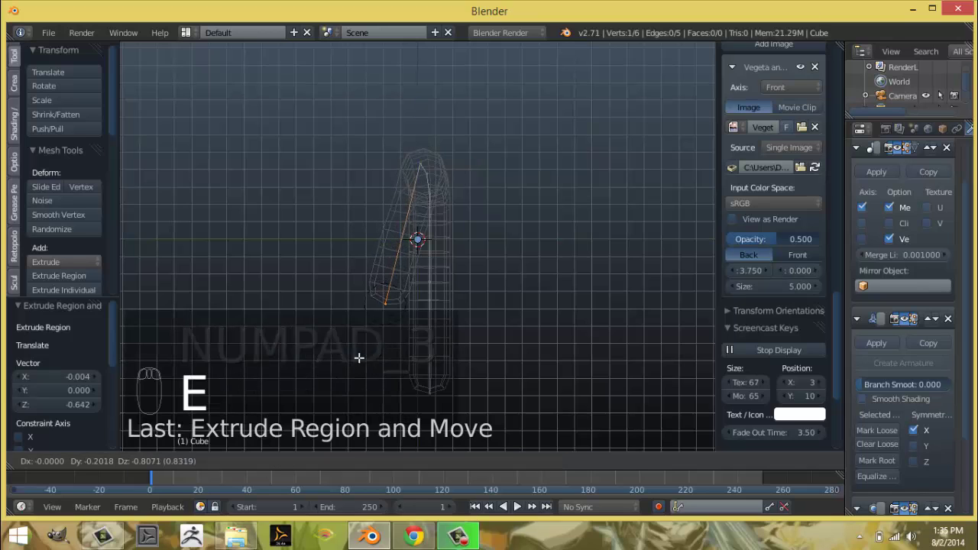
left_click(359, 352)
key("KP_1")
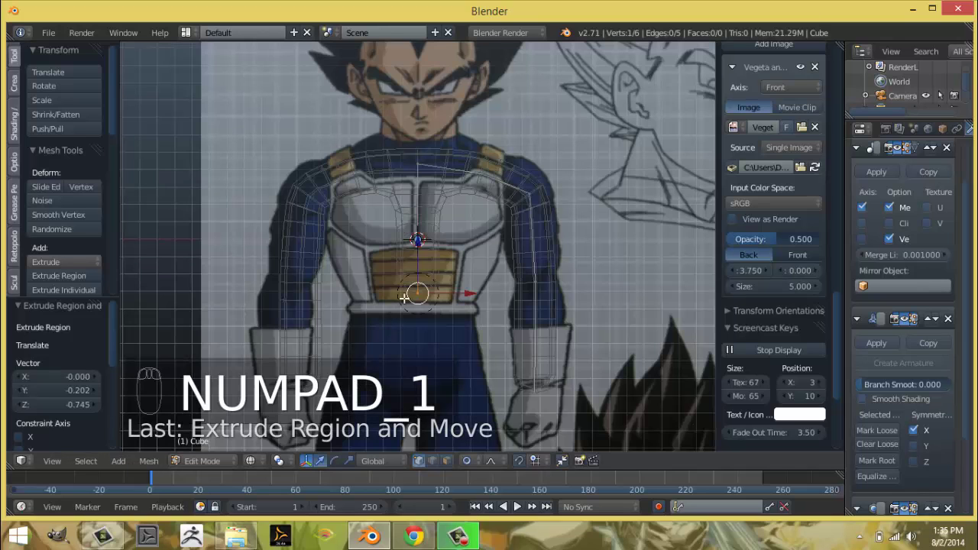
Enable clipping on the Mirror modifier and lower the waist vertex about 0.144 along the body's centre line.
key("g")
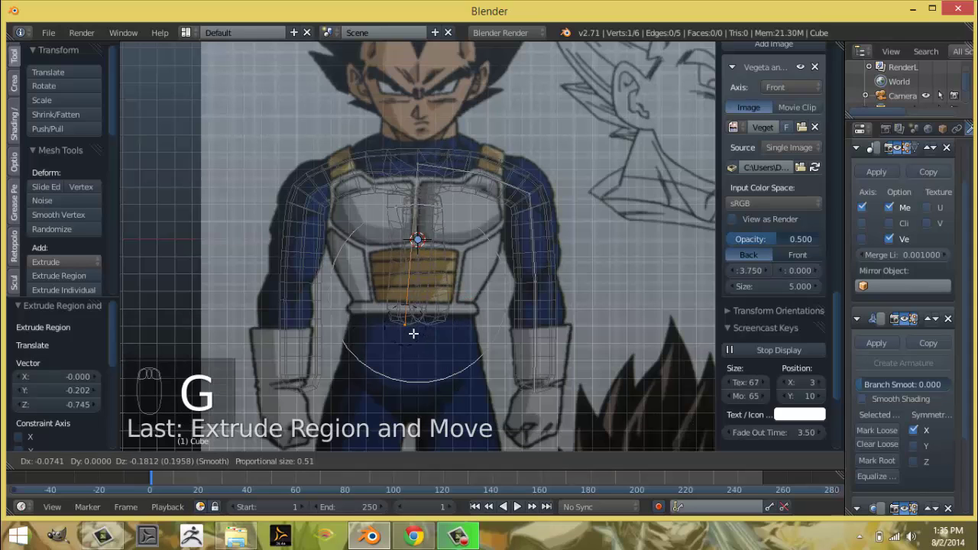
left_click(428, 309)
left_click(888, 223)
key("g")
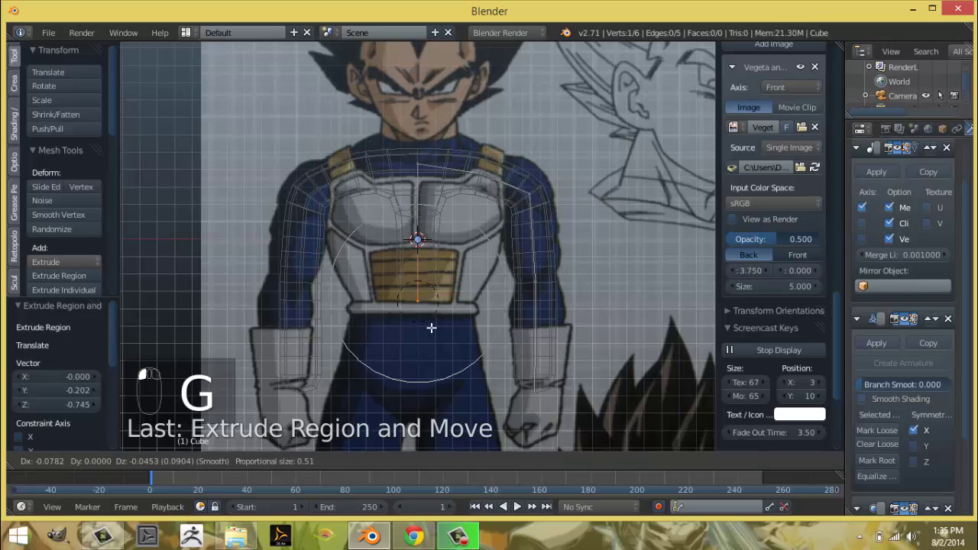
left_click(440, 340)
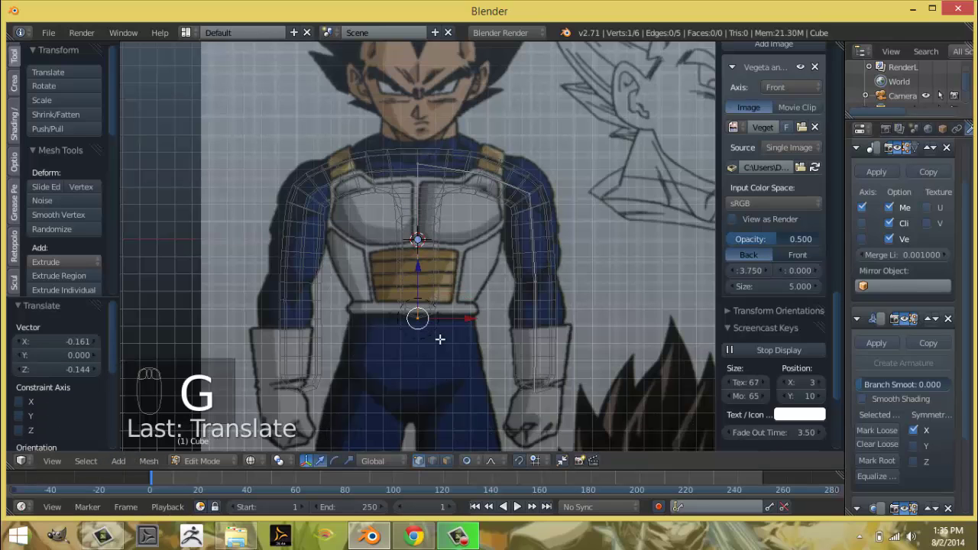
Extrude the waist vertex about 0.568 down to the crotch and raise the new vertex about 0.214 with proportional size 0.83.
middle_click_drag(459, 339, 431, 191, "shift")
key("e")
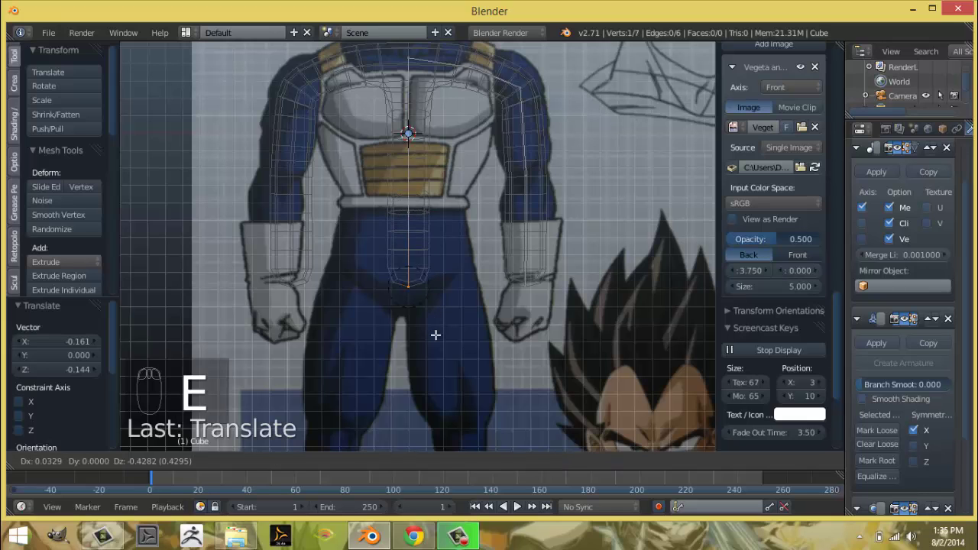
left_click(438, 351)
mouse_move(439, 372)
middle_mouse_down("shift")
mouse_move(451, 284)
mouse_move(436, 362)
middle_mouse_up("shift")
key("g")
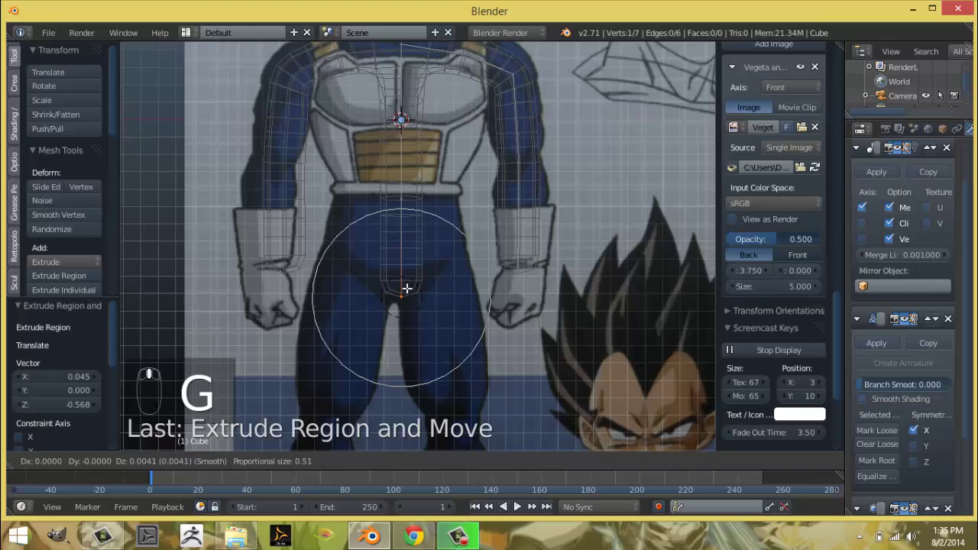
scroll(408, 283, "down", 4)
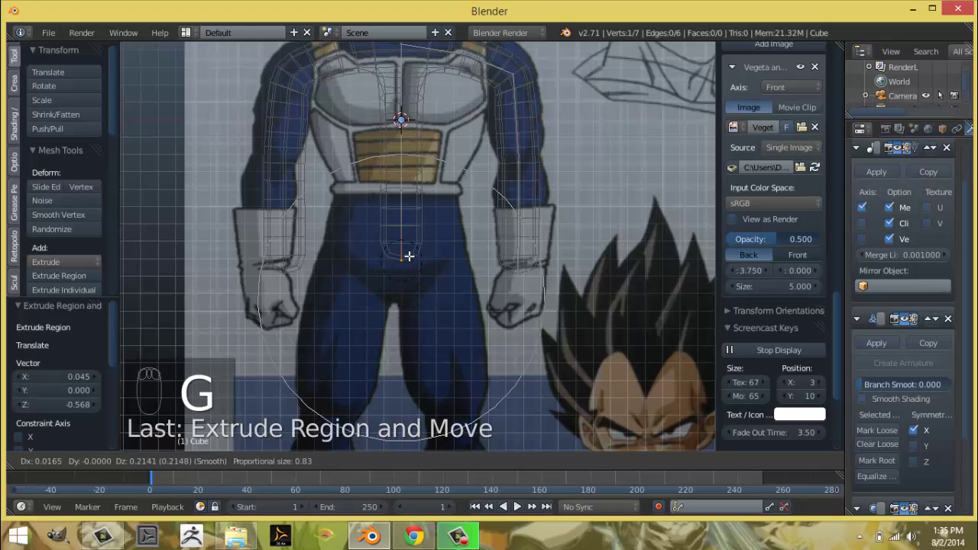
left_click(409, 256)
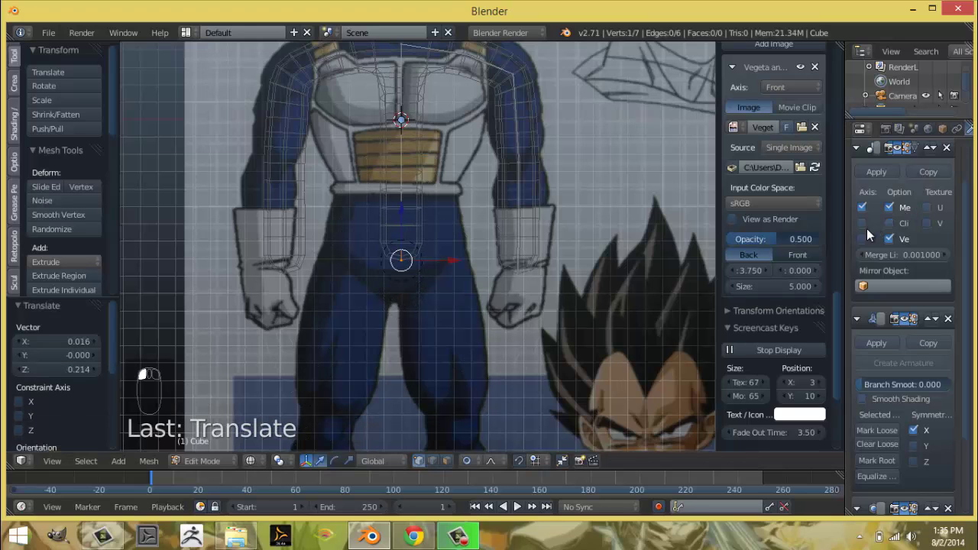
Extrude the pelvis vertex out to the hip, about 0.301 in X and -0.086 in Z, and turn Mirror clipping back on.
key("e")
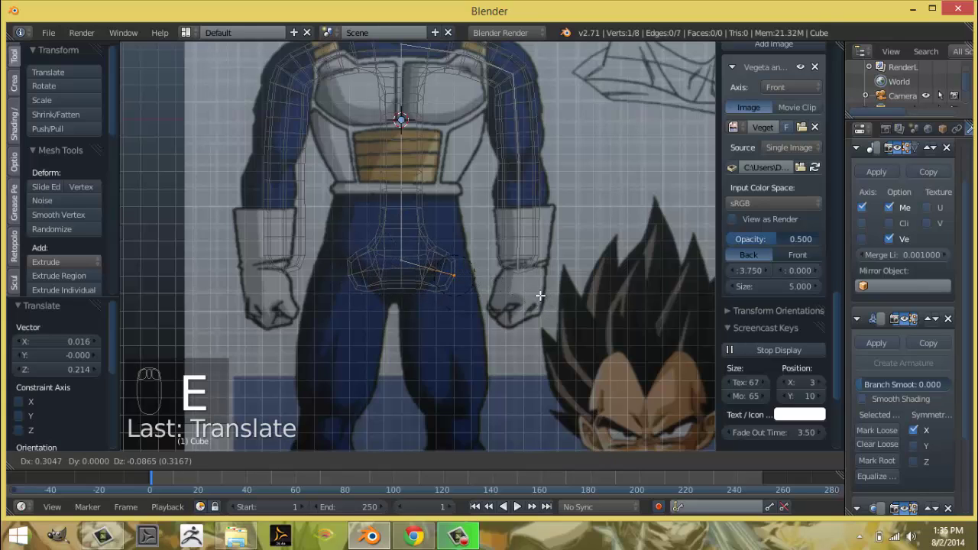
left_click(540, 295)
left_click(889, 222)
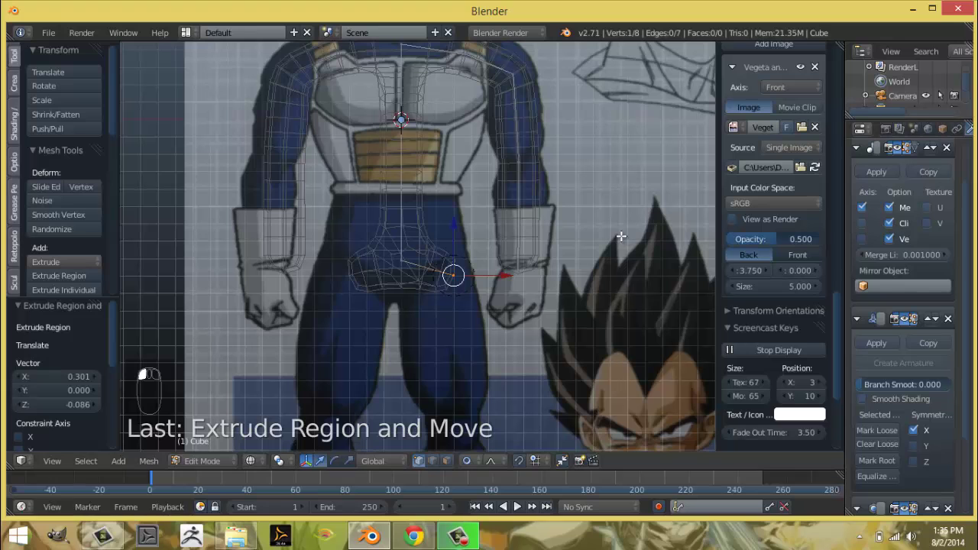
Extrude the hip vertex about 0.531 down the thigh, and lower the new vertex about 0.292 and another 0.074 to the knee.
key("e")
left_click(481, 382)
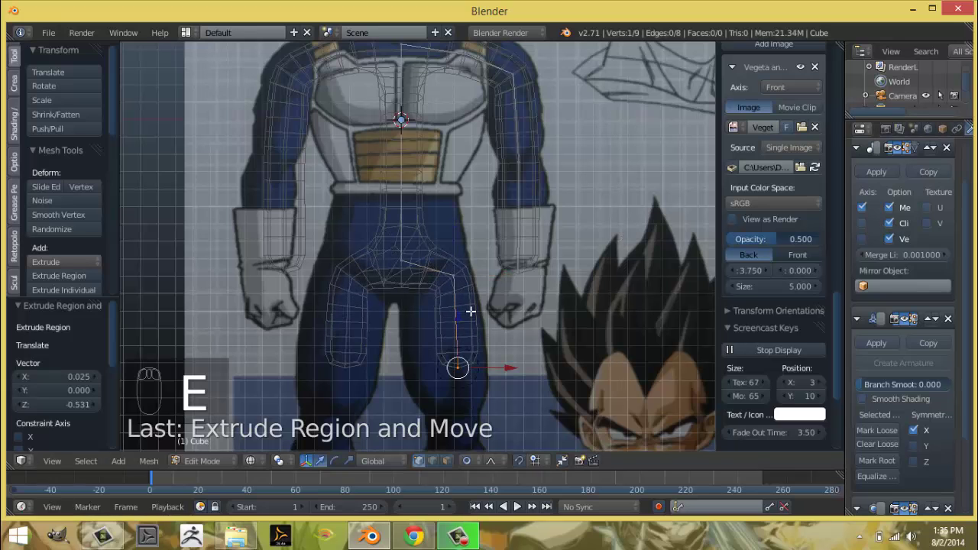
scroll(474, 248, "down", 3, "shift")
scroll(451, 193, "down", 3, "shift")
key("g")
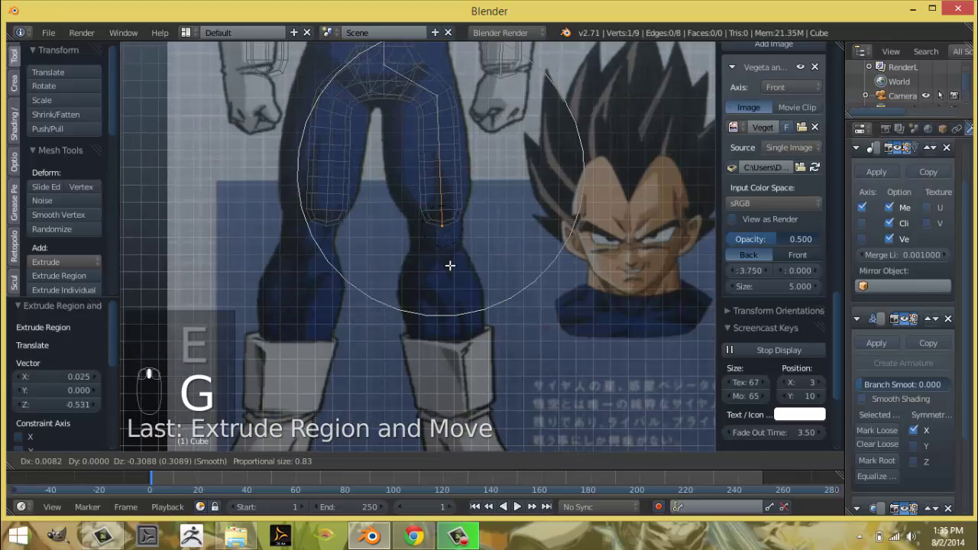
left_click(461, 263)
key("g")
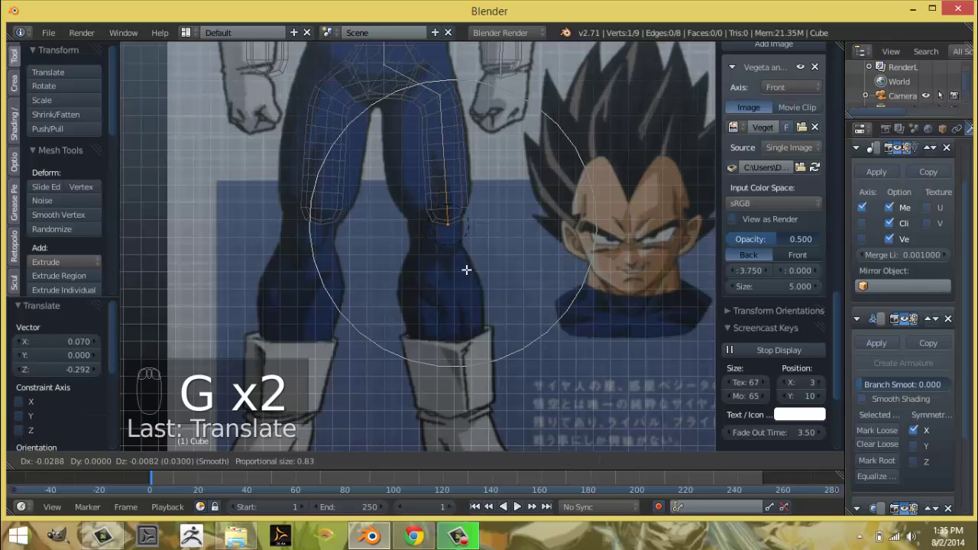
left_click(463, 270)
Extrude the knee vertex to the boot, about 0.099 in X and -0.972 in Z, and shift the knee about 0.054 outward.
key("e")
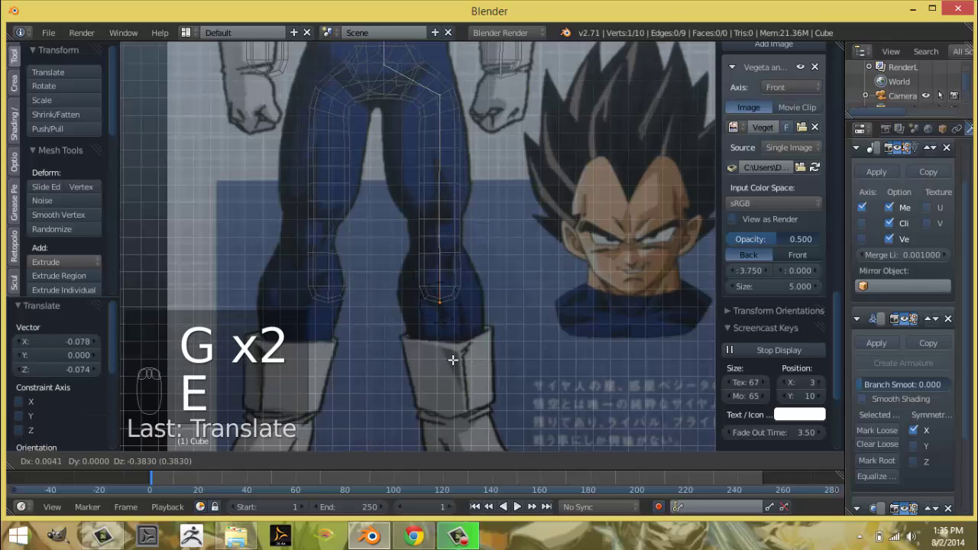
left_click(465, 446)
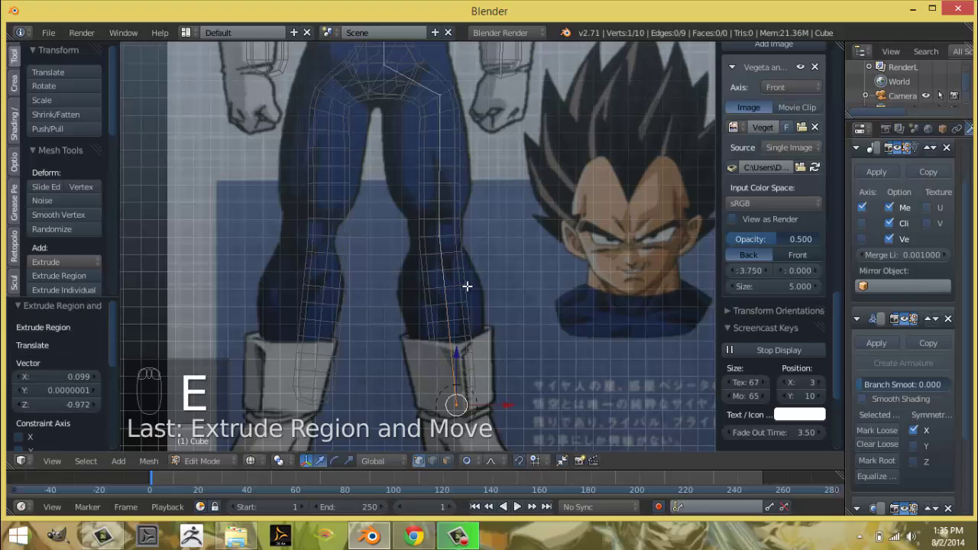
right_click(440, 237)
key("g")
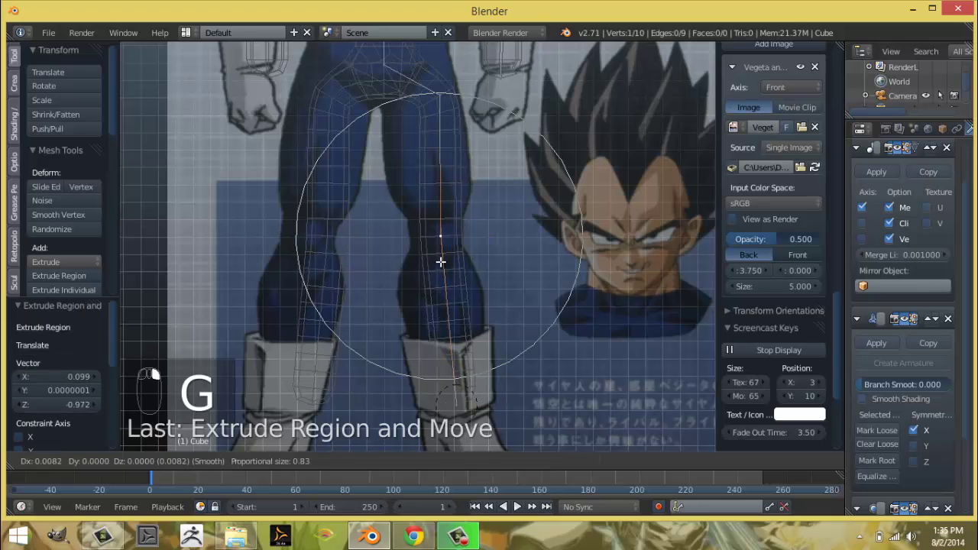
left_click(446, 265)
Move the leg's end vertex about 0.058 down to the ankle of the boot.
scroll(489, 228, "down", 3, "shift")
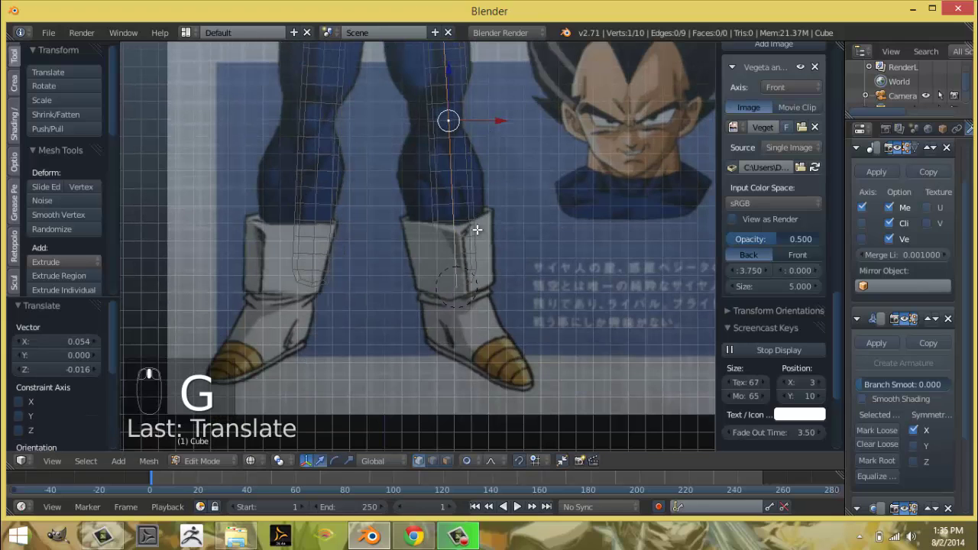
key("g")
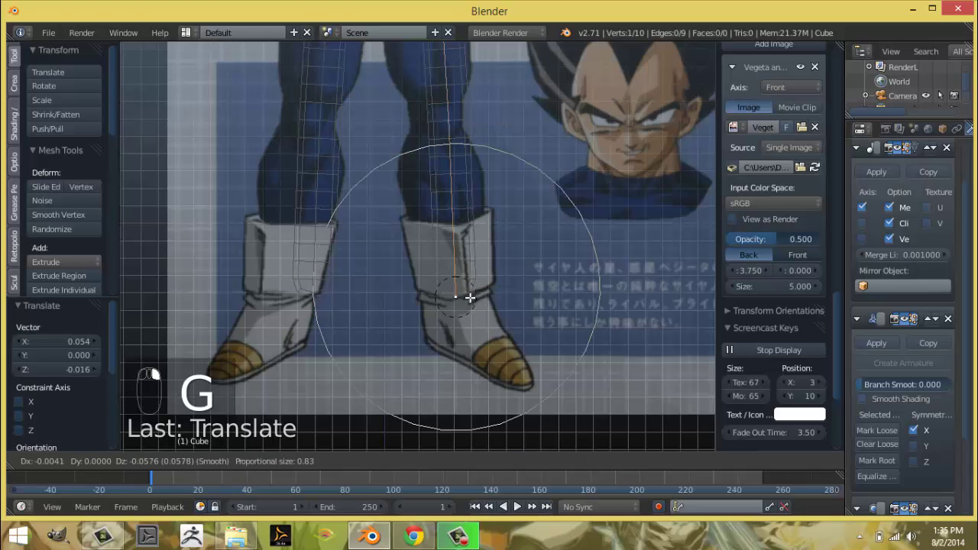
key("KP_3")
left_click(468, 273)
Examine the skeleton's arms, torso and legs from the side, in perspective and against the front-view reference.
scroll(479, 176, "down", 5)
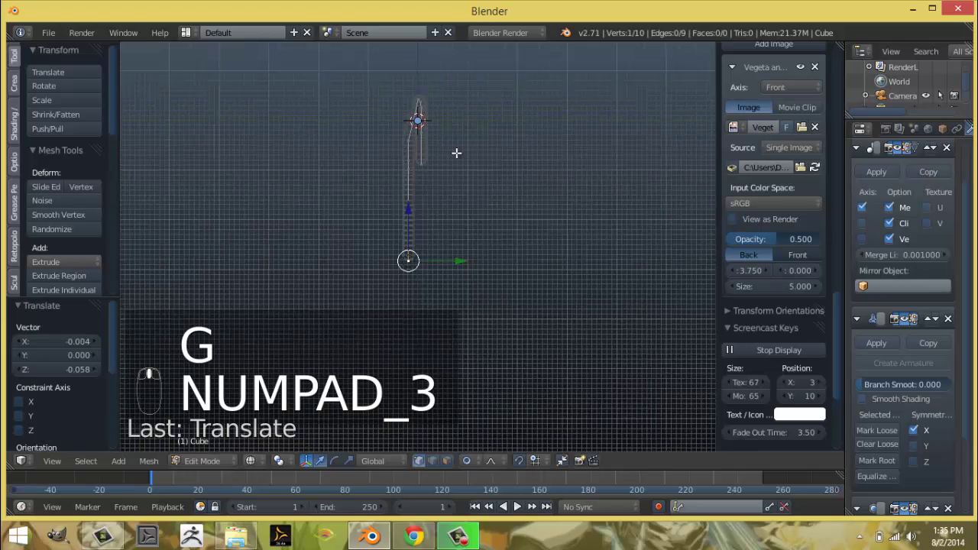
scroll(451, 214, "up", 2)
middle_click_drag(423, 173, 476, 172)
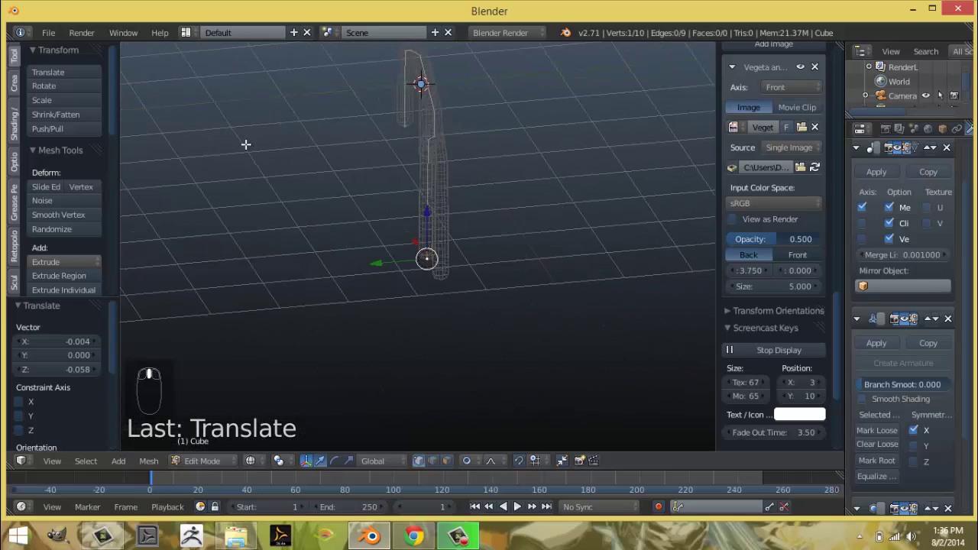
middle_click_drag(245, 145, 462, 139)
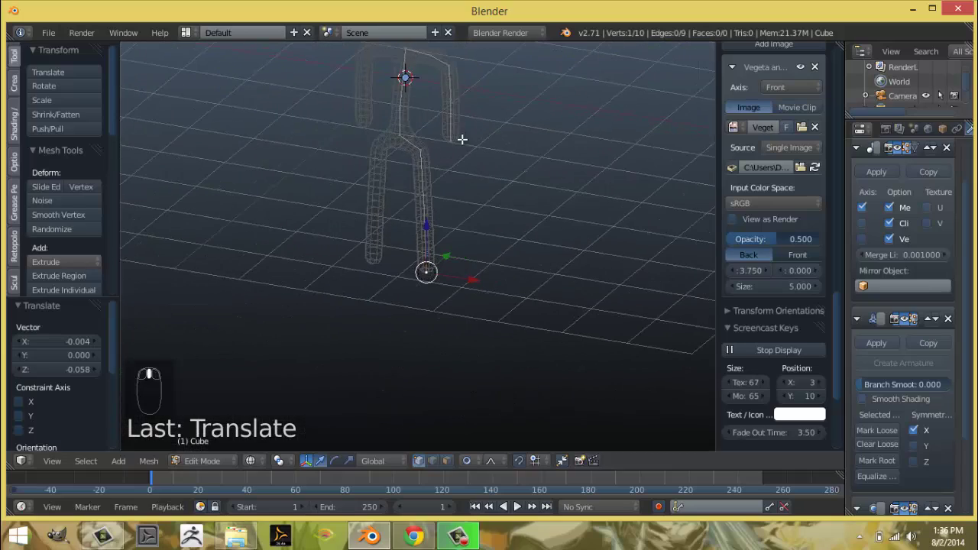
key("KP_1")
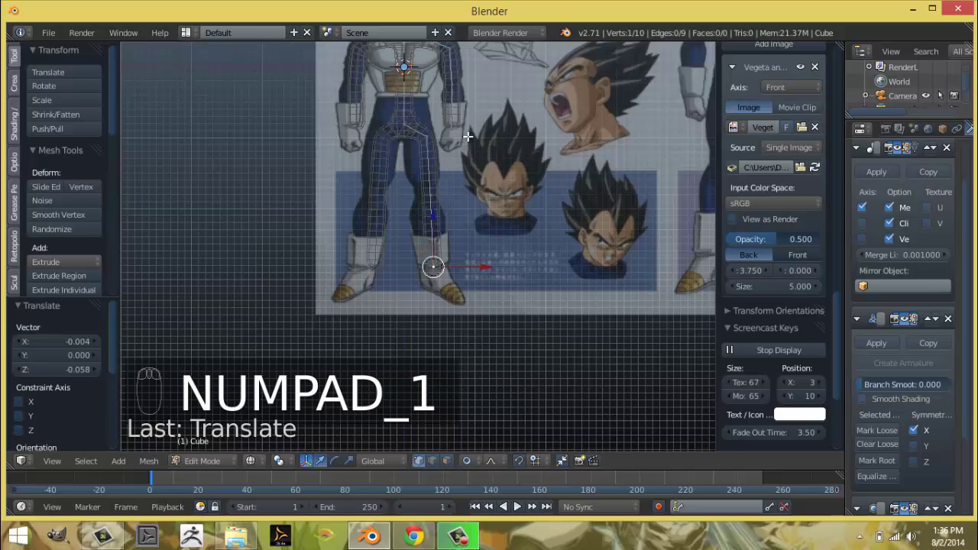
scroll(456, 144, "up", 8)
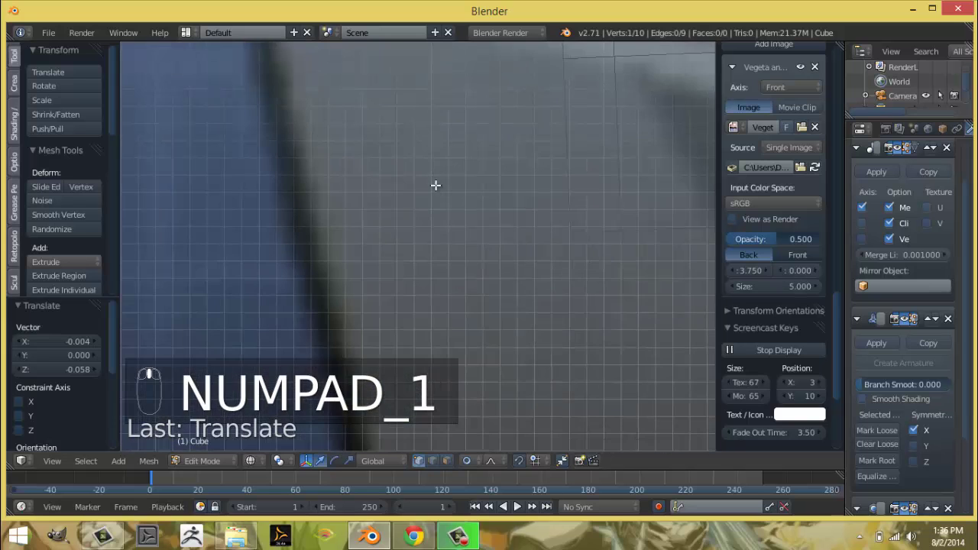
scroll(455, 196, "down", 8)
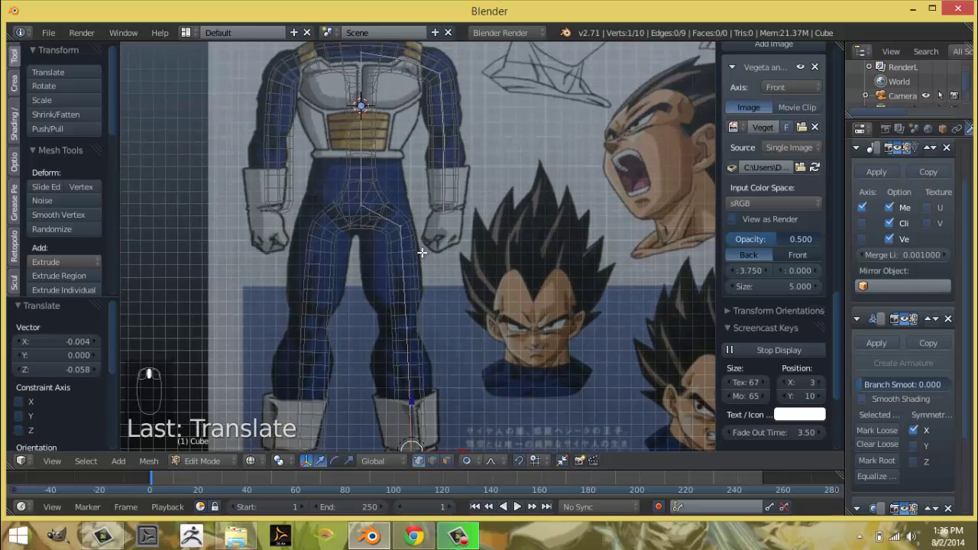
Select the shoulder, elbow and wrist vertices, place the 3D cursor at the shoulder and make it the pivot point.
scroll(447, 322, "up", 4)
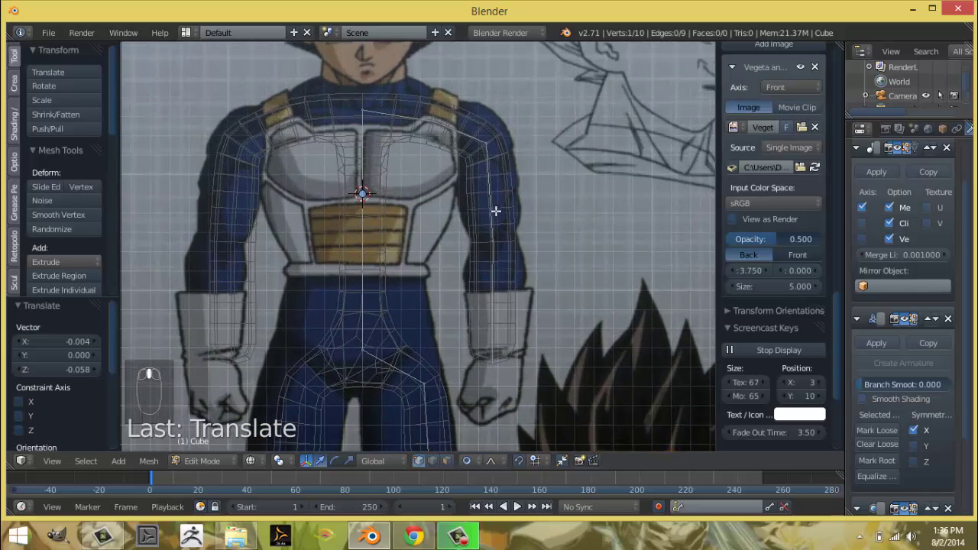
right_click(490, 144)
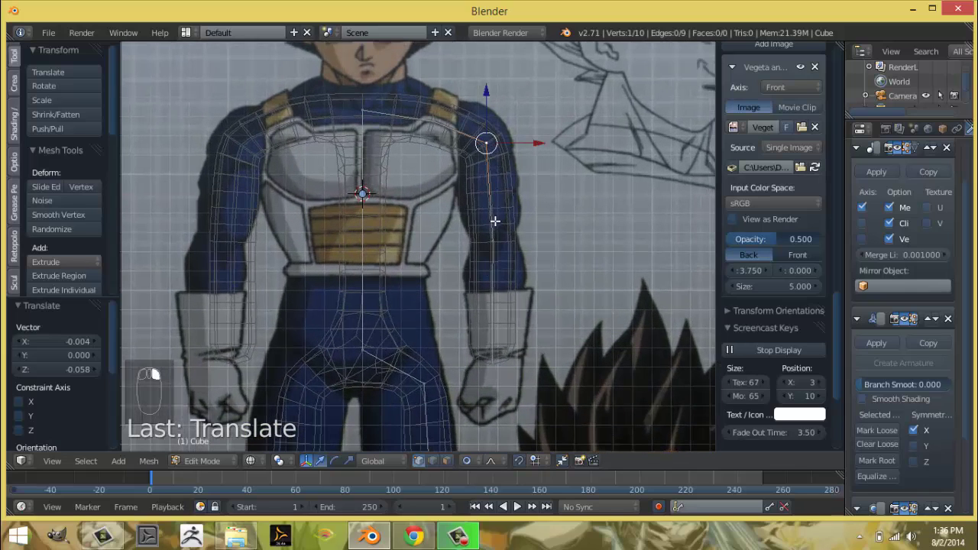
key("b")
left_click_drag(478, 206, 543, 382)
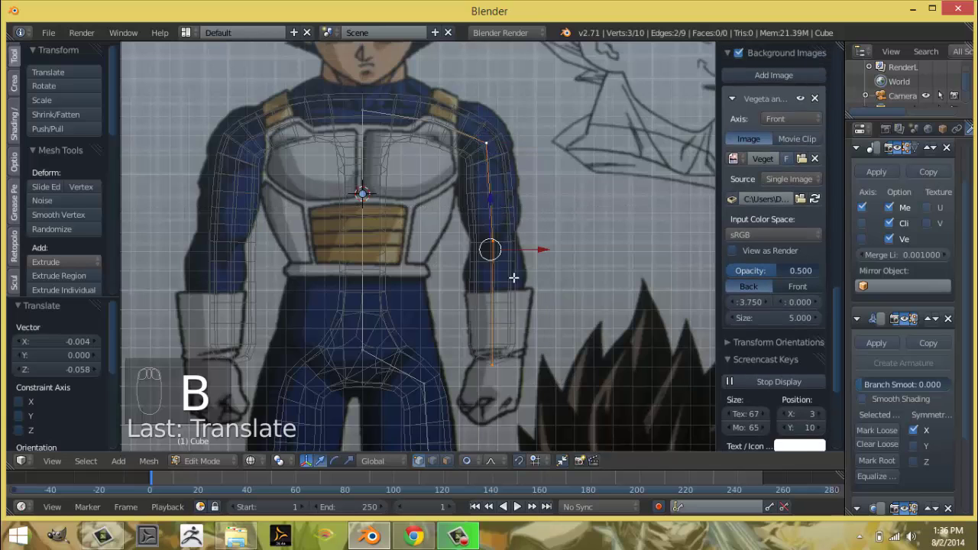
scroll(493, 328, "down", 4)
scroll(472, 253, "up", 4)
left_click(460, 181)
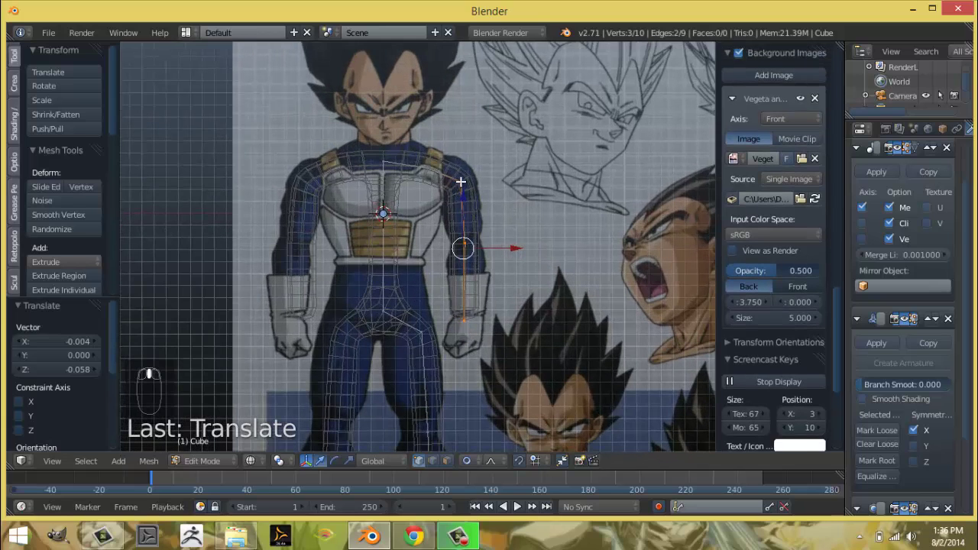
key("period")
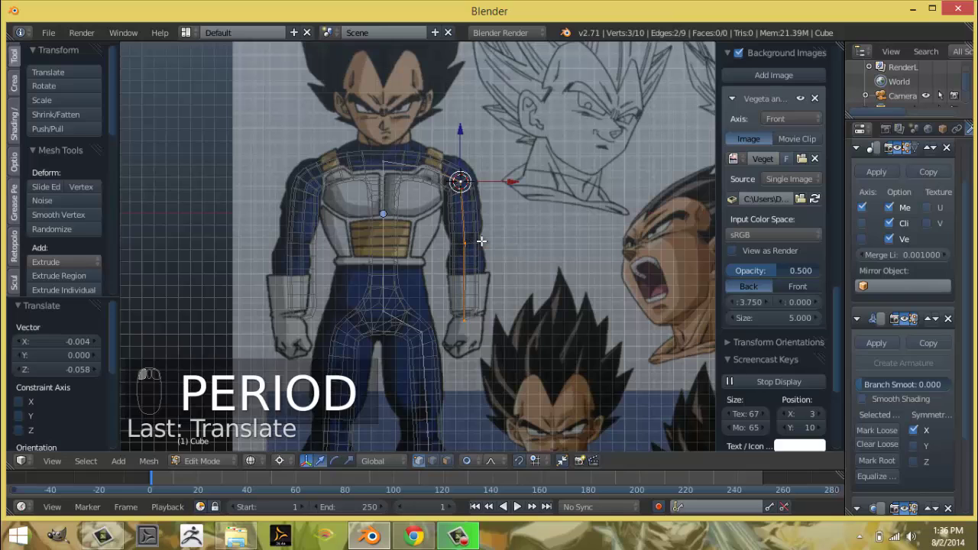
Try rotating the arm about -48.5° around the shoulder with a proportional size near 0.20, and undo the rotation.
key("r")
key("r")
scroll(566, 265, "up", 12)
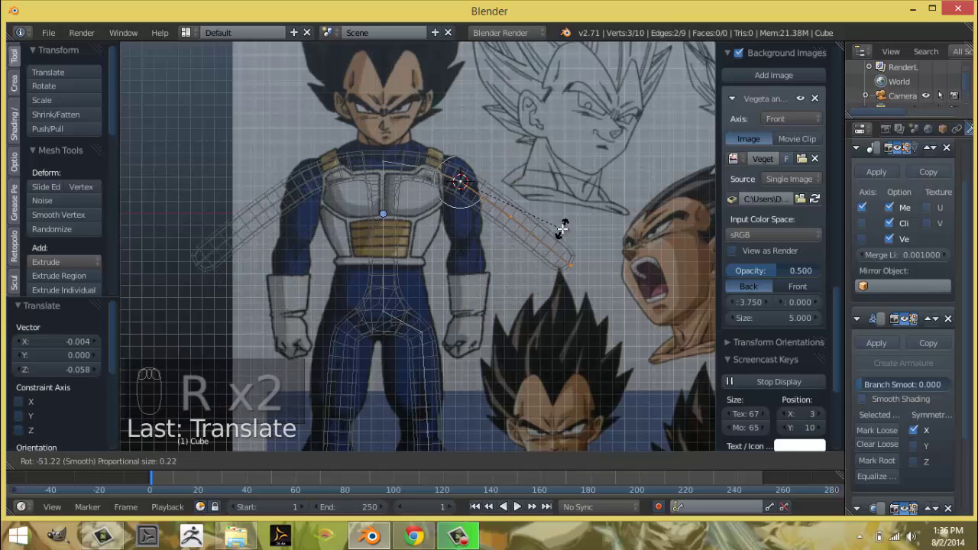
scroll(559, 220, "up", 3)
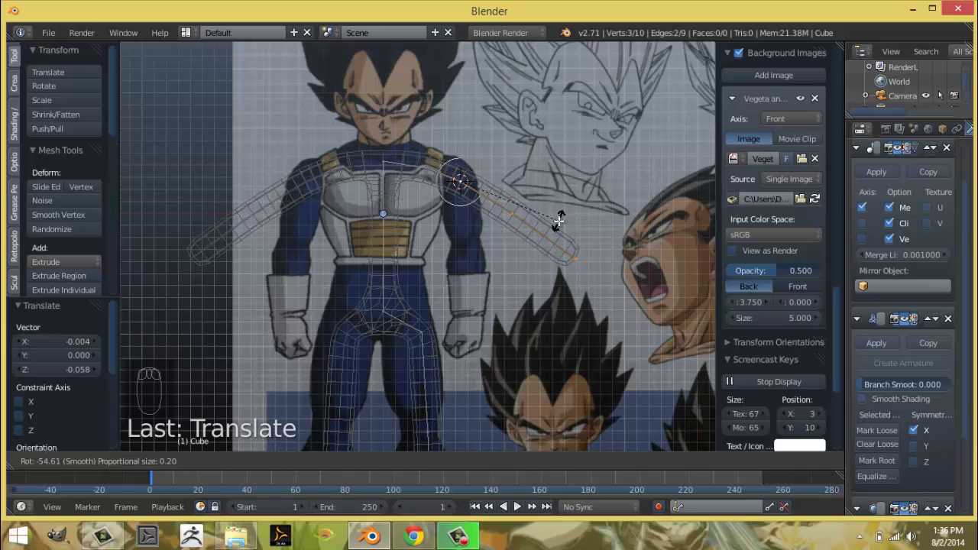
left_click(551, 229)
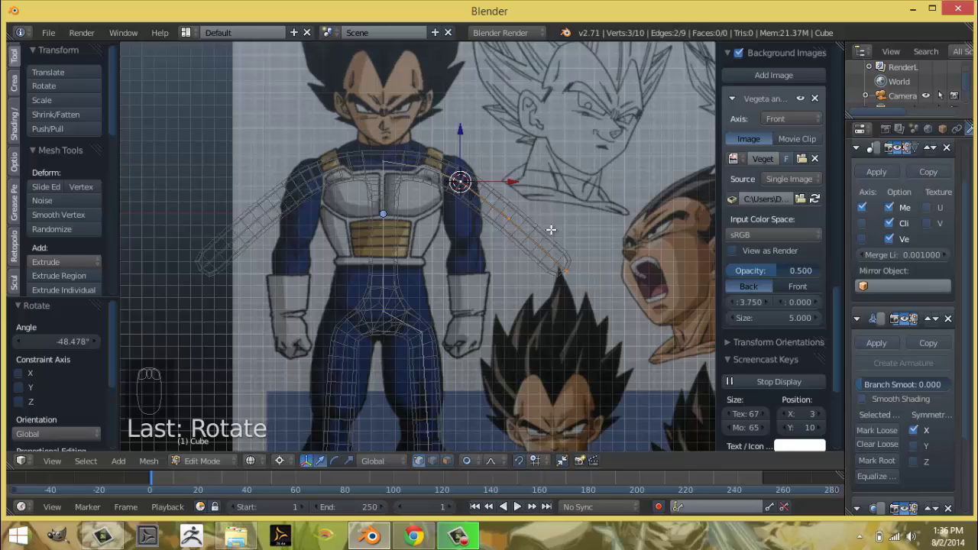
key("ctrl+z")
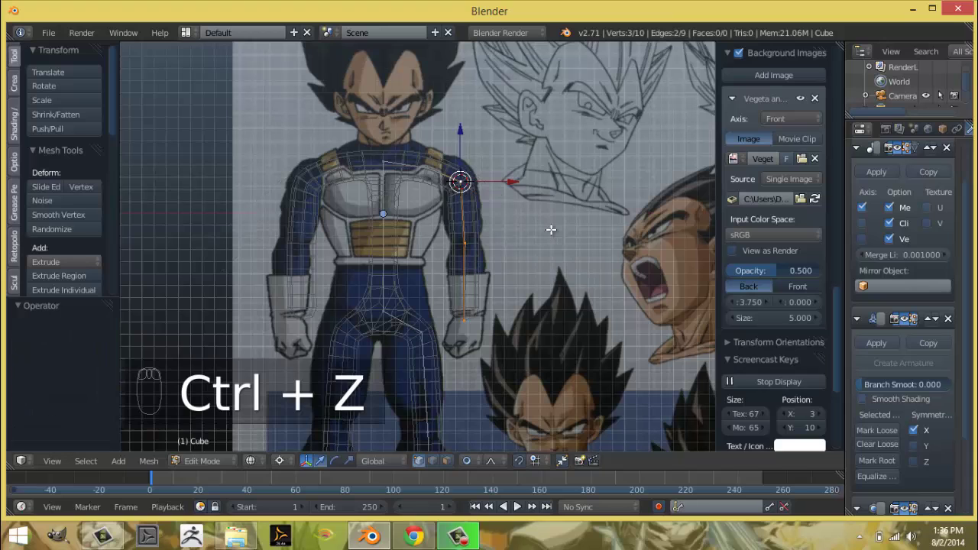
Switch the pivot point to Median Point and scale the skin of the spine's lowest vertex at the pelvis by about 2.117.
scroll(434, 305, "up", 2)
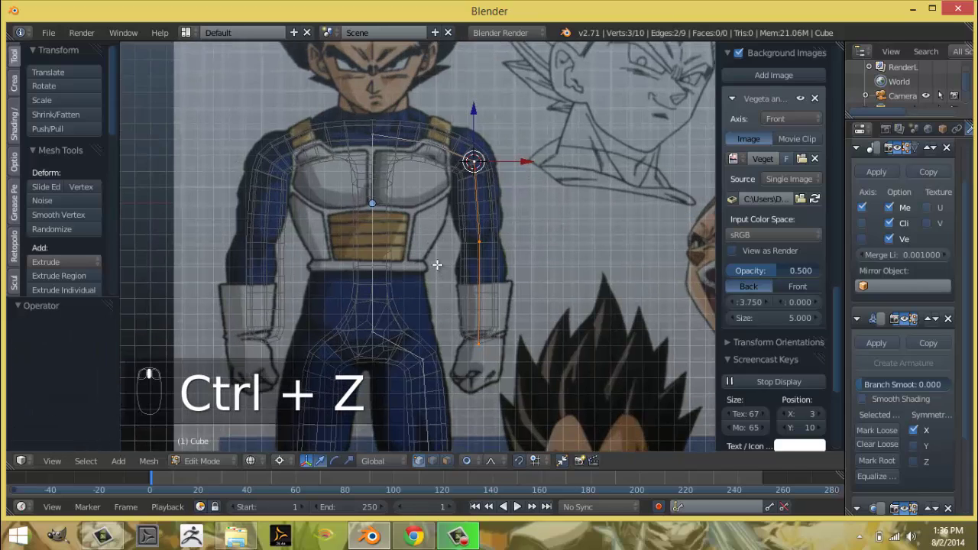
right_click(383, 329)
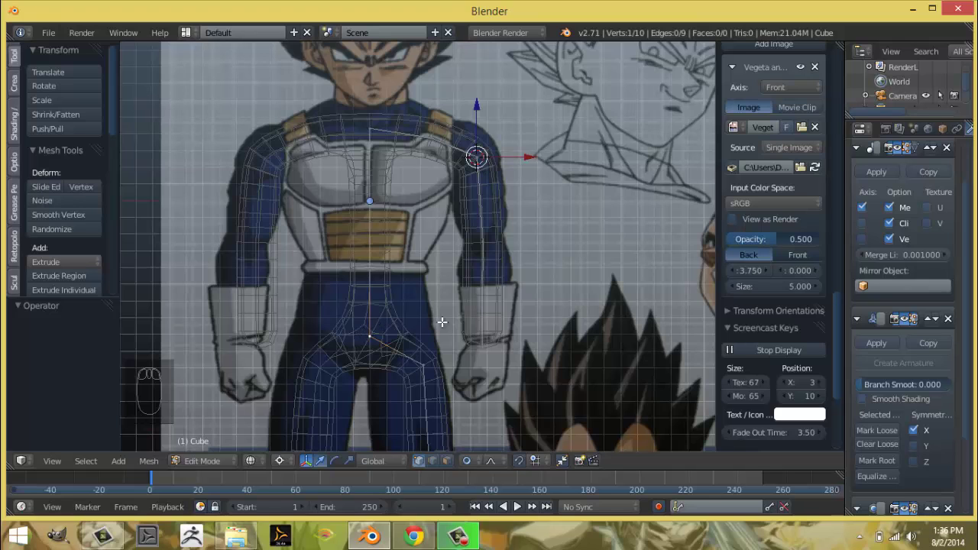
key("ctrl+a")
left_click(434, 365)
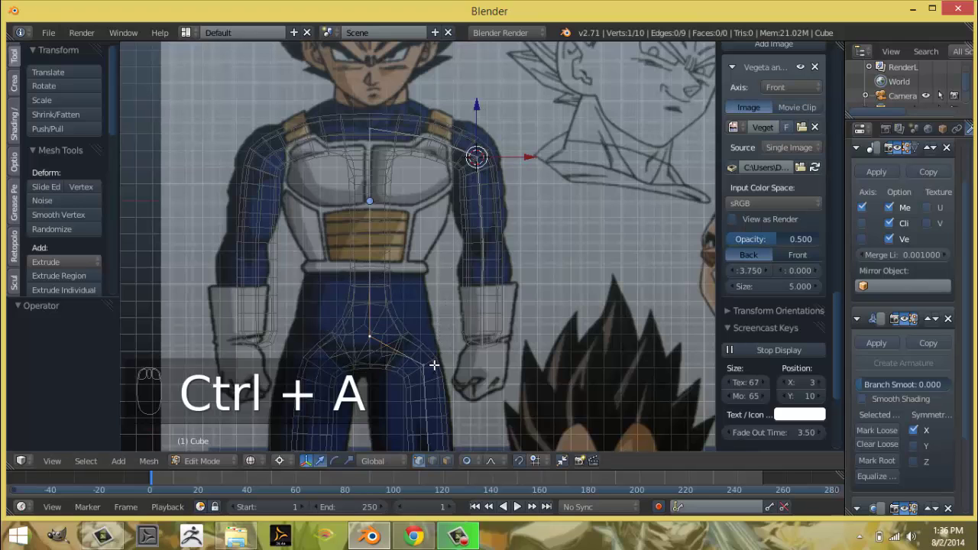
key("ctrl+comma")
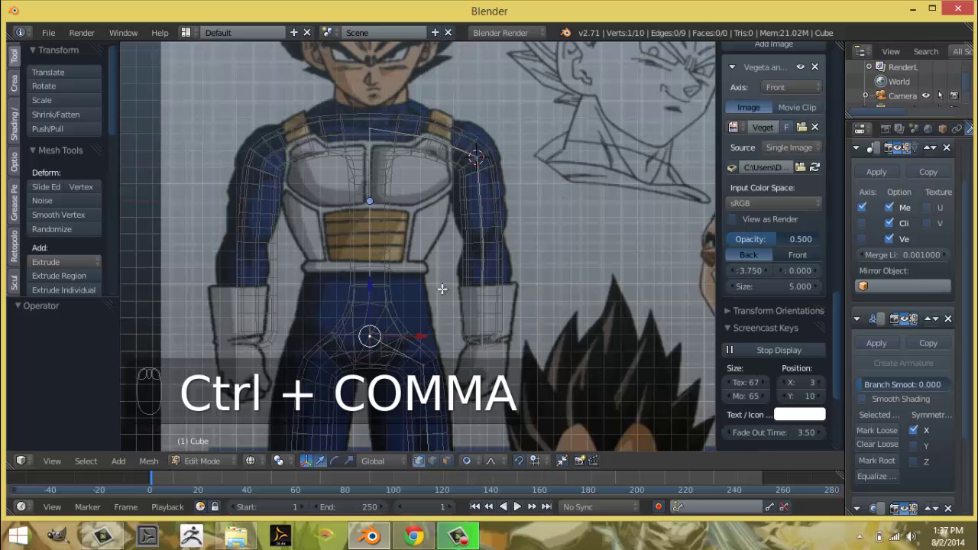
key("ctrl+a")
key("ctrl+a")
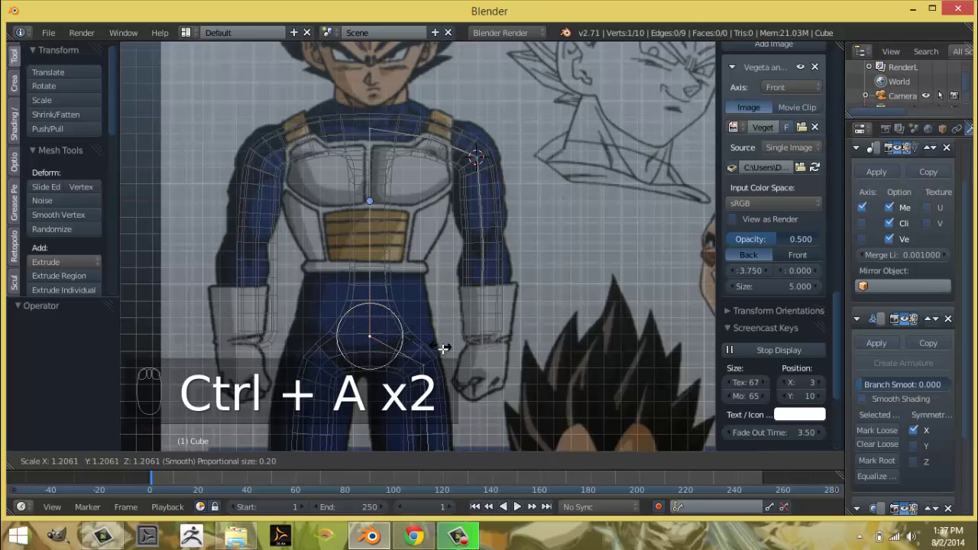
left_click(481, 376)
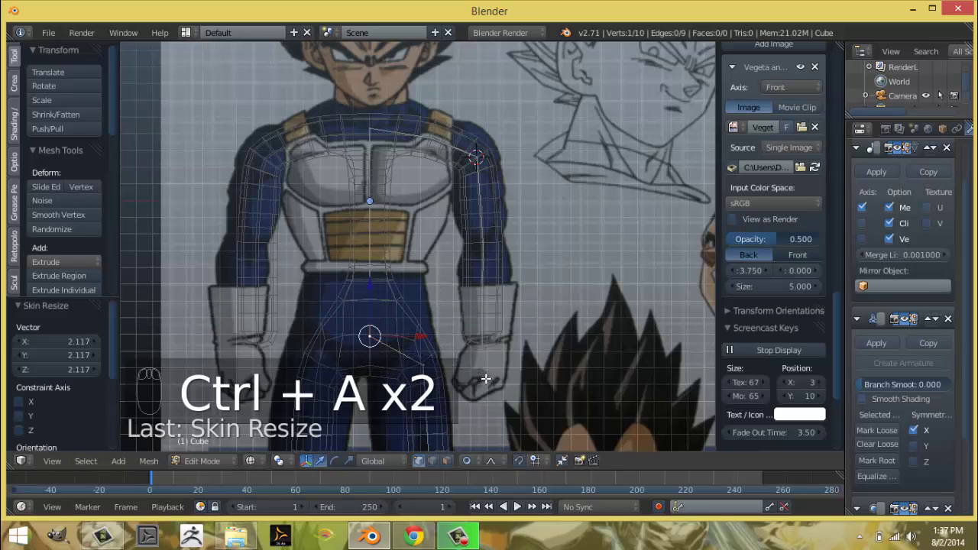
Scale the skin of the waist vertex by about 3.015 and of the spine's top vertex by about 2.194.
right_click(369, 268)
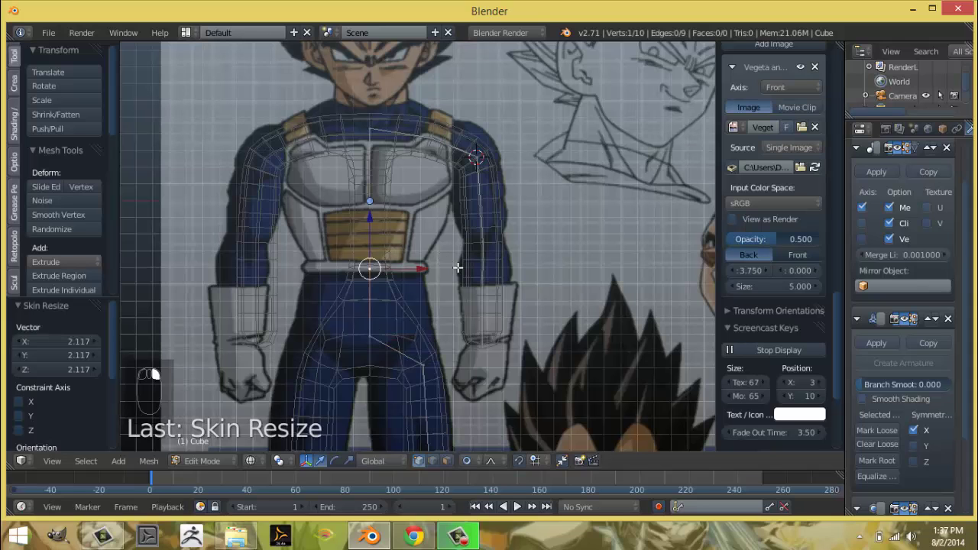
key("ctrl+a")
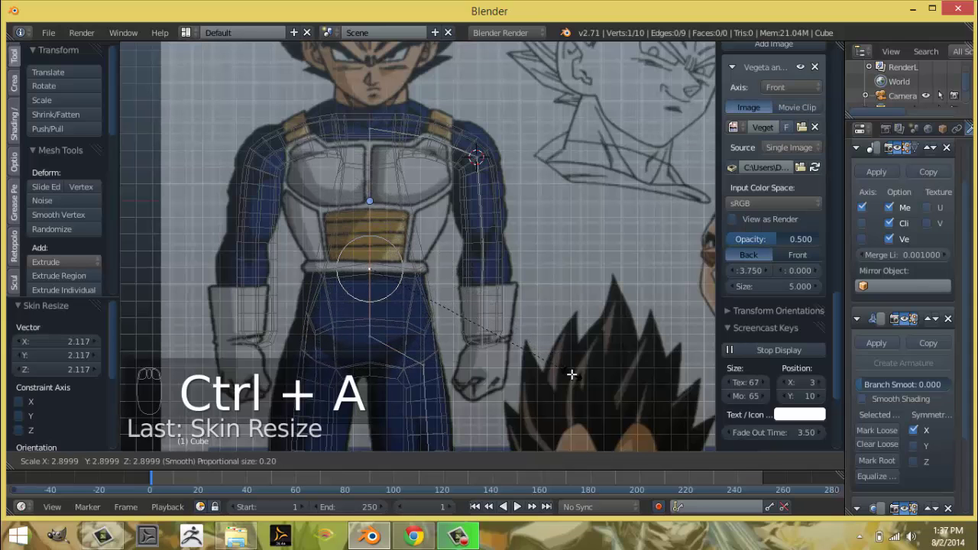
left_click(573, 379)
right_click(375, 177)
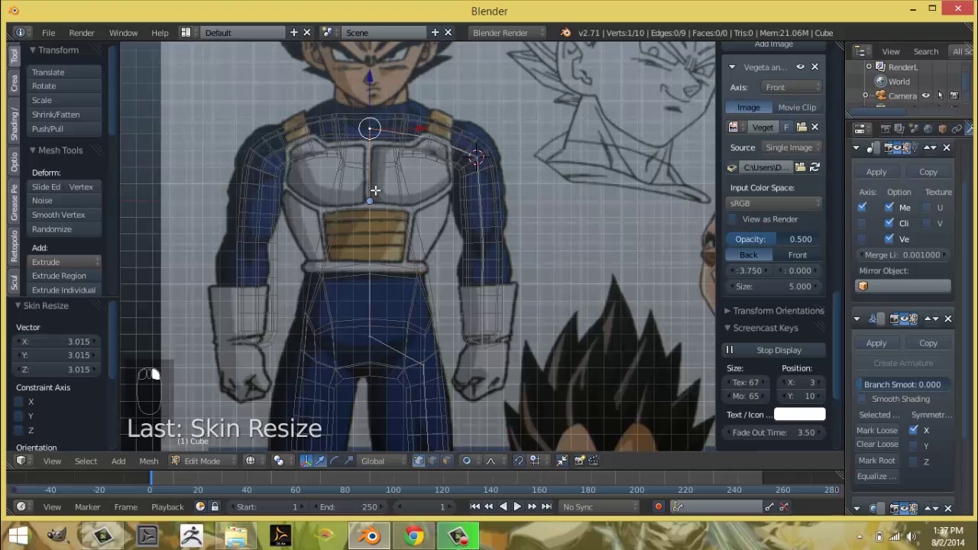
key("ctrl+a")
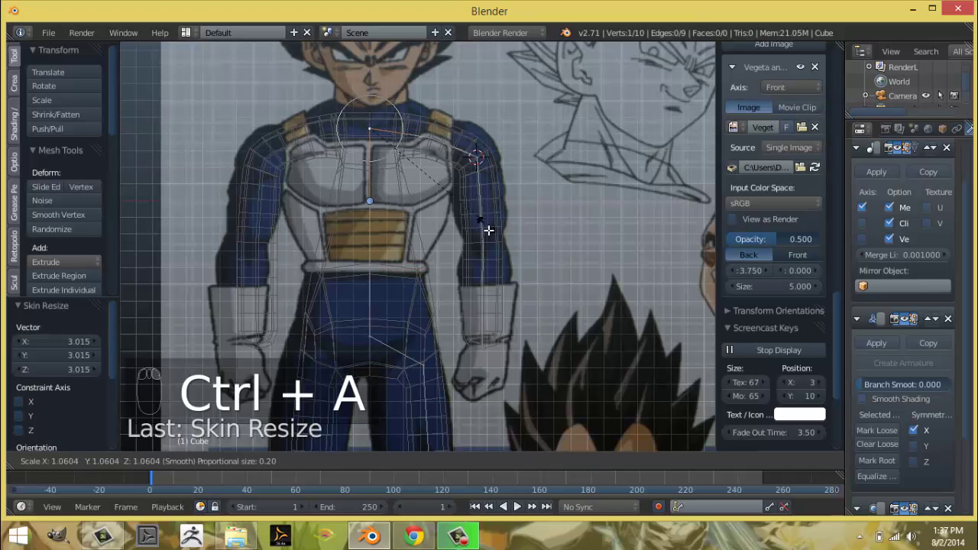
left_click(584, 348)
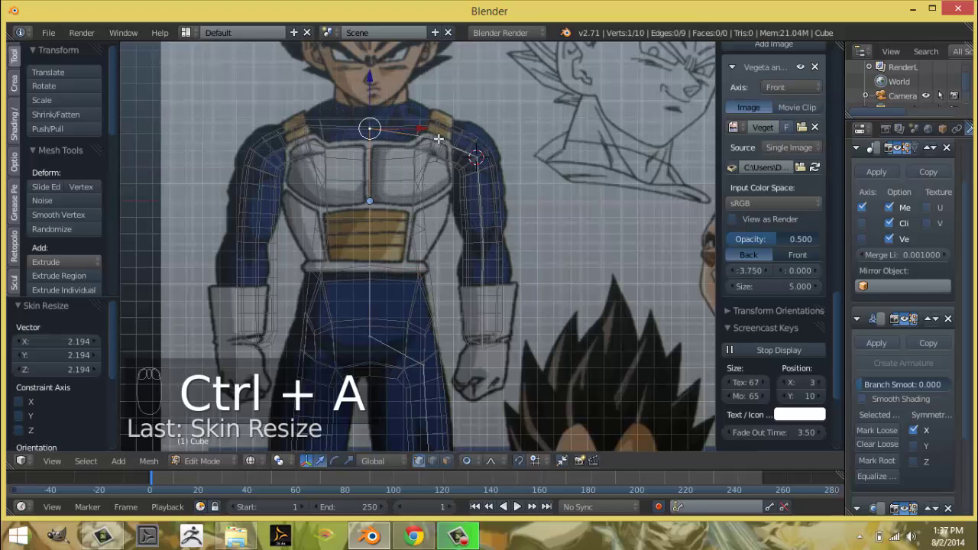
Scale the skin of the collarbone vertex between the spine's top and the shoulder by about 2.073.
right_click(431, 138)
key("ctrl+a")
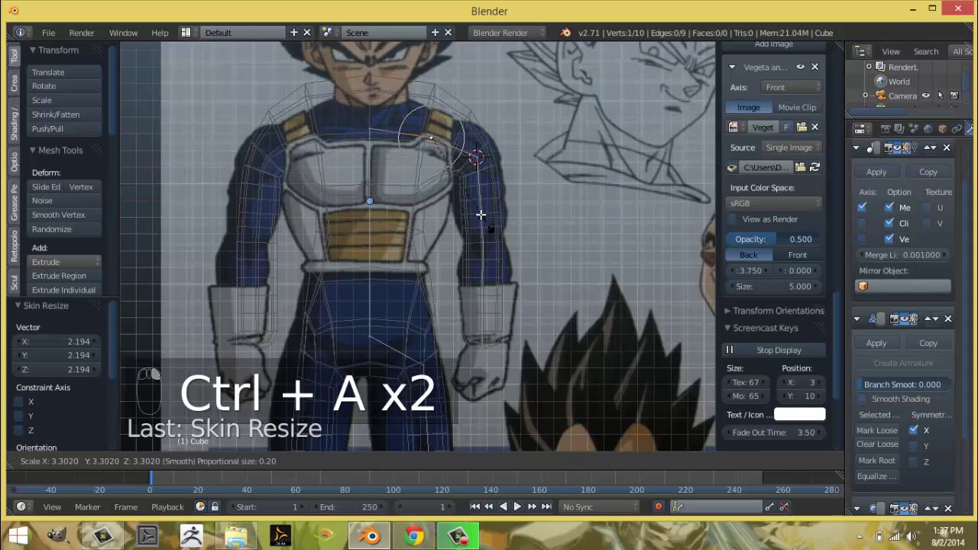
left_click(469, 190)
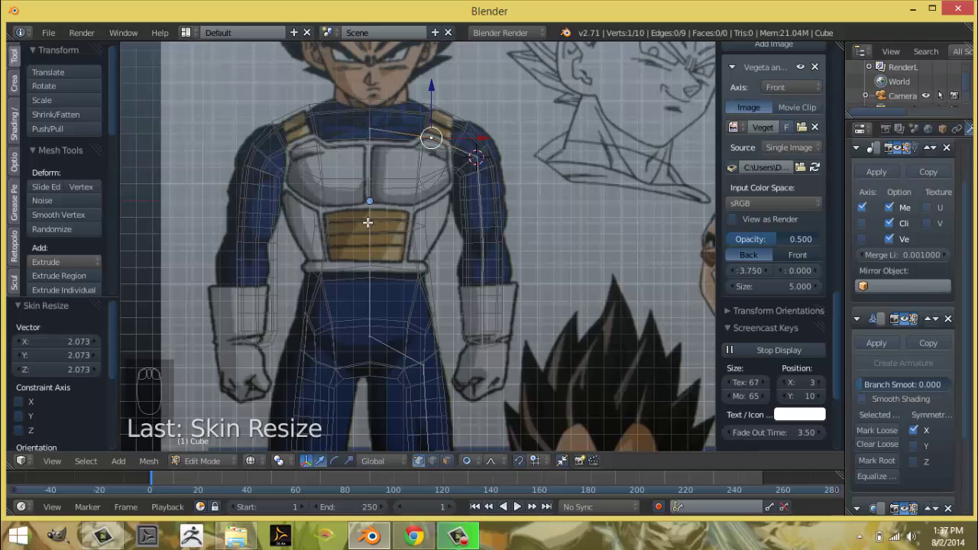
Add one loop cut halfway up the spine, between waist and neck base, and scale the new vertex's skin by about 1.612.
key("ctrl+r")
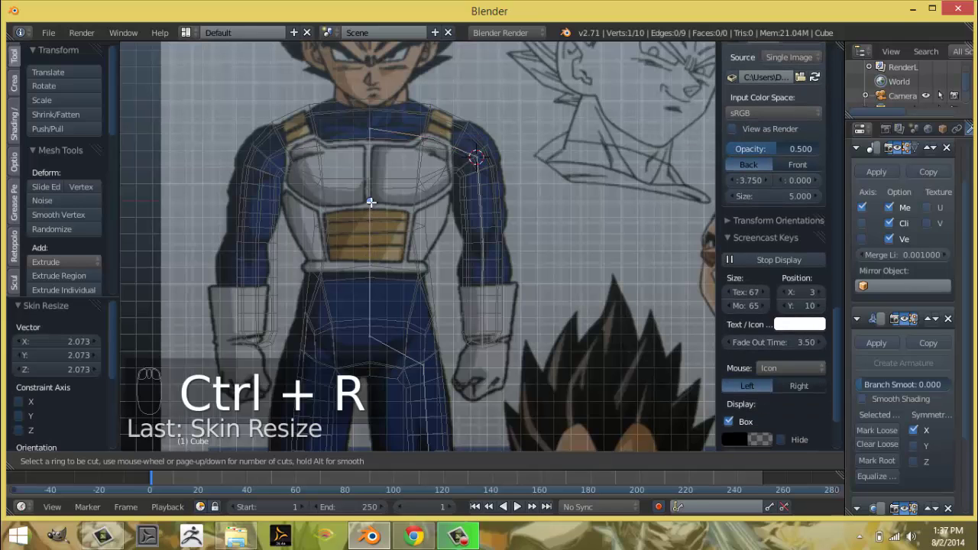
left_click(369, 201)
key("ctrl+a")
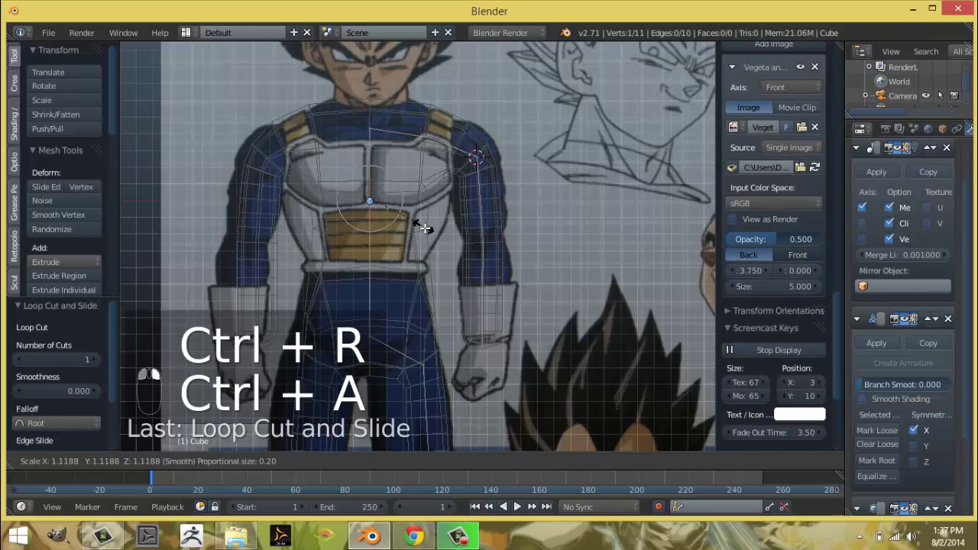
left_click(441, 158)
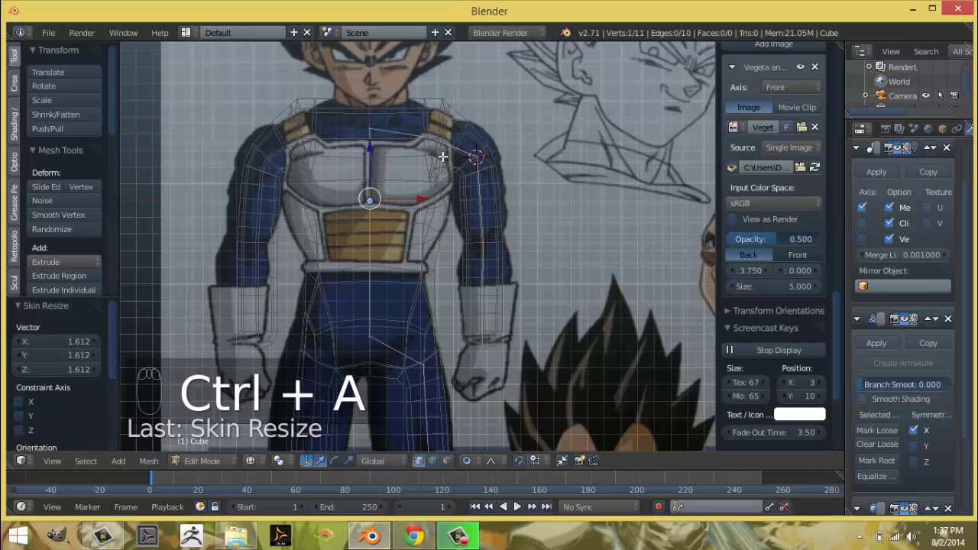
Move the collarbone vertex about 0.159 in X and -0.017 in Z, and remove it with Dissolve Vertices.
key("g")
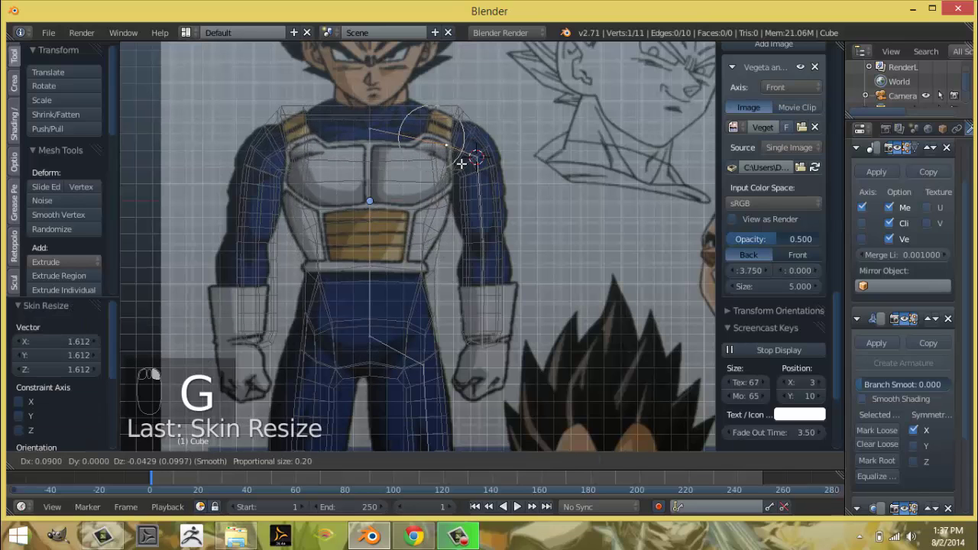
left_click(461, 159)
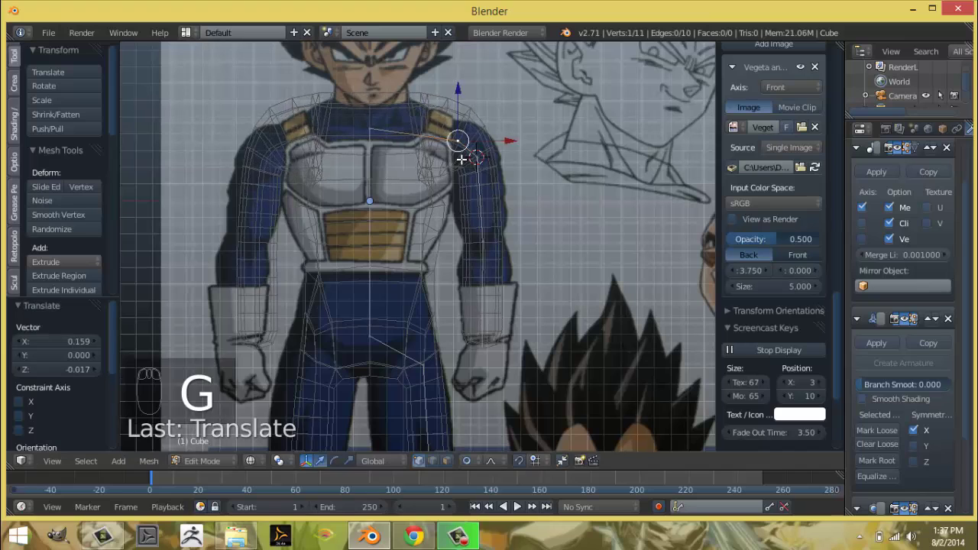
key("x")
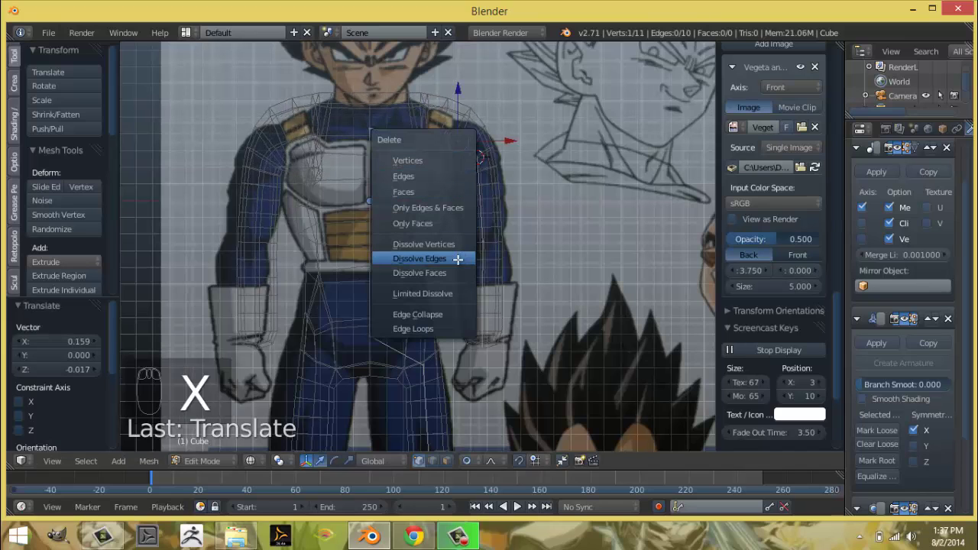
left_click(453, 244)
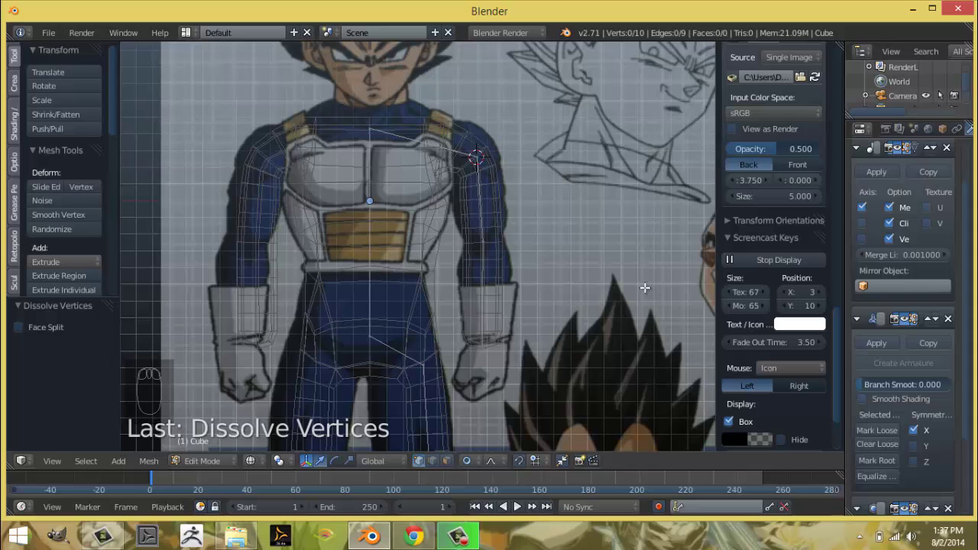
Move the shoulder vertex about -0.034 in X and 0.060 in Z, and scale its skin by about 0.850.
right_click(478, 157)
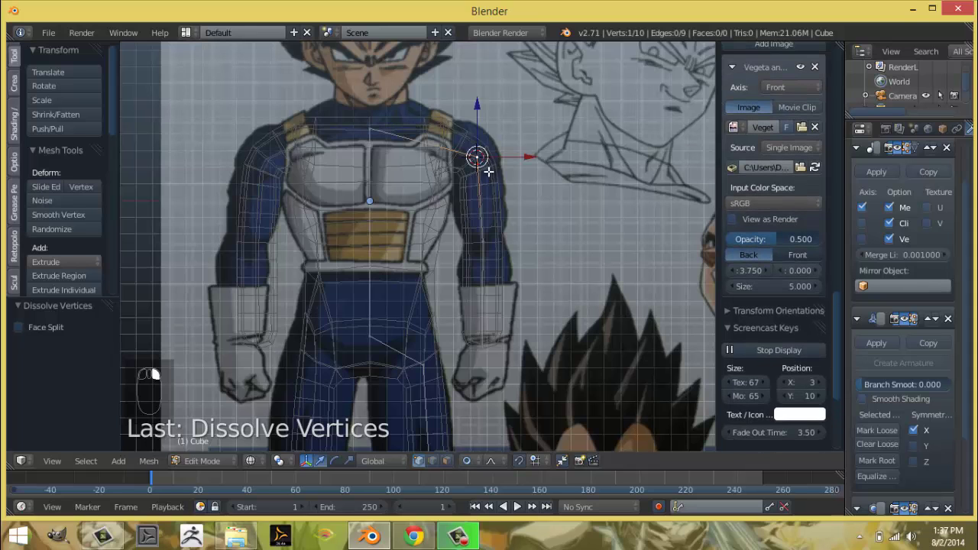
key("g")
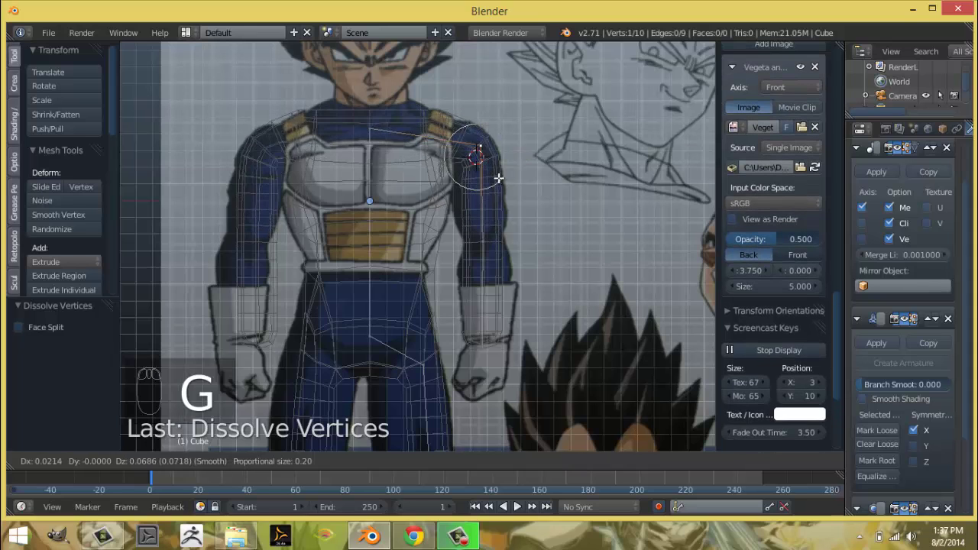
left_click(492, 179)
key("ctrl+a")
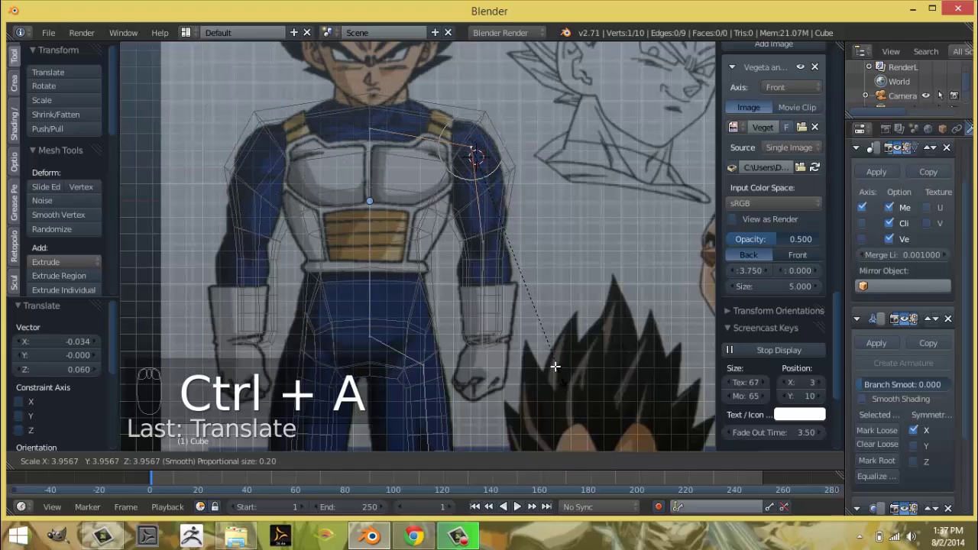
left_click(467, 184)
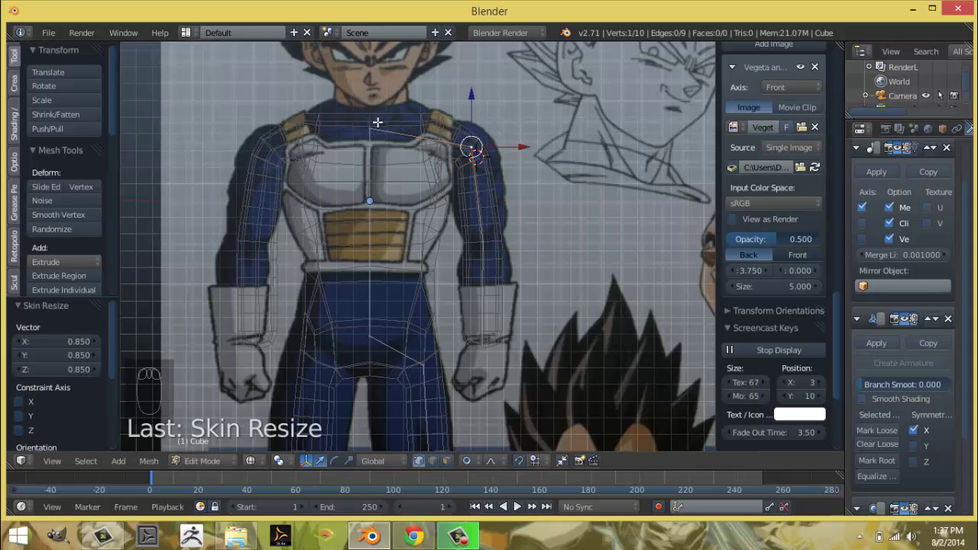
Try scaling the skin of the spine's top vertex by about 2.176 and moving it upward, and undo the scaling.
key("ctrl+a")
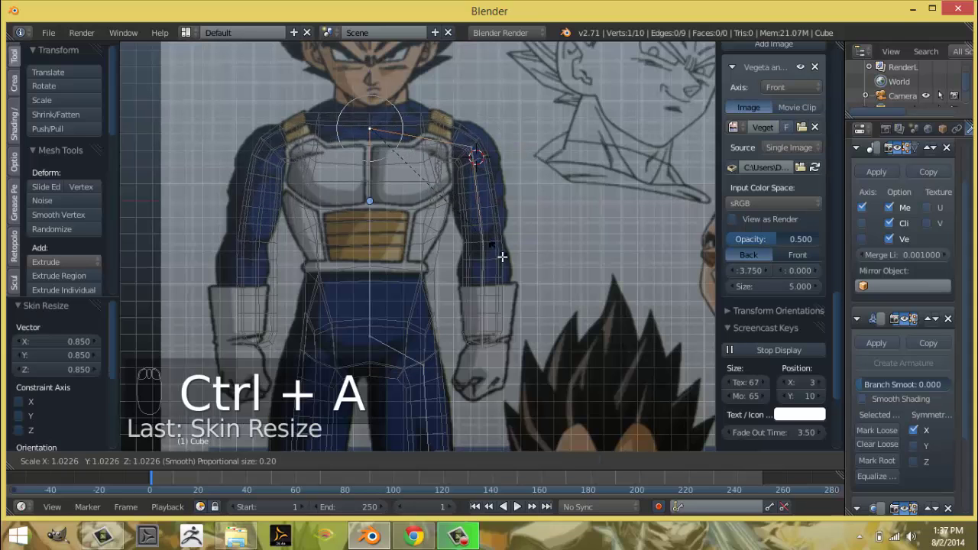
left_click(638, 343)
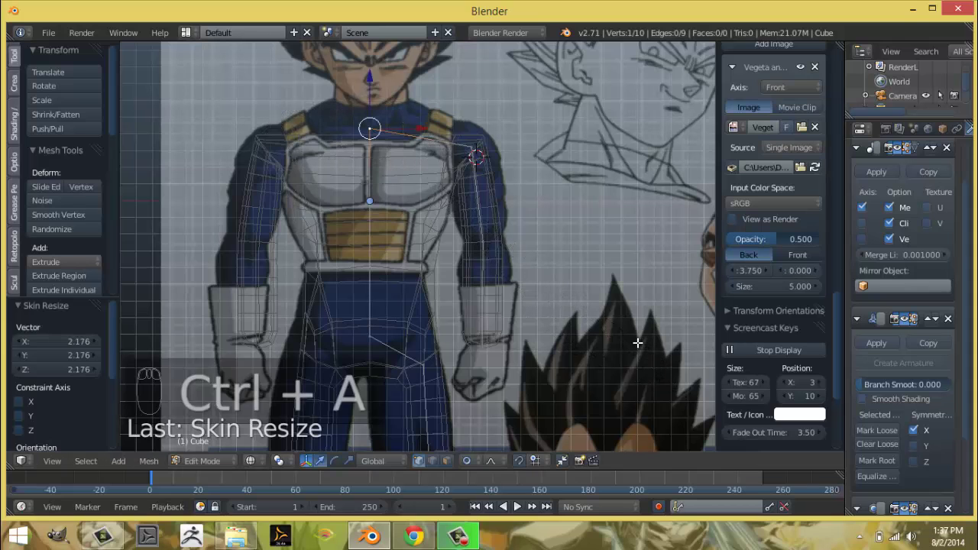
key("g")
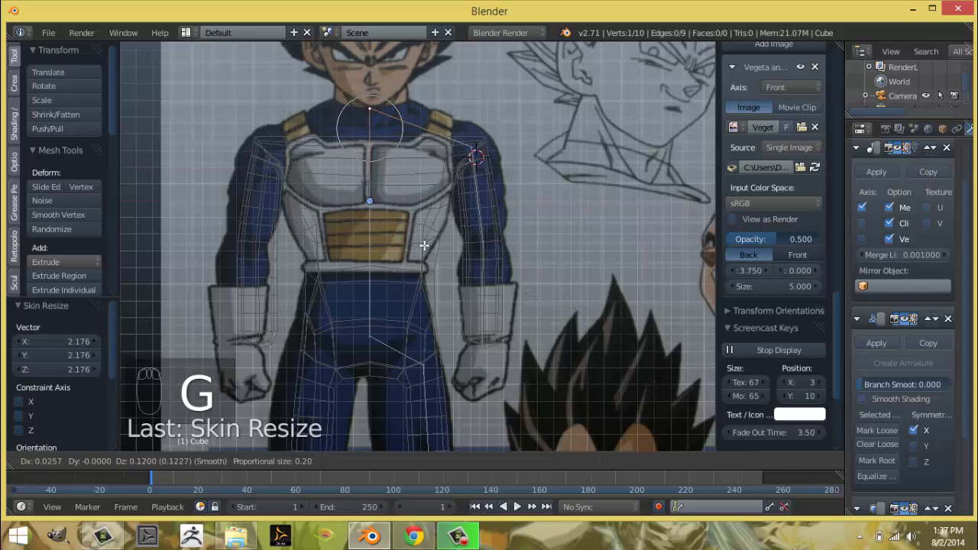
right_click(424, 243)
key("ctrl+z")
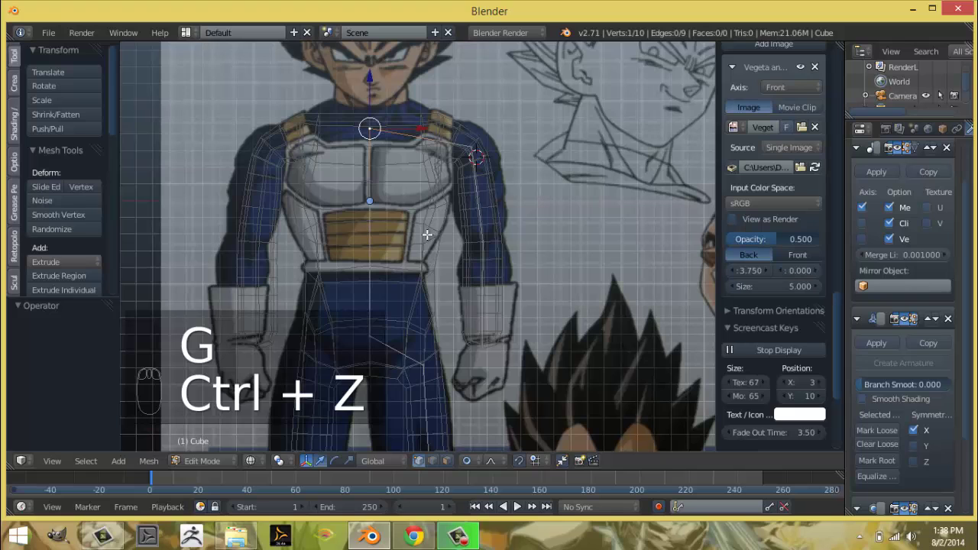
Move the shoulder vertex about 0.039 in X and -0.120 in Z.
right_click(481, 150)
key("g")
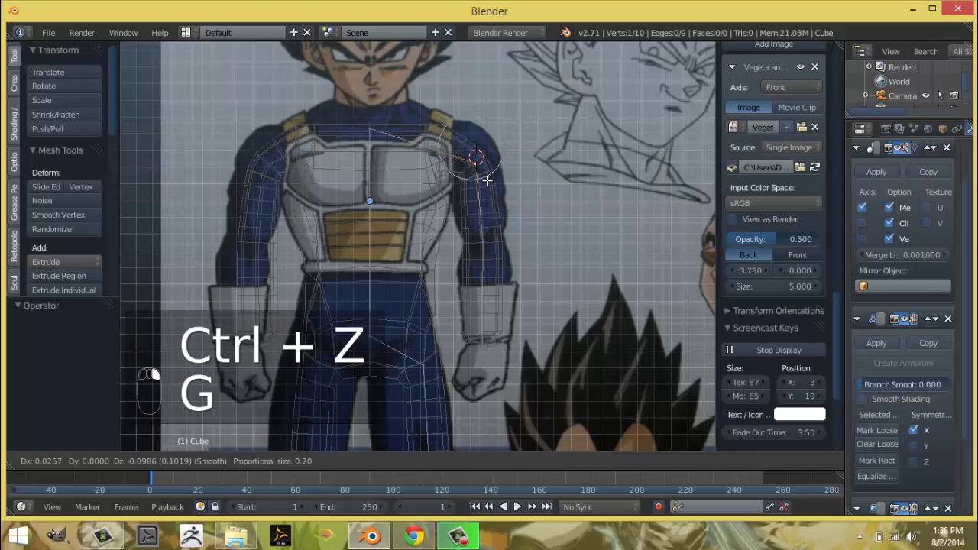
left_click(483, 174)
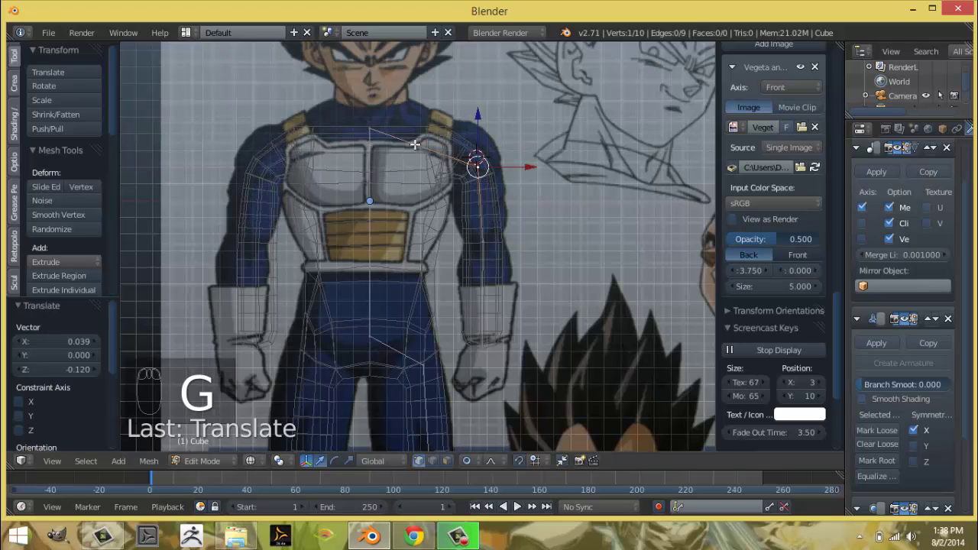
Try adding a loop cut on the collarbone edge, and undo it together with the last shoulder move.
key("ctrl+r")
left_click(415, 145)
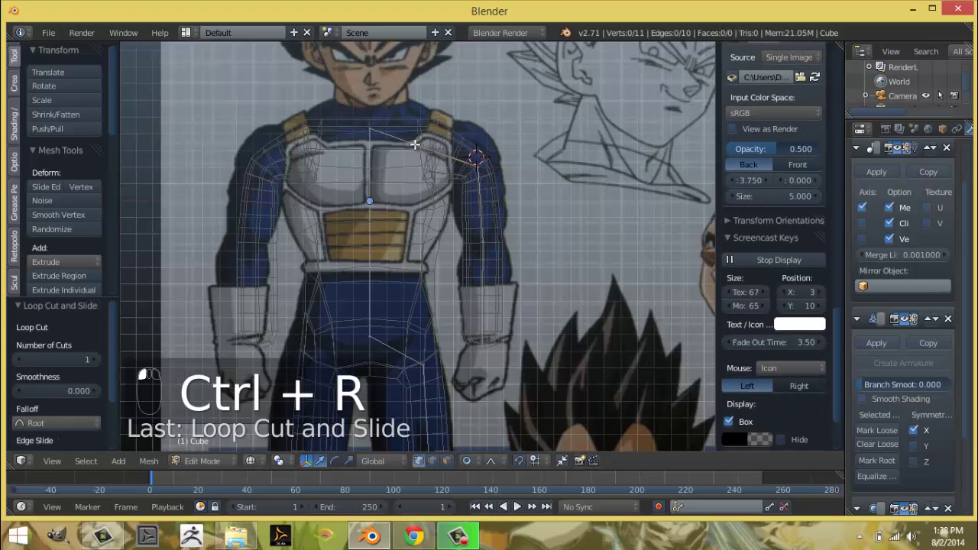
key("g")
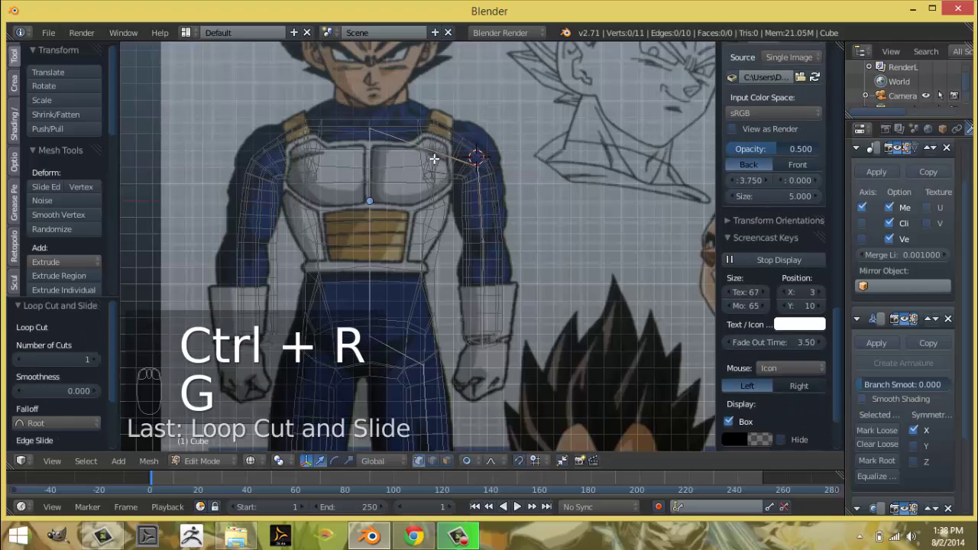
key("g")
key("ctrl+z")
key("ctrl+z")
key("ctrl+z")
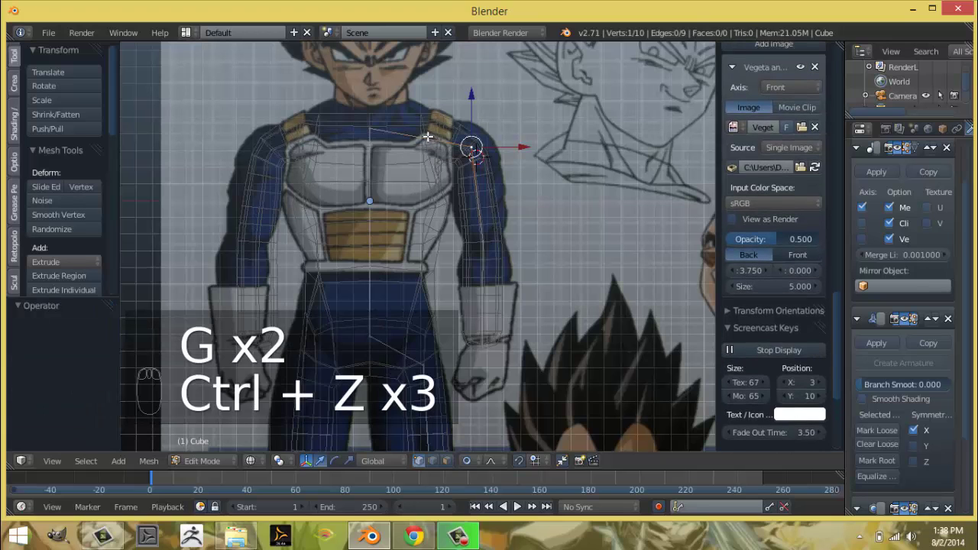
Try adding a loop cut on the collarbone edge and moving its new vertex up and outward, and undo both.
key("ctrl+r")
left_click(430, 136)
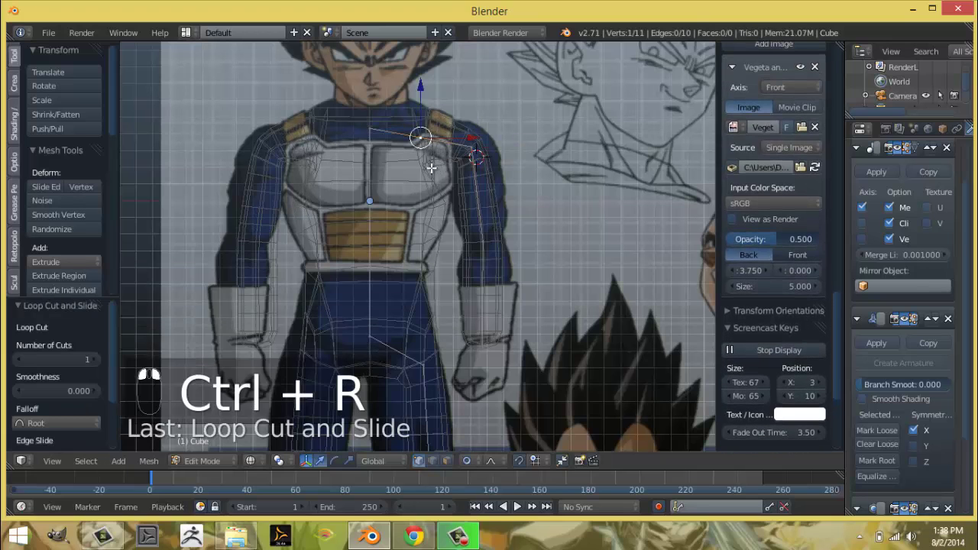
key("g")
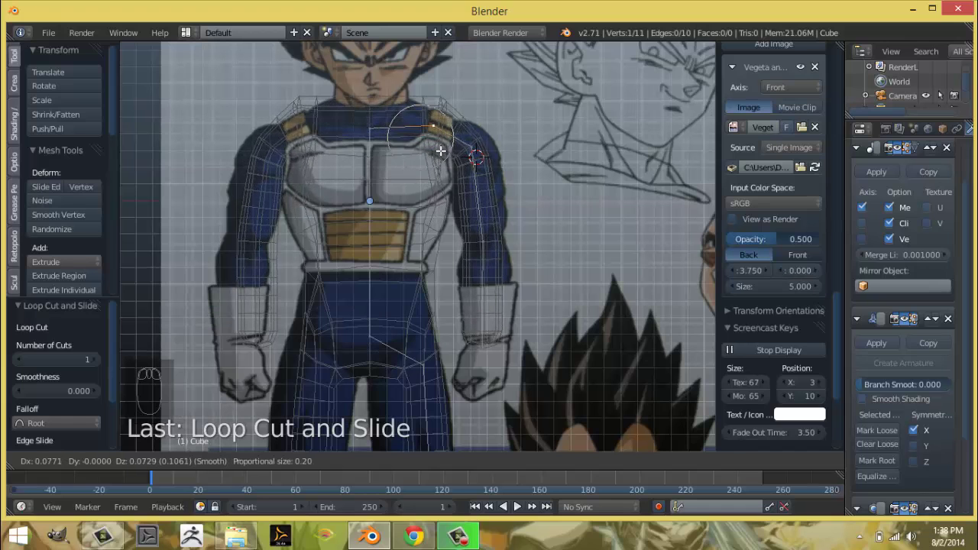
right_click(440, 151)
key("ctrl+z")
key("ctrl+z")
key("ctrl+z")
key("ctrl+z")
key("ctrl+z")
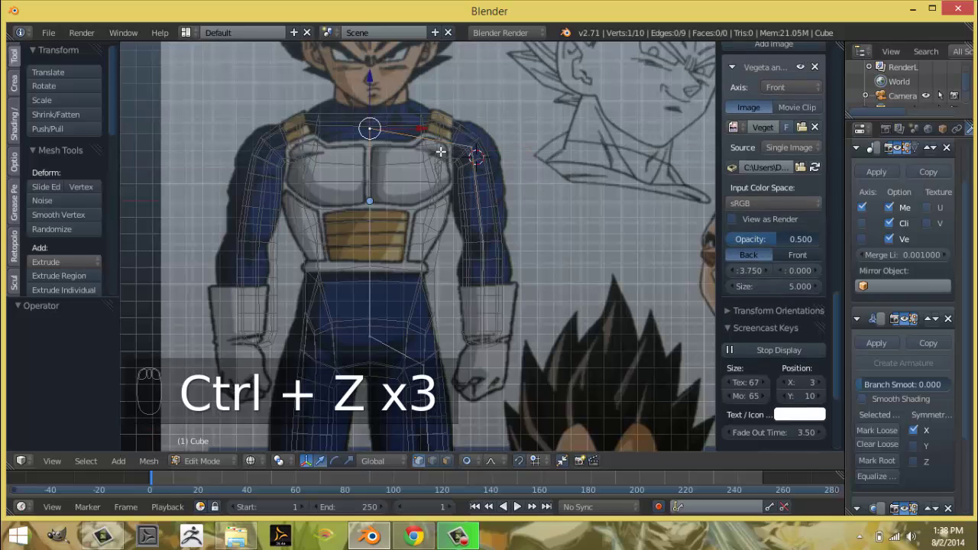
key("ctrl+z")
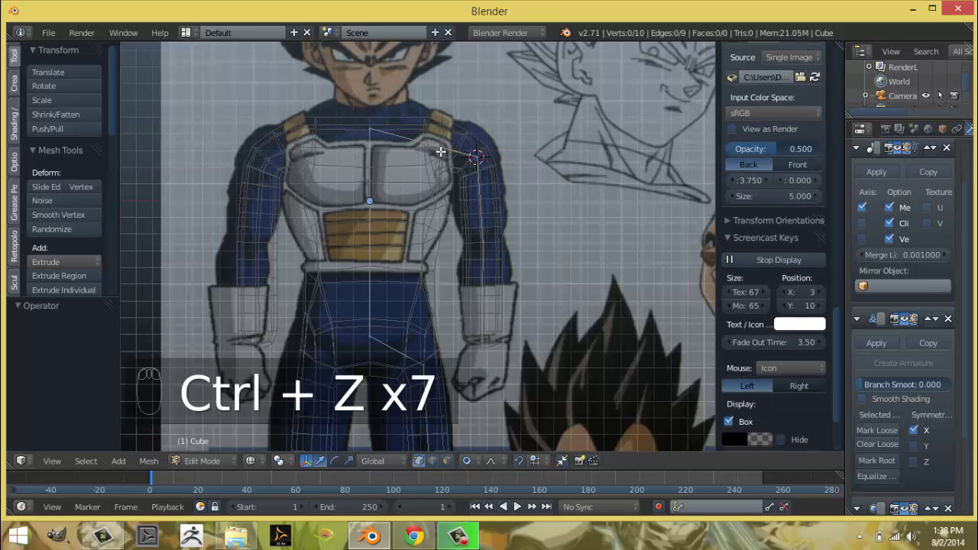
Try scaling the skin of the spine's top vertex along Y and along X, without keeping the change.
middle_click_drag(550, 249, 366, 258)
key("KP_3")
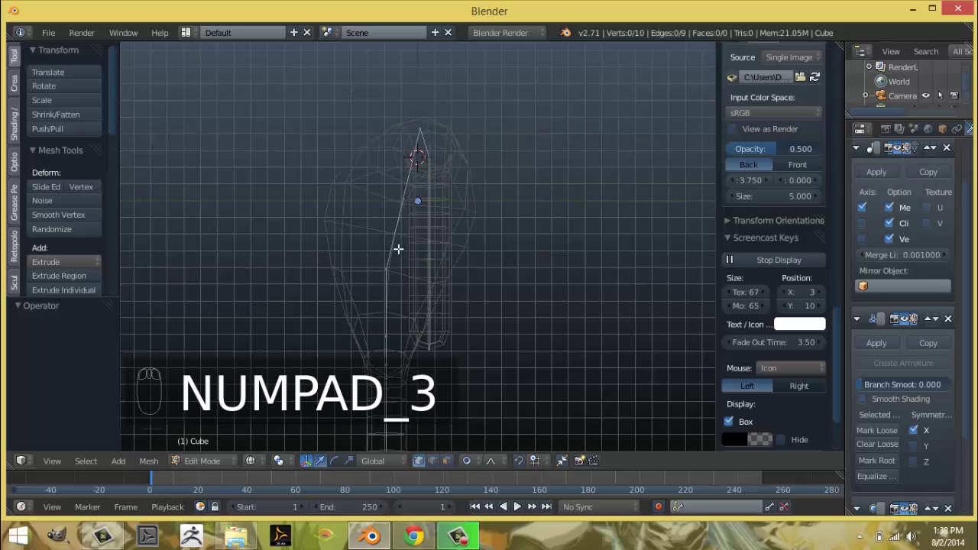
key("z")
middle_click_drag(412, 217, 367, 201)
key("z")
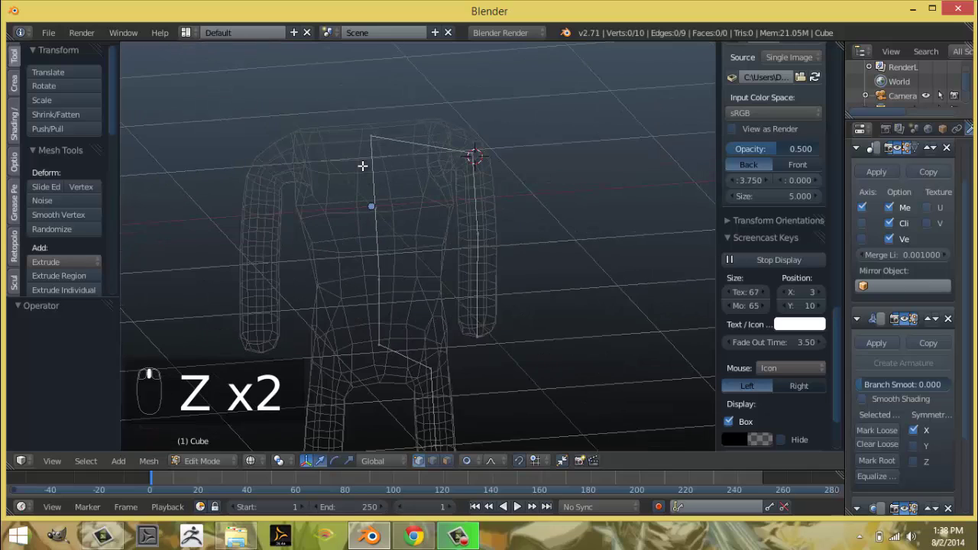
right_click(379, 156)
middle_click_drag(425, 190, 392, 210)
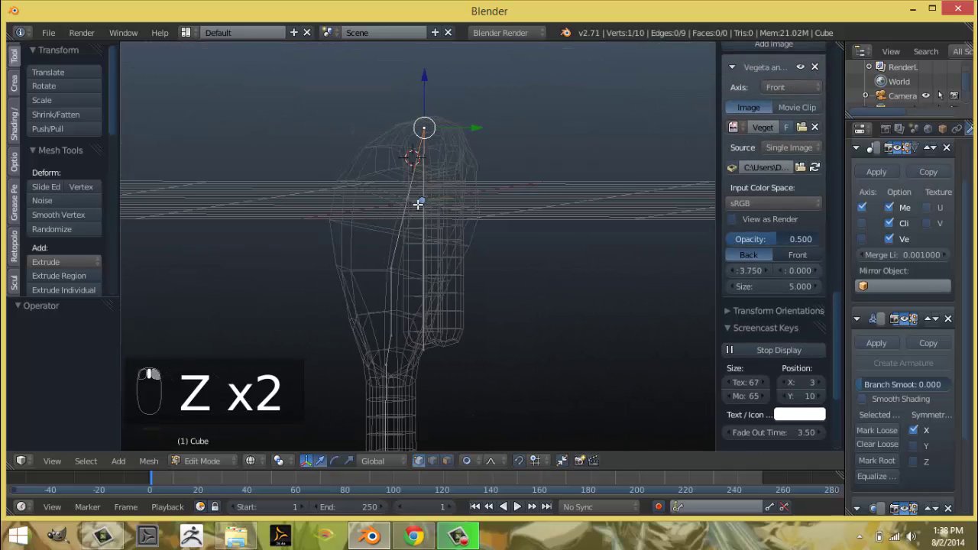
key("ctrl+a")
key("y")
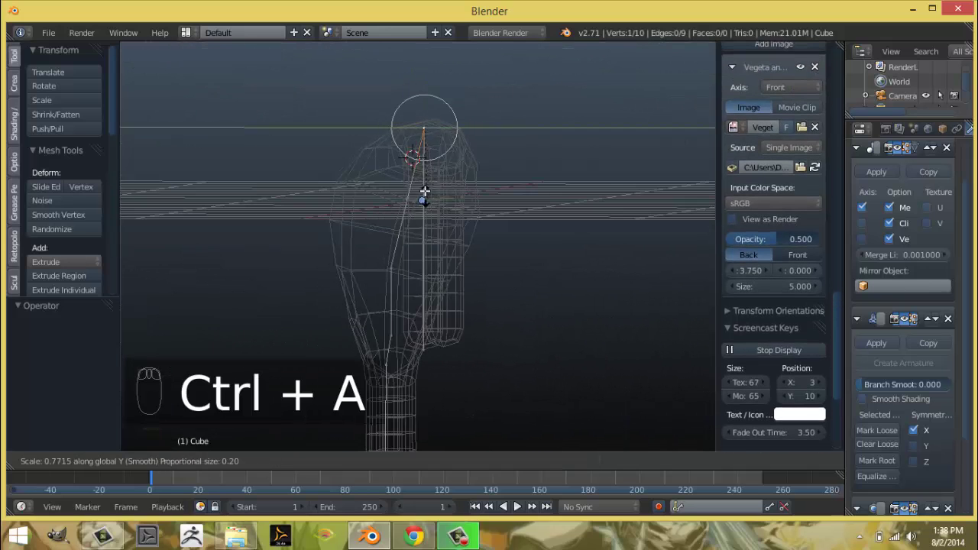
key("x")
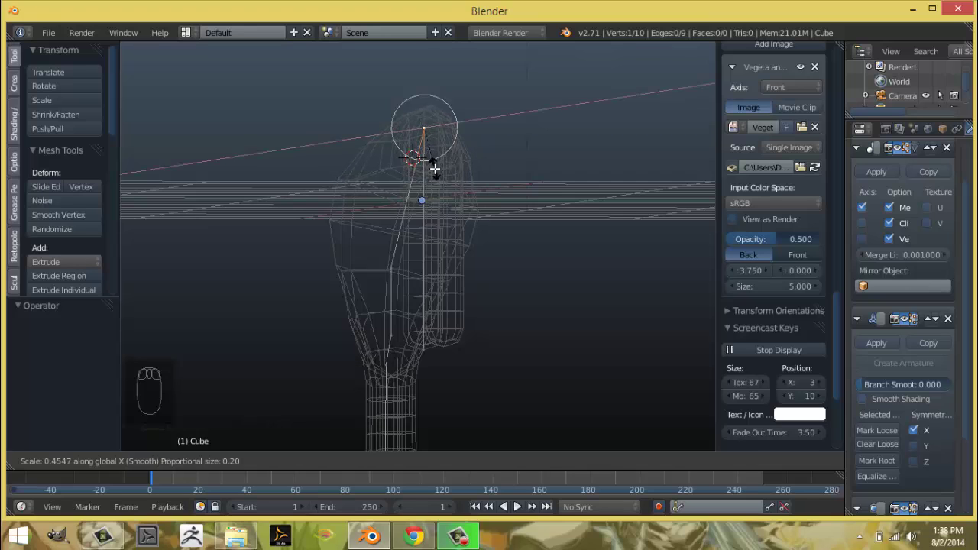
left_click(428, 171)
middle_click_drag(425, 214, 454, 208)
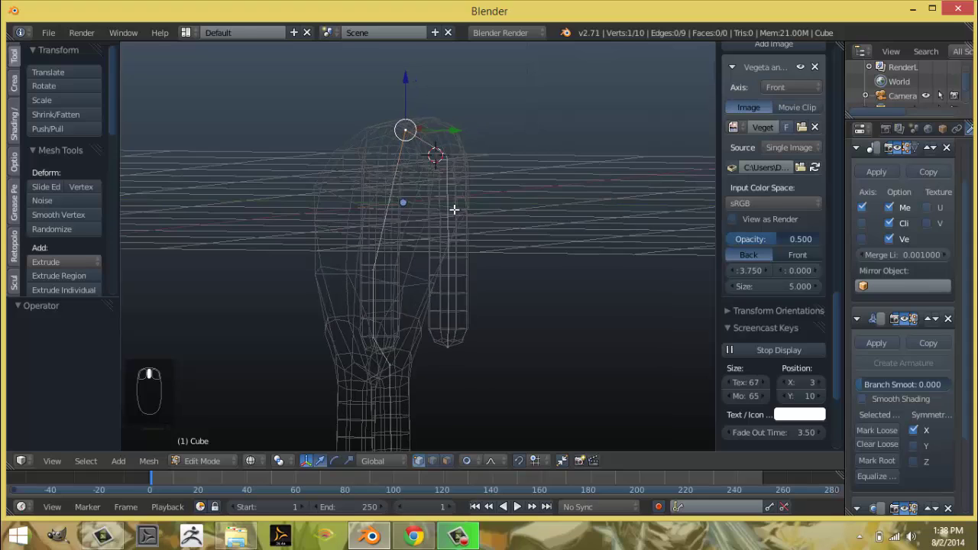
In side view, move the spine's chest vertex about -0.064 in Y and -0.021 in Z.
key("KP_3")
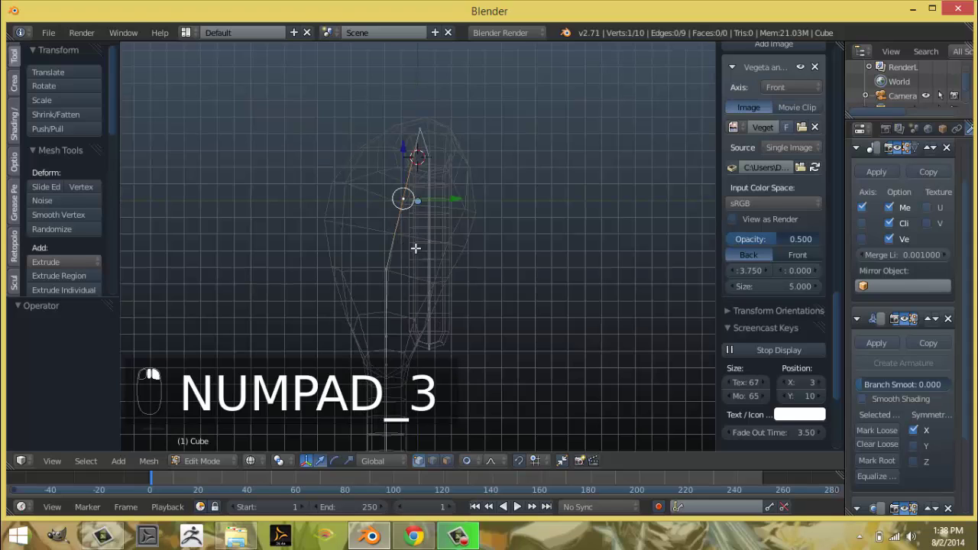
key("g")
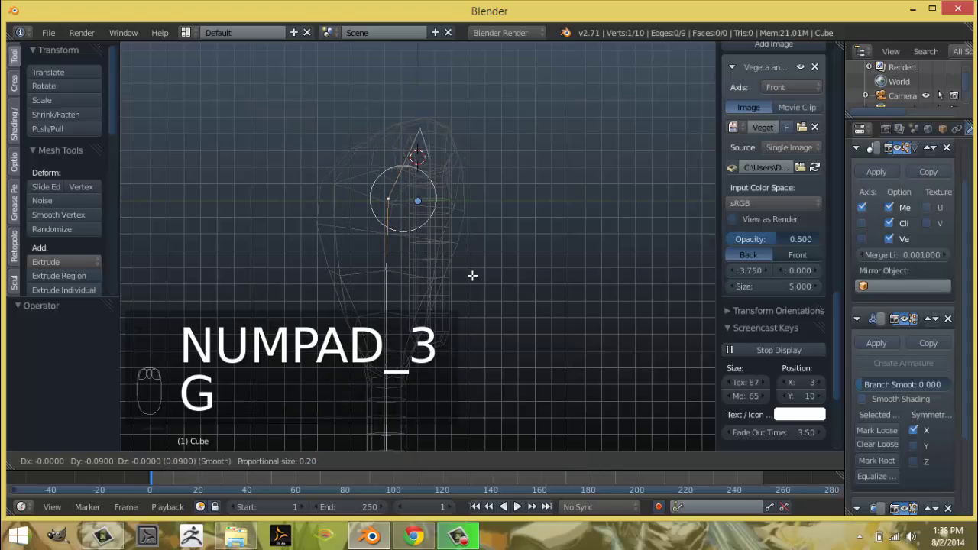
left_click(492, 274)
Shrink the chest vertex's skin along Y and move the vertex about -0.047 in Y.
key("ctrl+a")
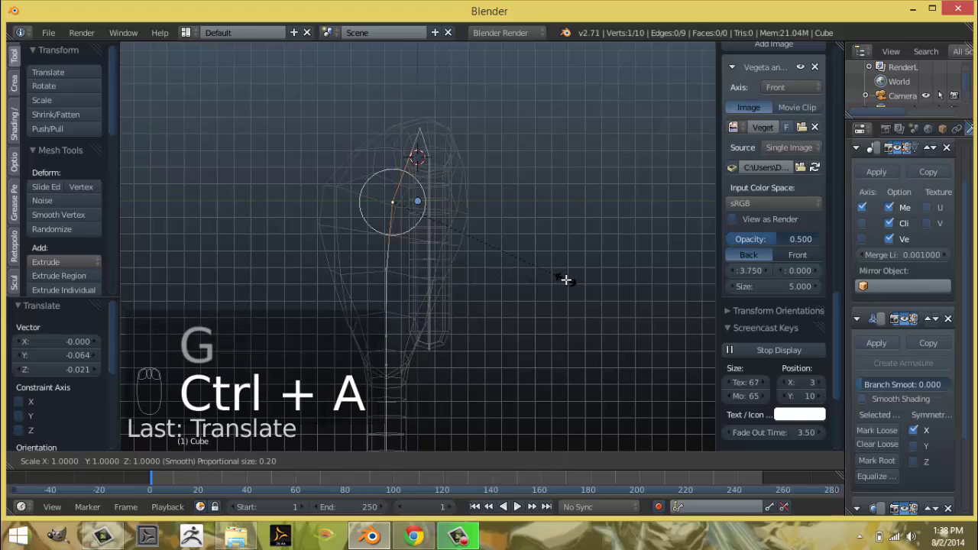
key("x")
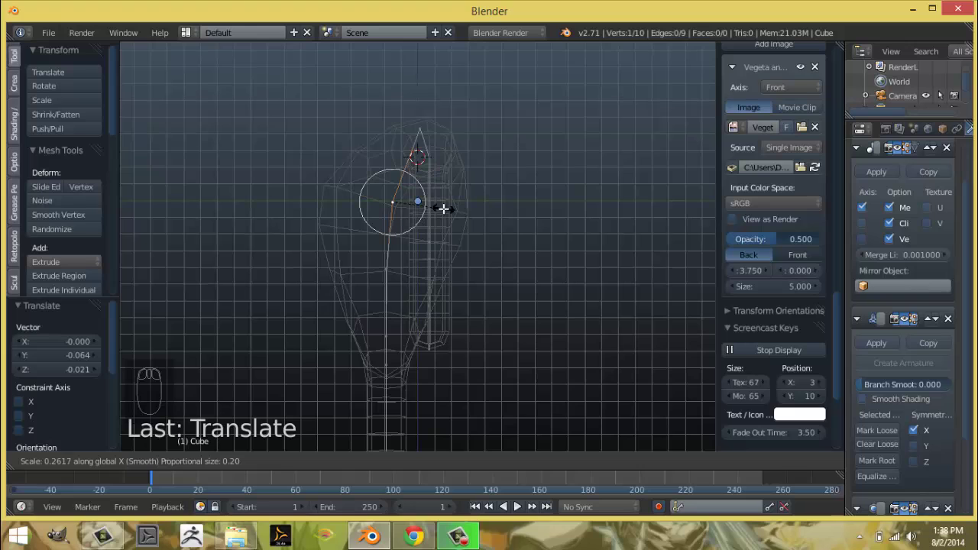
key("y")
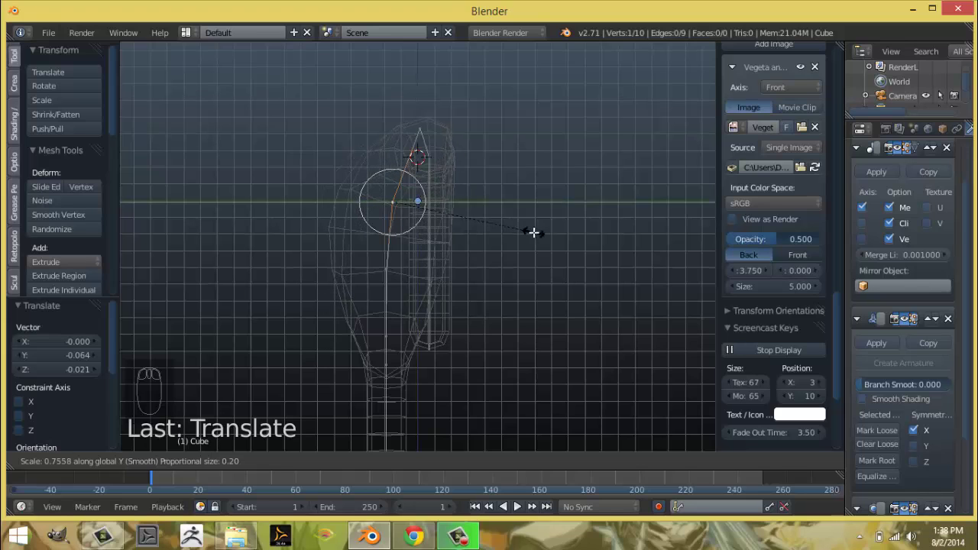
left_click(469, 206)
key("g")
left_click(433, 282)
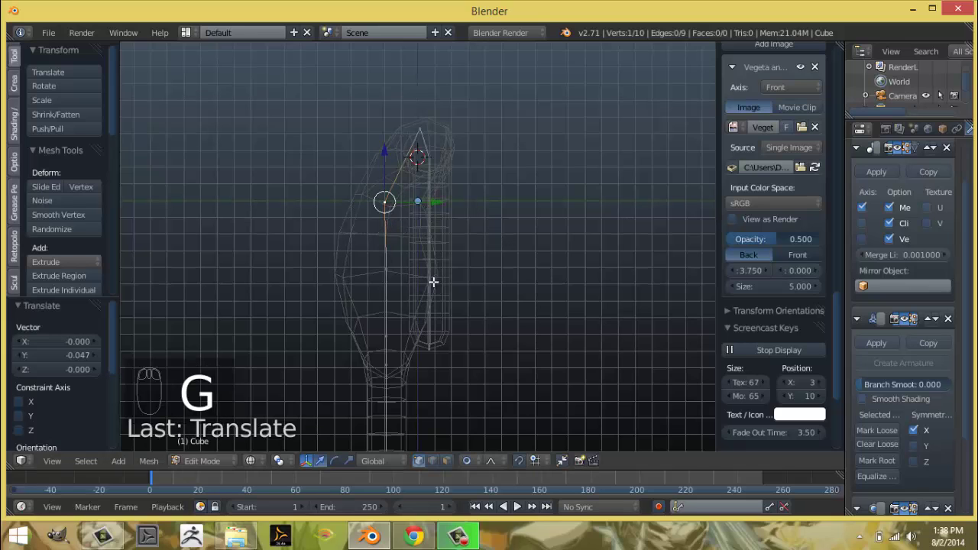
Scale the waist vertex's skin along Y by about 0.574 and move the vertex about -0.039 in Y and -0.021 in Z.
left_click(385, 274)
key("ctrl+a")
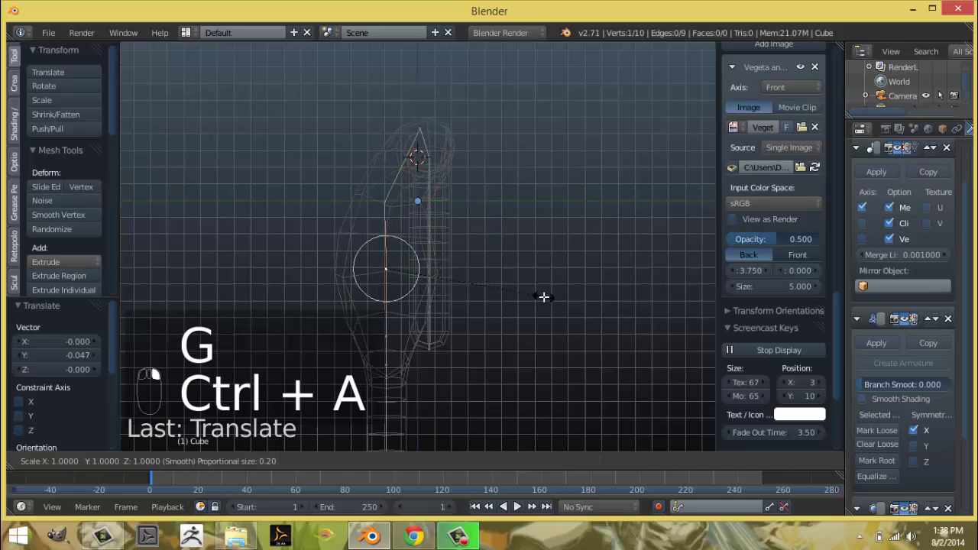
key("y")
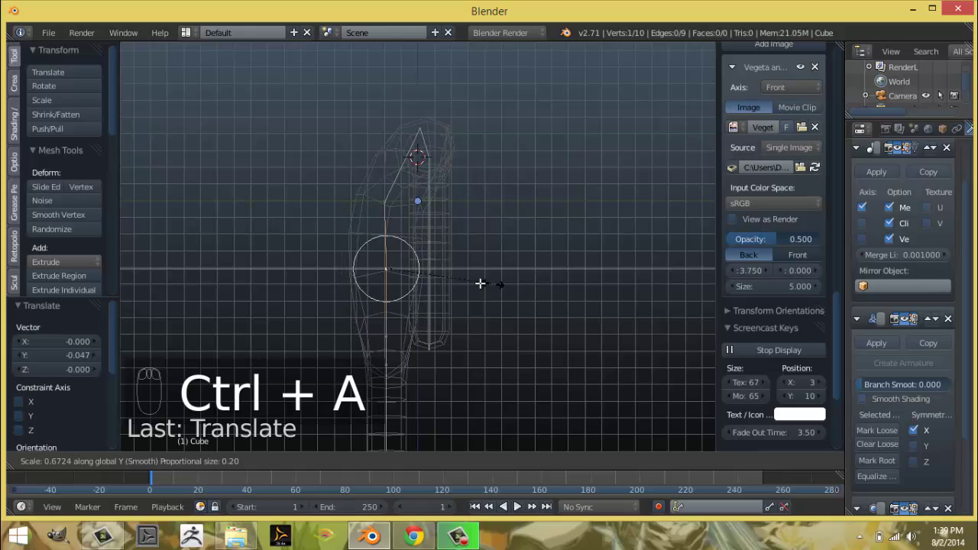
left_click(480, 284)
key("g")
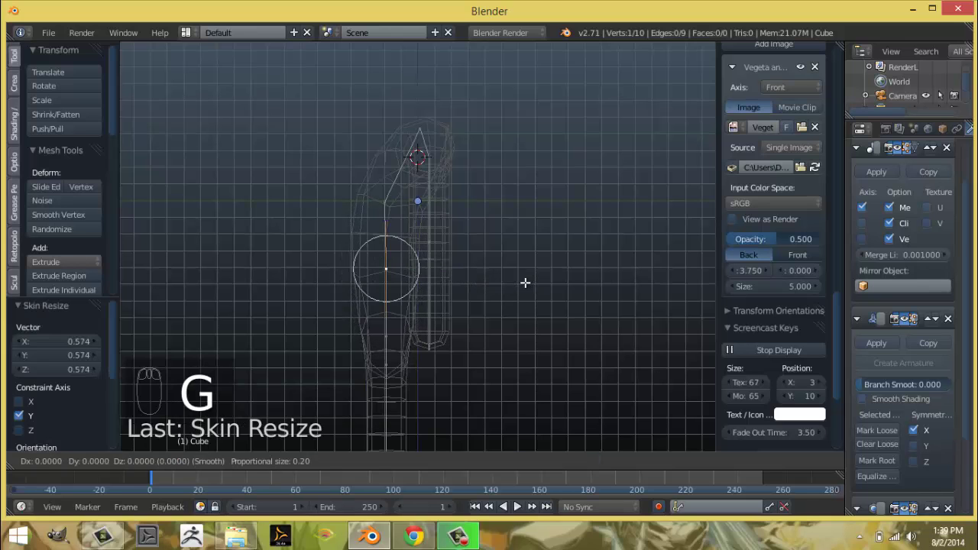
left_click(520, 284)
In front view, scale the waist vertex's skin along X by about 0.757.
middle_click_drag(421, 316, 438, 345)
key("KP_1")
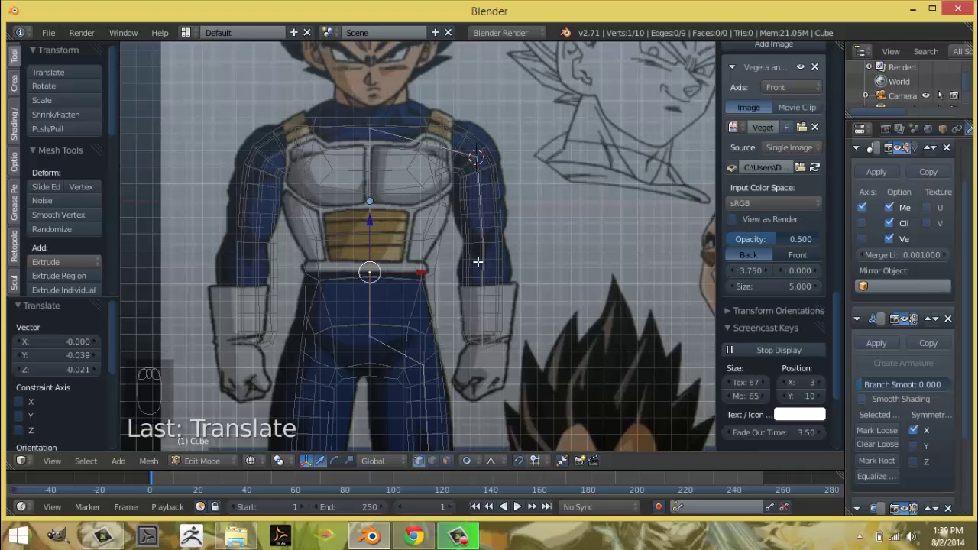
key("ctrl+a")
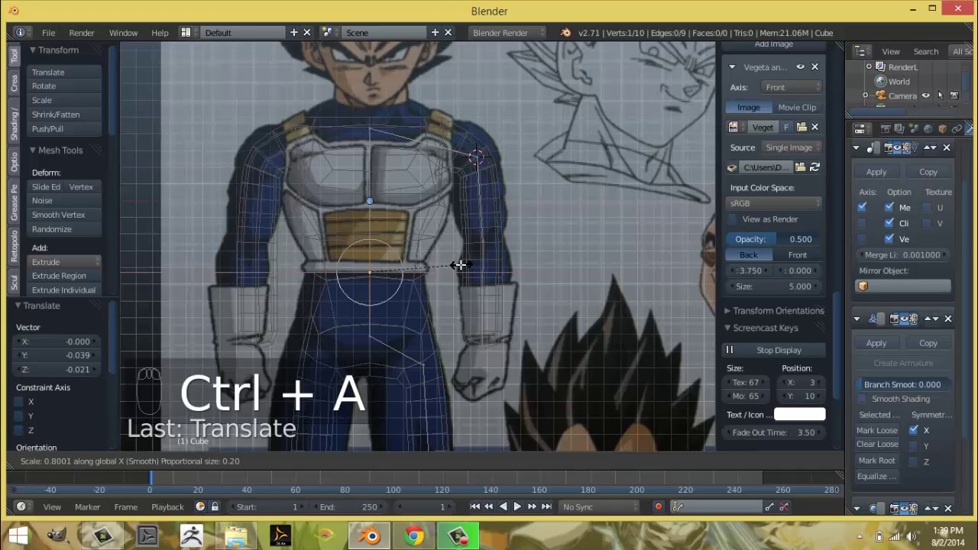
left_click(454, 262)
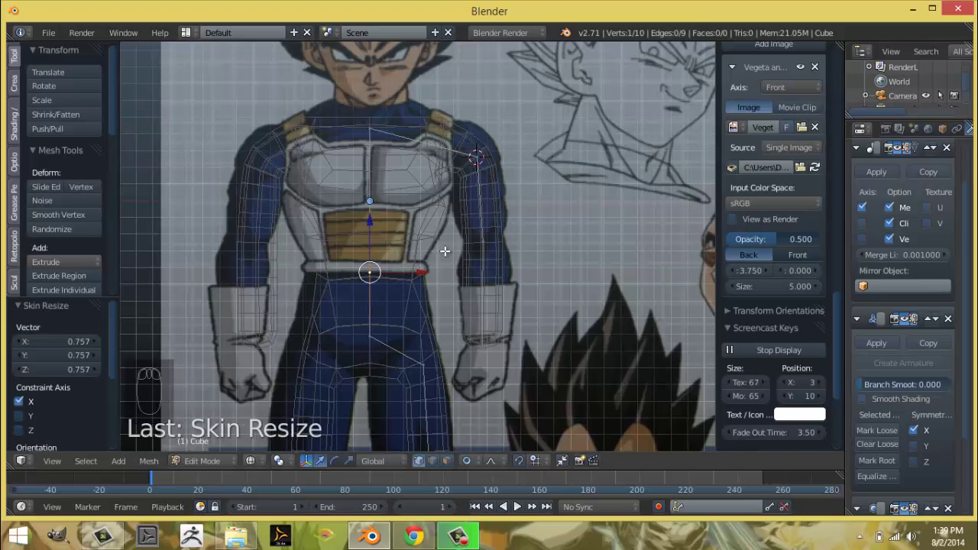
Scale the skin of the spine's top vertex along X by about 2.956.
right_click(368, 135)
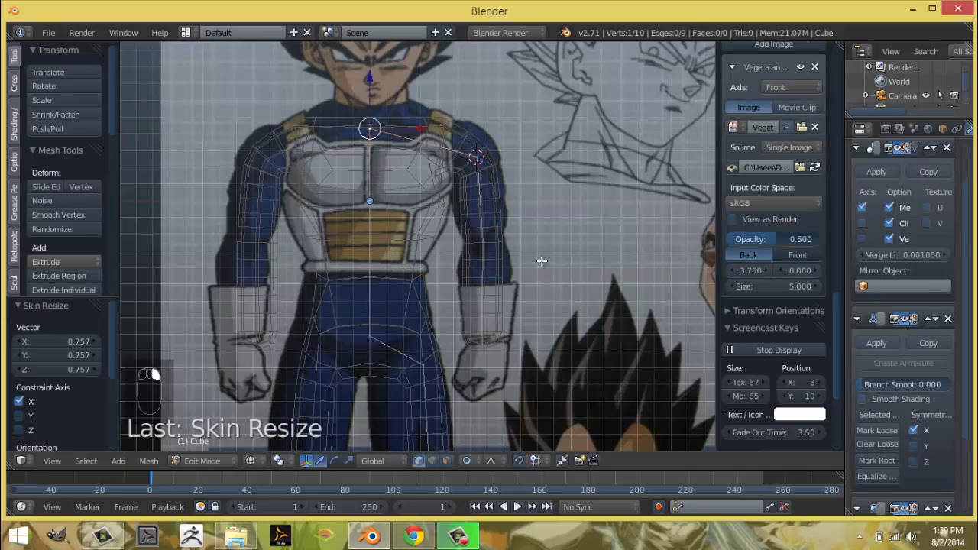
key("ctrl+a")
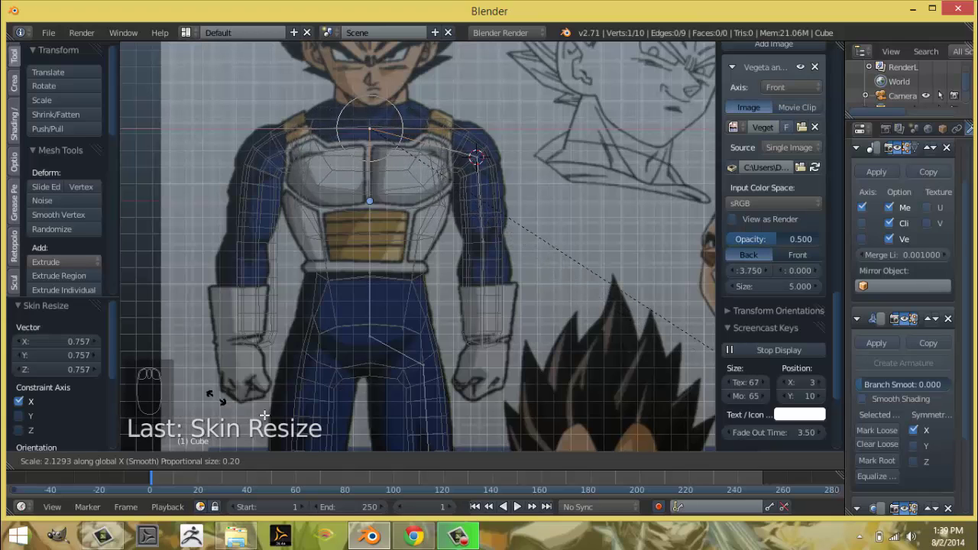
left_click(355, 410)
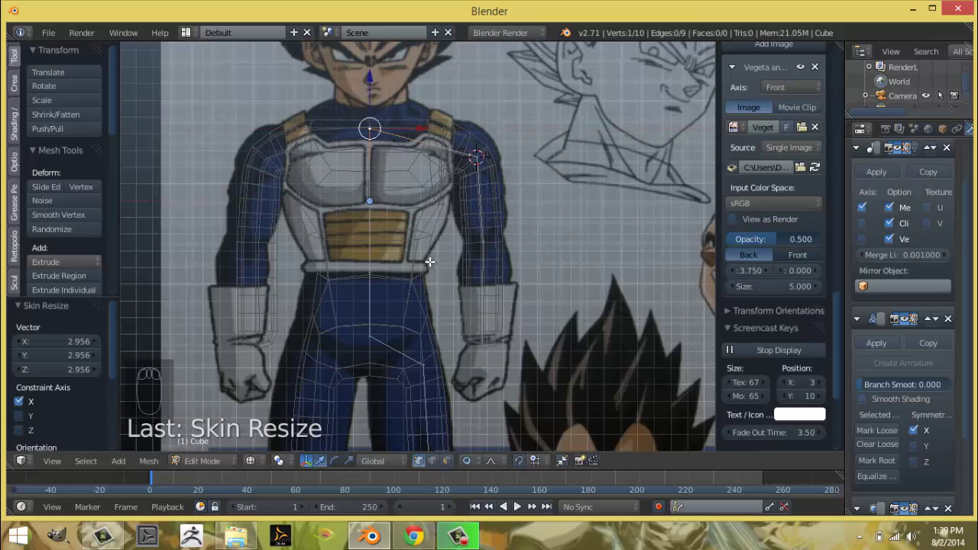
Scale the skin of the spine's top vertex along X by about 0.582.
scroll(397, 306, "up", 3)
middle_click_drag(412, 253, 337, 312)
middle_click_drag(364, 247, 366, 261)
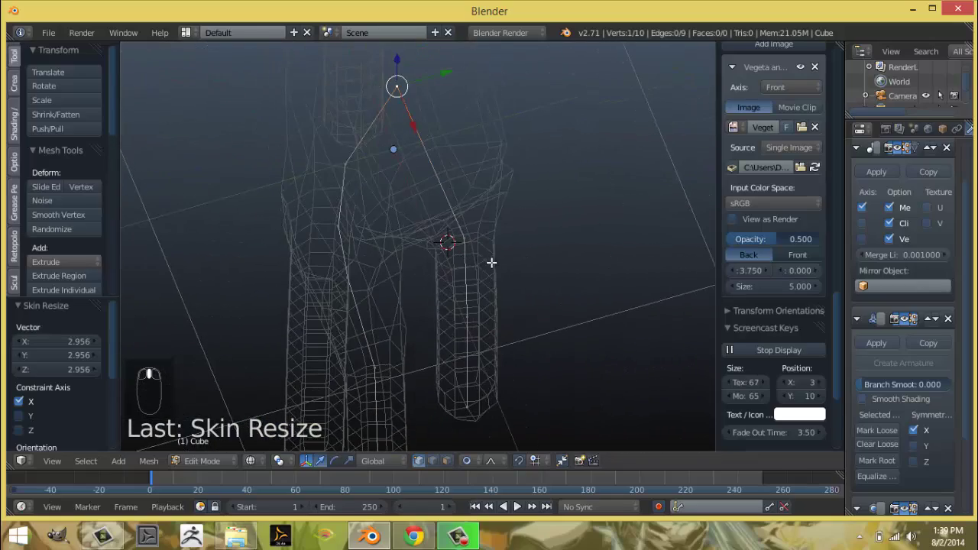
key("ctrl+a")
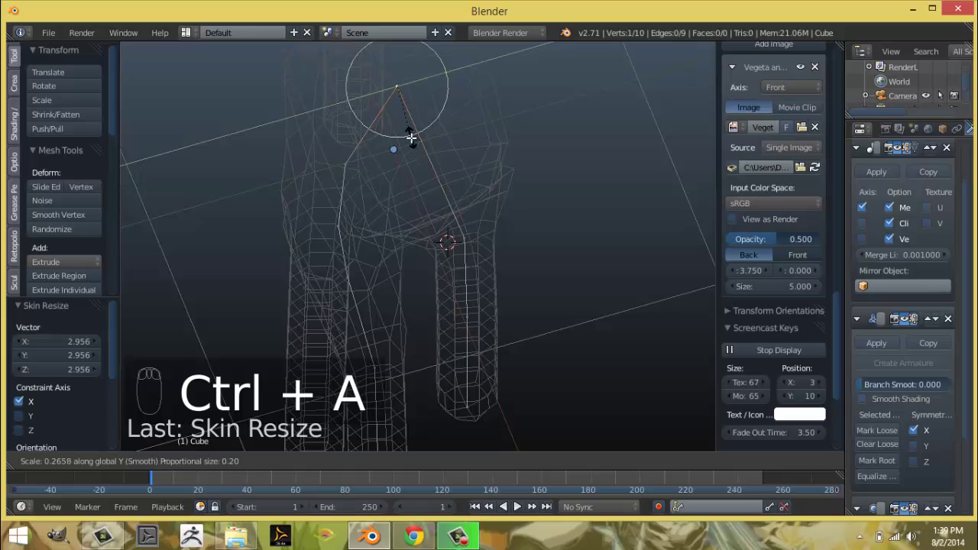
key("x")
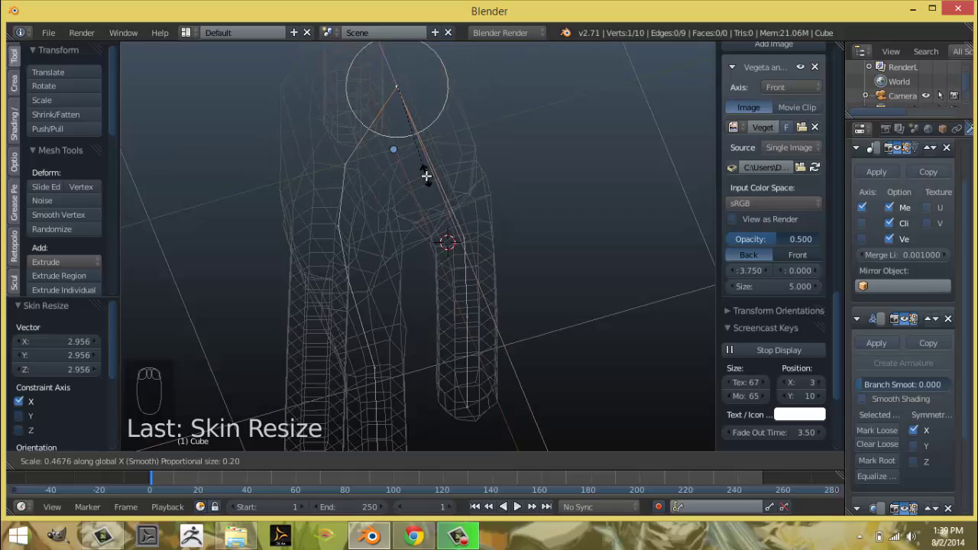
left_click(435, 196)
In front view, select the arm's elbow, shoulder and wrist vertices and subdivide the two edges between them.
middle_click_drag(435, 197, 358, 238)
key("KP_1")
scroll(423, 230, "up", 6)
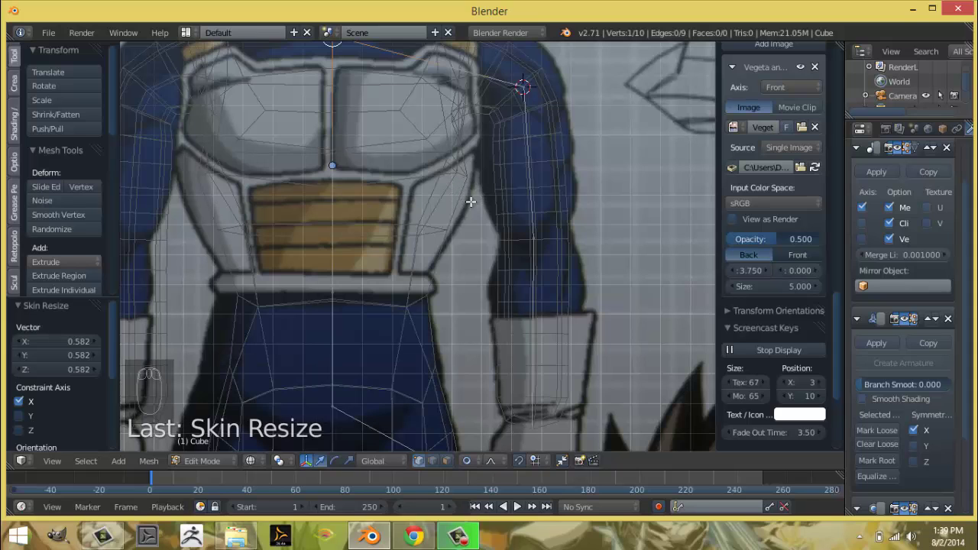
middle_click_drag(471, 202, 460, 175, "shift")
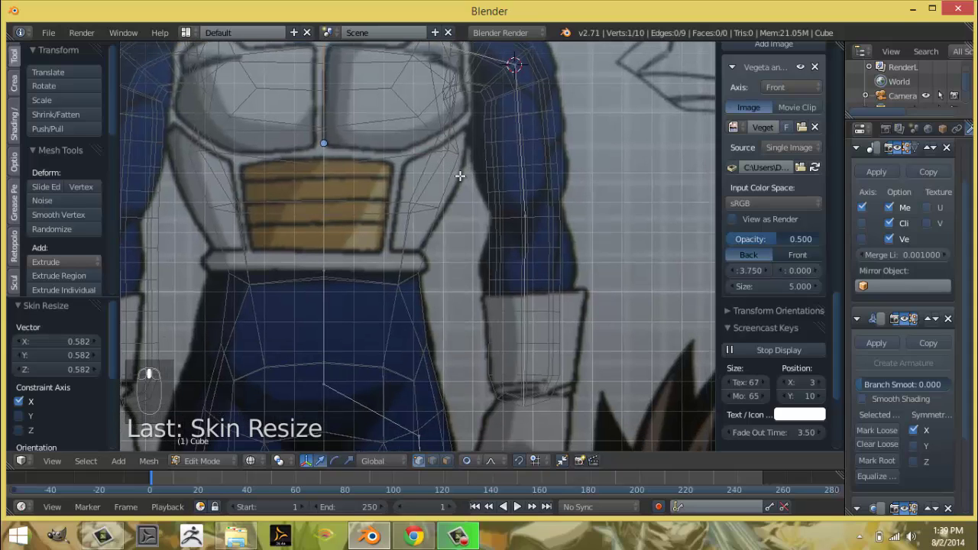
right_click(529, 207)
right_click(523, 55, "shift")
key("w")
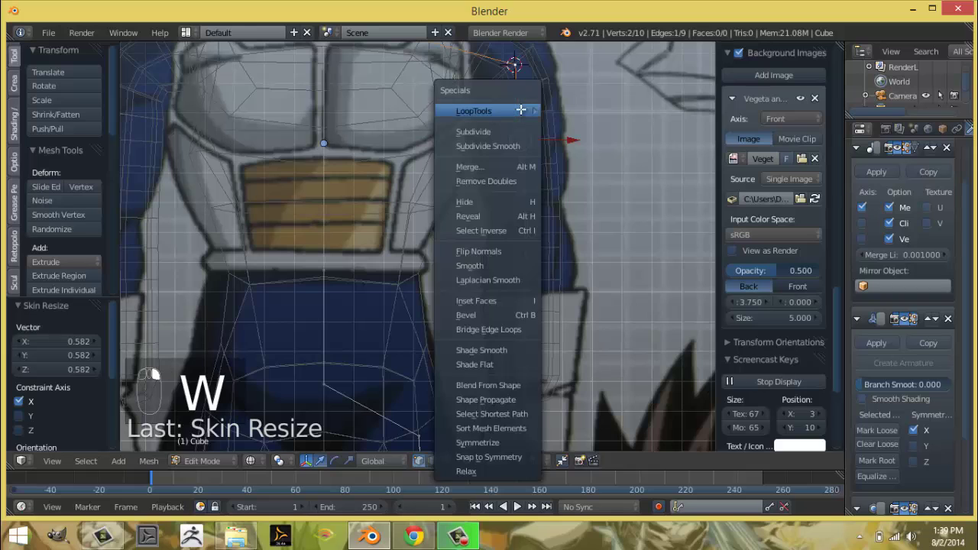
mouse_move(522, 111)
right_click(539, 407, "shift")
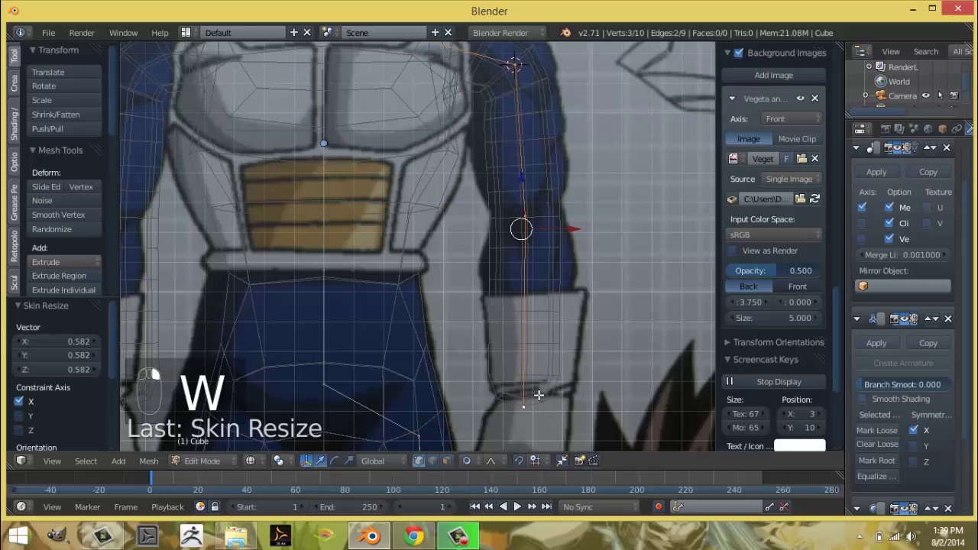
key("w")
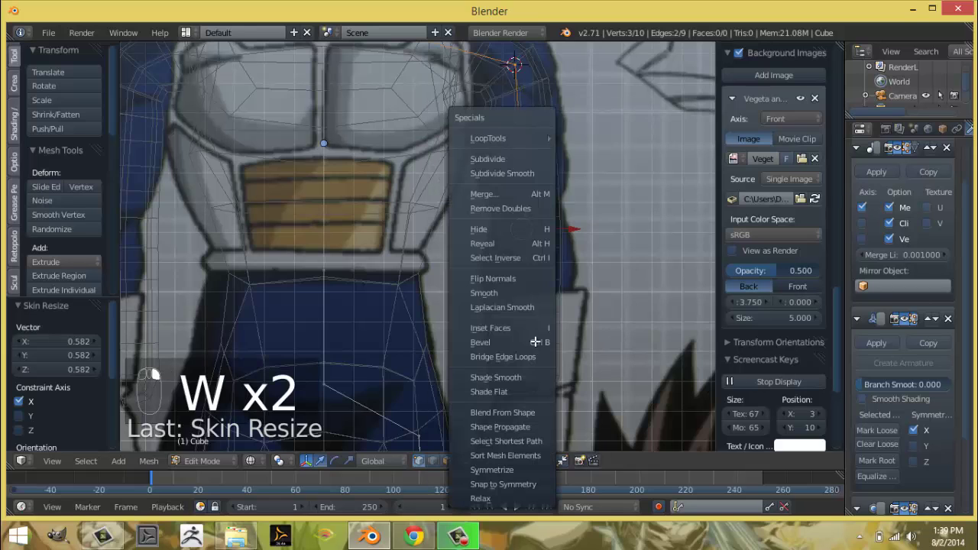
left_click(527, 159)
Scale the skin of the upper arm's new midpoint vertex by about 1.515.
key("a")
right_click(518, 140)
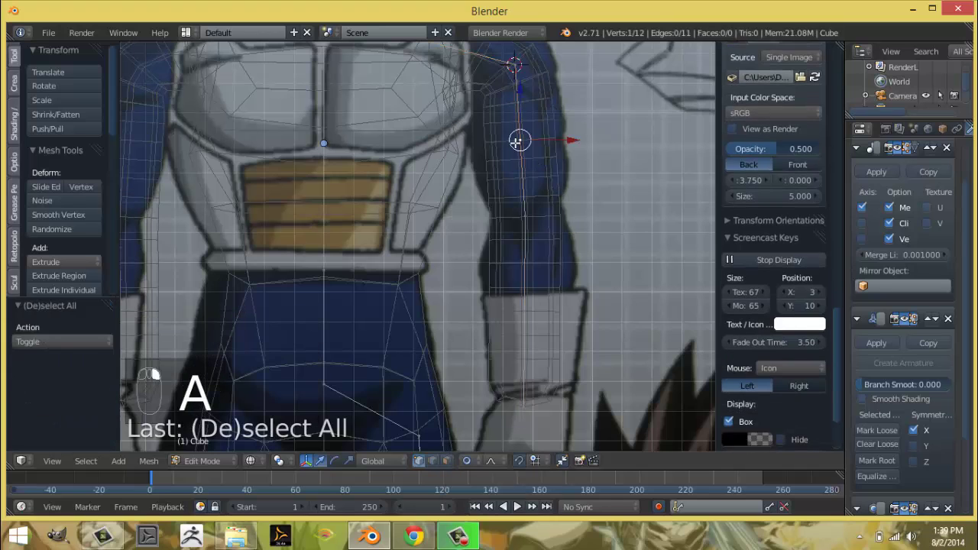
key("ctrl+a")
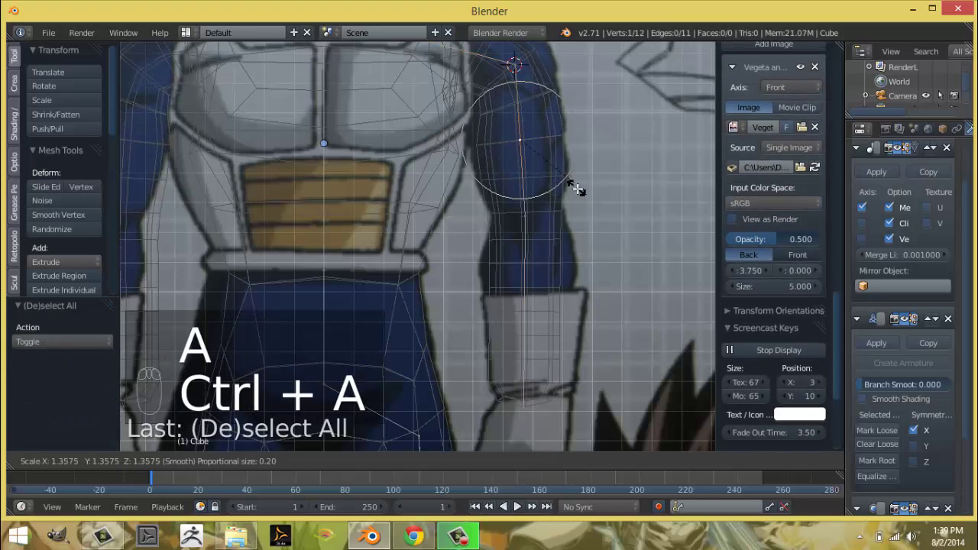
left_click(574, 197)
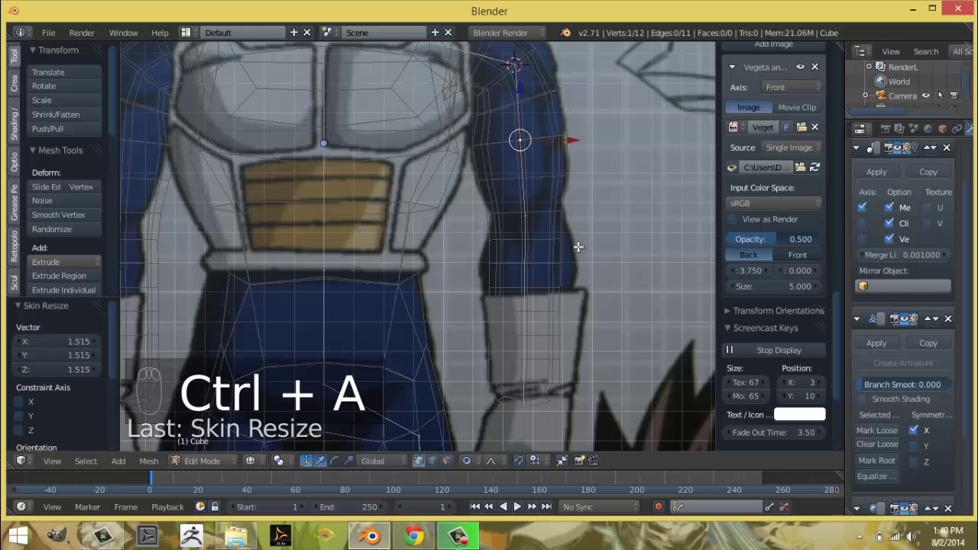
Scale the skin of the forearm's new midpoint vertex by about 1.491.
scroll(558, 251, "down", 2, "shift")
right_click(531, 252)
key("ctrl+a")
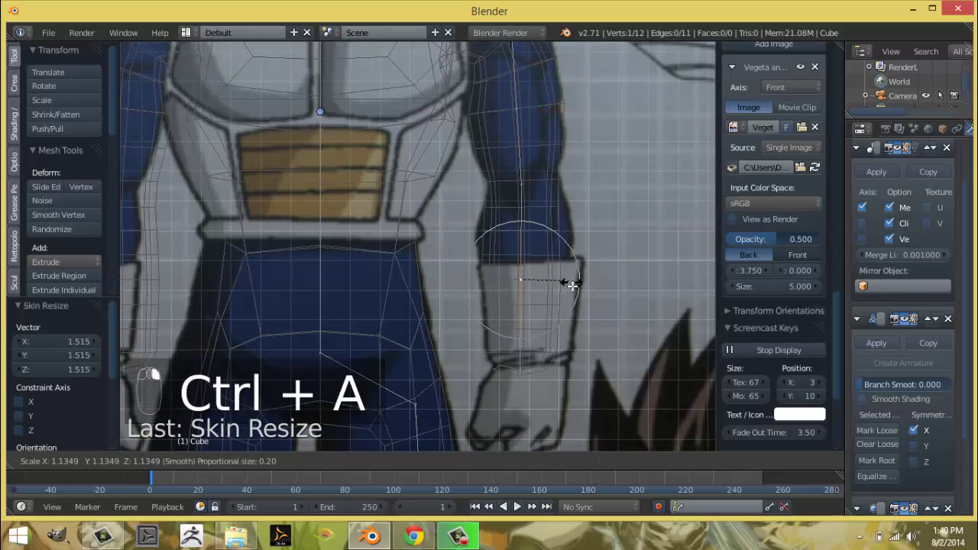
left_click(558, 297)
Examine the arms' shape in solid shading from an angle and from the front, and return to wireframe.
key("KP_5")
mouse_move(553, 292)
middle_mouse_down()
mouse_move(405, 286)
mouse_move(515, 299)
mouse_move(524, 290)
middle_mouse_up()
key("z")
key("KP_0")
key("KP_1")
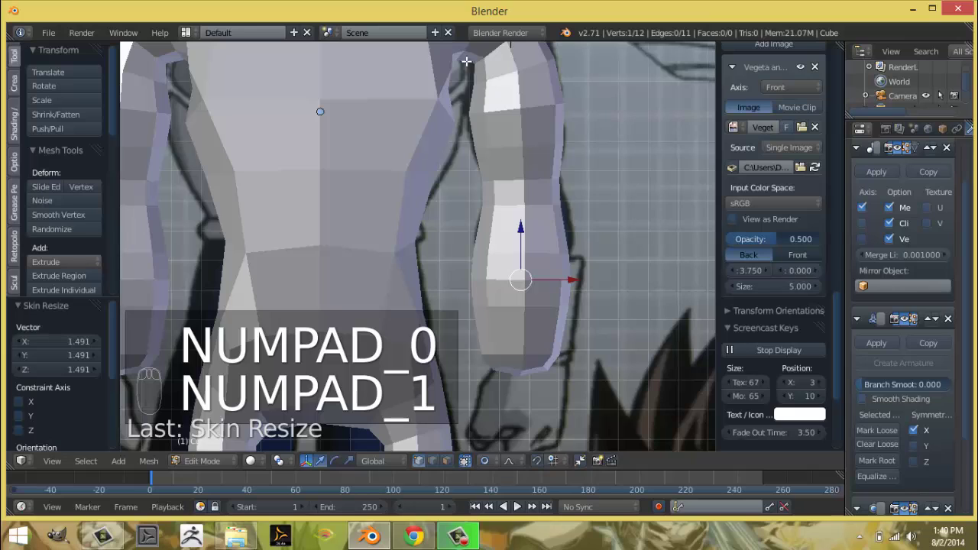
scroll(464, 153, "down", 5)
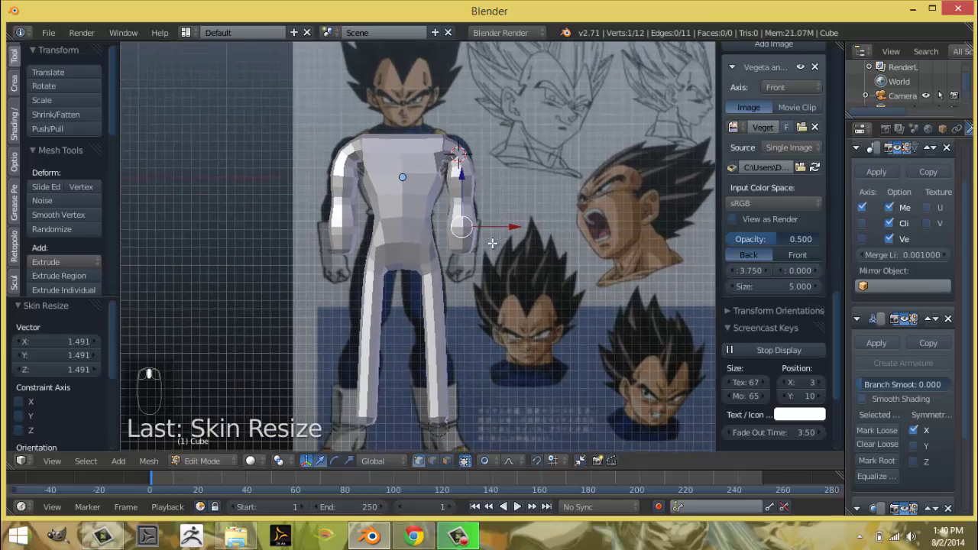
scroll(492, 243, "up", 4)
key("z")
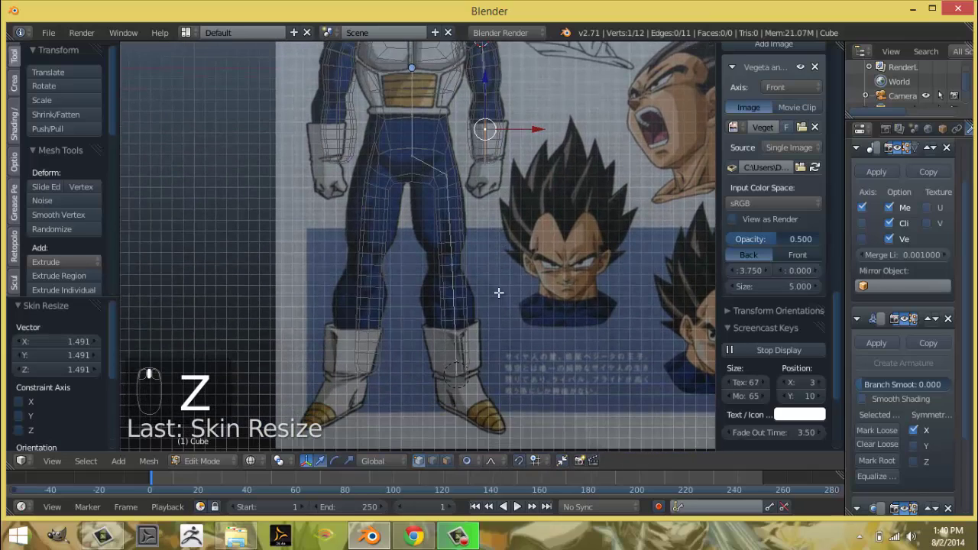
Move the hip vertex about -0.031 along X and 0.044 along Z.
scroll(489, 260, "up", 3)
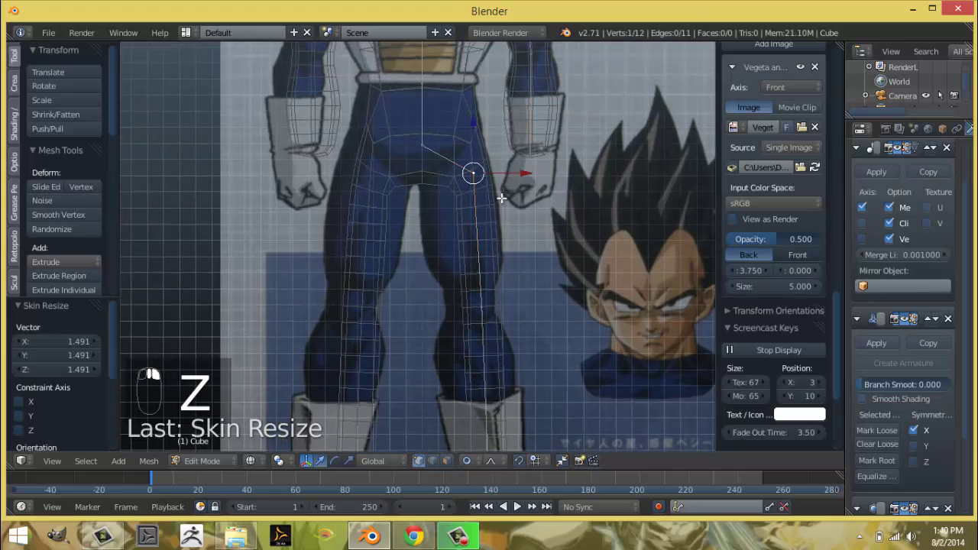
key("g")
left_click(490, 188)
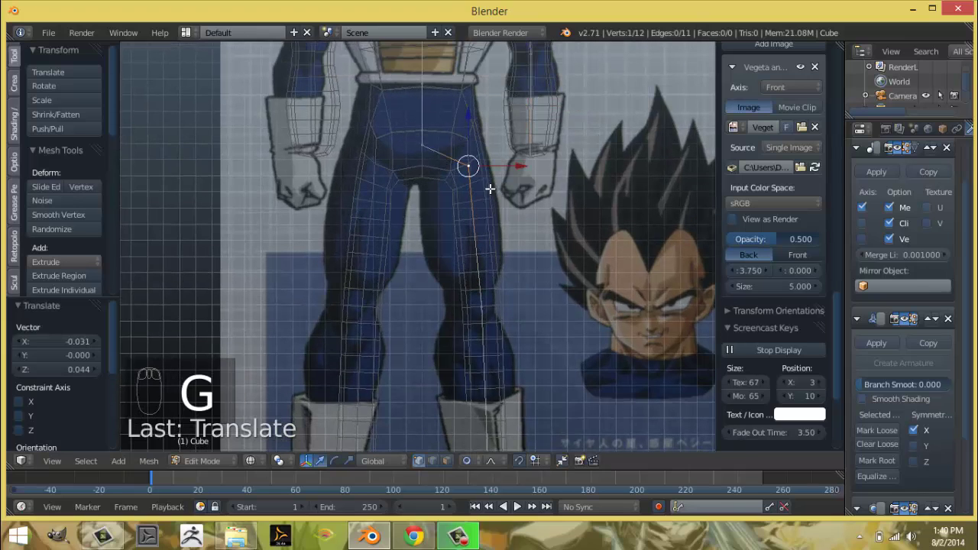
Move the knee and ankle vertices together about -0.071 along X and -0.053 along Z.
right_click(481, 304)
middle_click_drag(505, 428, 506, 375, "shift")
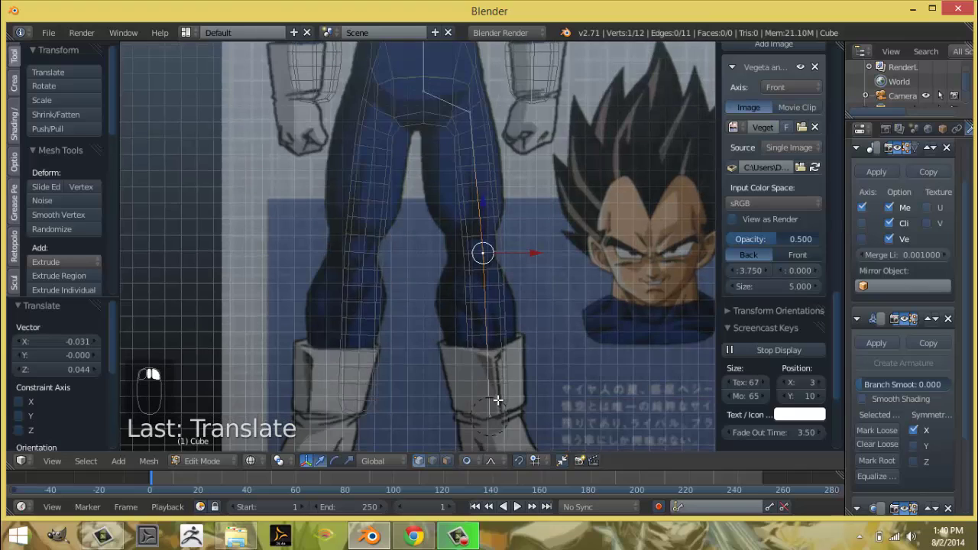
right_click(498, 400, "shift")
key("g")
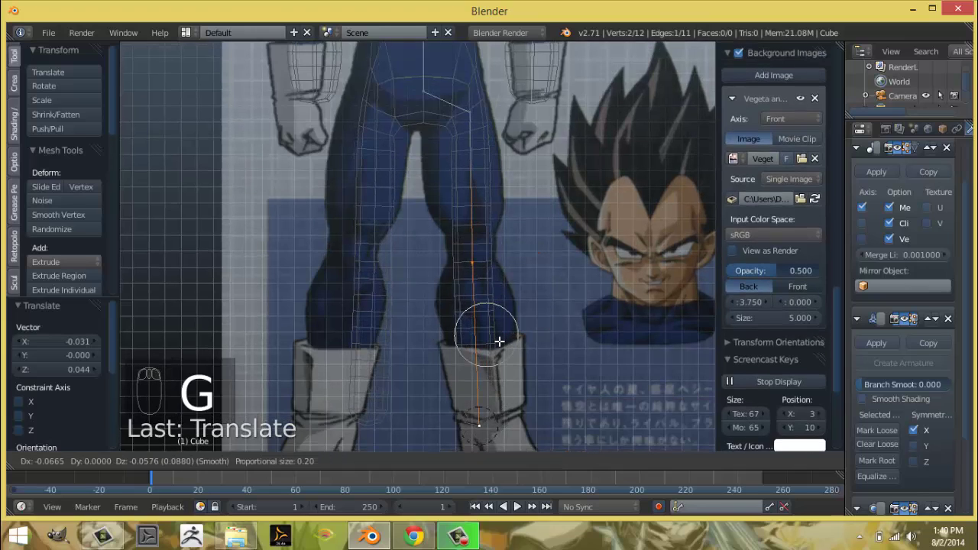
left_click(498, 342)
Select the leg's knee, hip and ankle vertices and subdivide the two edges between them with one cut.
right_click(474, 257)
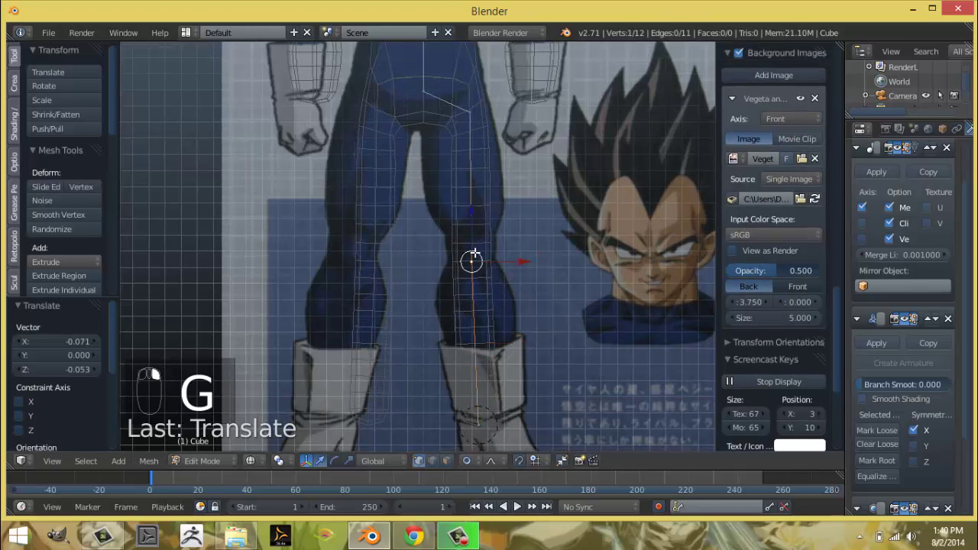
right_click(469, 114, "shift")
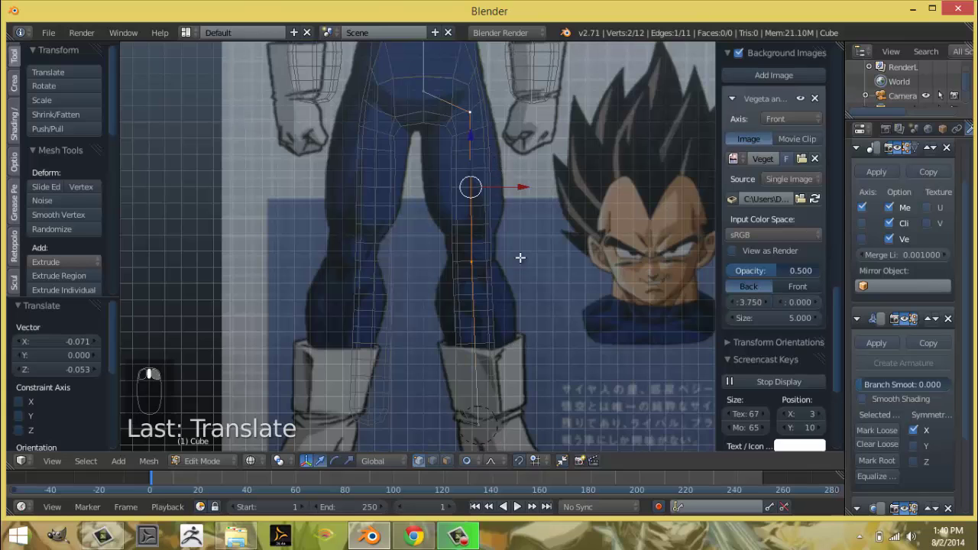
middle_click_drag(520, 257, 532, 180, "shift")
right_click(497, 343, "shift")
key("w")
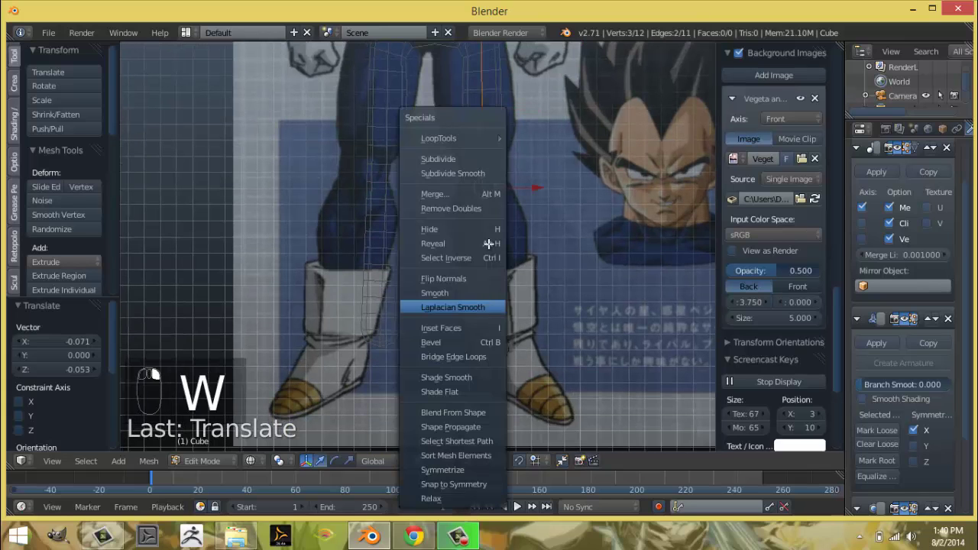
left_click(485, 158)
Scale the skin of the hip vertex by about 1.388 and of the thigh's midpoint vertex by about 2.002.
middle_click_drag(498, 124, 485, 220, "shift")
scroll(485, 219, "up", 2)
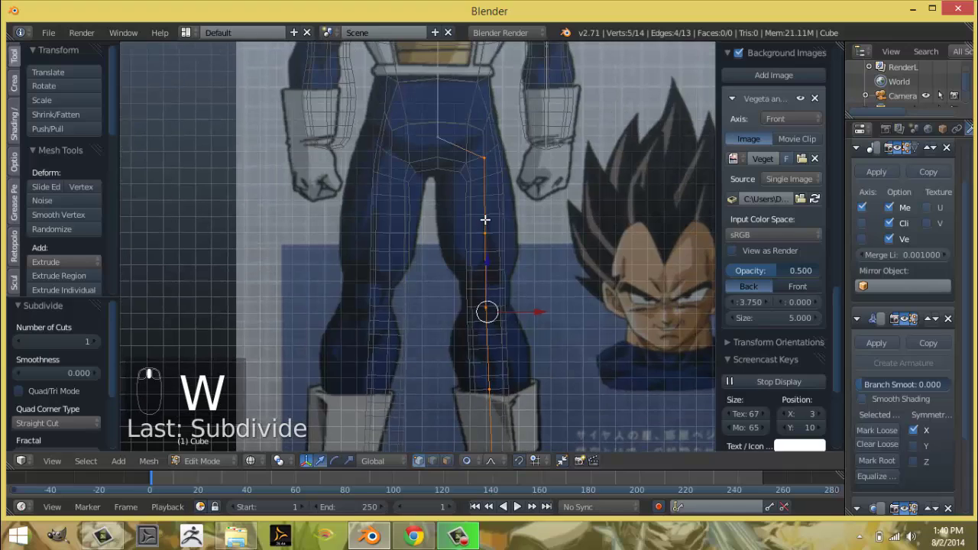
right_click(485, 158)
key("ctrl+a")
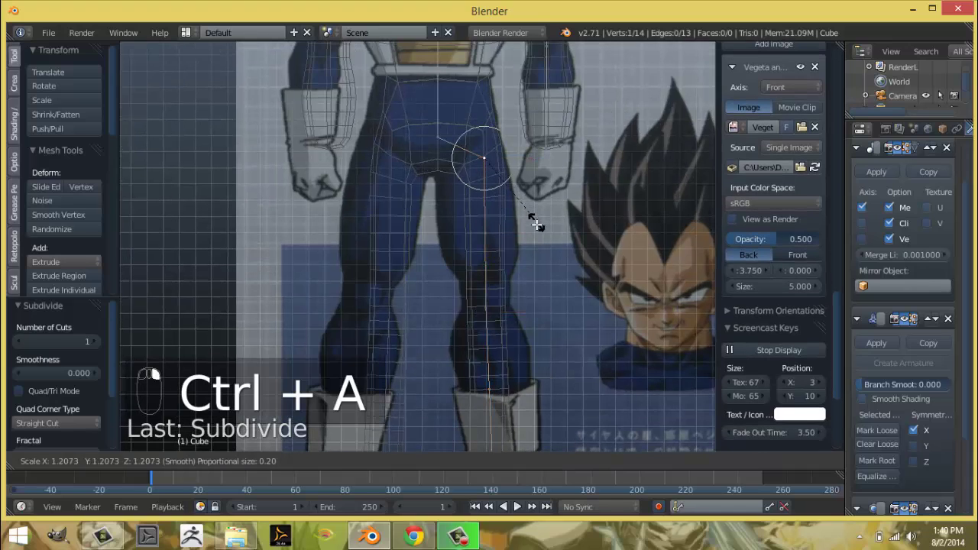
left_click(535, 227)
right_click(498, 229)
key("ctrl+a")
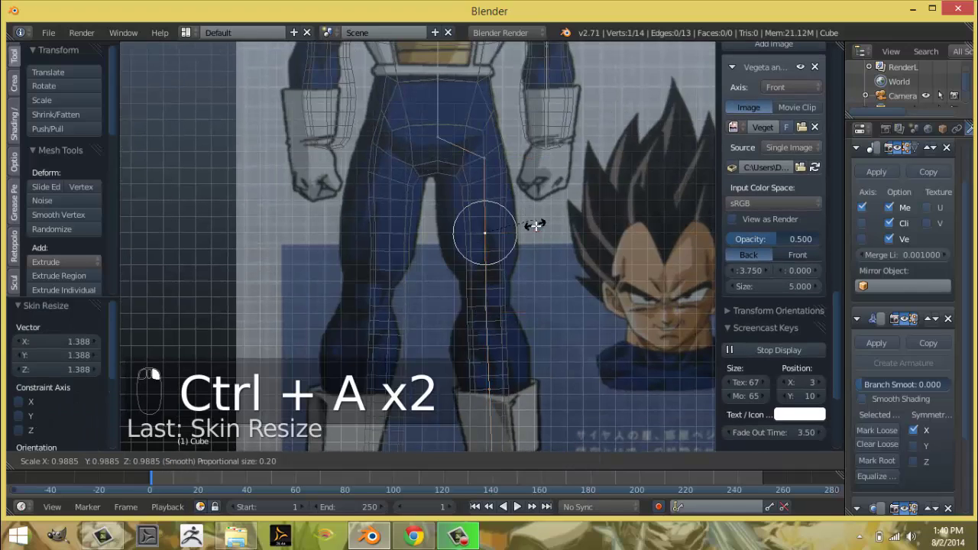
left_click(577, 280)
Move the hip vertex inward about -0.040 along X.
right_click(486, 159)
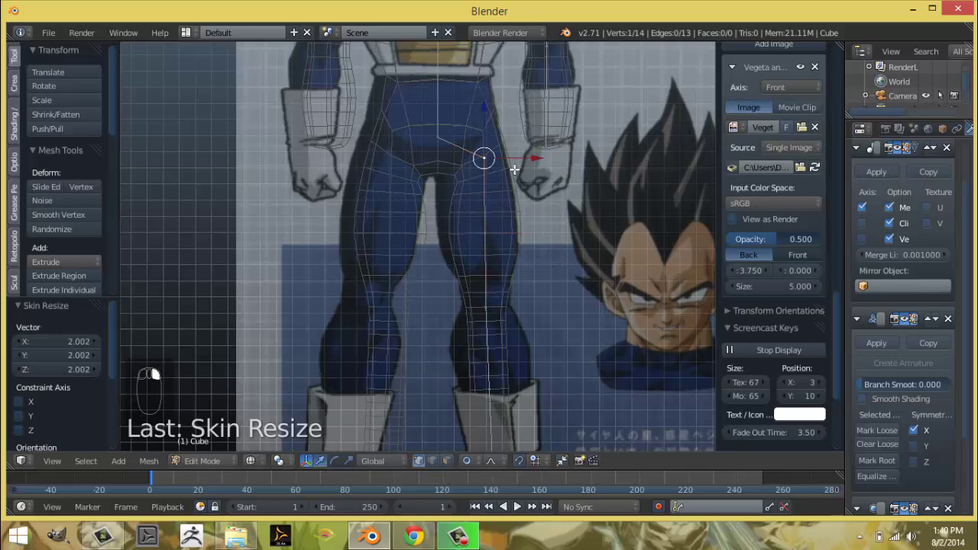
key("g")
left_click(502, 182)
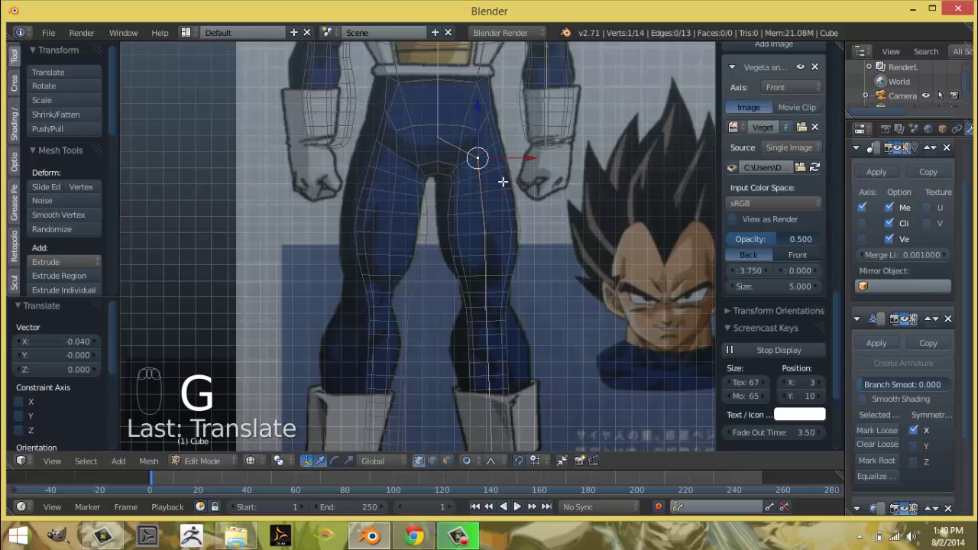
Scale the calf's midpoint vertex skin by about 1.975 and move the vertex about 0.013 along X and 0.222 along Z.
scroll(505, 182, "down", 3, "shift")
right_click(491, 323)
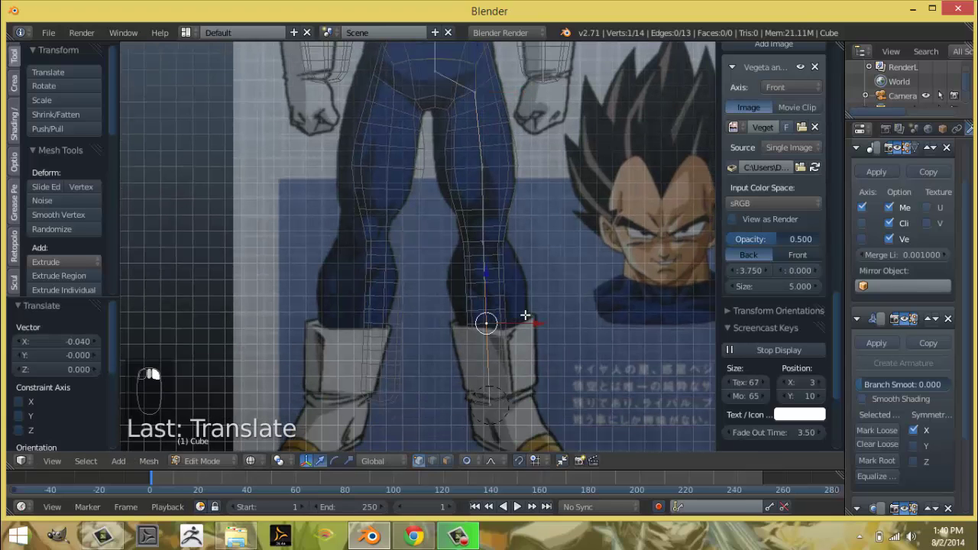
key("ctrl+a")
left_click(573, 357)
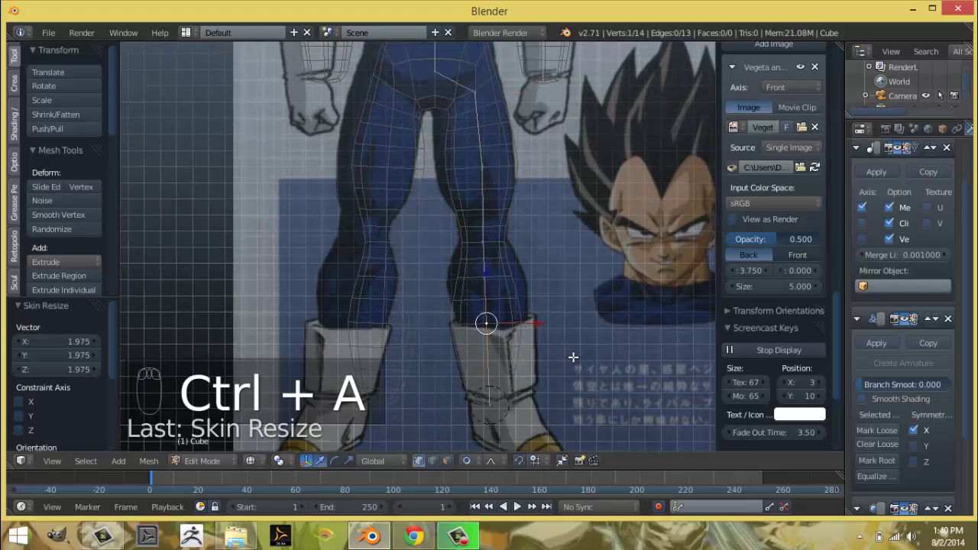
key("g")
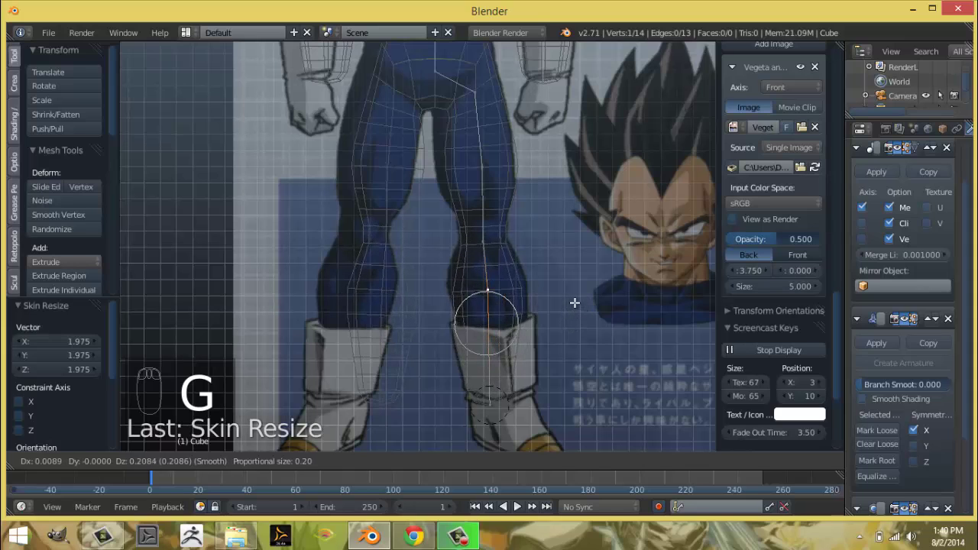
left_click(575, 302)
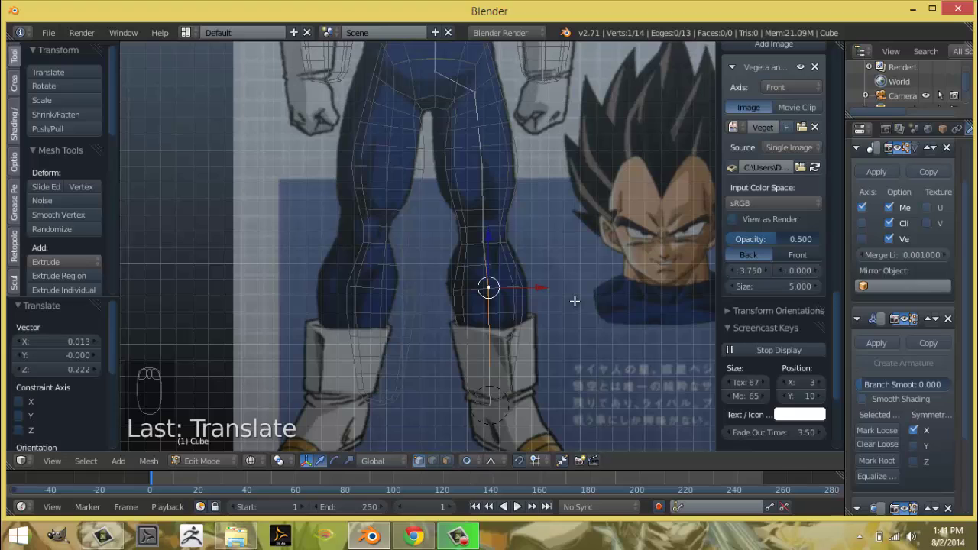
Move the ankle vertex about 0.067 along X and -0.027 along Z.
left_click(489, 403)
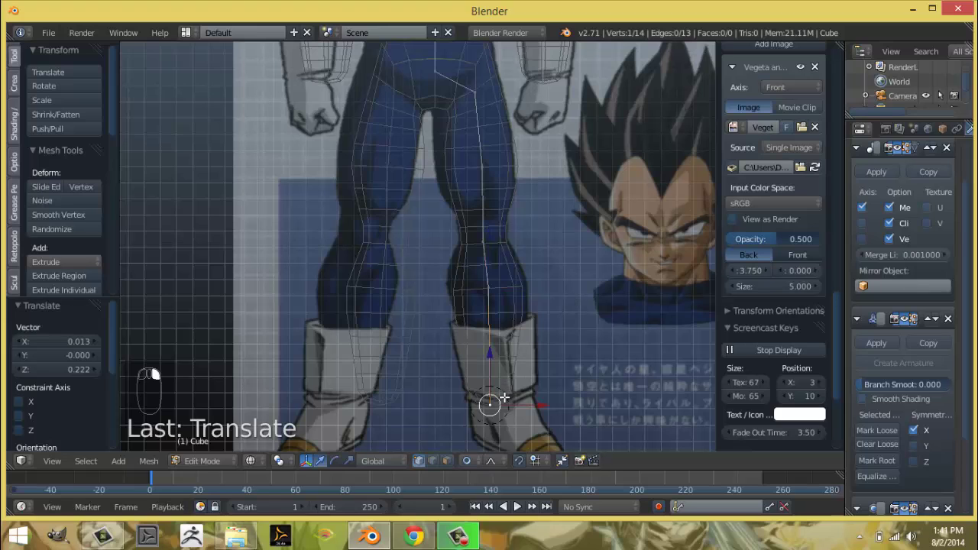
key("g")
left_click(515, 401)
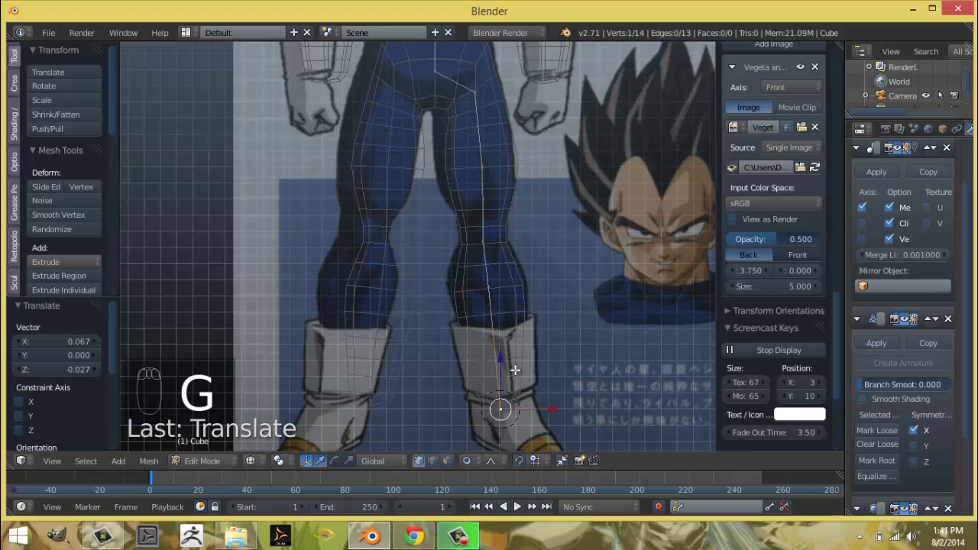
Move the hip vertex about -0.004 along X and 0.022 along Z.
scroll(509, 187, "up", 5, "shift")
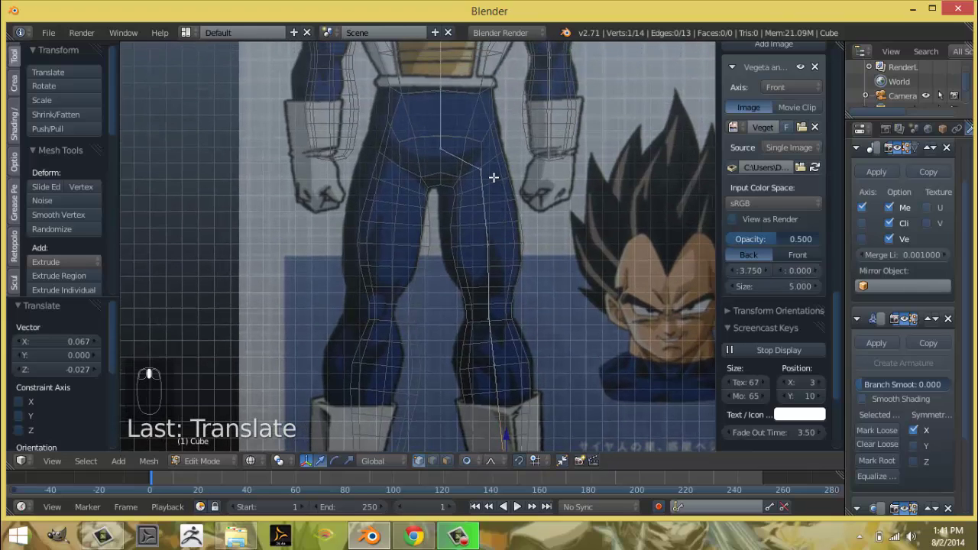
right_click(494, 175)
key("g")
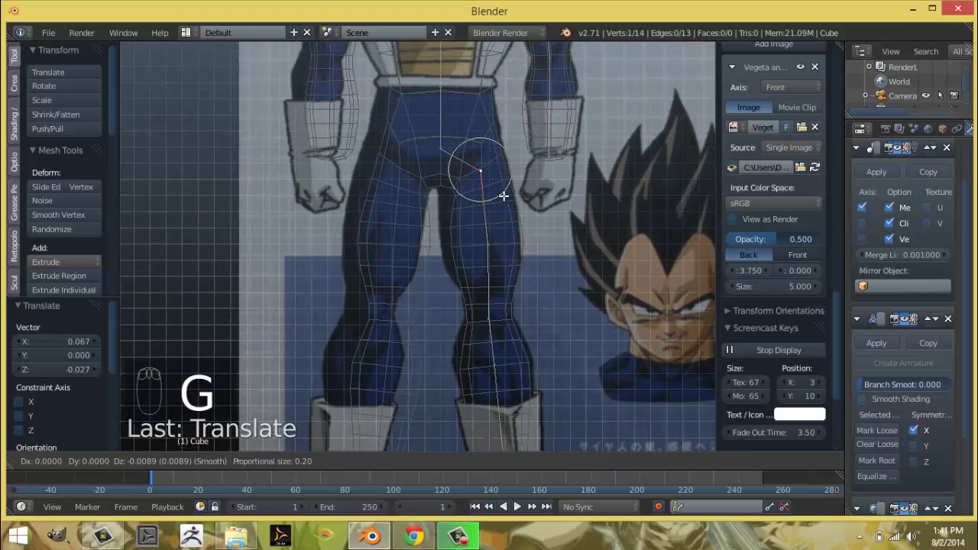
left_click(503, 190)
In side view, move the calf's midpoint vertex about 0.093 along Y.
scroll(512, 160, "up", 10, "shift")
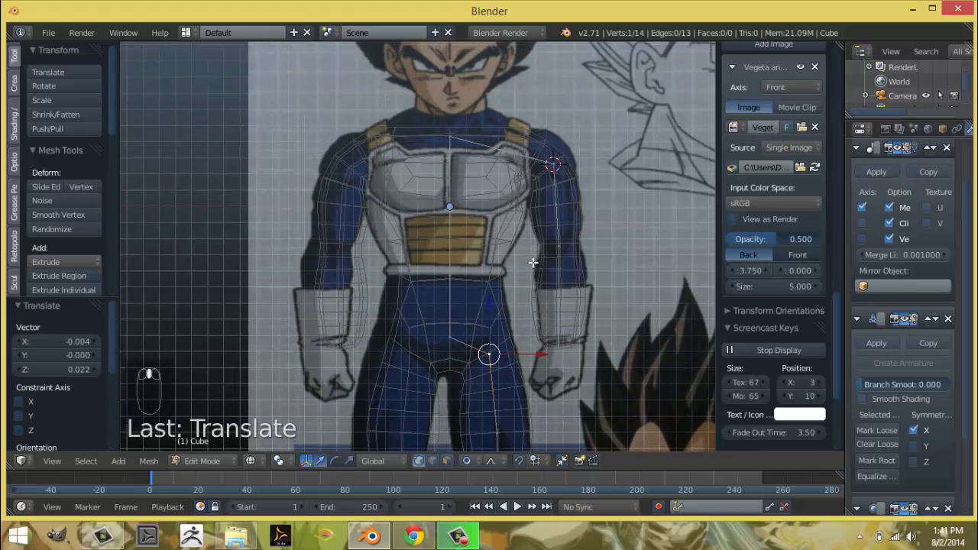
scroll(533, 263, "down", 10, "shift")
middle_click_drag(564, 250, 484, 255)
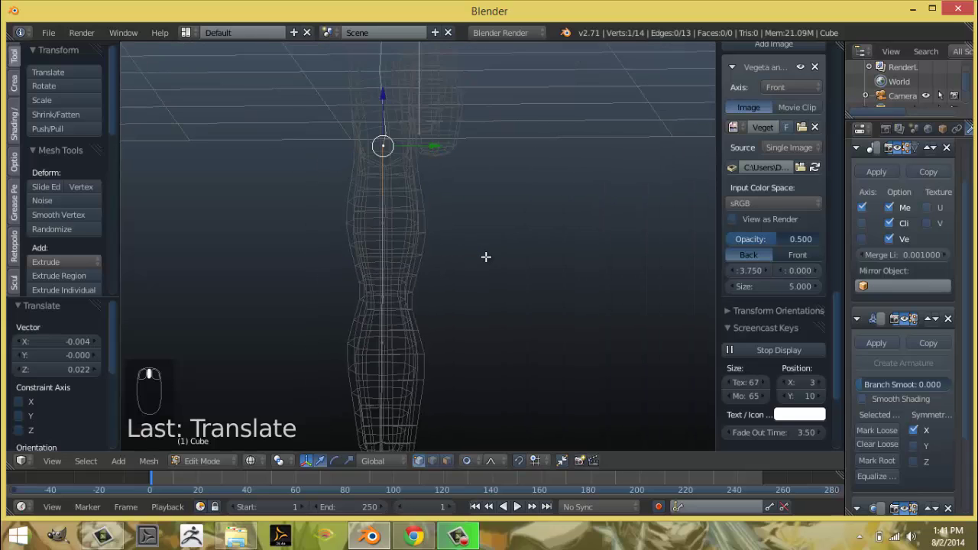
key("KP_3")
middle_click_drag(465, 304, 496, 253, "shift")
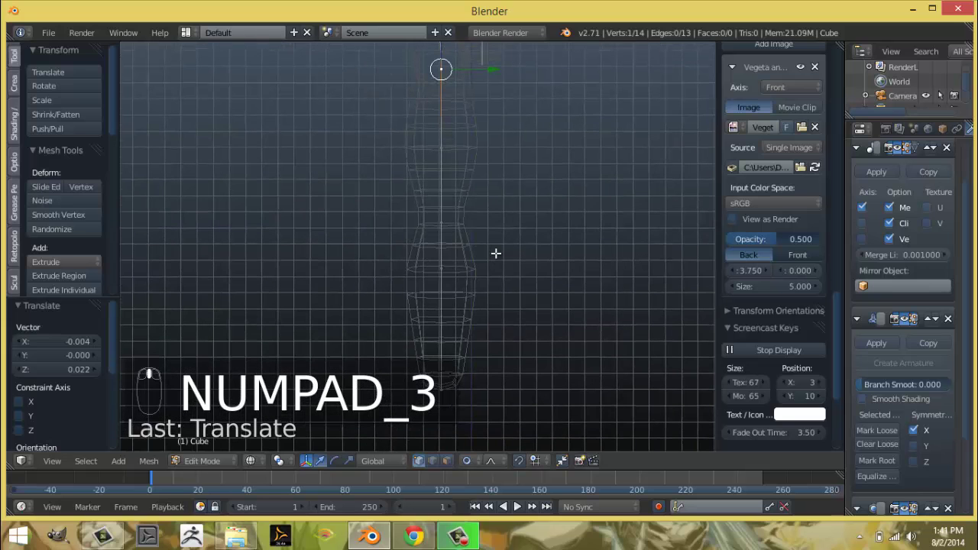
right_click(450, 266)
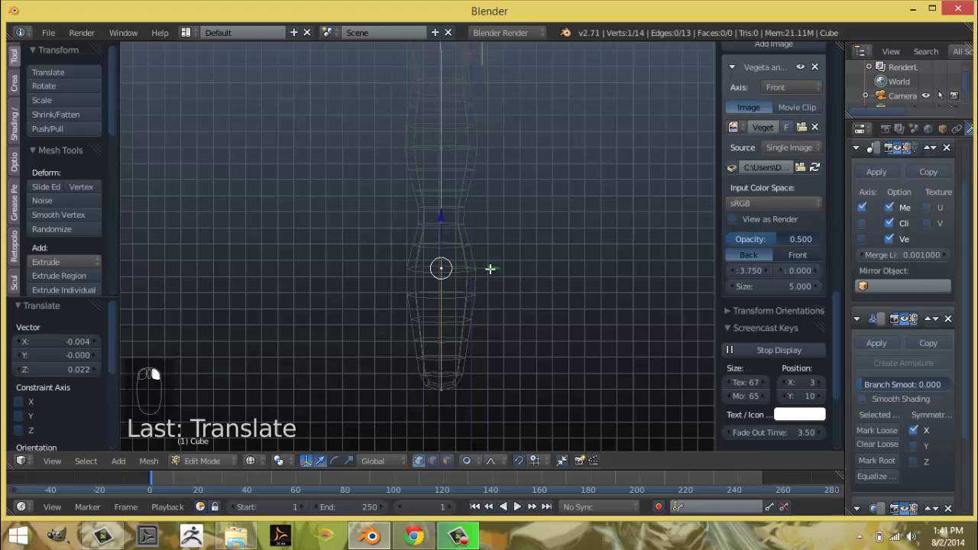
left_click_drag(508, 269, 521, 279)
Move the calf's midpoint vertex a further 0.058 or so along Y in side view, and return to front view.
middle_click_drag(520, 329, 535, 298)
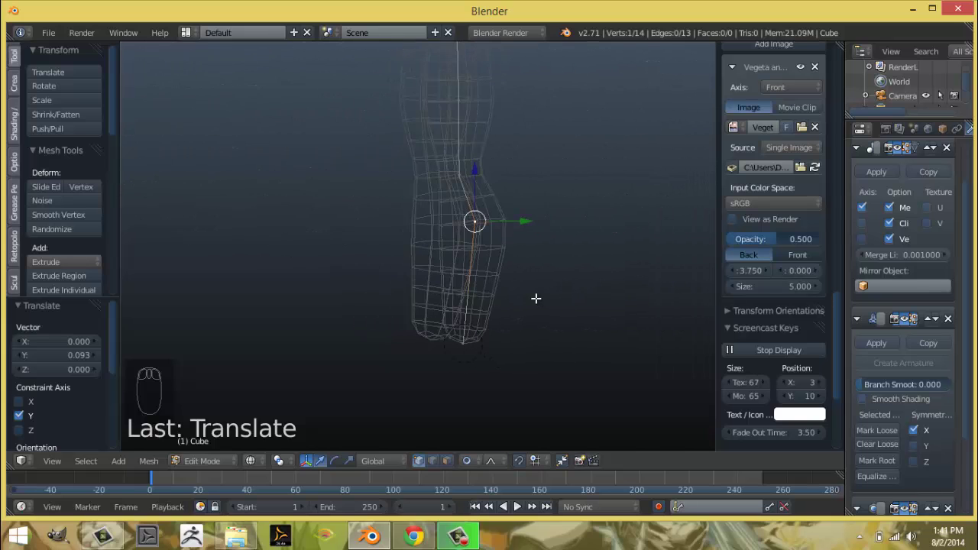
key("KP_3")
scroll(510, 225, "up", 2)
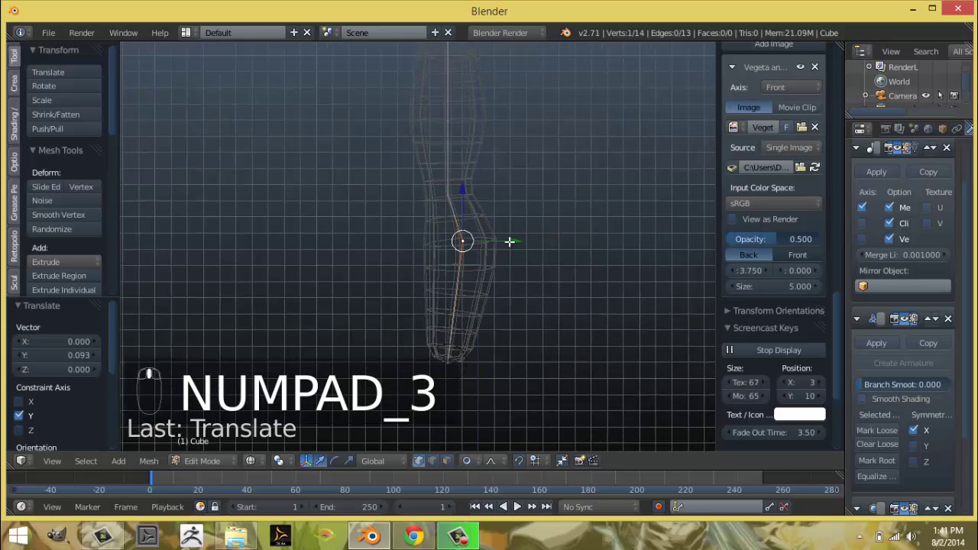
mouse_move(523, 269)
left_mouse_down()
mouse_move(592, 284)
mouse_move(520, 275)
left_mouse_up()
middle_click_drag(520, 275, 570, 293)
key("KP_1")
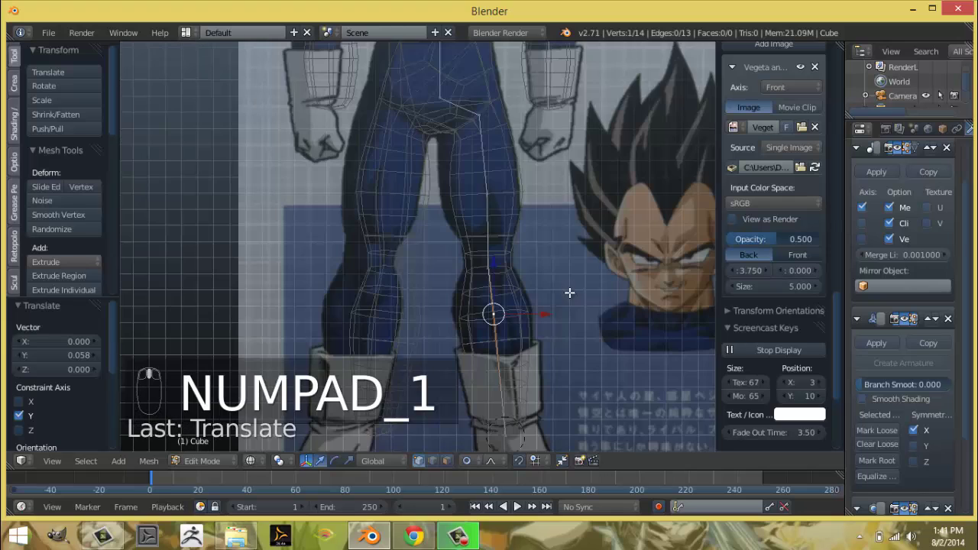
scroll(515, 145, "up", 3, "shift")
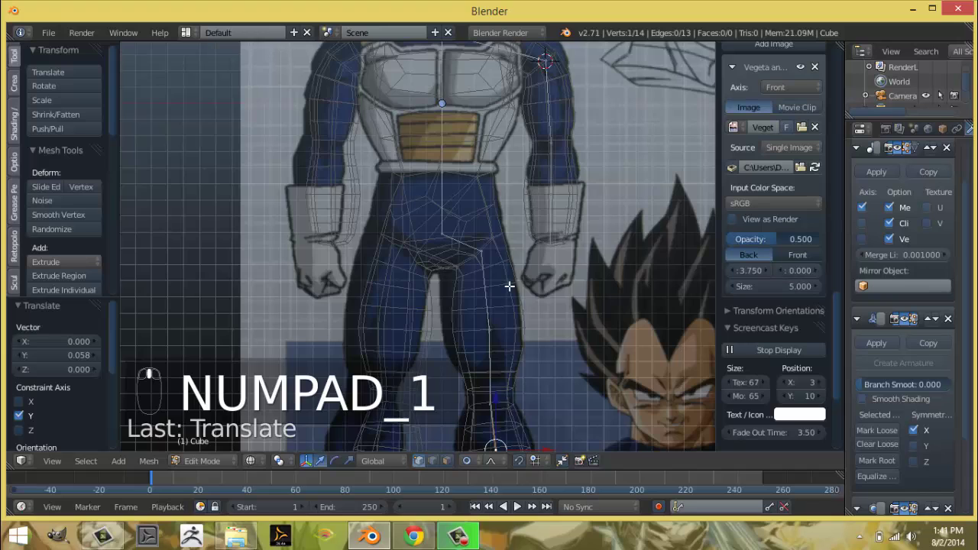
mouse_move(509, 286)
middle_mouse_down()
mouse_move(436, 288)
mouse_move(506, 293)
middle_mouse_up()
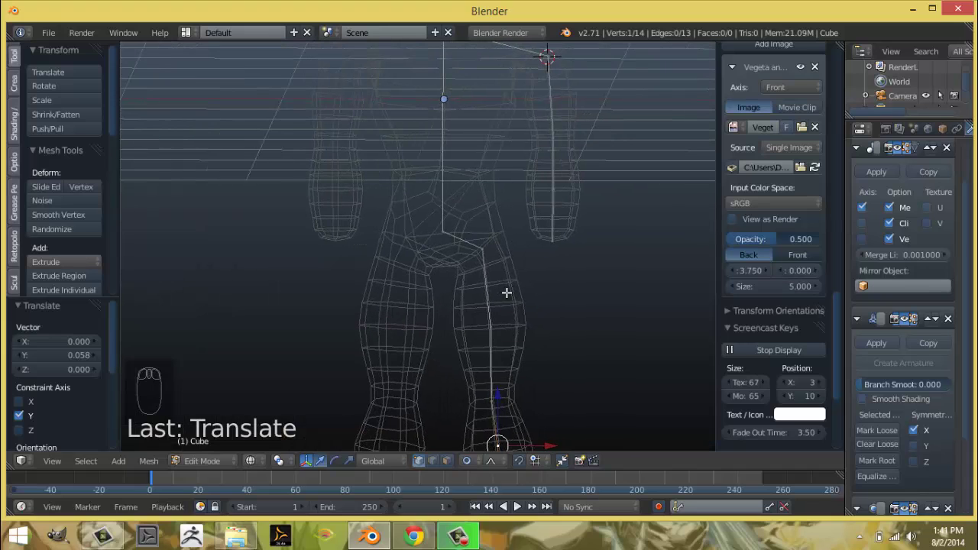
key("KP_1")
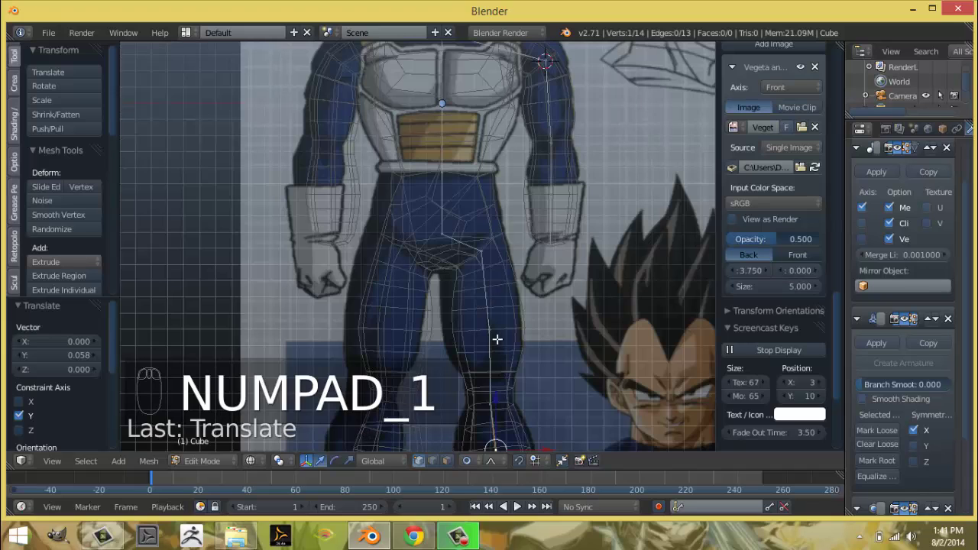
middle_click_drag(497, 340, 492, 200, "shift")
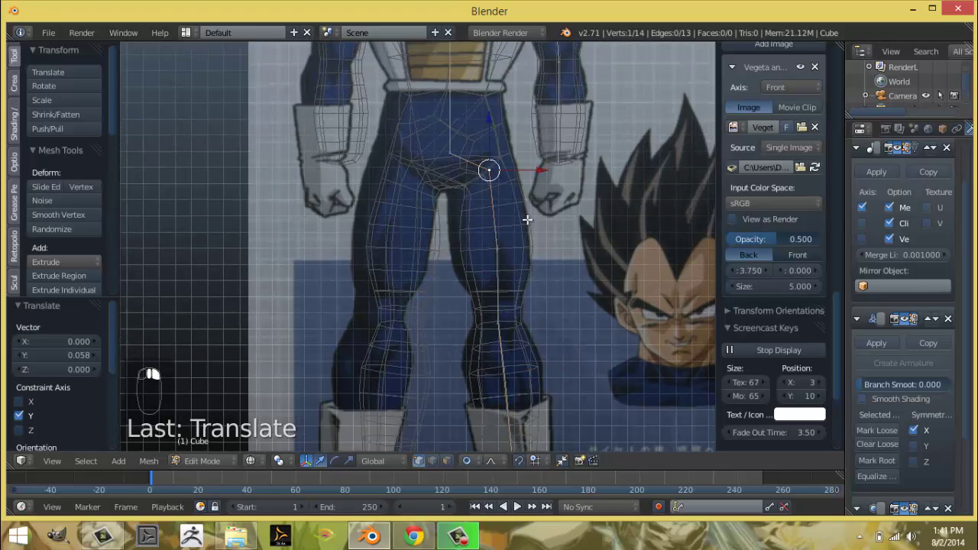
key("ctrl+a")
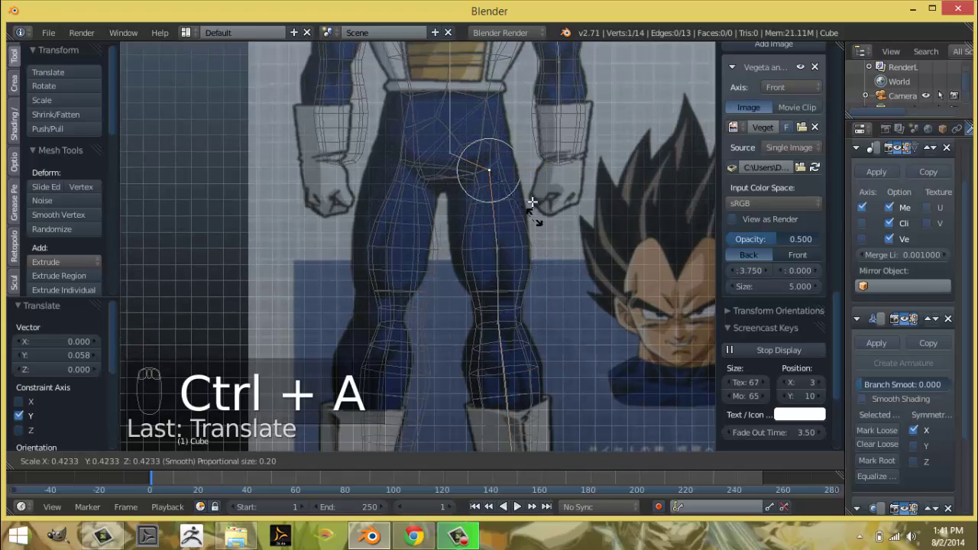
right_click(538, 254)
In shaded view, move the calf's midpoint vertex about -0.153 along Y.
mouse_move(474, 272)
middle_mouse_down()
mouse_move(504, 295)
mouse_move(467, 295)
mouse_move(518, 348)
mouse_move(525, 366)
mouse_move(511, 371)
middle_mouse_up()
left_click(516, 354)
key("z")
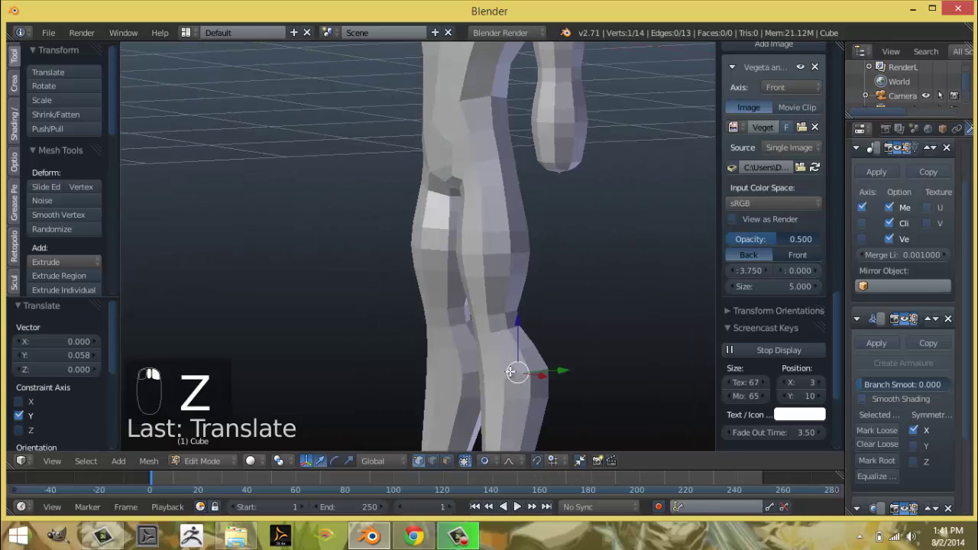
left_click_drag(563, 368, 526, 376)
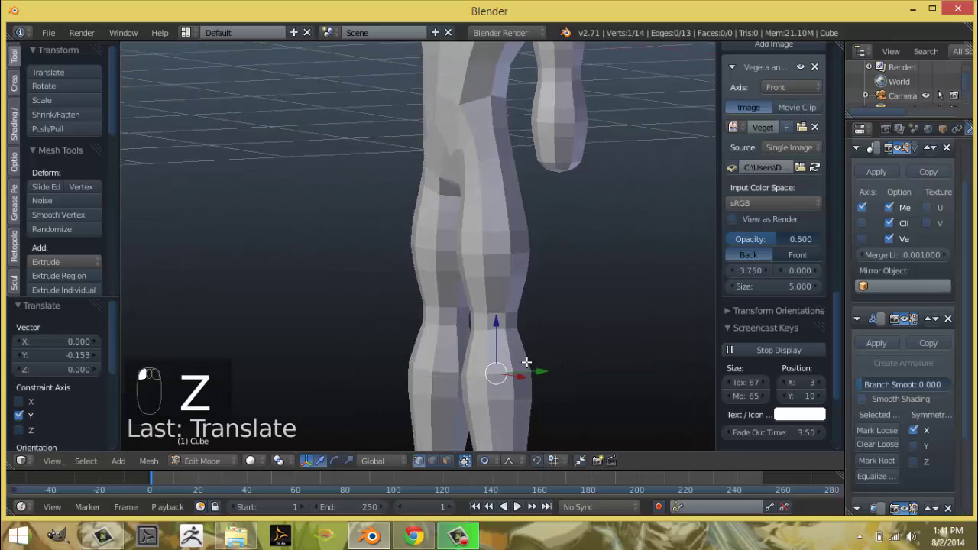
mouse_move(527, 375)
middle_mouse_down()
mouse_move(620, 361)
mouse_move(494, 371)
middle_mouse_up()
key("z")
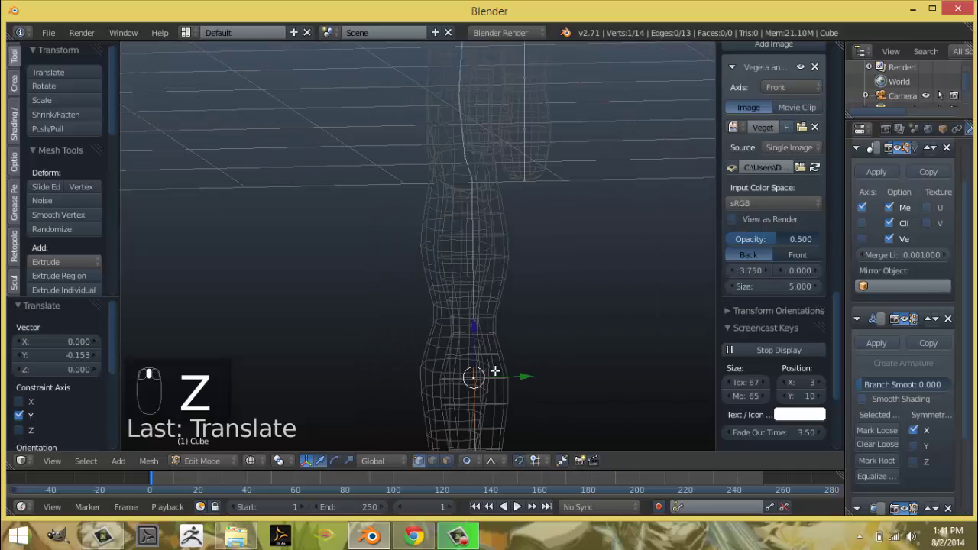
In side view, undo the recent Y-axis moves of the calf's midpoint vertex.
key("KP_3")
key("ctrl+z")
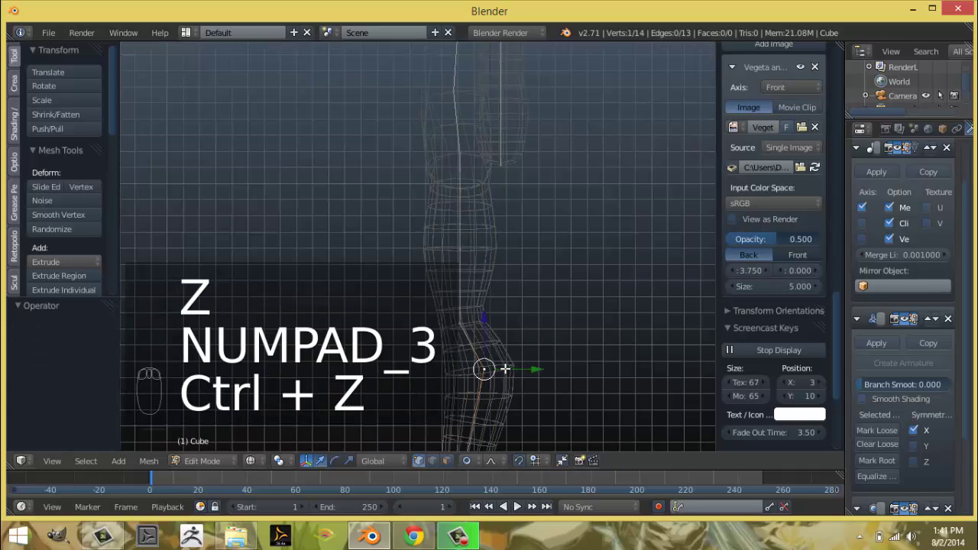
key("ctrl+z")
key("ctrl+z")
key("ctrl+z")
key("ctrl+z")
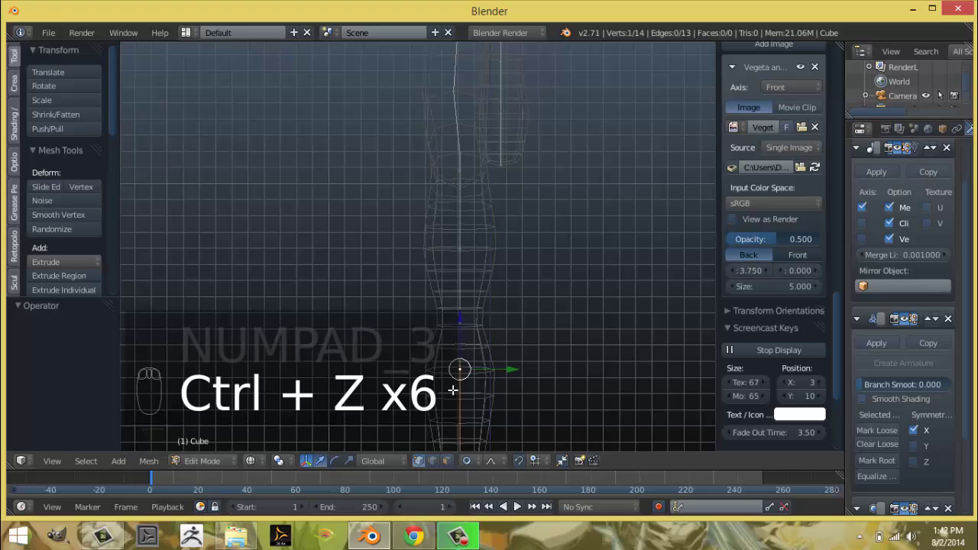
Select only the pelvis vertex at the bottom of the spine and mark it as the Skin modifier's root.
middle_click_drag(455, 391, 568, 398)
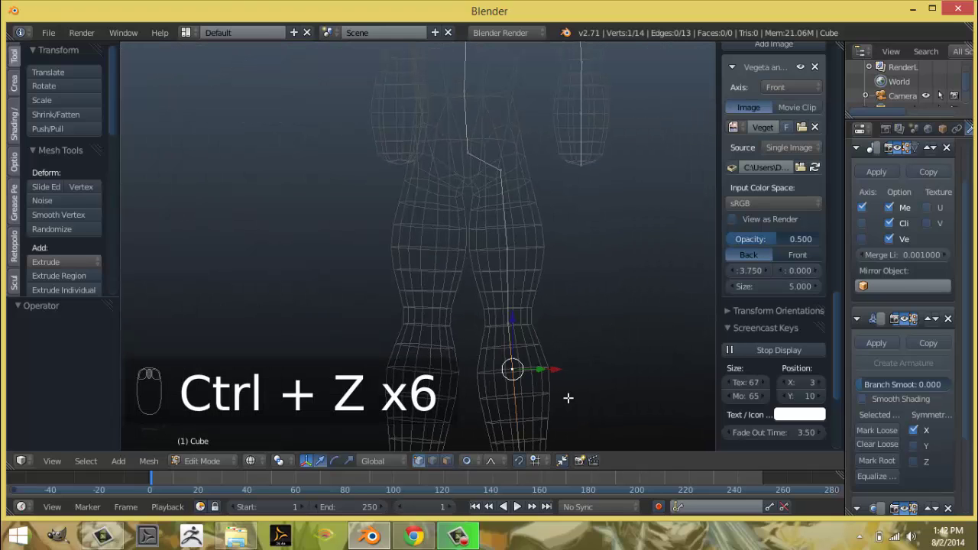
key("a")
key("a")
key("a")
key("a")
key("a")
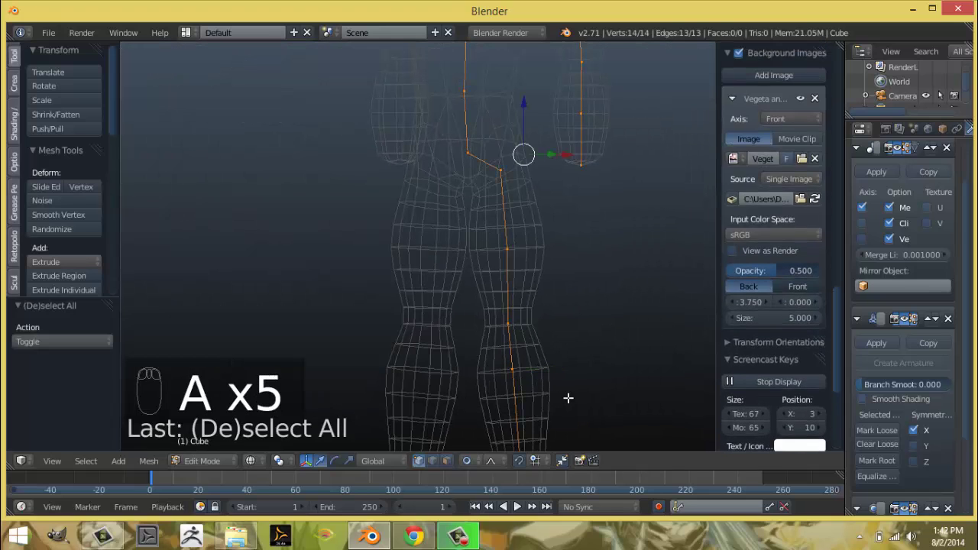
key("a")
right_click(467, 152)
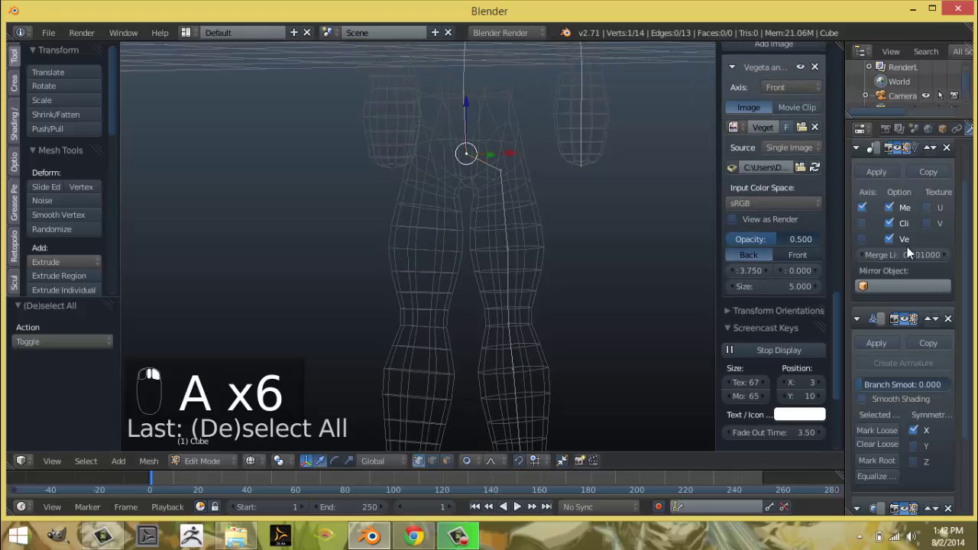
left_click(878, 461)
In side view, move the calf's midpoint vertex about 0.098 along Y, and return to the front wireframe view.
middle_click_drag(688, 298, 550, 239)
key("KP_3")
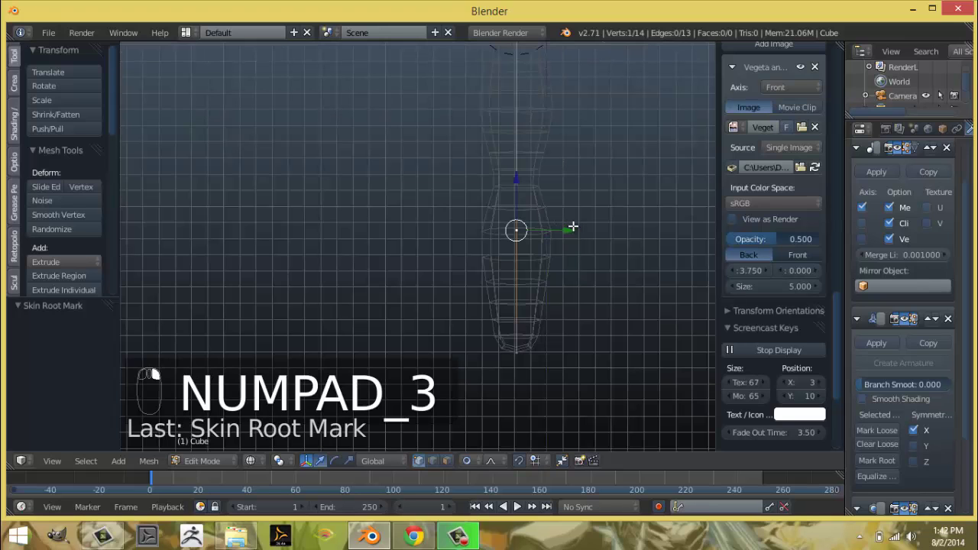
left_click_drag(572, 227, 589, 230)
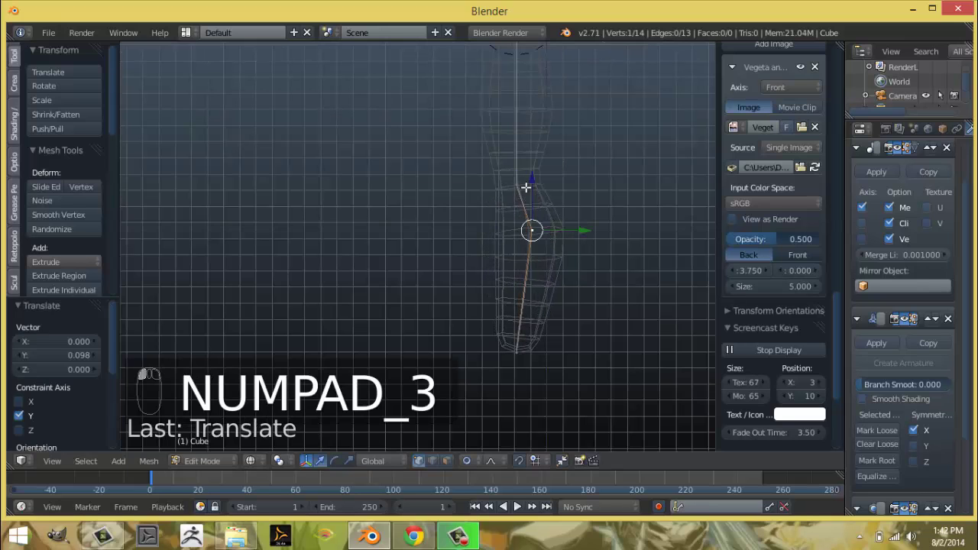
mouse_move(589, 230)
middle_mouse_down()
mouse_move(618, 192)
mouse_move(530, 259)
mouse_move(603, 262)
middle_mouse_up()
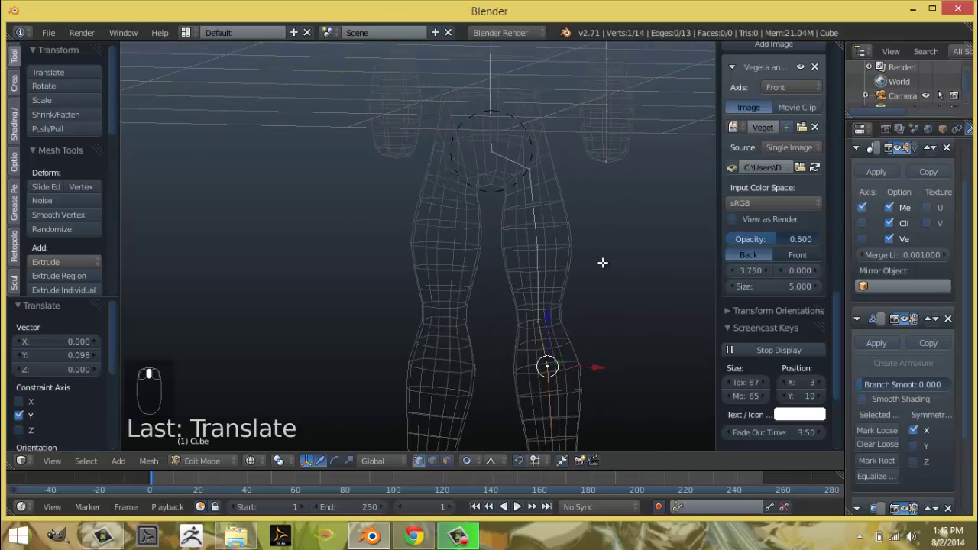
key("z")
key("KP_1")
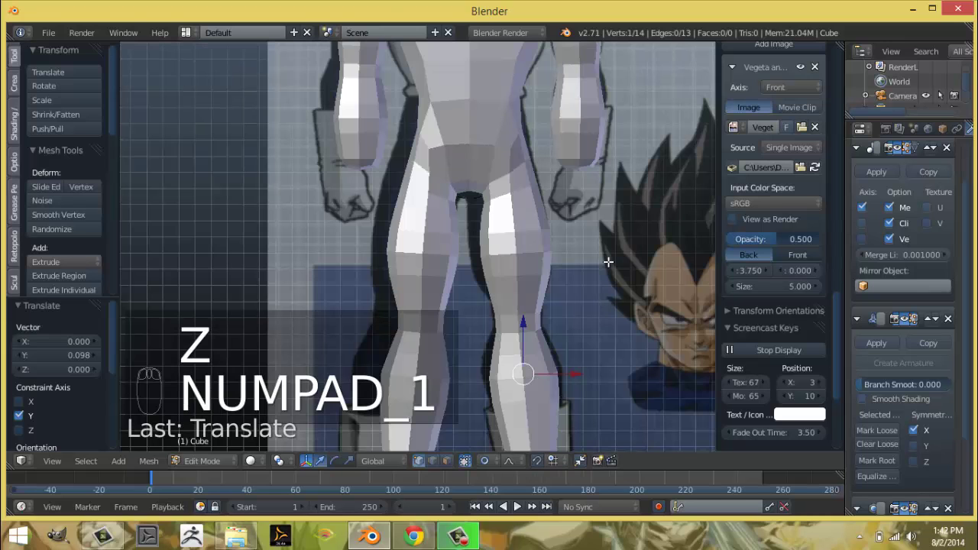
key("z")
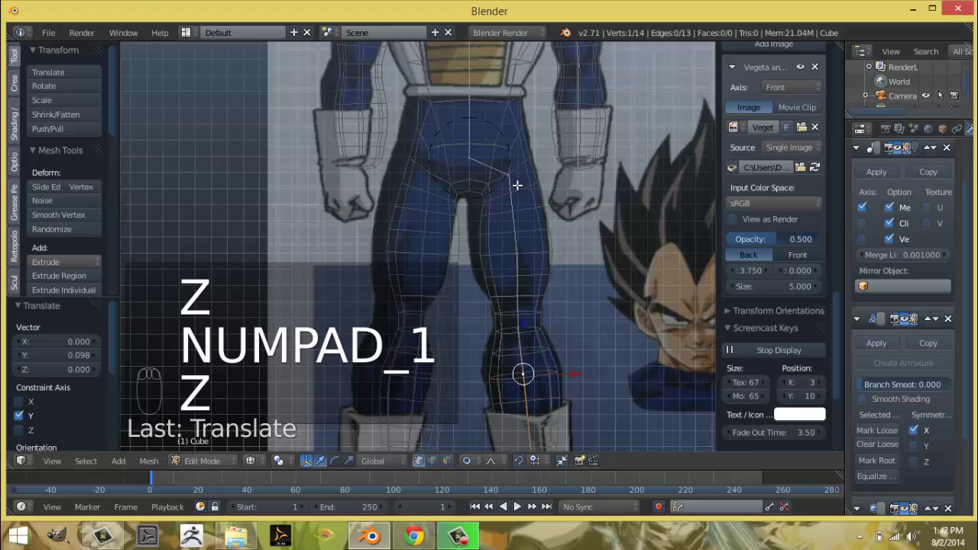
Select the pelvis vertex, widen the modifier settings area and hide the 3D view's tool and properties regions.
right_click(469, 158)
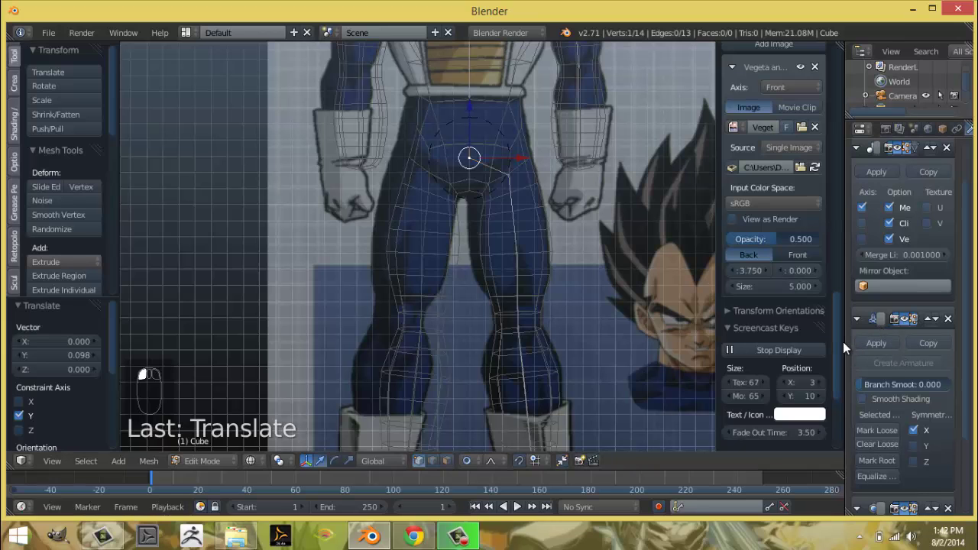
left_click_drag(844, 340, 717, 331)
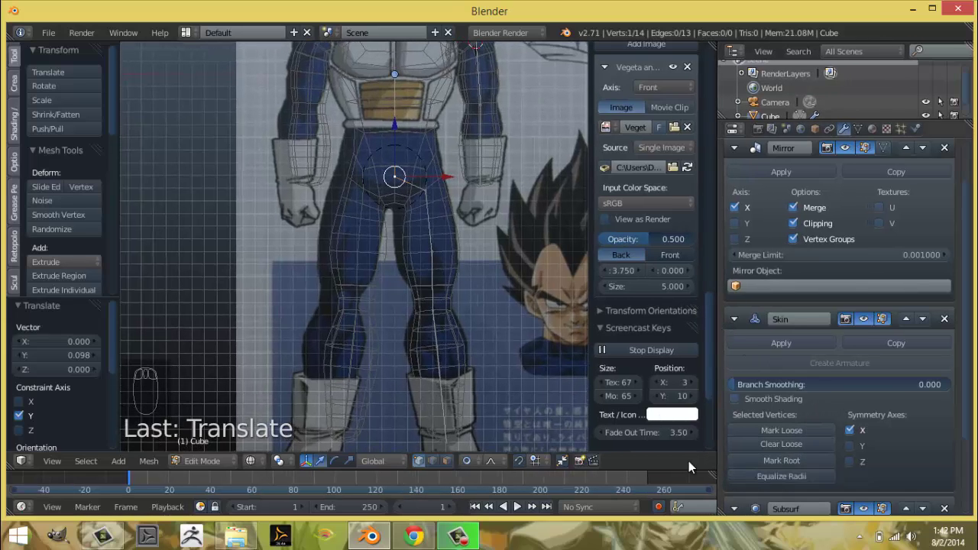
key("n")
key("t")
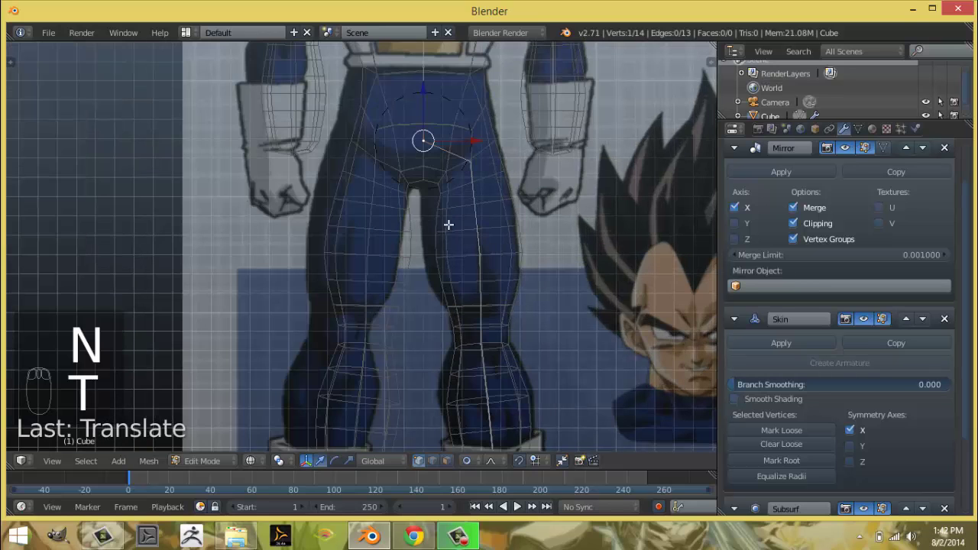
Examine the shaded legs, torso and arms at an angle and against the front reference image.
scroll(448, 223, "down", 3)
middle_click_drag(511, 248, 572, 375, "shift")
mouse_move(563, 240)
middle_mouse_down("shift")
mouse_move(566, 231)
mouse_move(474, 291)
mouse_move(321, 252)
mouse_move(301, 276)
mouse_move(602, 264)
mouse_move(507, 267)
mouse_move(537, 232)
mouse_move(428, 212)
mouse_move(423, 225)
mouse_move(477, 225)
middle_mouse_up("shift")
key("z")
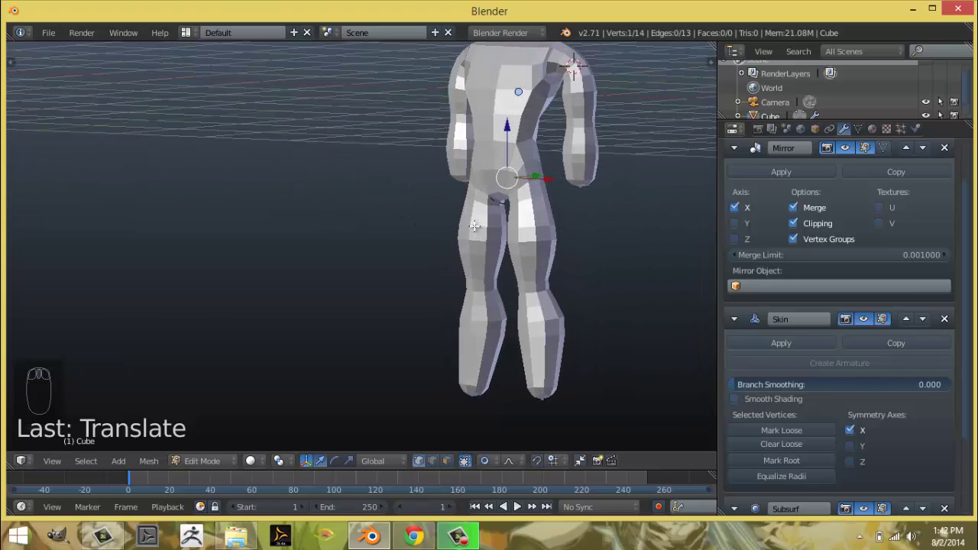
key("KP_1")
middle_click_drag(554, 288, 496, 259, "ctrl")
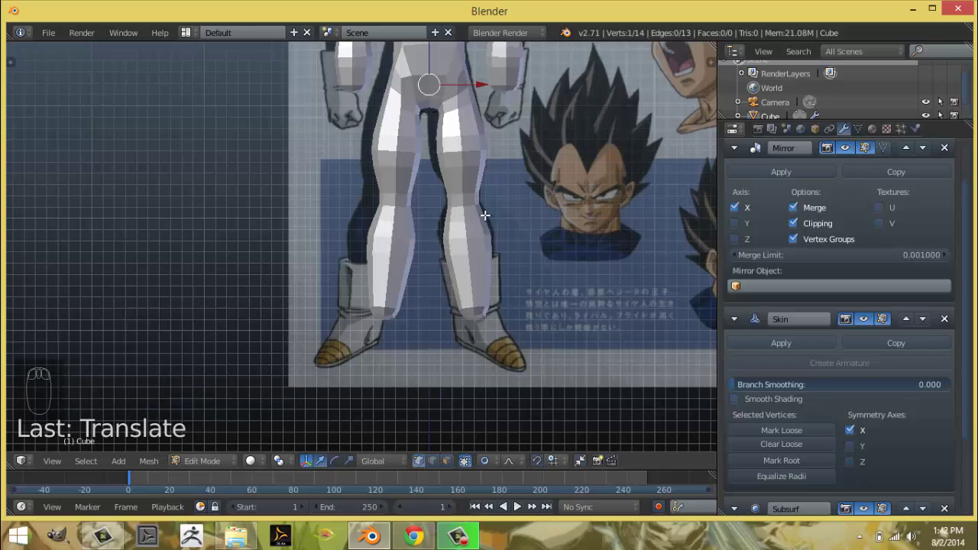
middle_click_drag(466, 219, 494, 306, "shift")
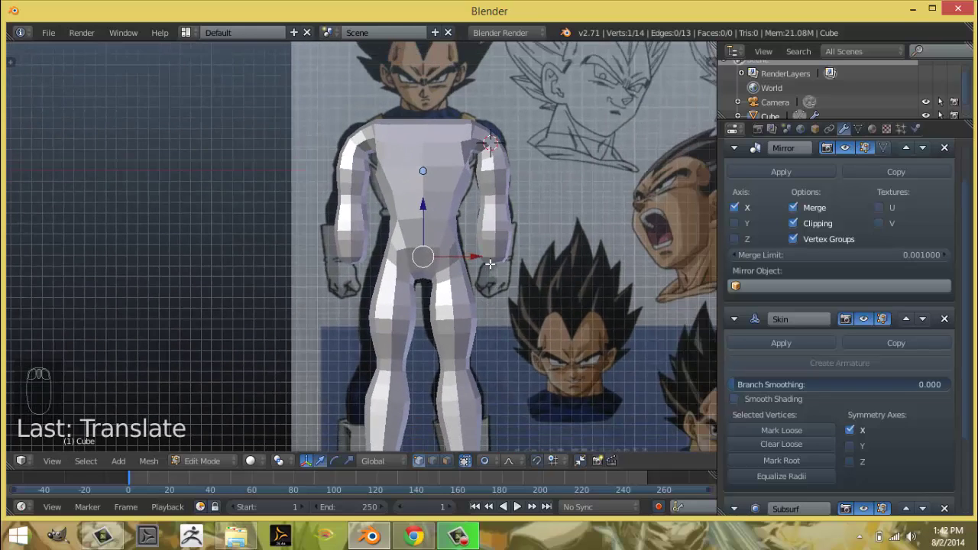
scroll(517, 224, "up", 3)
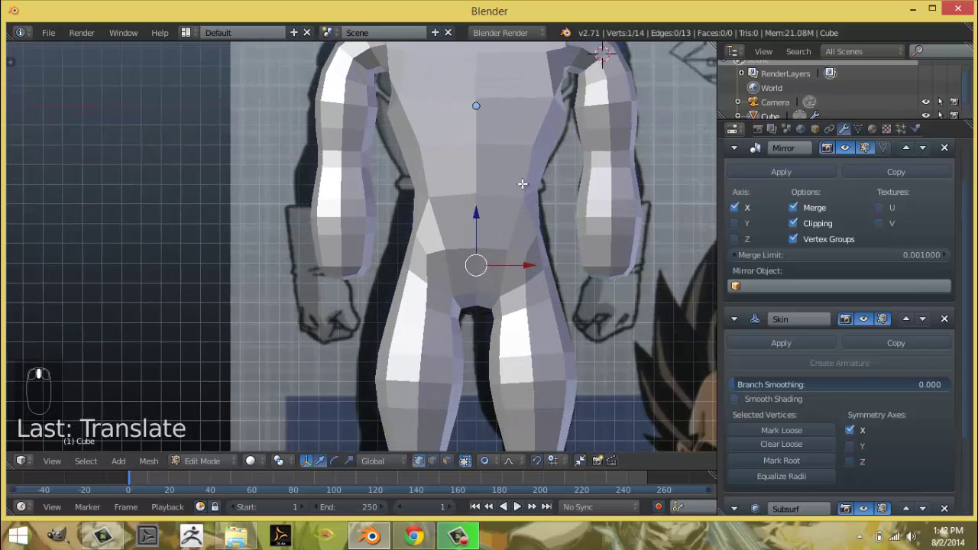
middle_click_drag(524, 183, 454, 273, "shift")
In wireframe, box-select the arm's five vertices from shoulder to hand and set the pivot point to the 3D cursor.
key("z")
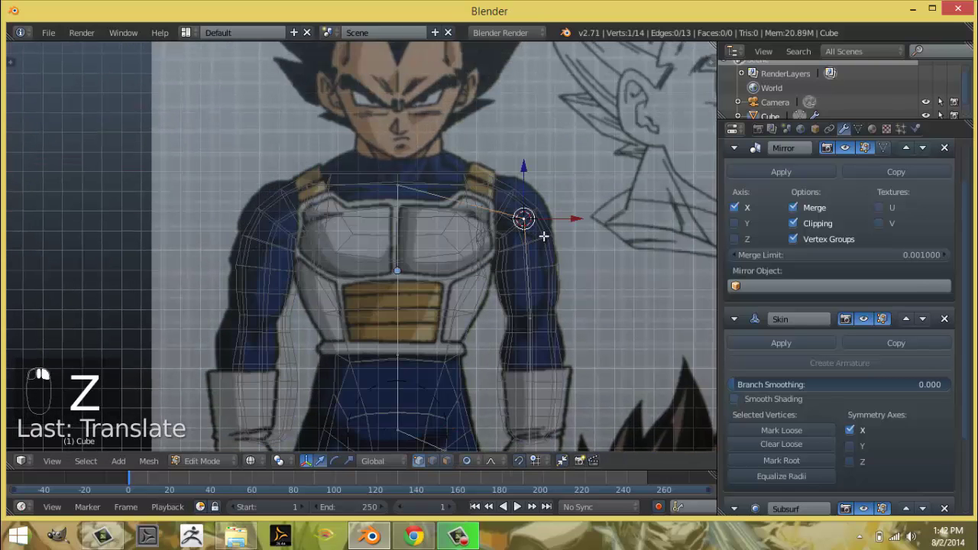
scroll(544, 236, "down", 5, "shift")
key("b")
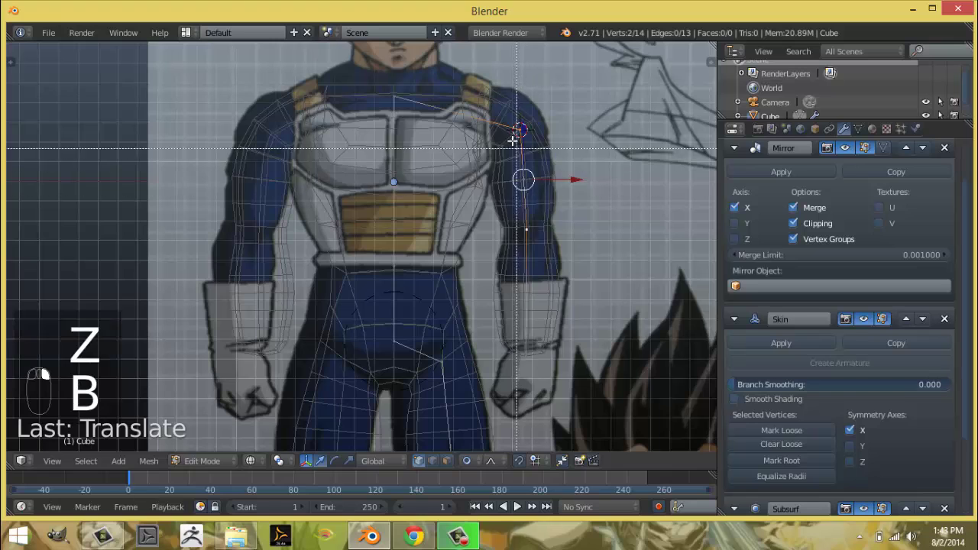
left_click_drag(512, 136, 567, 386)
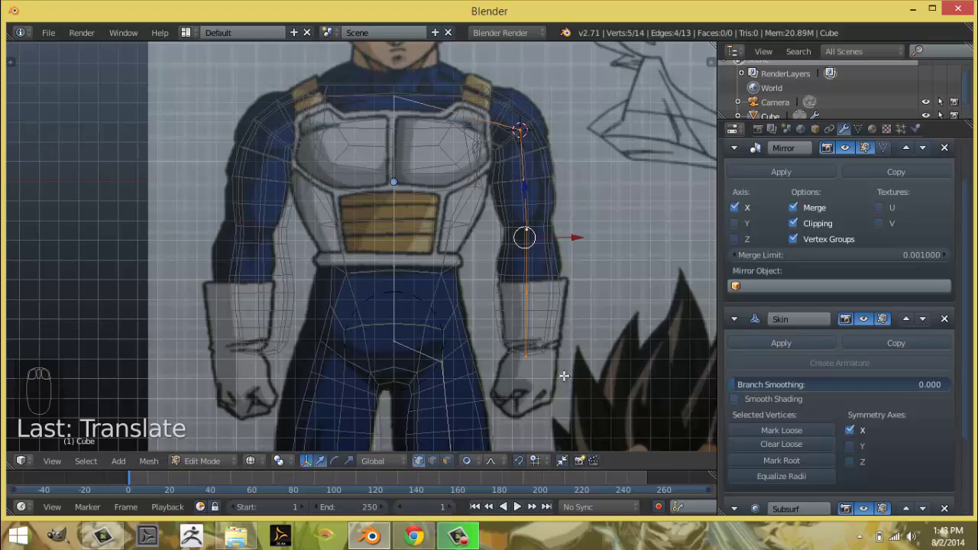
key("period")
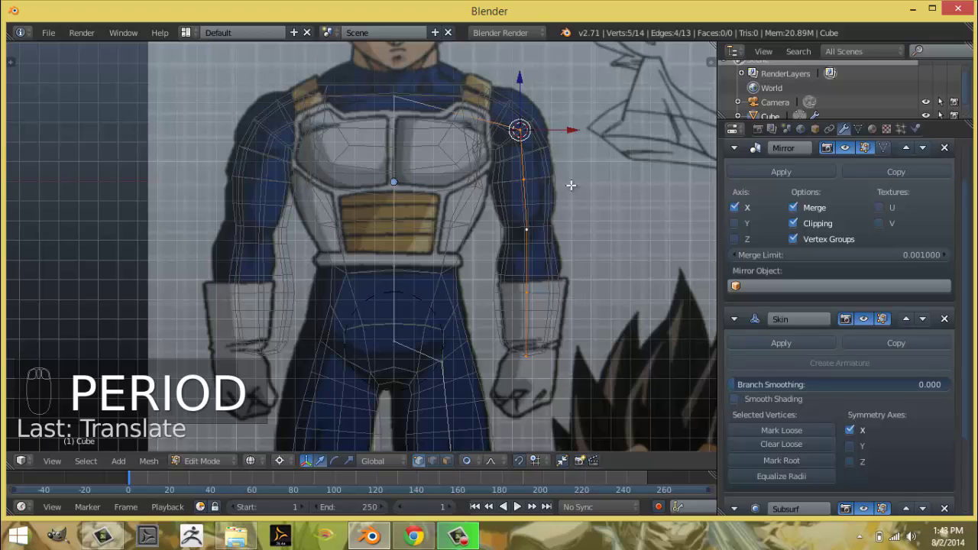
Rotate the arm outward about the shoulder to nearly horizontal, and shift it about 0.07 along both X and Z.
scroll(571, 184, "down", 3)
key("r")
key("r")
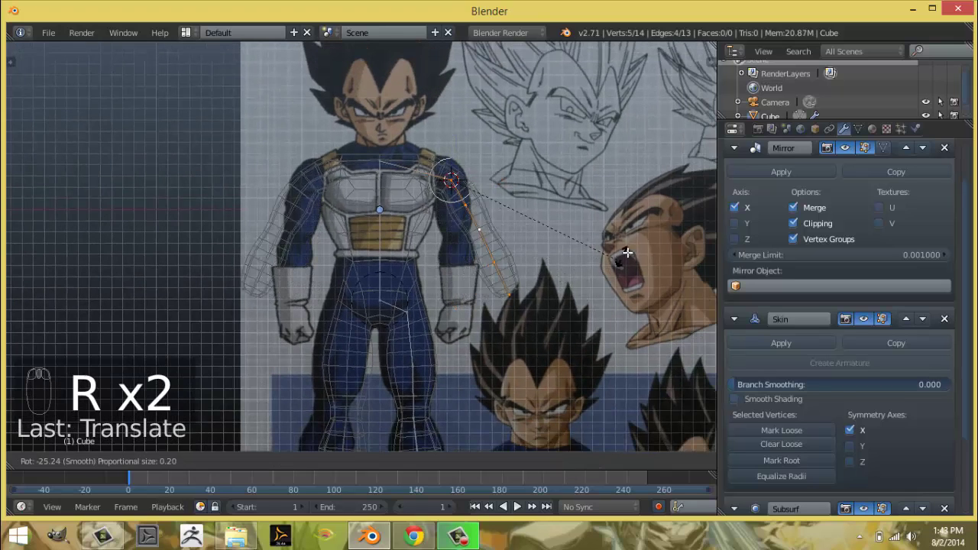
left_click(615, 93)
key("g")
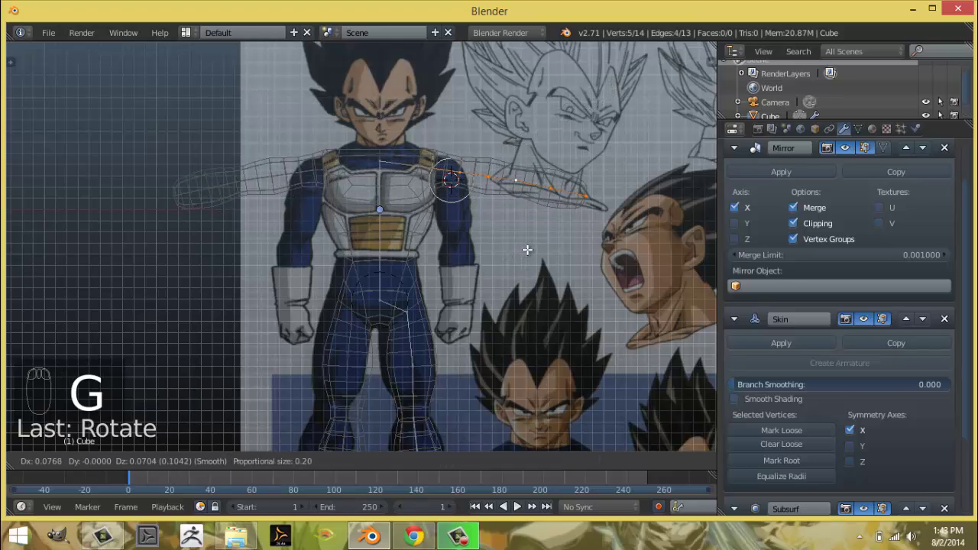
left_click(524, 250)
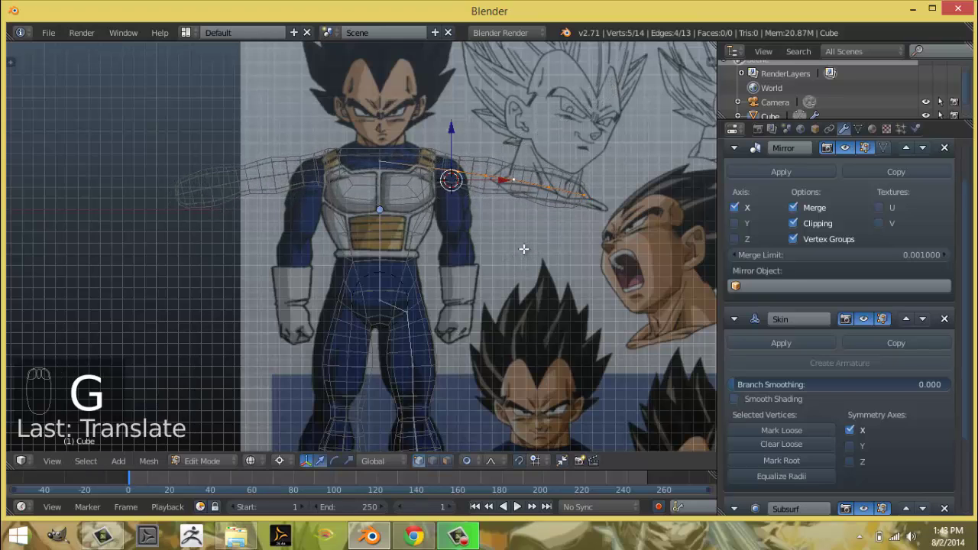
Select the mid-chest vertex on the body's centre line and shrink its skin to about 0.81 in front wireframe view.
key("z")
scroll(474, 231, "up", 2)
mouse_move(489, 207)
middle_mouse_down()
mouse_move(404, 206)
mouse_move(627, 201)
mouse_move(474, 201)
mouse_move(541, 246)
mouse_move(540, 268)
mouse_move(616, 257)
mouse_move(482, 229)
mouse_move(491, 234)
middle_mouse_up()
key("KP_1")
key("z")
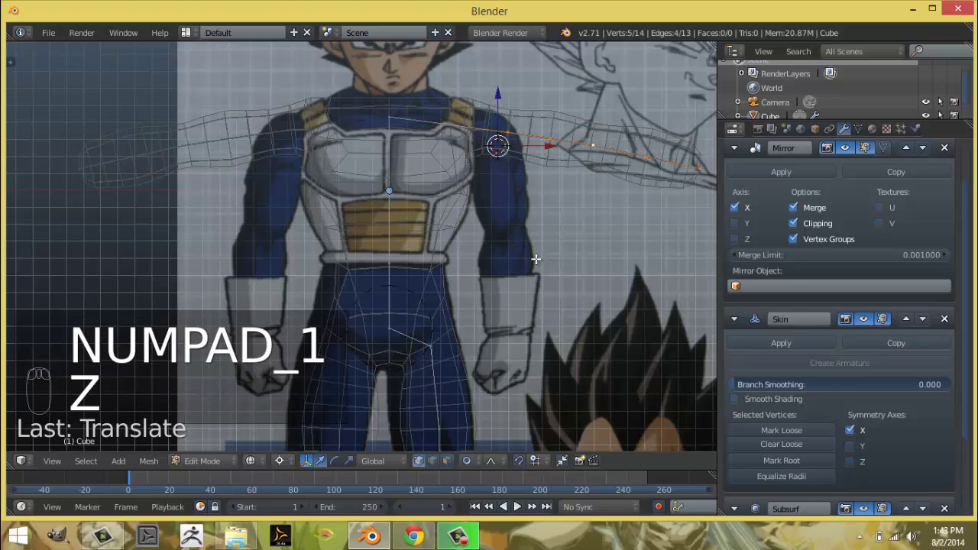
scroll(535, 262, "up", 4)
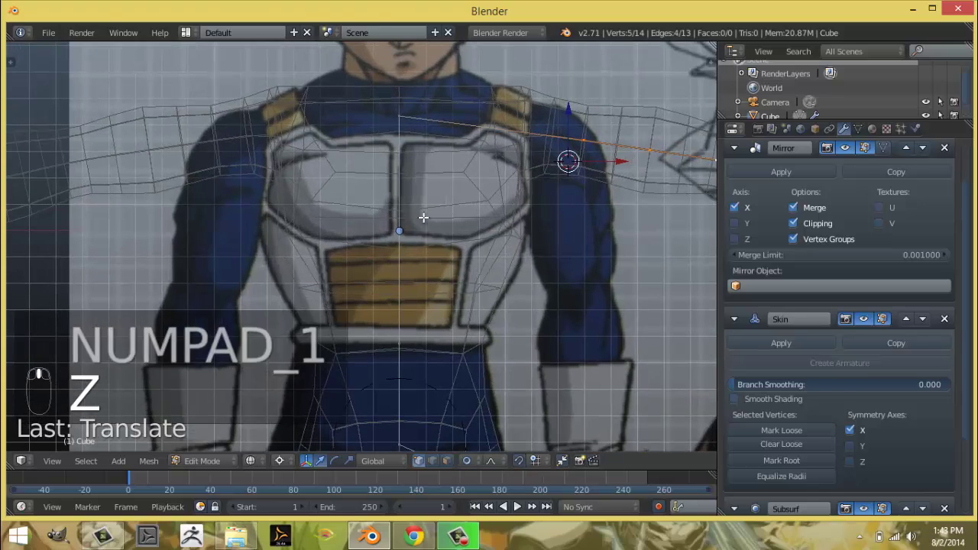
right_click(409, 227)
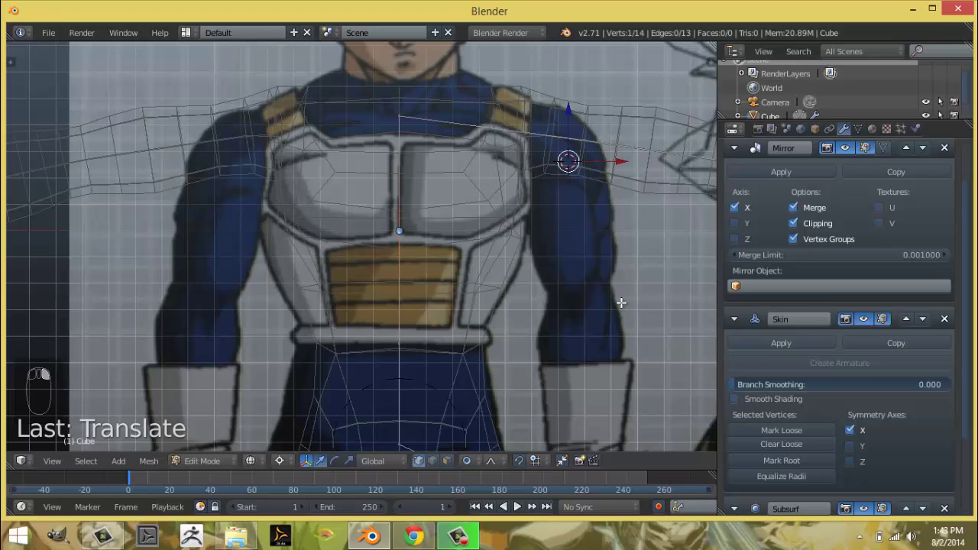
key("ctrl+a")
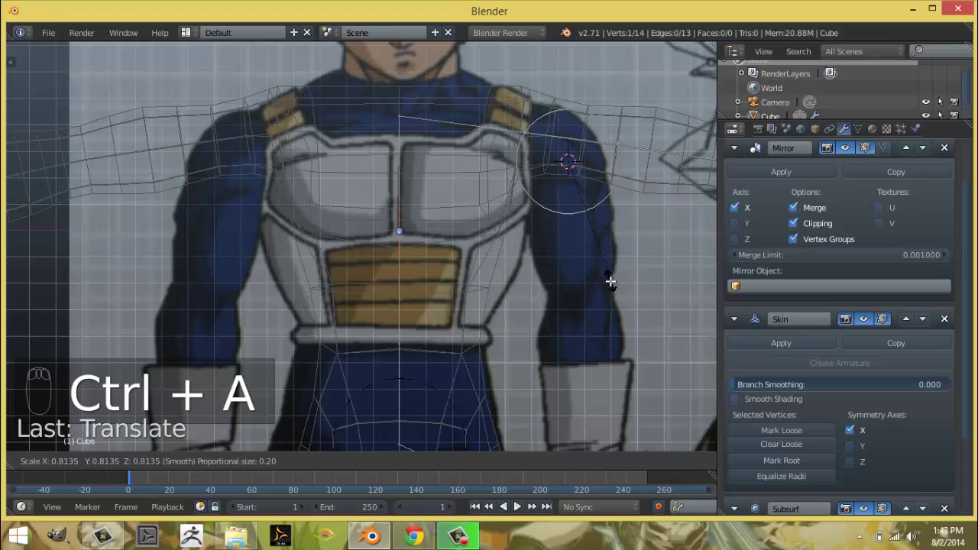
left_click(610, 281)
Scale down the skin at the topmost chest vertex, at the base of the neck.
middle_click_drag(620, 283, 579, 295)
key("KP_1")
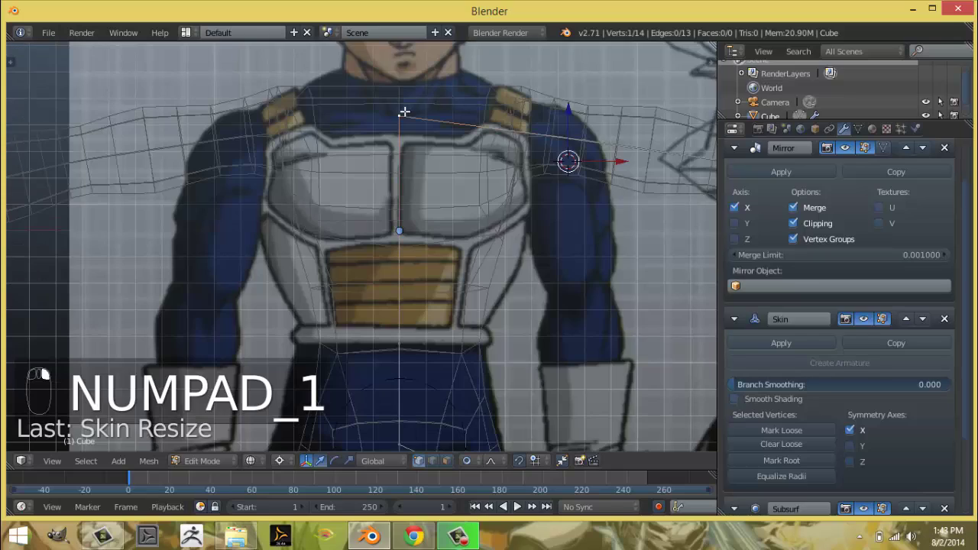
key("ctrl+a")
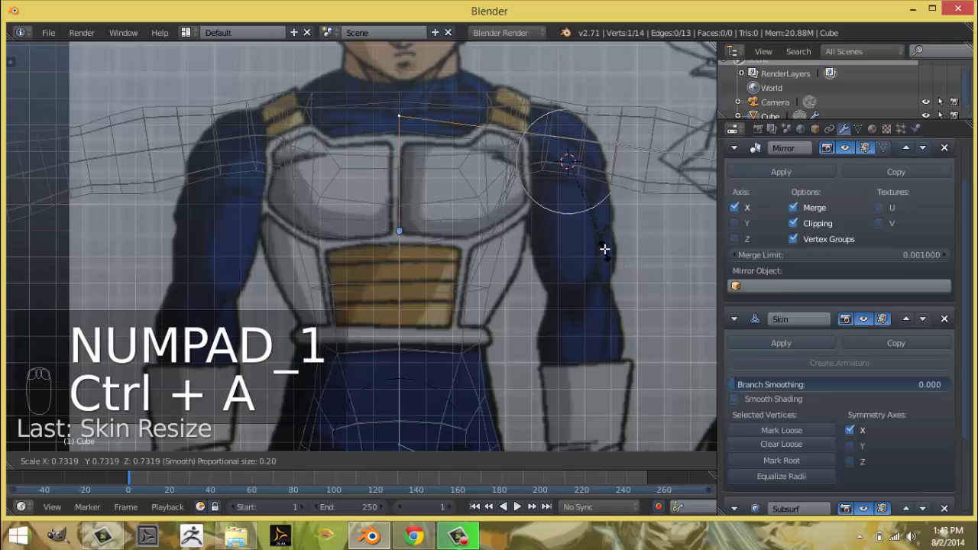
left_click(565, 228)
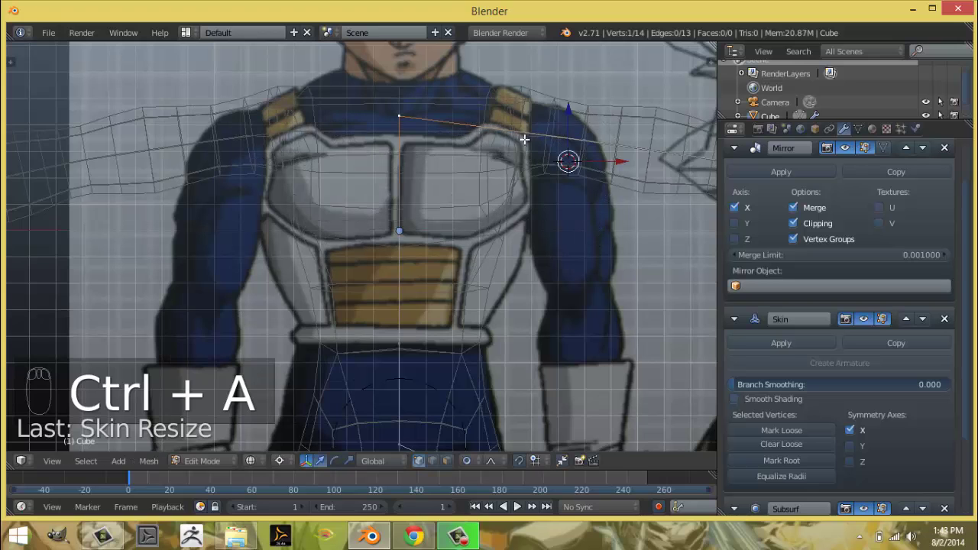
right_click(606, 138)
key("g")
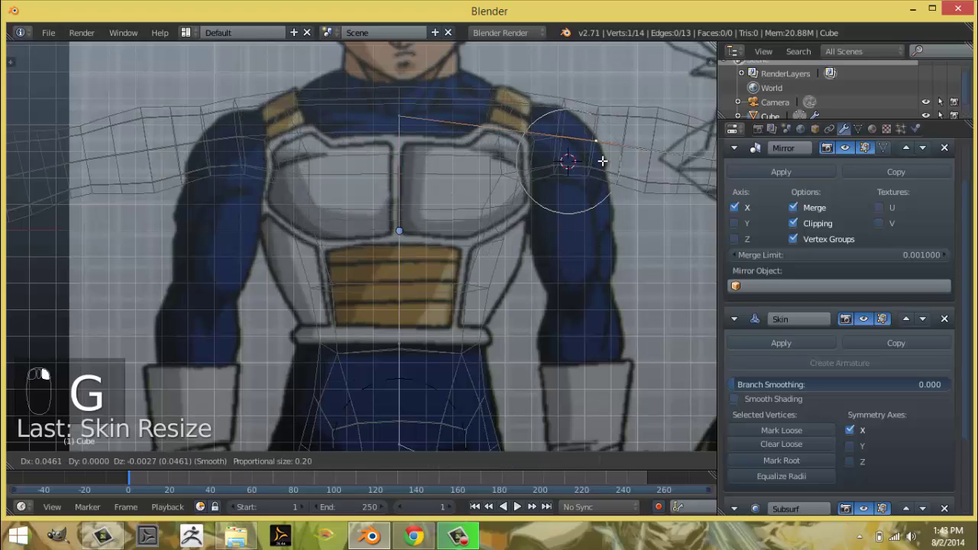
right_click(623, 166)
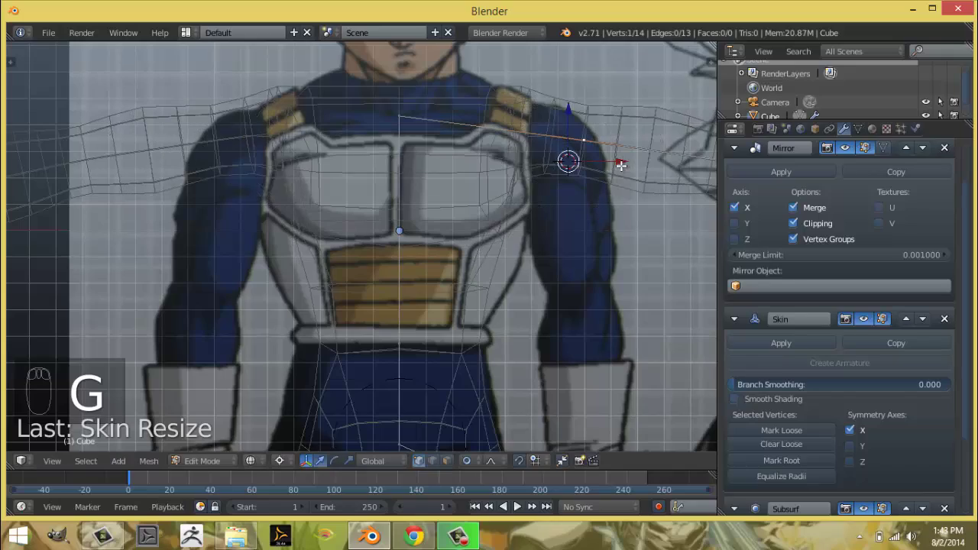
Examine the torso and arm mesh from several angles in wireframe and solid shading, in and out of Edit Mode.
middle_click_drag(575, 216, 605, 229)
key("KP_1")
middle_click_drag(530, 285, 415, 225)
key("Tab")
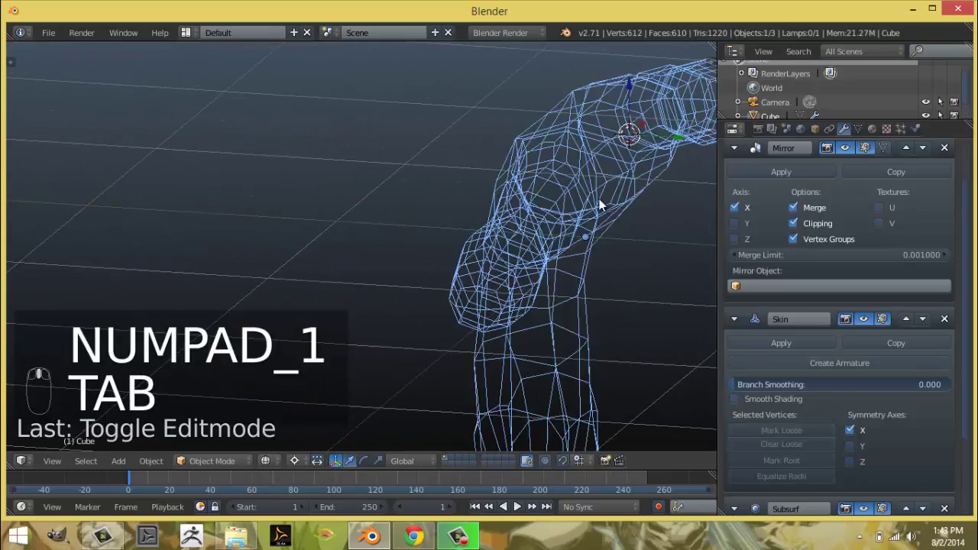
mouse_move(600, 207)
middle_mouse_down()
mouse_move(446, 225)
mouse_move(583, 207)
mouse_move(662, 227)
mouse_move(625, 207)
mouse_move(642, 195)
mouse_move(552, 187)
middle_mouse_up()
key("z")
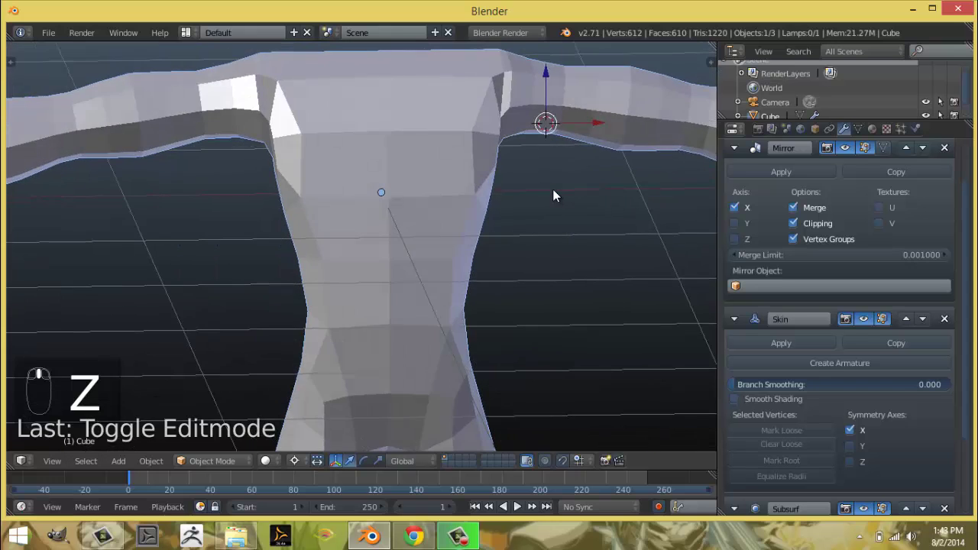
key("KP_1")
key("Tab")
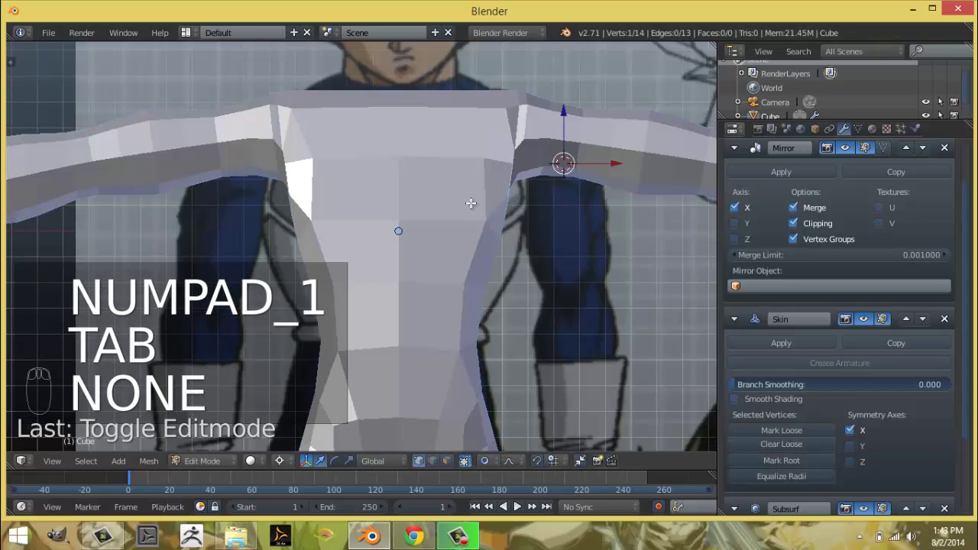
key("Tab")
key("z")
middle_click_drag(461, 192, 434, 199)
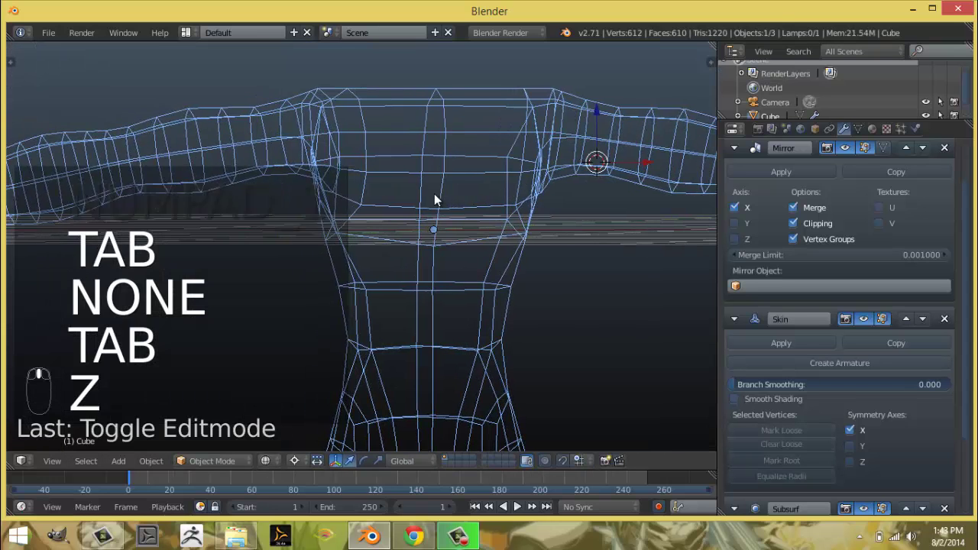
key("Tab")
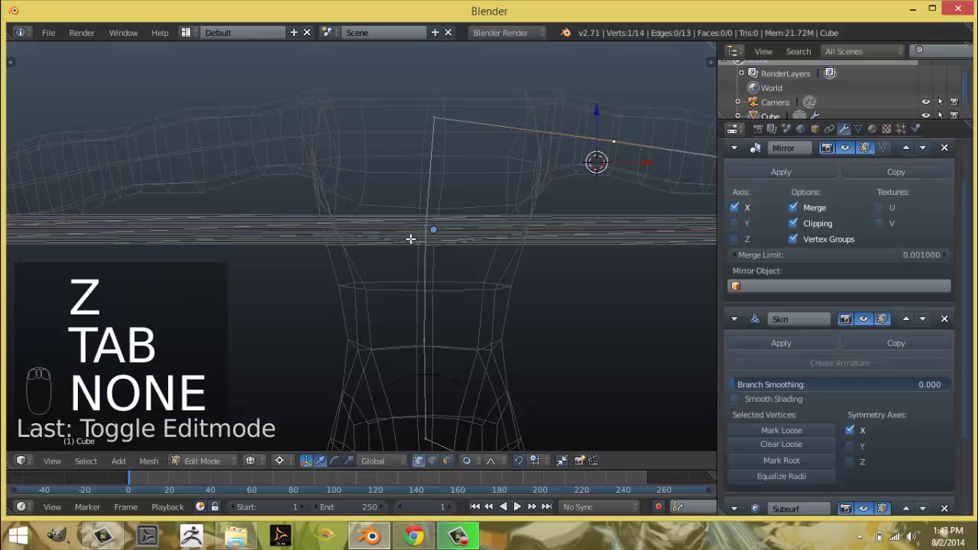
Shrink the skin at the mid-chest vertex further in front view and check the whole body in solid shading.
key("KP_1")
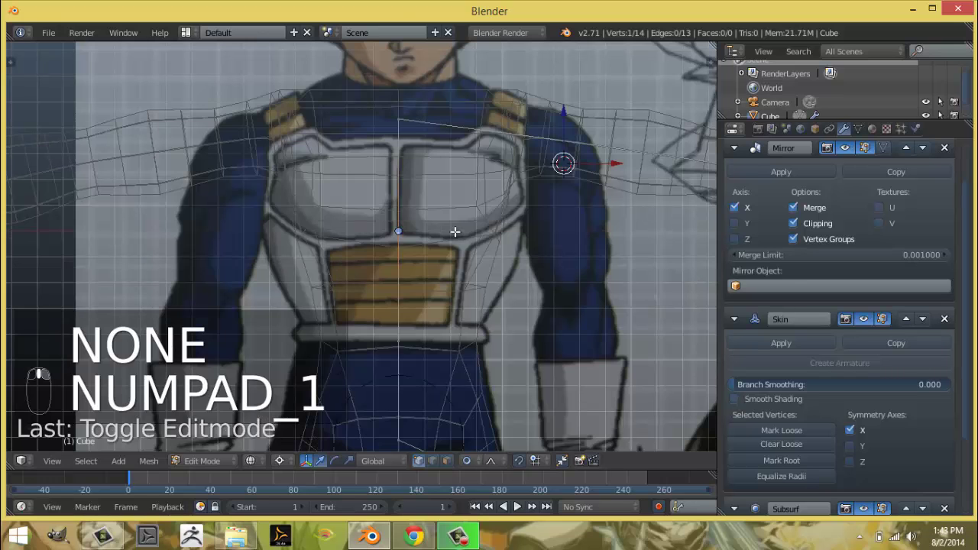
key("ctrl+a")
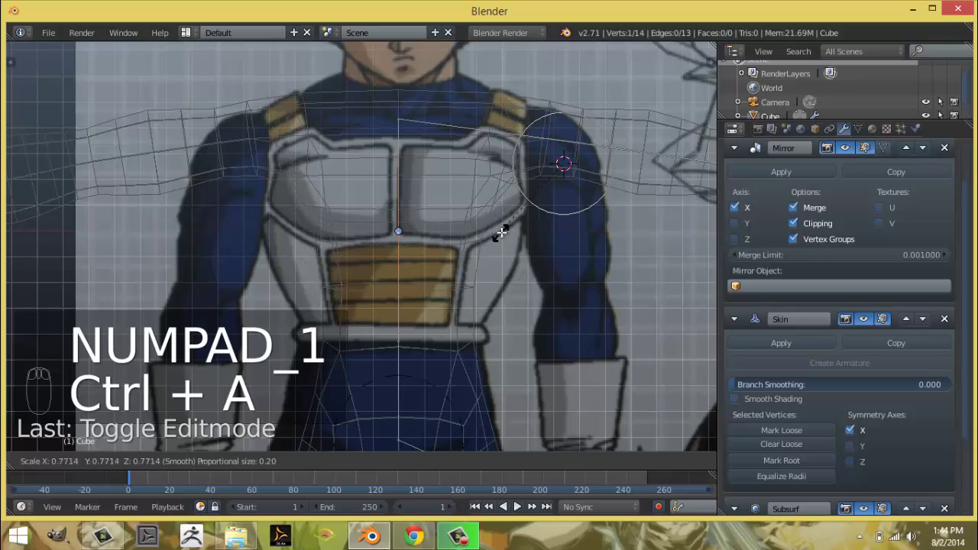
left_click(532, 236)
mouse_move(533, 236)
middle_mouse_down()
mouse_move(450, 246)
mouse_move(550, 242)
mouse_move(518, 241)
middle_mouse_up()
key("z")
key("KP_1")
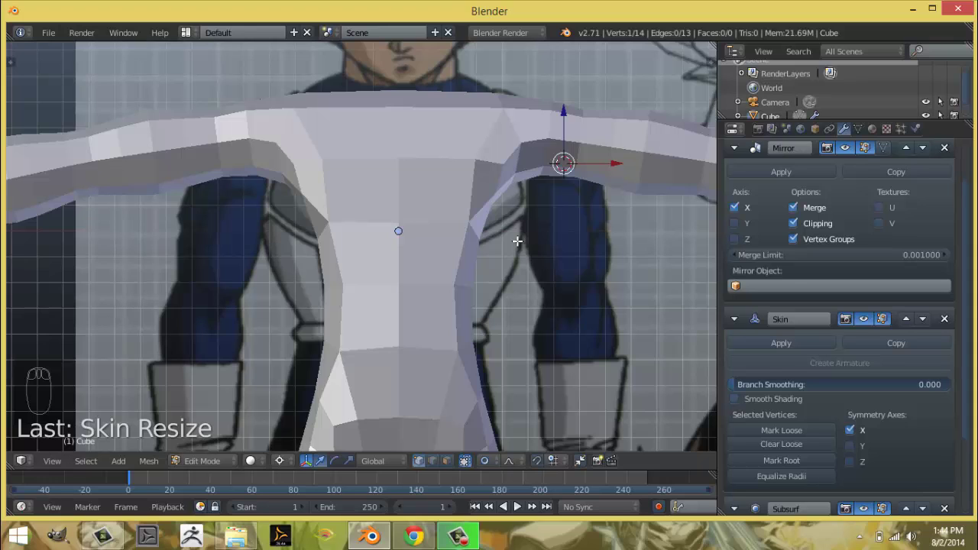
scroll(545, 201, "down", 4)
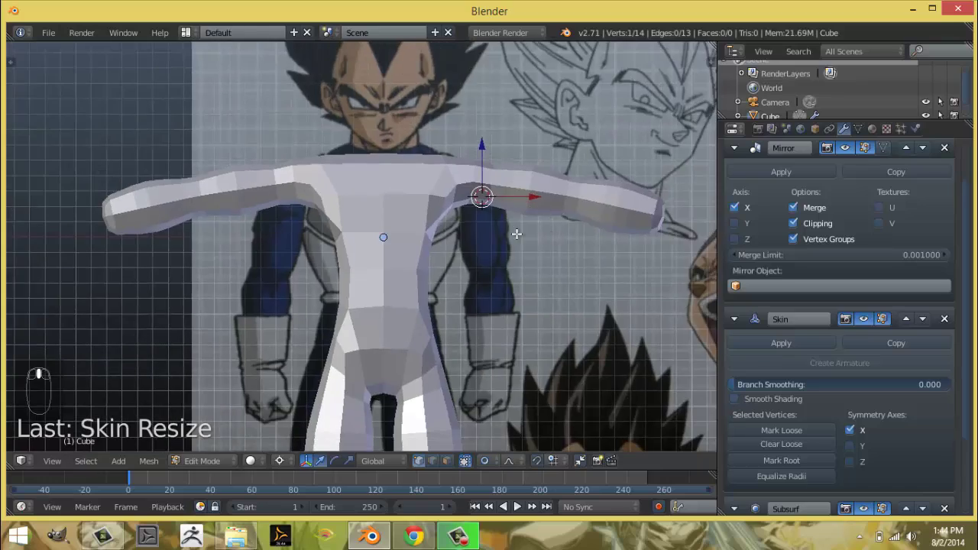
middle_click_drag(515, 232, 578, 305)
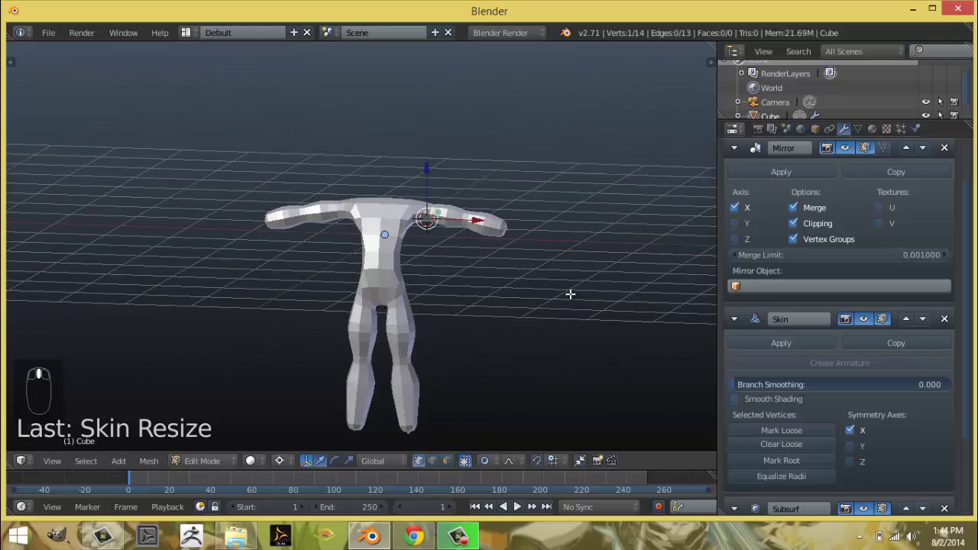
Extrude two vertices upward from the topmost chest vertex in front wireframe view, for the neck and head.
key("KP_1")
scroll(493, 285, "up", 6)
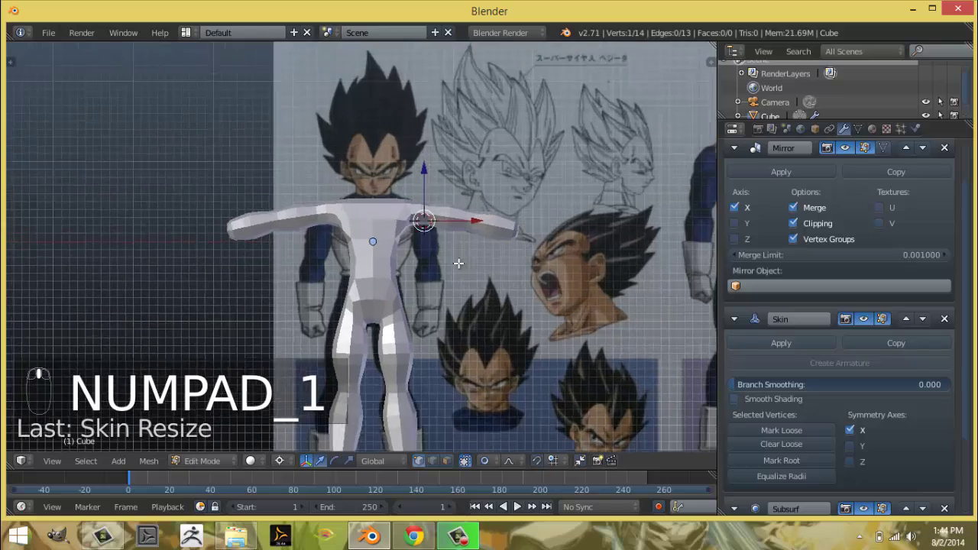
scroll(451, 222, "up", 4)
key("z")
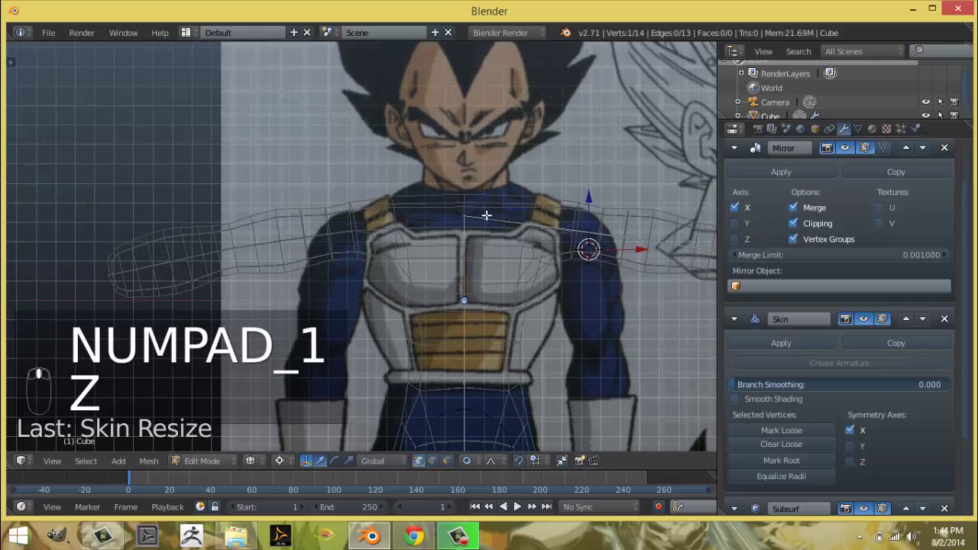
key("e")
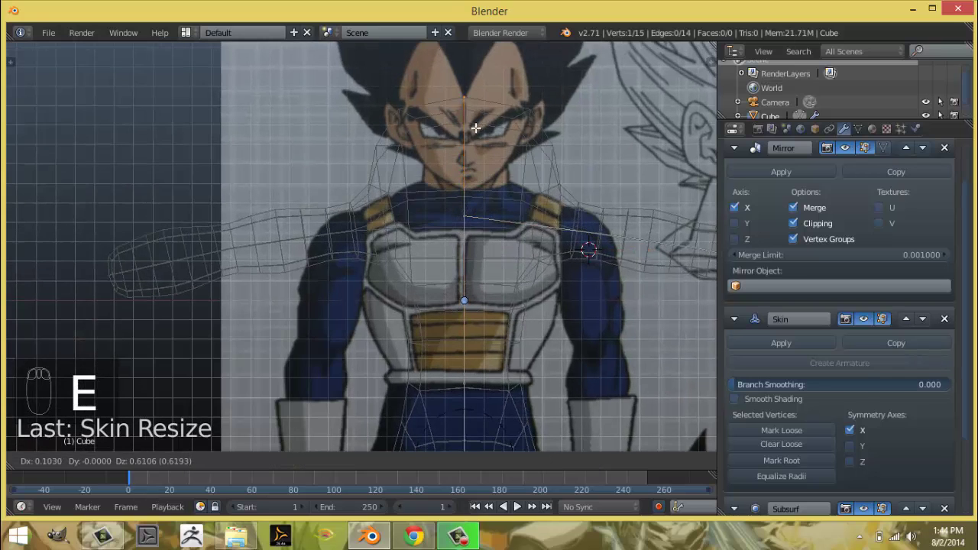
left_click(478, 221)
key("e")
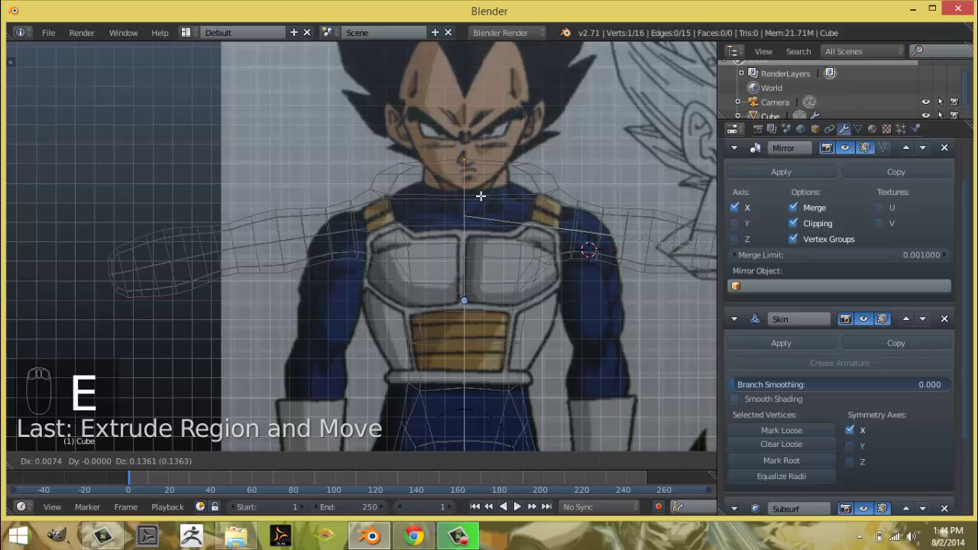
left_click(517, 200)
Set the pivot point to Median Point and shrink the skin at the new head vertex.
key("ctrl+a")
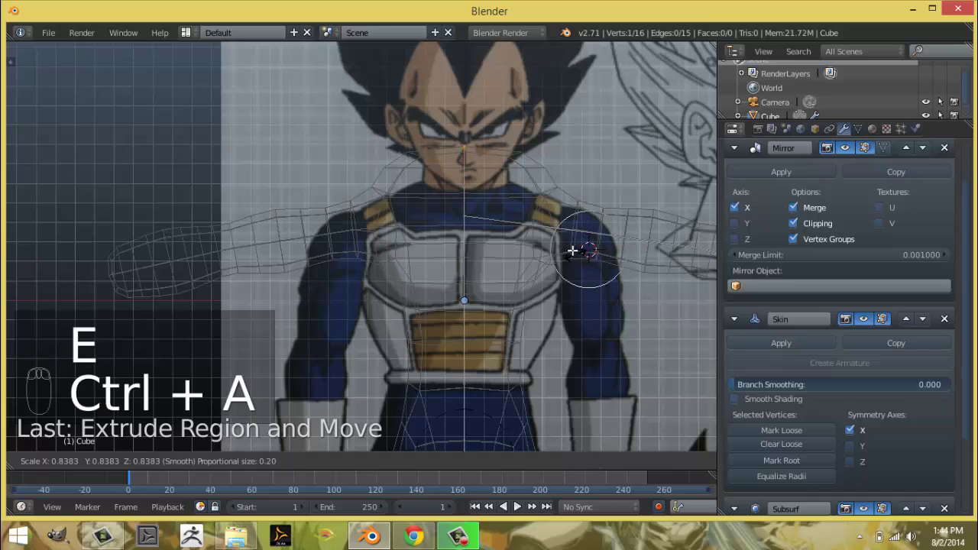
right_click(572, 242)
key("ctrl+comma")
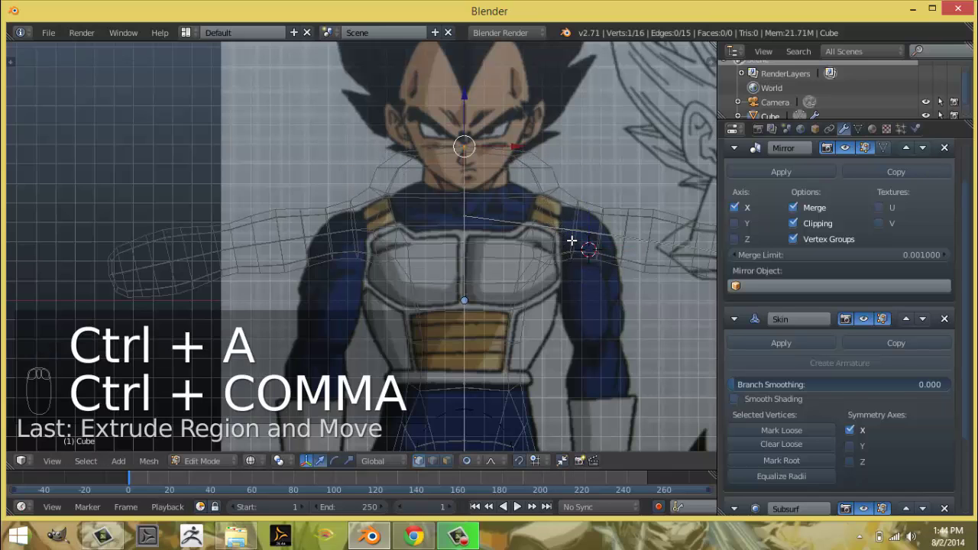
key("ctrl+a")
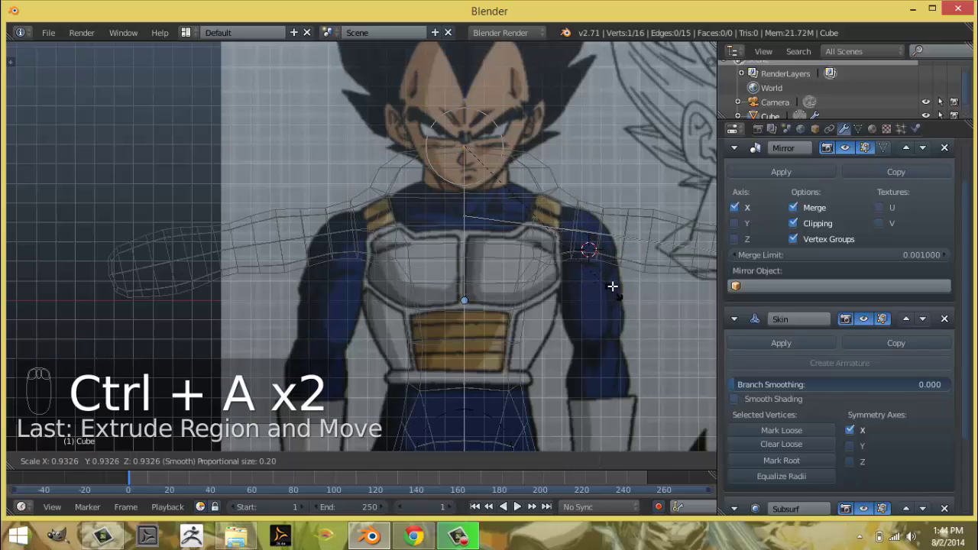
left_click(509, 175)
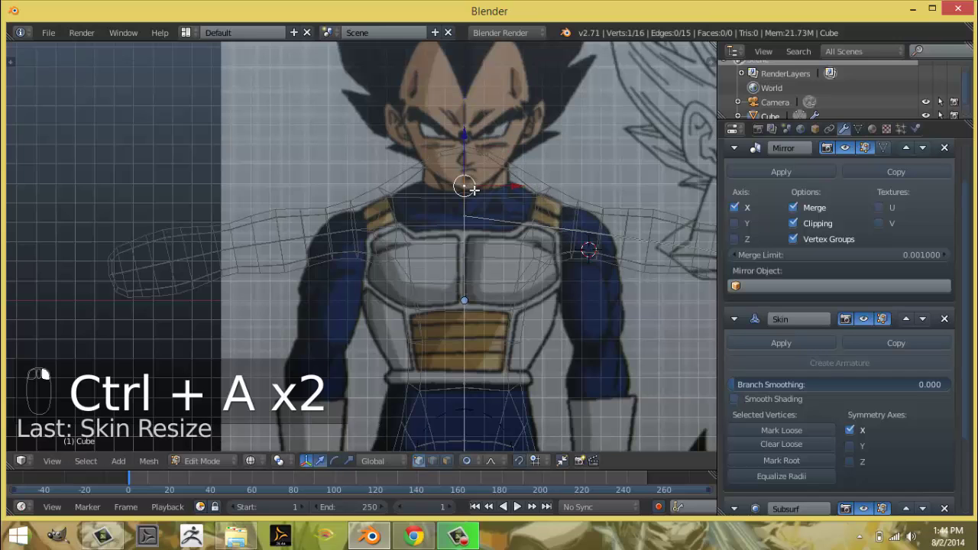
Lower the neck vertex to the collar and resize its skin to fit the neck of the reference.
left_click(514, 216)
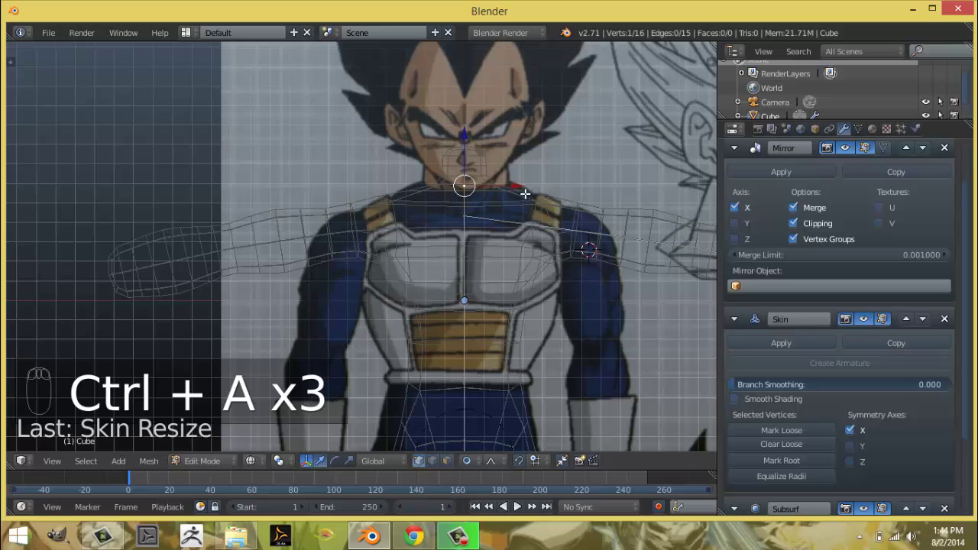
key("g")
left_click(526, 207)
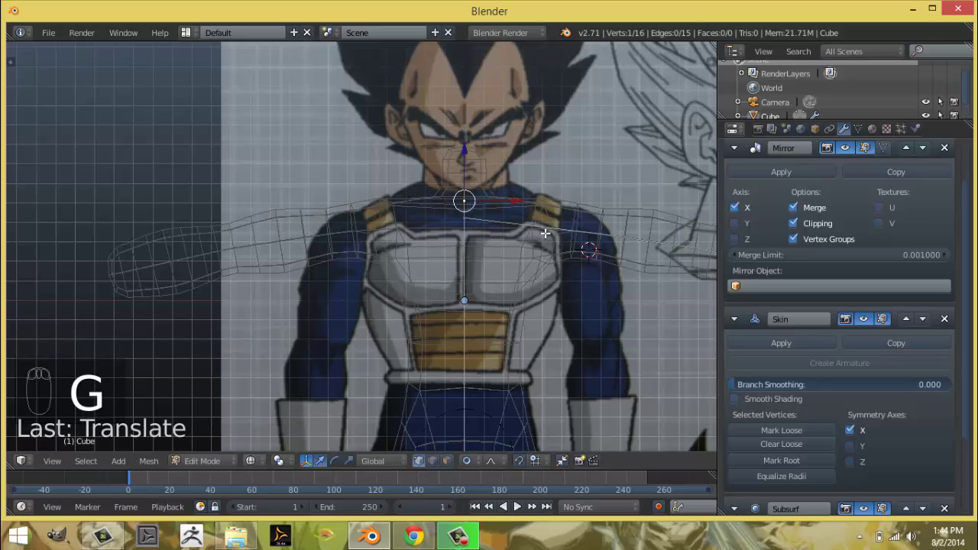
key("ctrl+a")
left_click(606, 251)
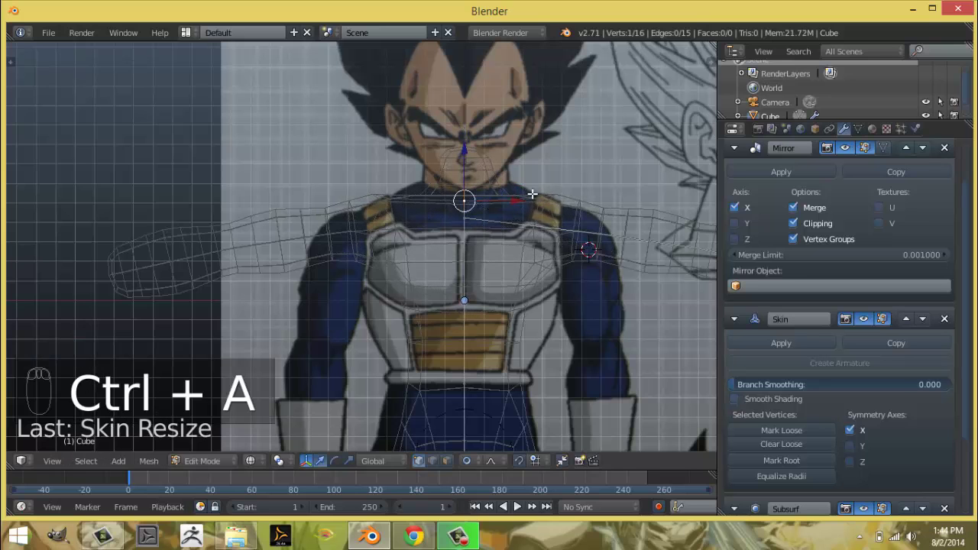
Enlarge the skin at the head vertex, and in side view shift the head and neck vertices together backward along Y.
key("ctrl+a")
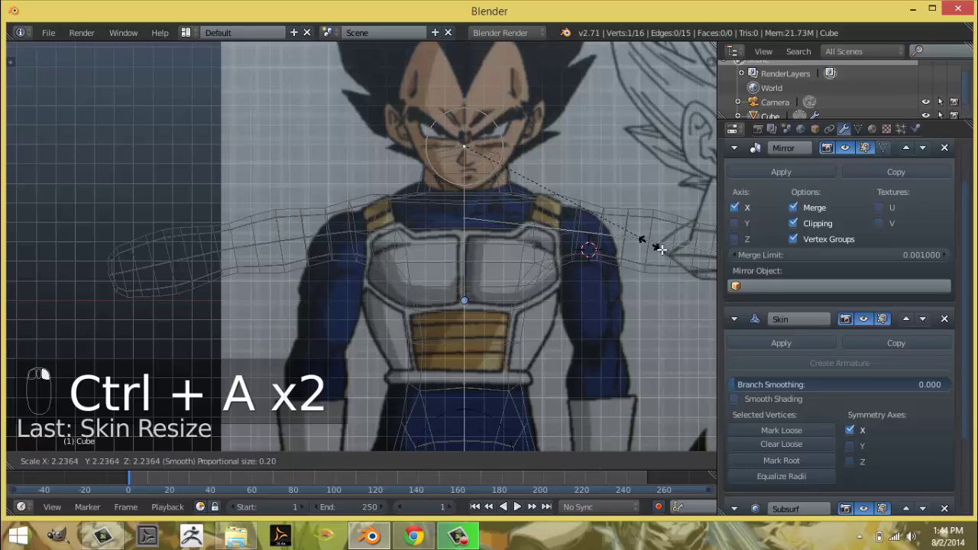
left_click(641, 236)
middle_click_drag(577, 227, 502, 238)
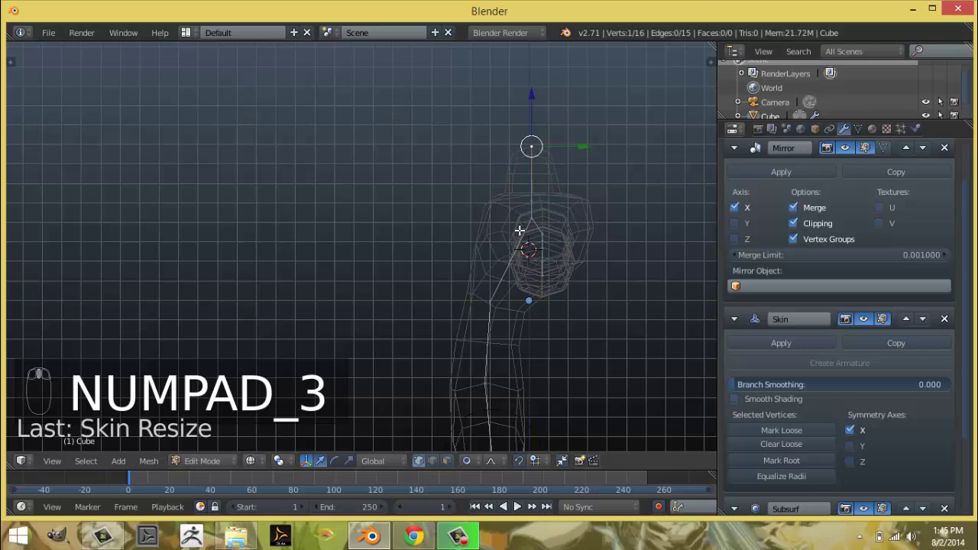
right_click(542, 197, "shift")
left_click_drag(574, 175, 604, 177)
scroll(592, 170, "up", 11)
scroll(609, 179, "up", 1)
middle_click_drag(574, 197, 598, 199)
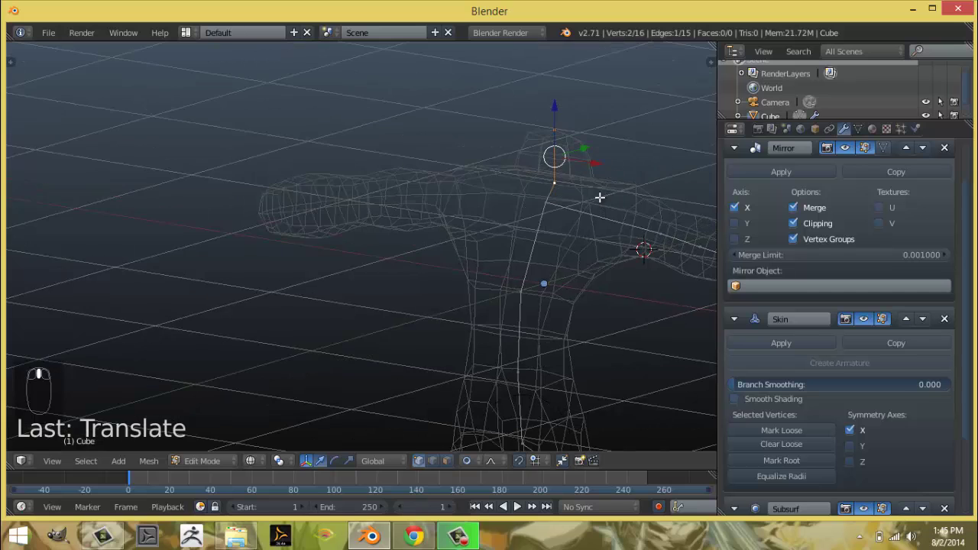
Lower the topmost chest vertex below the collar in front view and check the shape in solid shading.
key("KP_1")
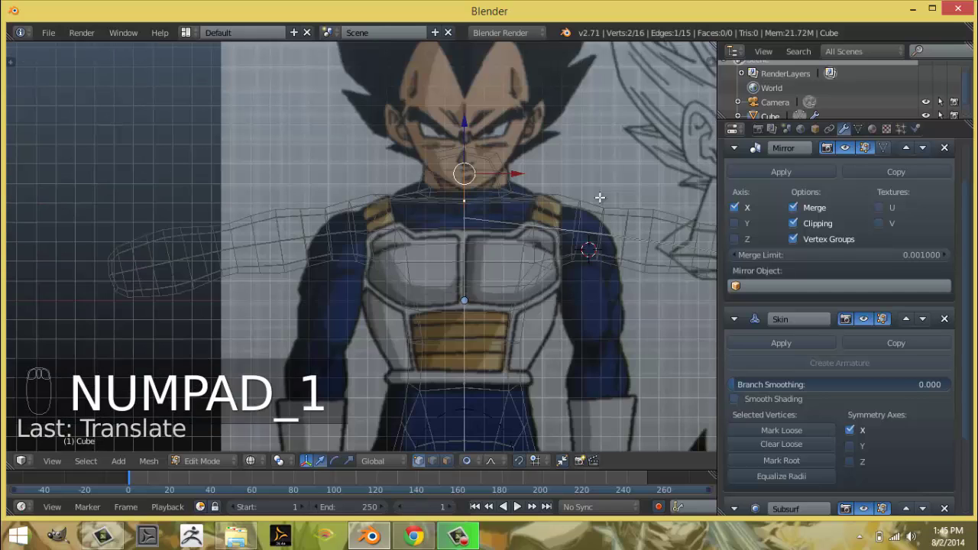
scroll(504, 171, "up", 2)
right_click(519, 203)
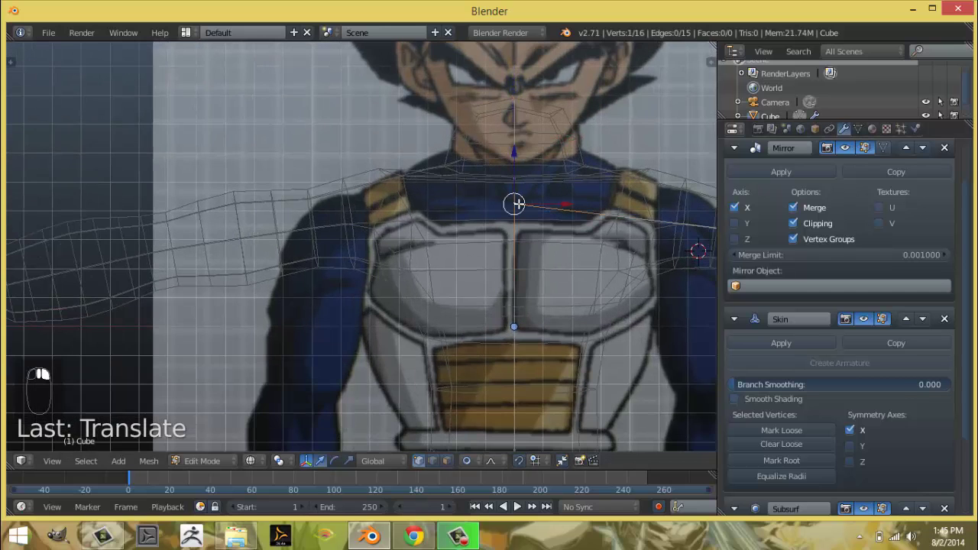
mouse_move(518, 203)
left_mouse_down()
mouse_move(520, 163)
mouse_move(524, 197)
left_mouse_up()
key("z")
mouse_move(563, 212)
middle_mouse_down()
mouse_move(420, 245)
mouse_move(371, 227)
mouse_move(507, 234)
mouse_move(565, 165)
mouse_move(496, 260)
mouse_move(339, 232)
mouse_move(436, 258)
mouse_move(508, 243)
middle_mouse_up()
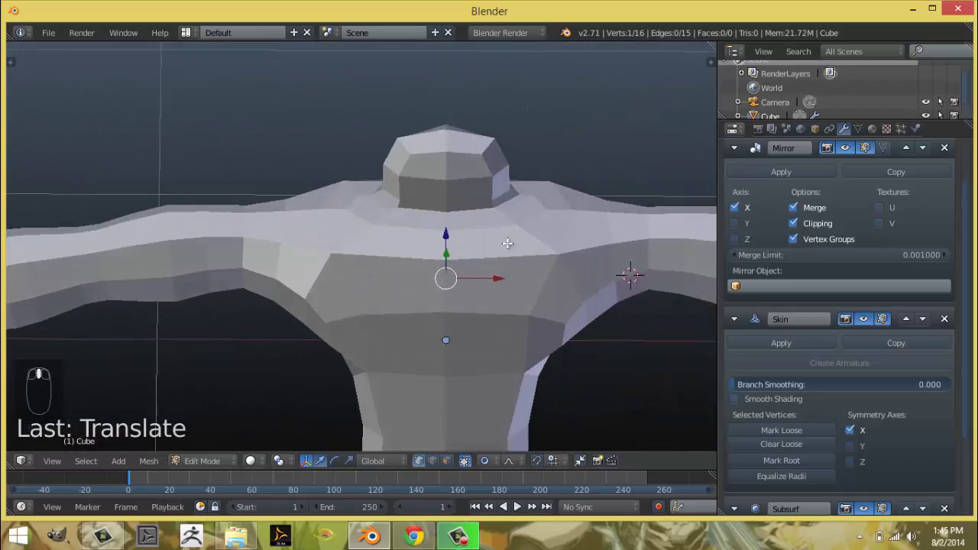
Select the head and neck vertices in wireframe and delete them from the skeleton.
key("Tab")
key("Tab")
key("z")
right_click(453, 169)
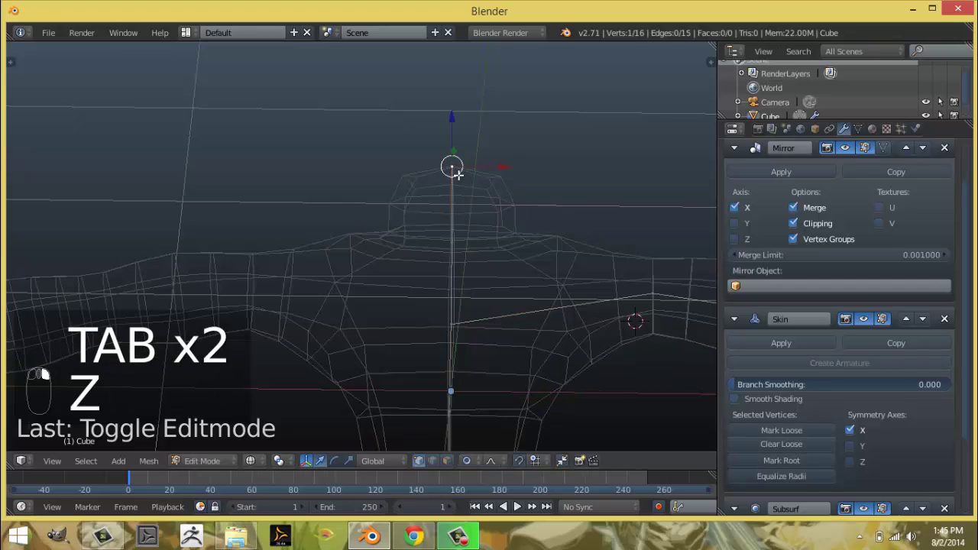
right_click(463, 216, "shift")
key("x")
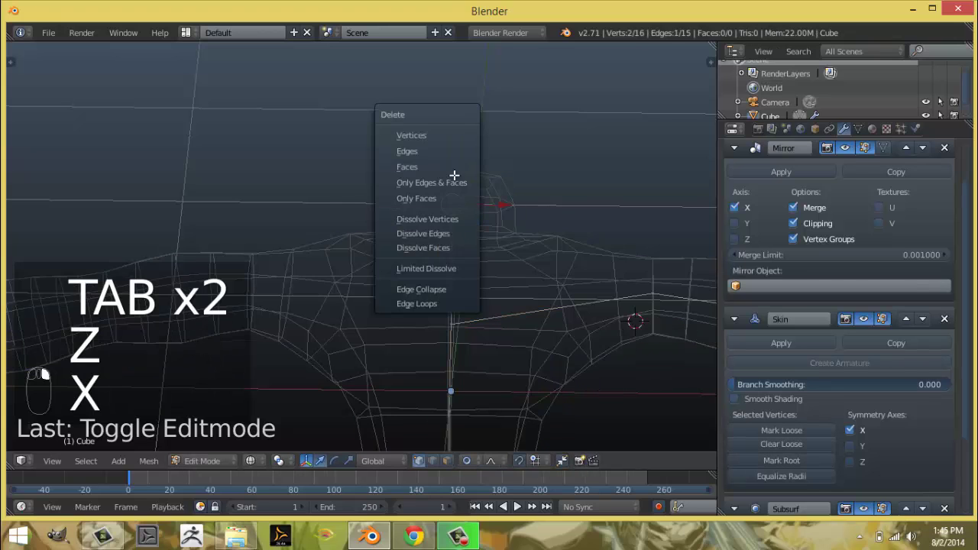
left_click(454, 136)
middle_click_drag(454, 136, 401, 377)
key("x")
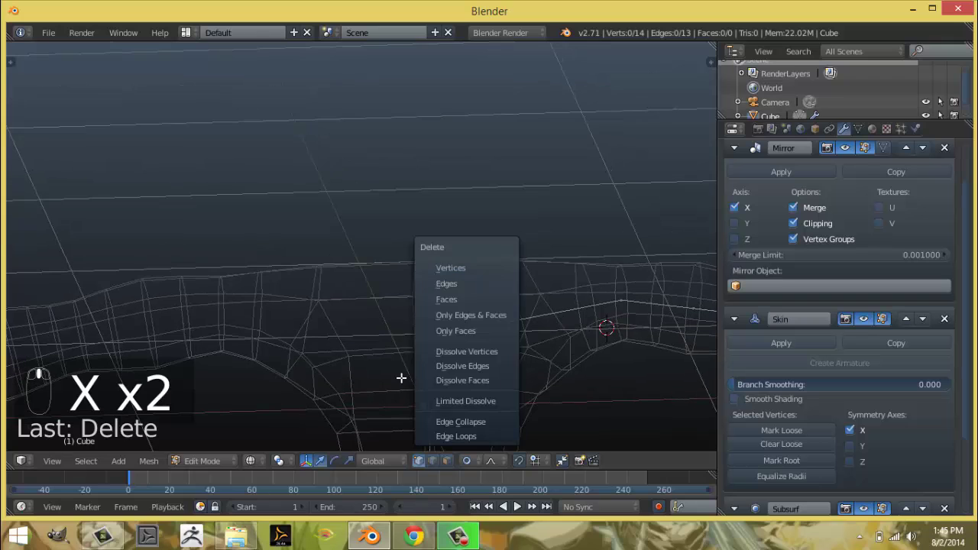
Raise the topmost chest vertex by about 0.11 in front view, to the upper edge of the armour's chest plate.
key("KP_1")
scroll(504, 259, "up", 1)
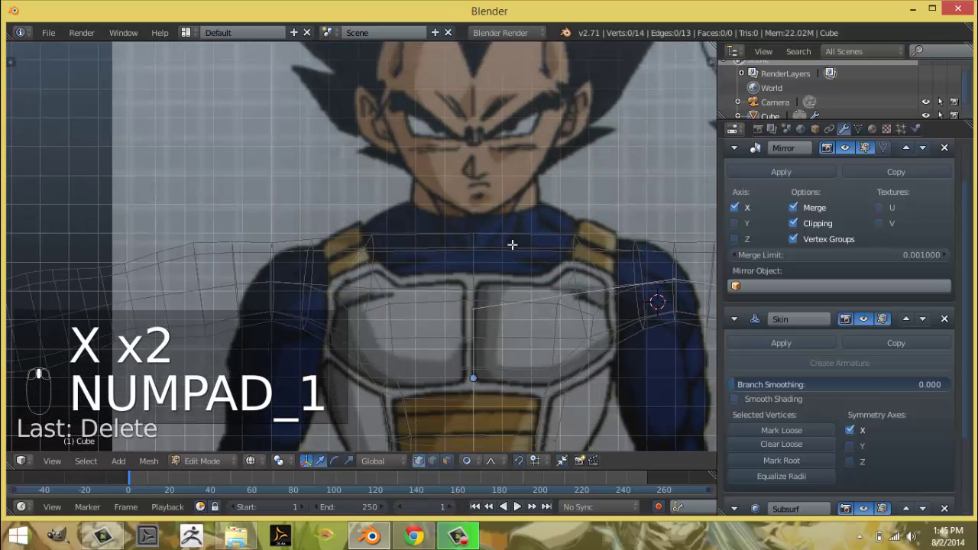
right_click(474, 292)
key("g")
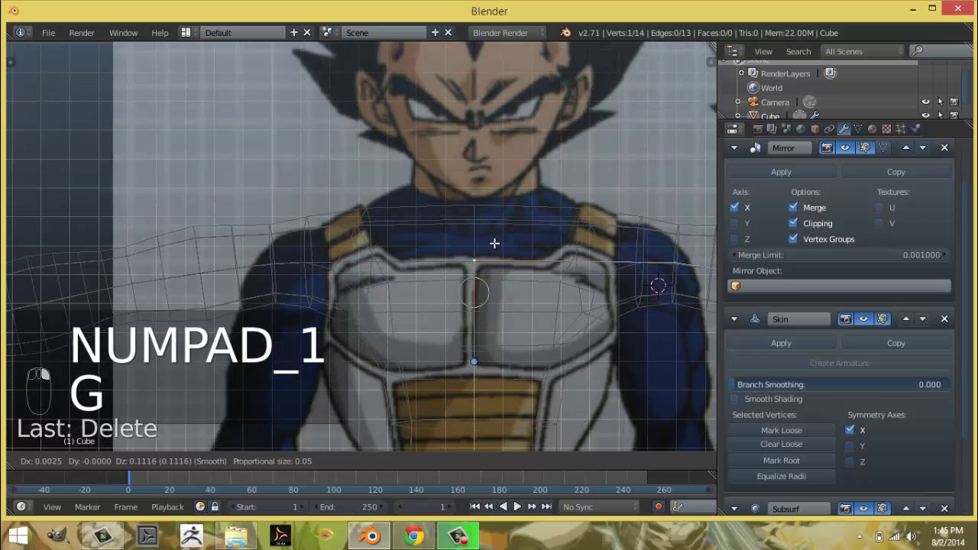
left_click(495, 243)
Examine the headless body in solid shading from several angles and against the front reference.
mouse_move(530, 274)
middle_mouse_down("shift")
mouse_move(535, 211)
mouse_move(497, 148)
mouse_move(413, 191)
mouse_move(291, 221)
mouse_move(220, 223)
middle_mouse_up("shift")
scroll(512, 152, "up", 4)
key("z")
scroll(522, 159, "down", 5)
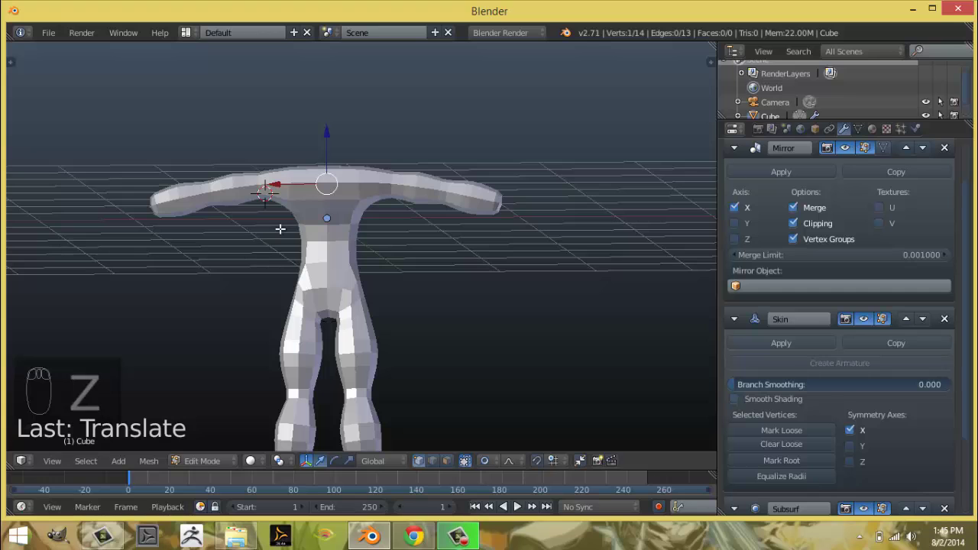
key("KP_1")
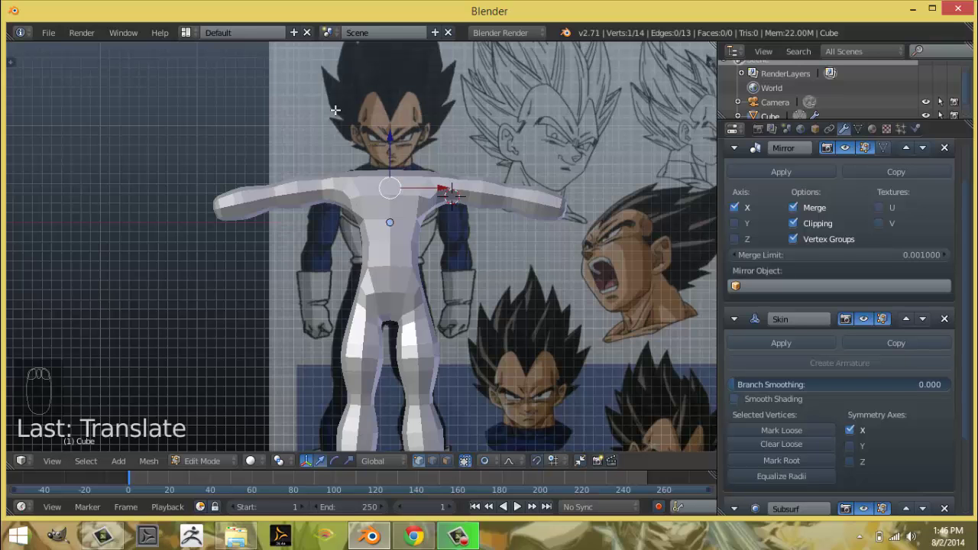
scroll(436, 258, "up", 5)
scroll(440, 162, "up", 2)
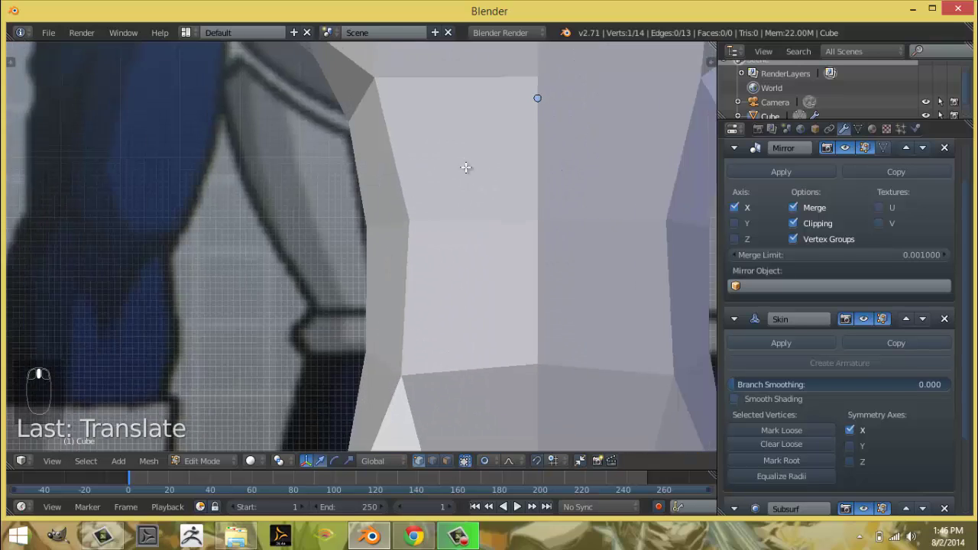
scroll(451, 167, "down", 4)
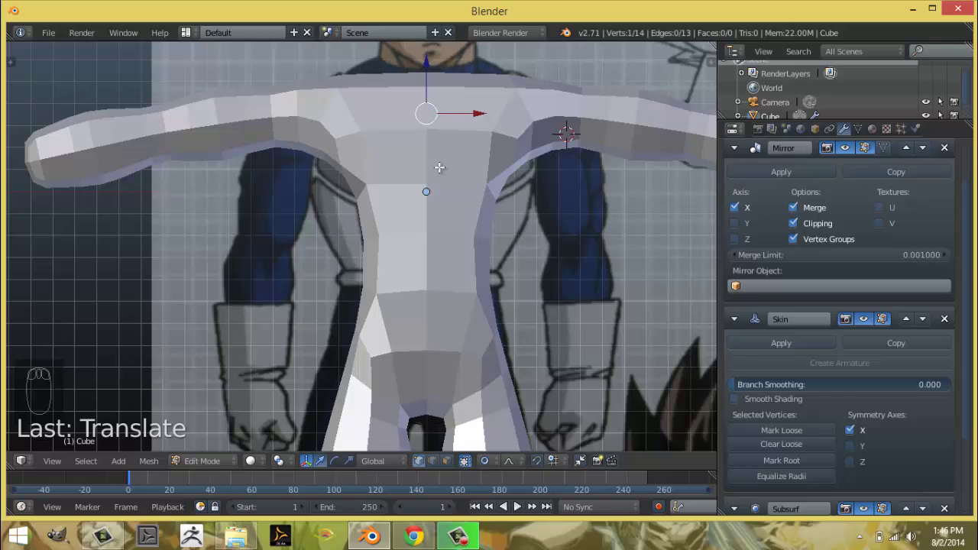
middle_click_drag(440, 164, 565, 159)
scroll(550, 253, "down", 5)
middle_click_drag(551, 253, 476, 246)
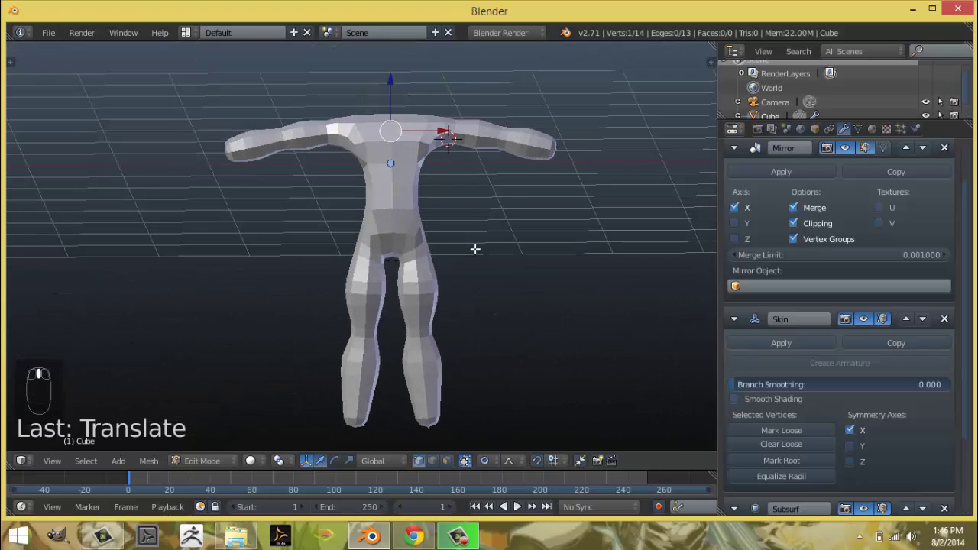
middle_click_drag(432, 216, 477, 207)
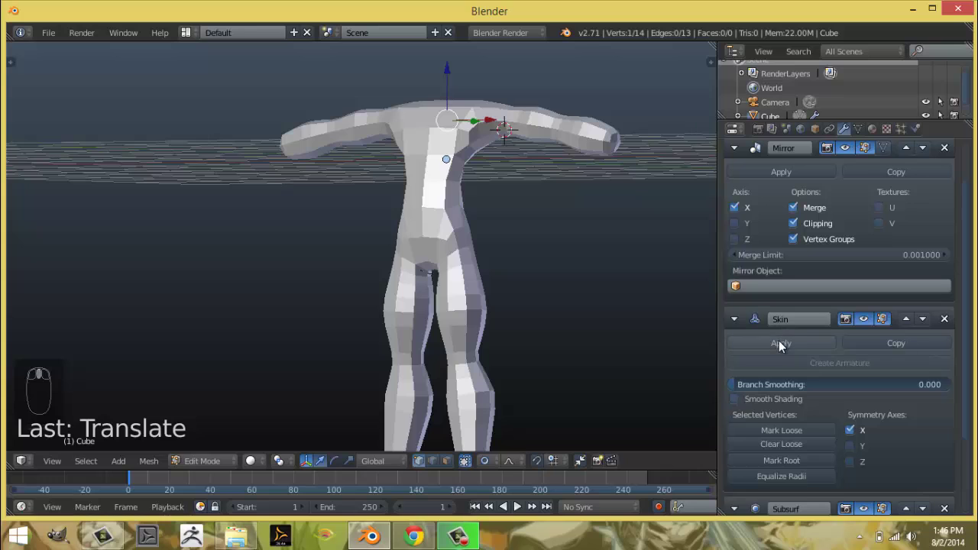
Try to apply the Mirror modifier from Edit Mode.
left_click(761, 172)
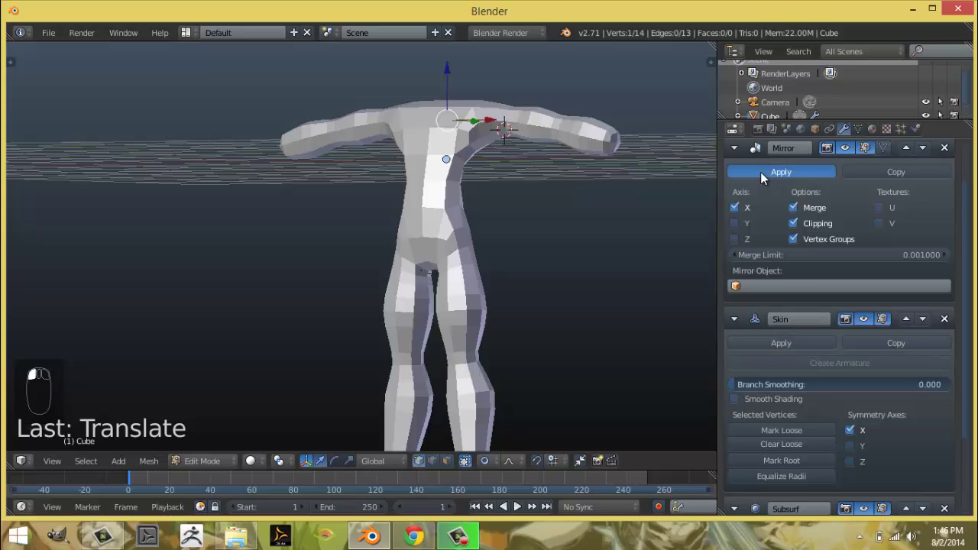
key("Tab")
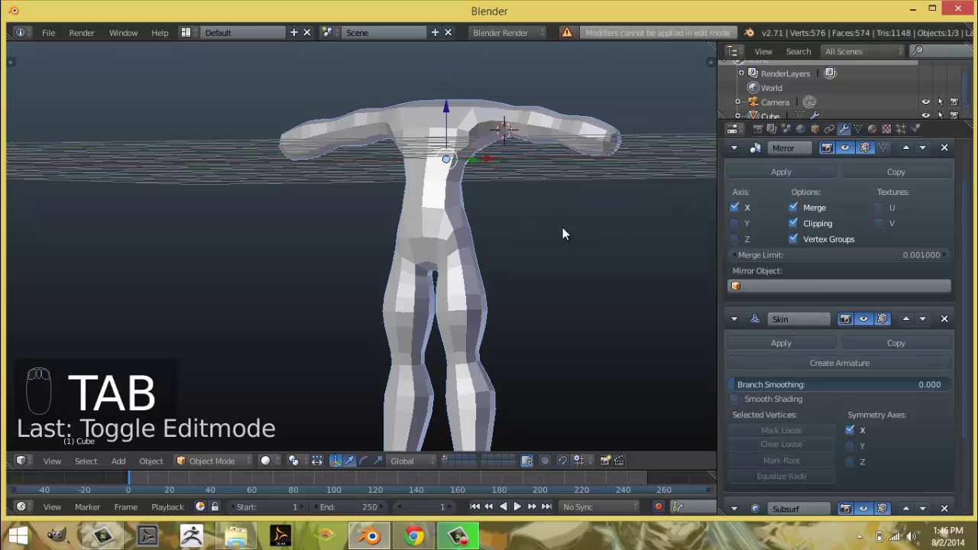
middle_click_drag(561, 196, 625, 219)
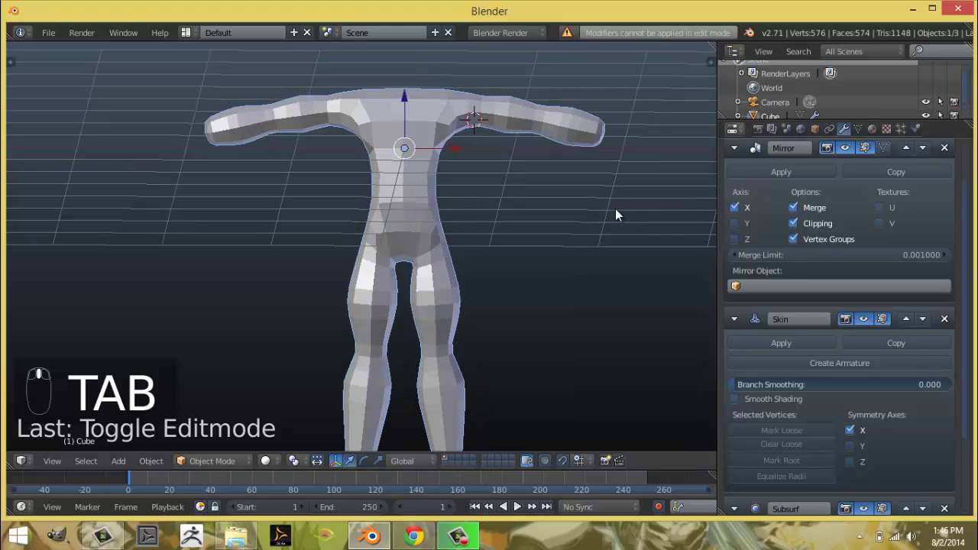
key("KP_1")
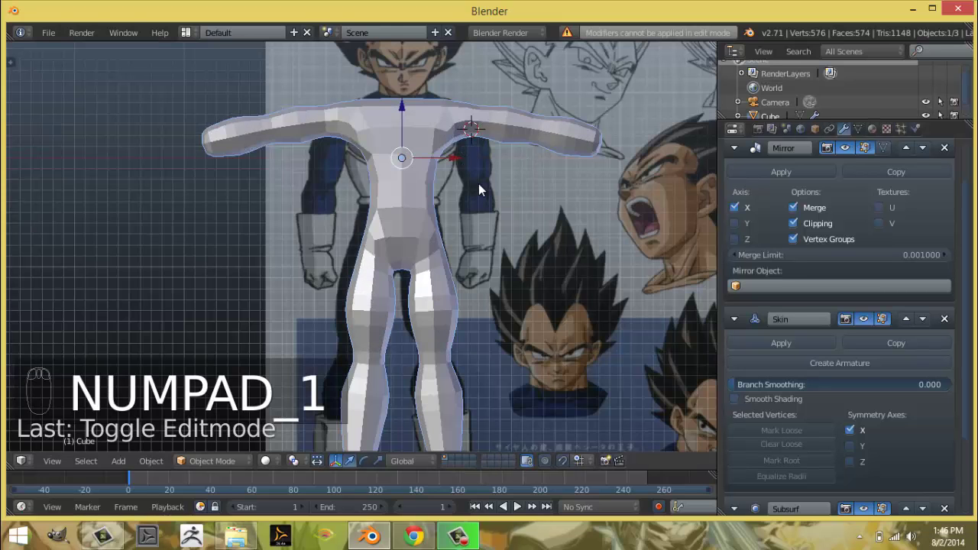
Select all skeleton vertices in front wireframe view and move the body up along Z until the feet are level with the object origin.
key("Tab")
key("a")
key("a")
key("a")
key("a")
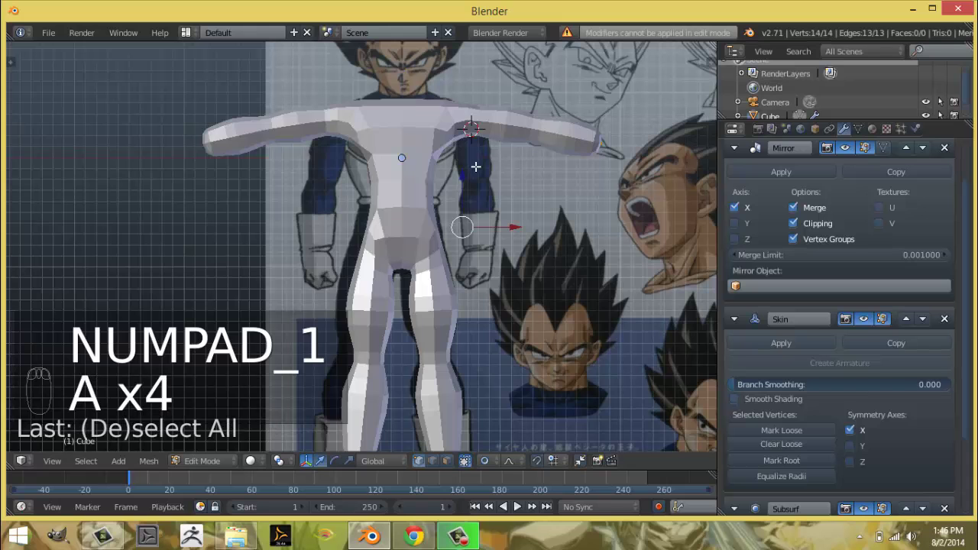
key("z")
scroll(484, 162, "down", 2)
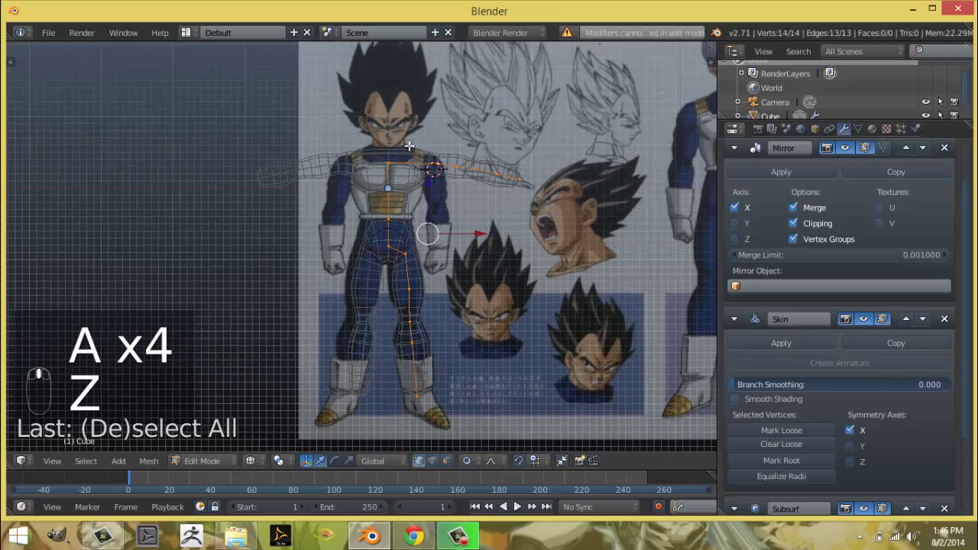
key("g")
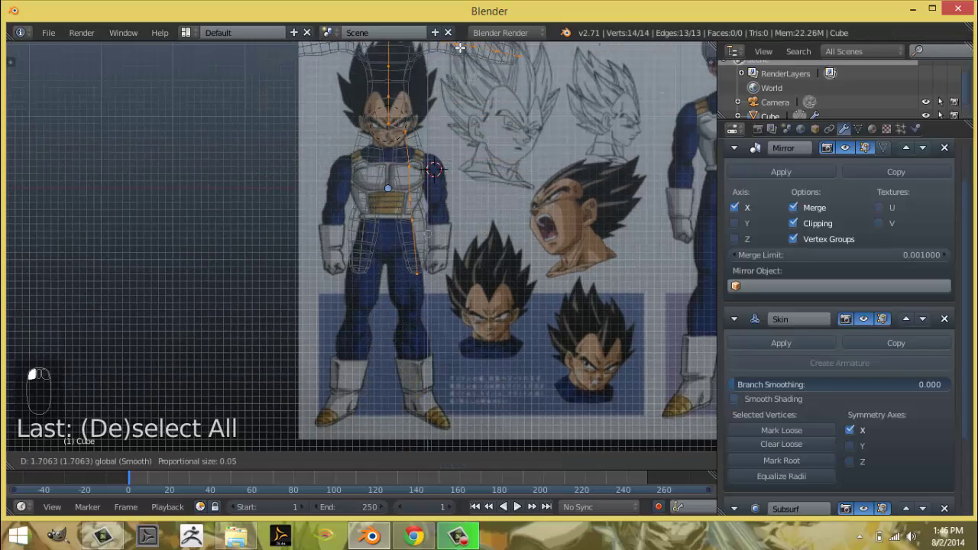
left_click(477, 376)
Raise the whole body another 0.31 or so along Z in solid shading, leaving the feet above the grid floor.
key("z")
scroll(474, 390, "up", 1)
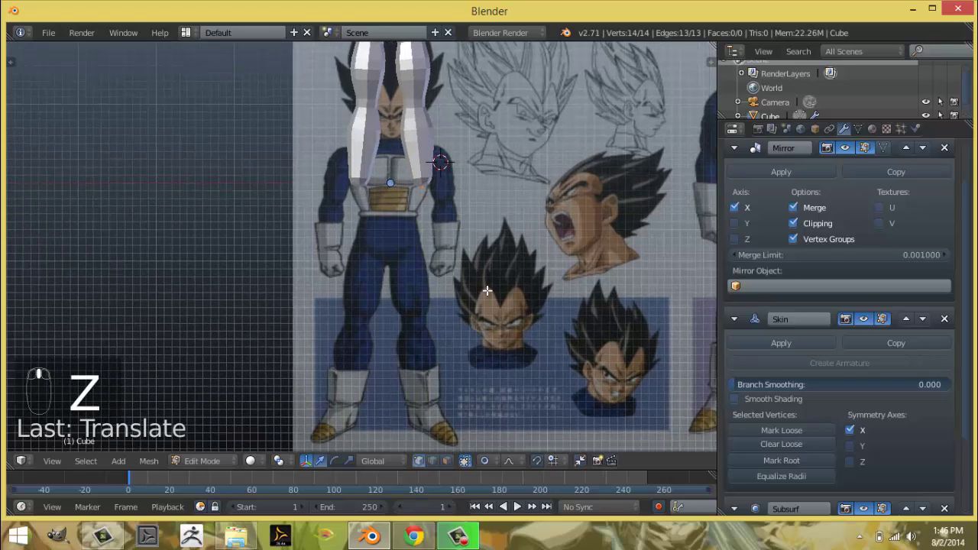
scroll(458, 186, "up", 2)
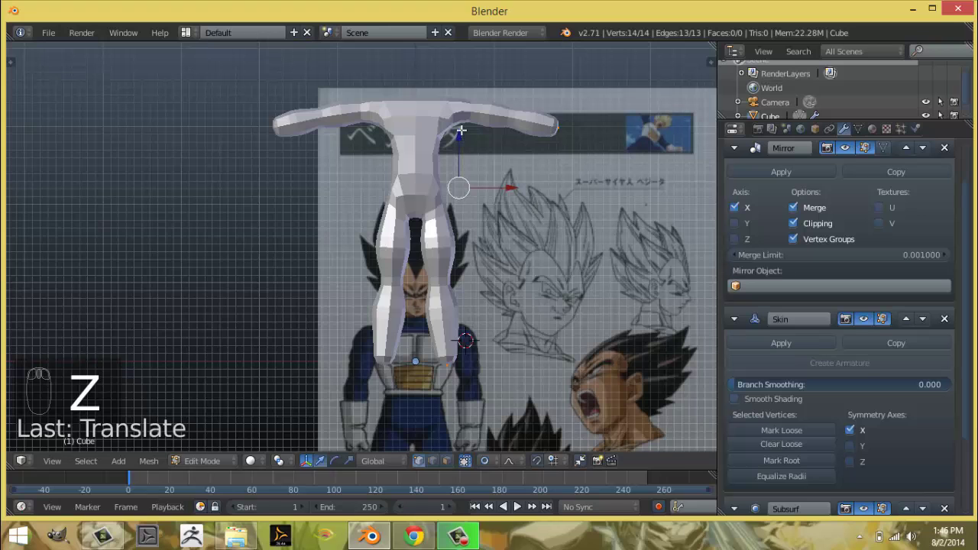
key("g")
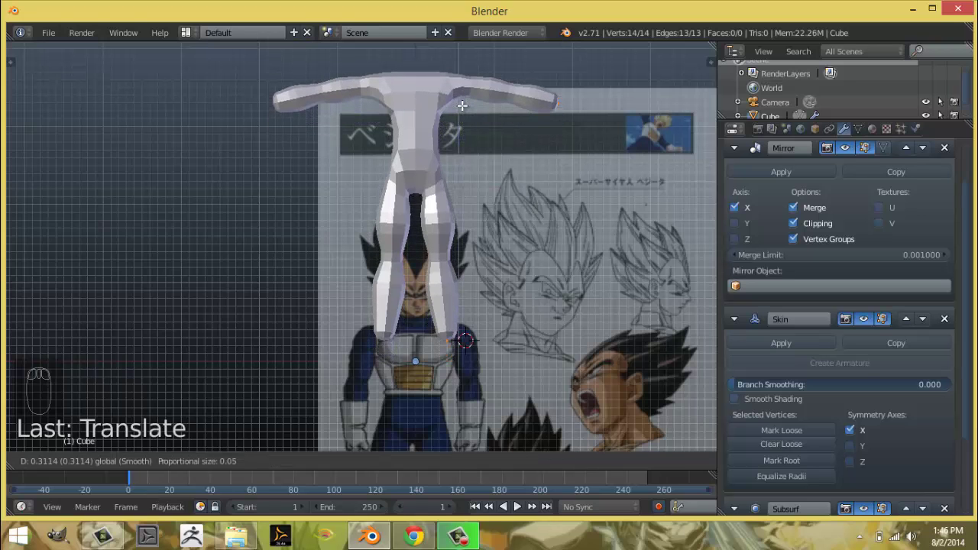
left_click(462, 115)
key("KP_5")
middle_click_drag(441, 142, 422, 160)
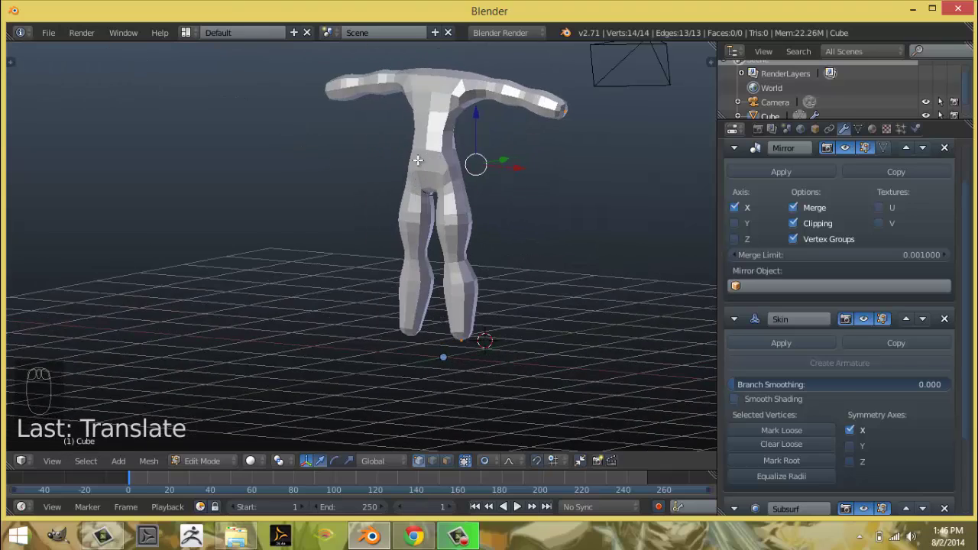
key("KP_1")
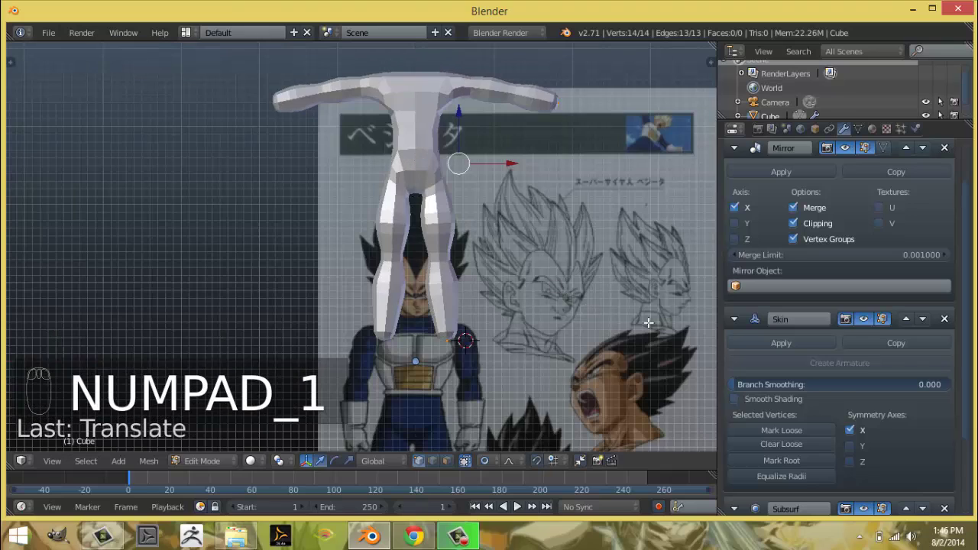
Remove the Vegeta reference image from the front view's background images.
key("n")
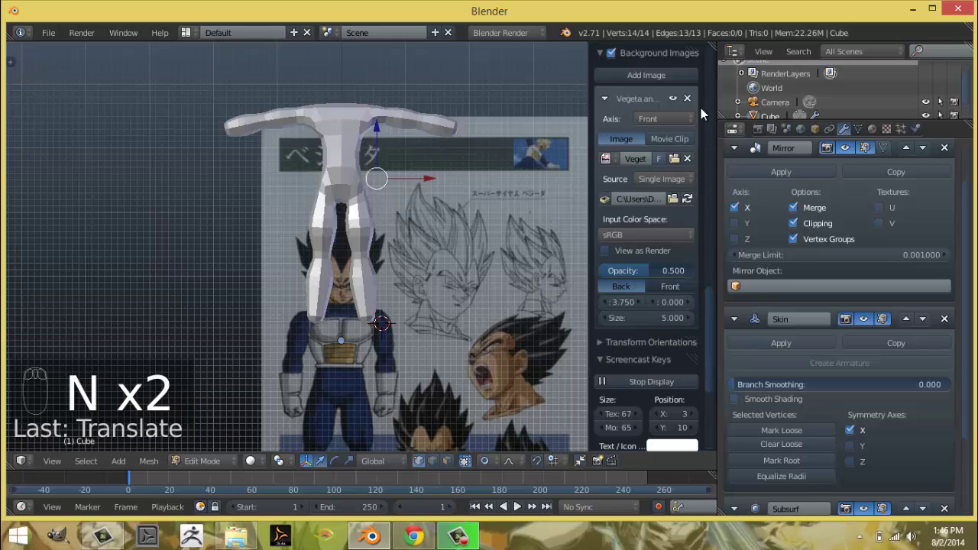
left_click(687, 98)
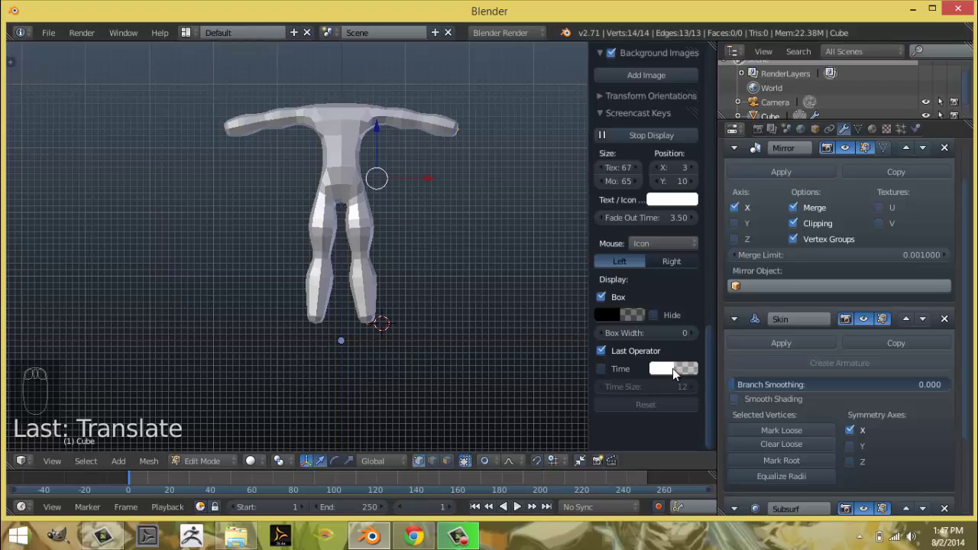
scroll(615, 205, "down", 5)
Apply the Mirror, Skin and Subsurf modifiers to the body in Object Mode.
key("Tab")
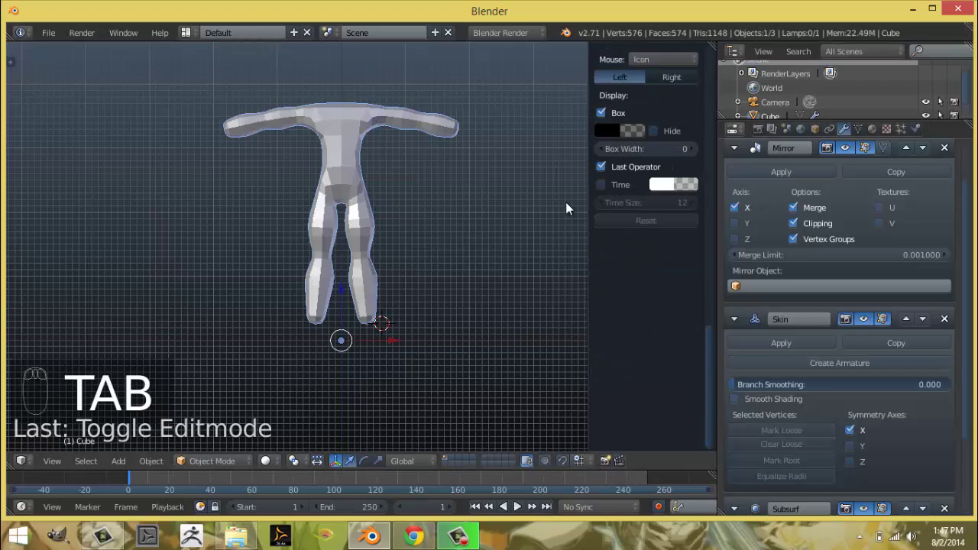
left_click(770, 170)
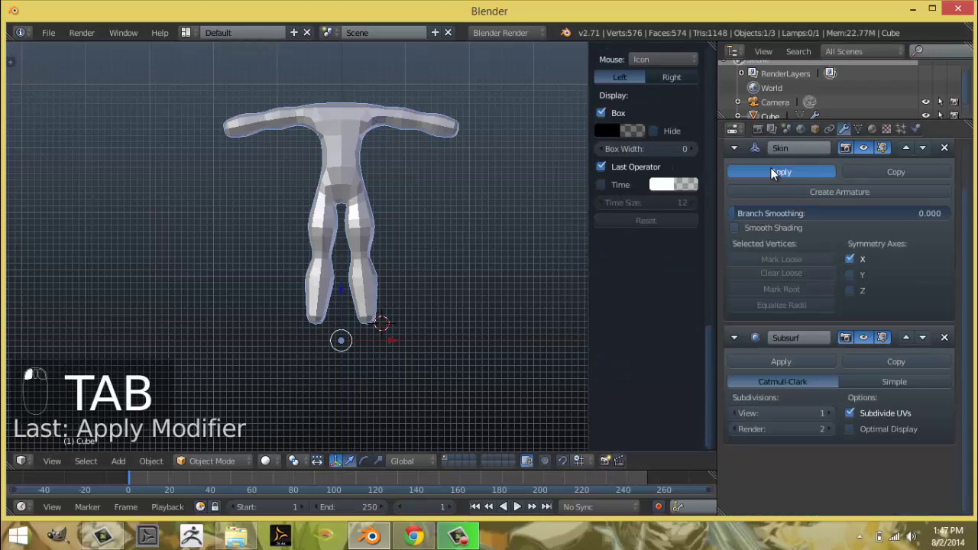
left_click(770, 168)
left_click(771, 167)
middle_click_drag(294, 350, 449, 174)
key("KP_0")
key("KP_1")
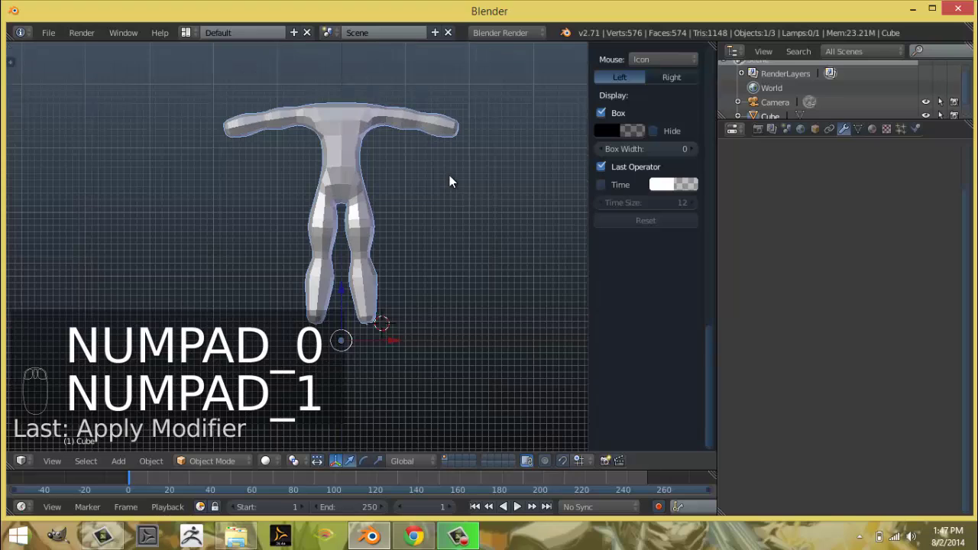
scroll(393, 210, "up", 3)
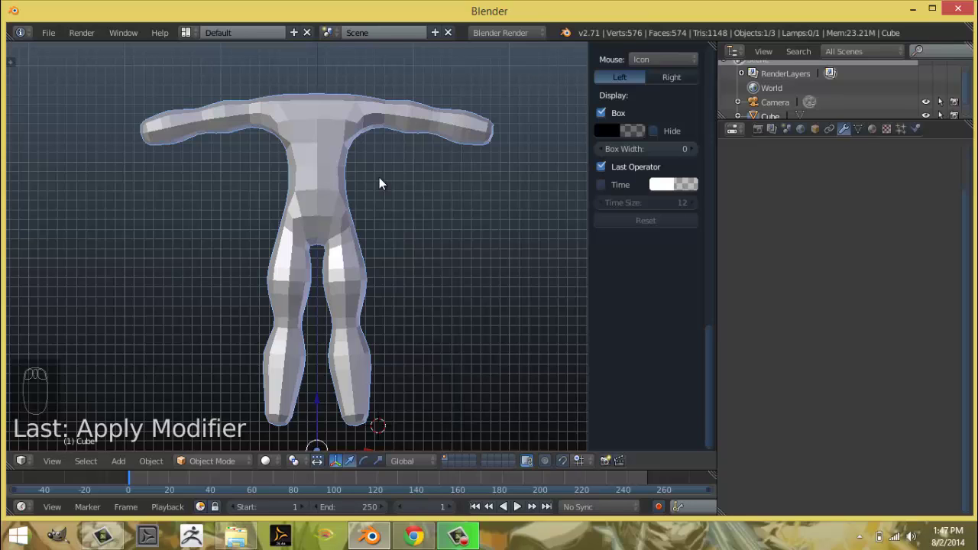
Show the tool shelf, widen it, and collapse the Apply Modifier options.
key("t")
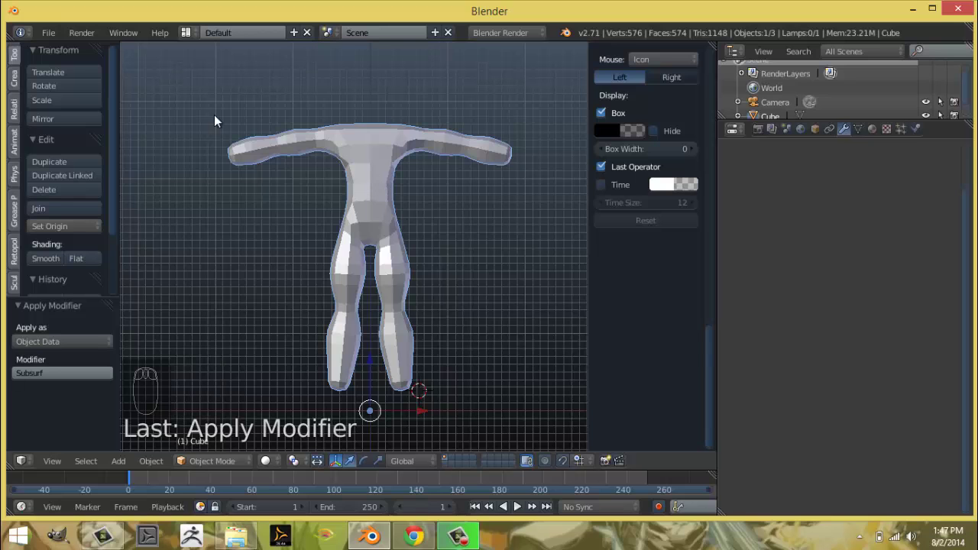
left_click_drag(116, 84, 176, 115)
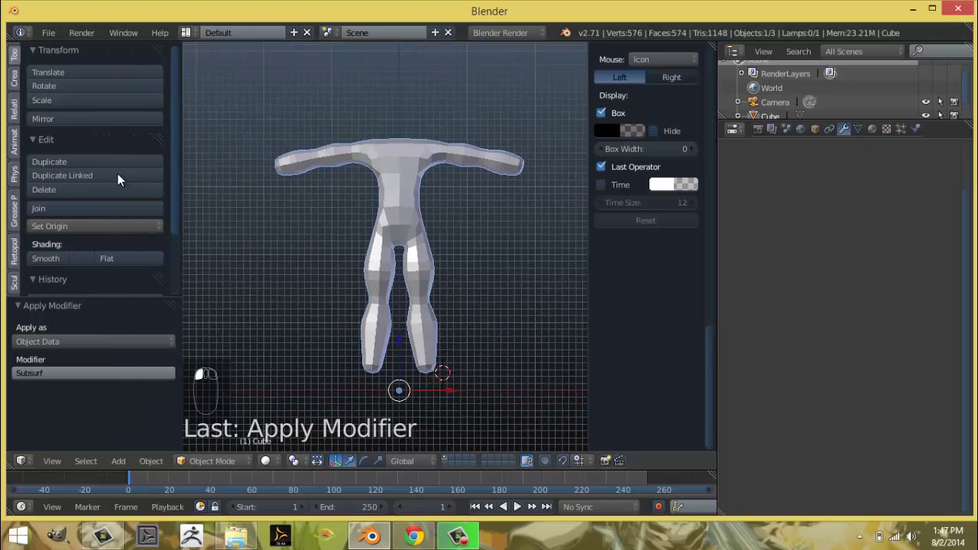
left_click(58, 303)
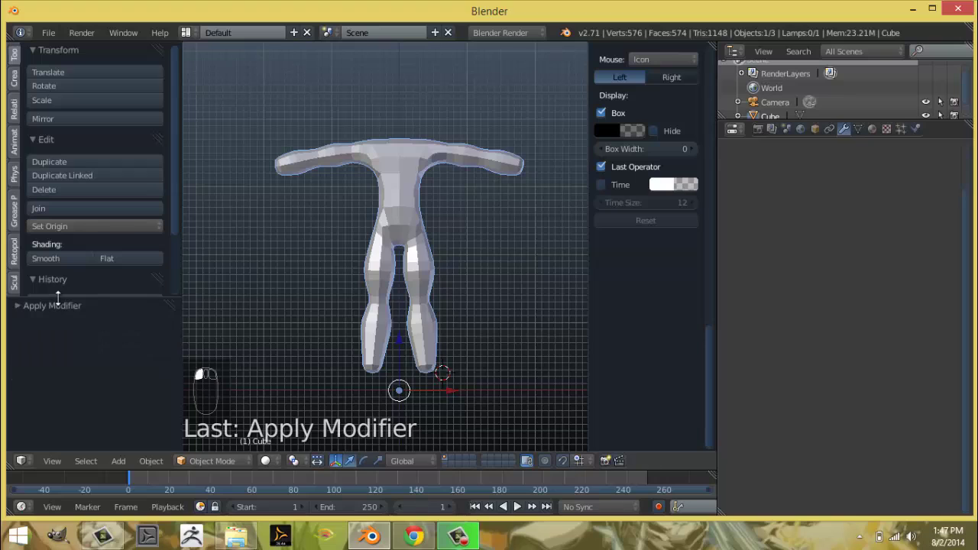
Enlarge the tool shelf's main area to show the Sculpt Tools, and inspect the Sculpt Tools UI add-on's details among the user add-ons.
left_click_drag(58, 301, 84, 412)
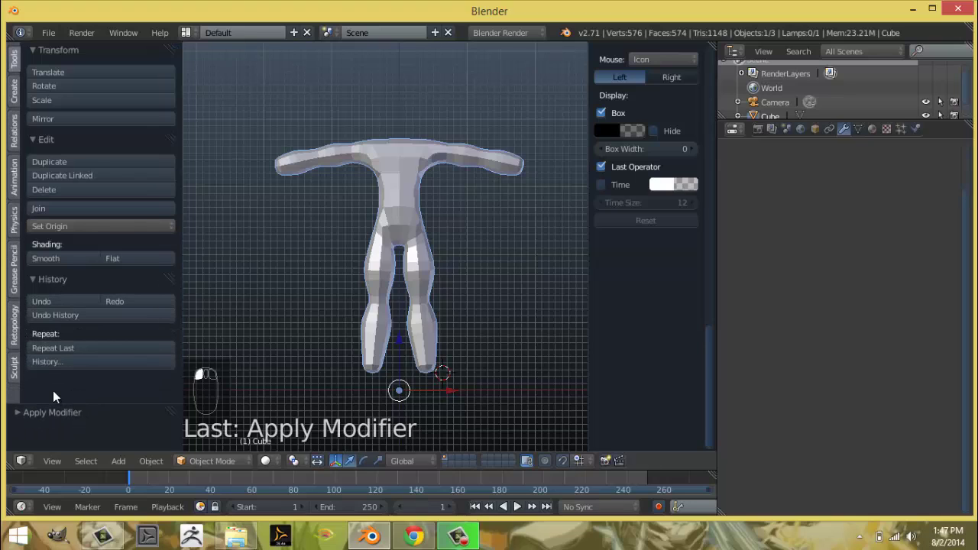
left_click(17, 369)
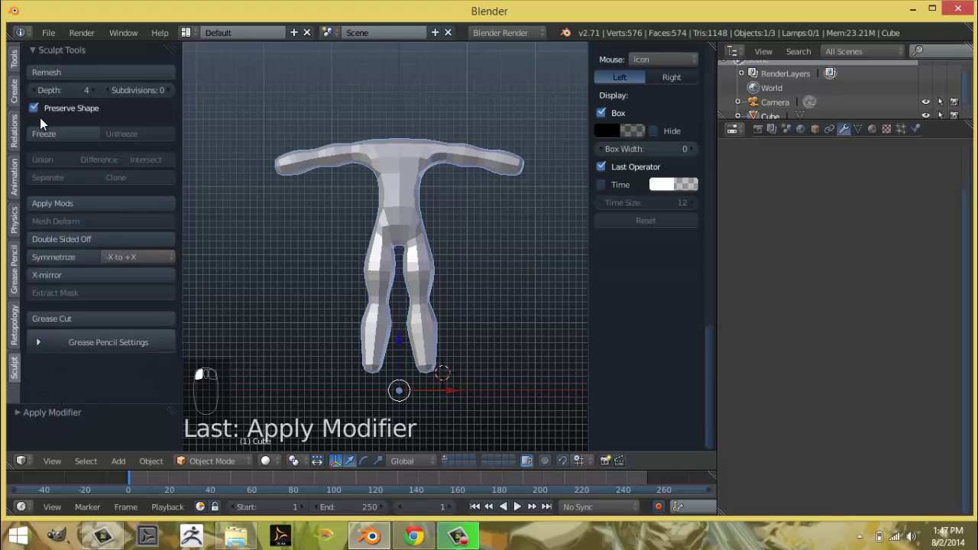
left_click(52, 34)
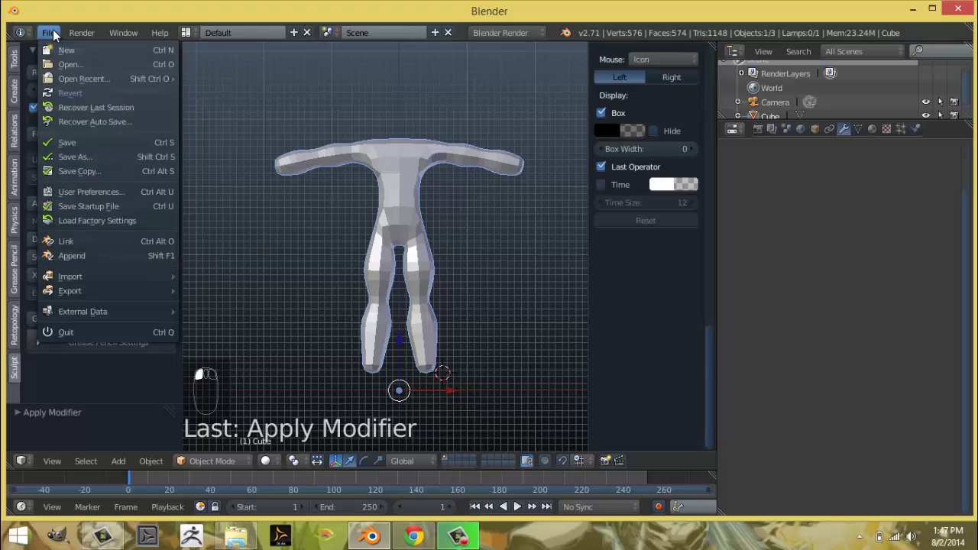
left_click(120, 191)
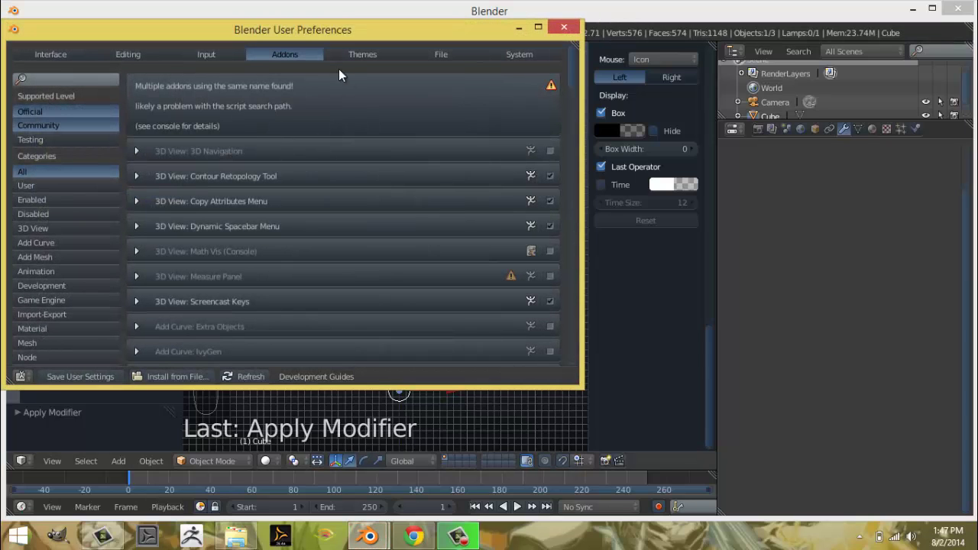
left_click(42, 187)
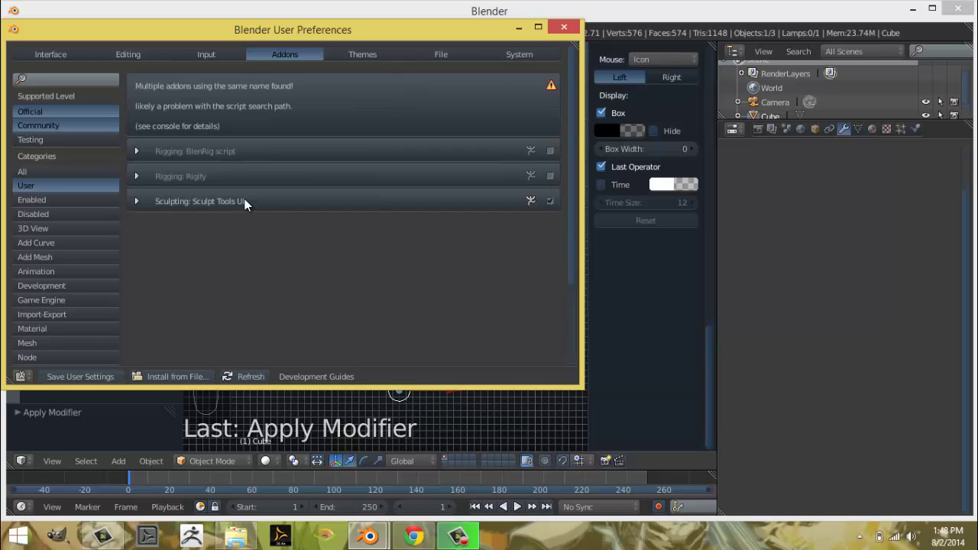
left_click(143, 201)
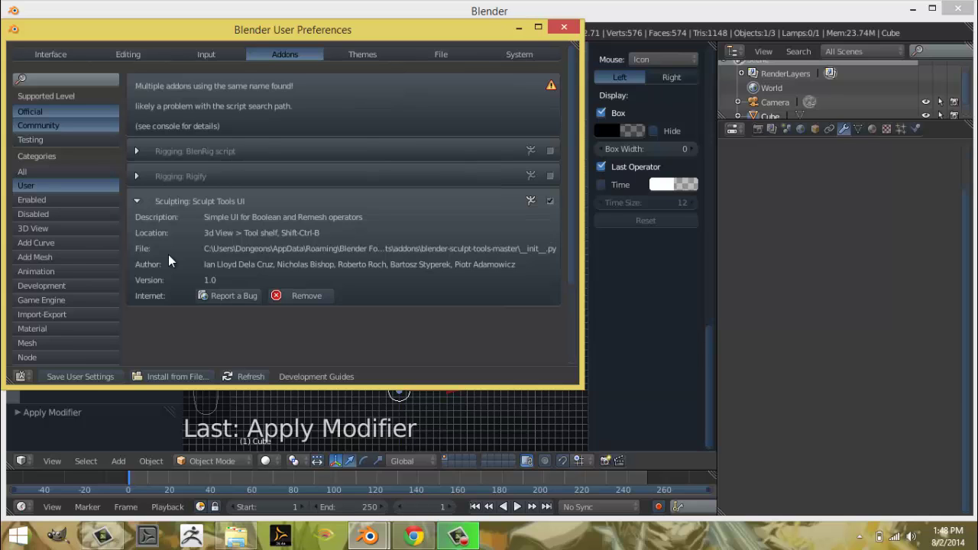
left_click(573, 27)
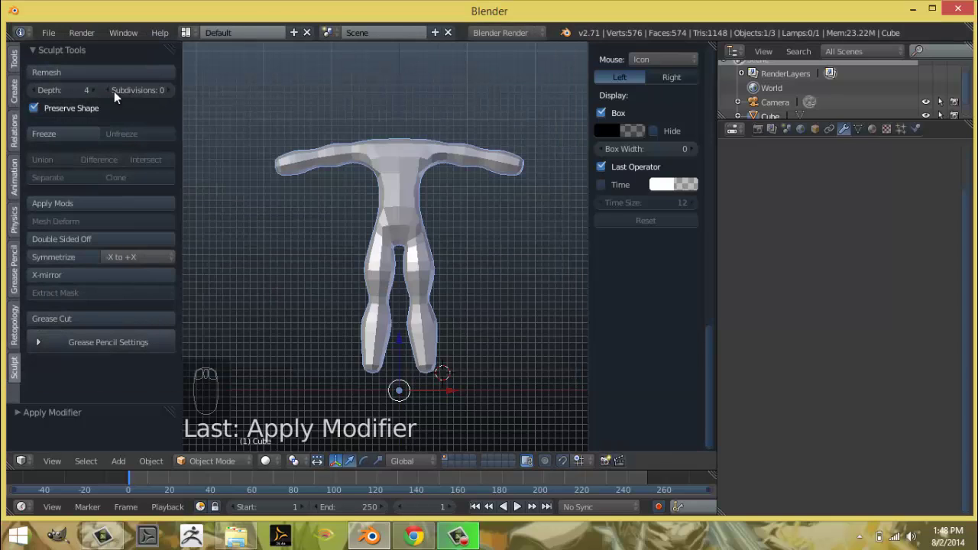
Examine the Contour Retopology options, compare them with the Sculpt Tools, and inspect the body mesh from the side and front.
left_click(15, 345)
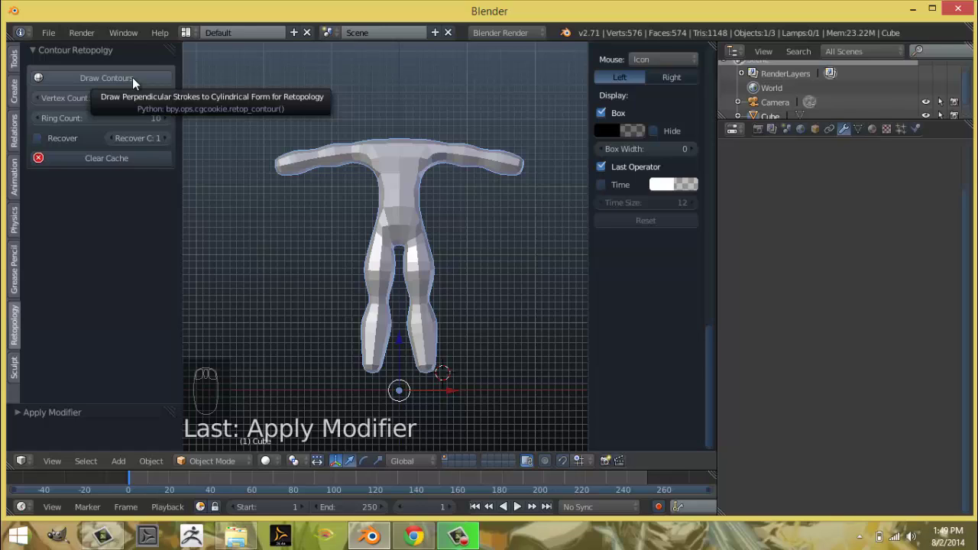
scroll(436, 141, "up", 3)
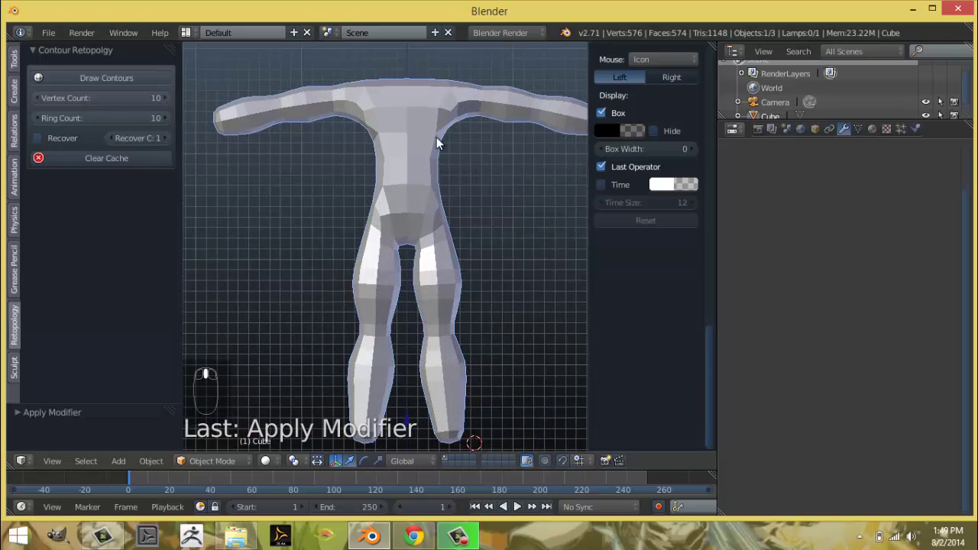
middle_click_drag(440, 142, 257, 126)
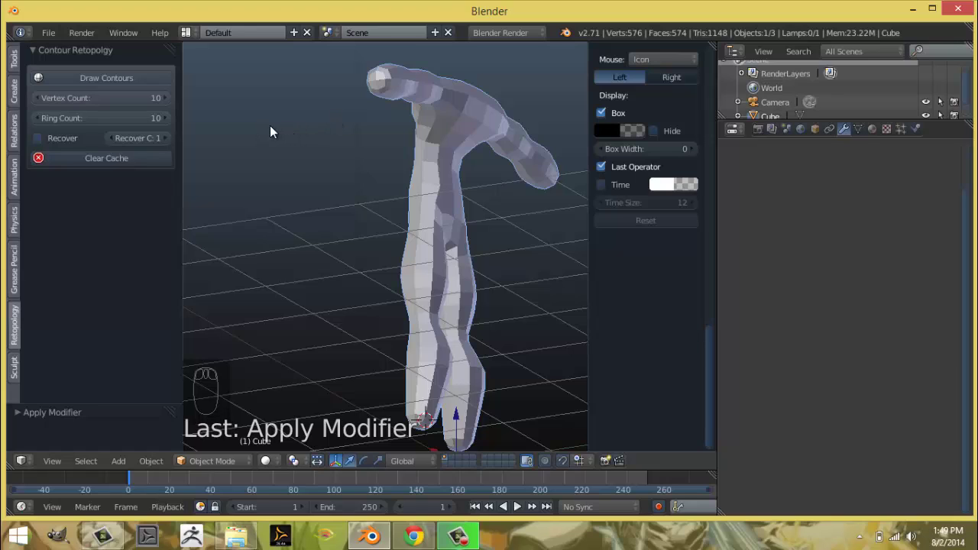
left_click(16, 365)
left_click(14, 339)
left_click(14, 367)
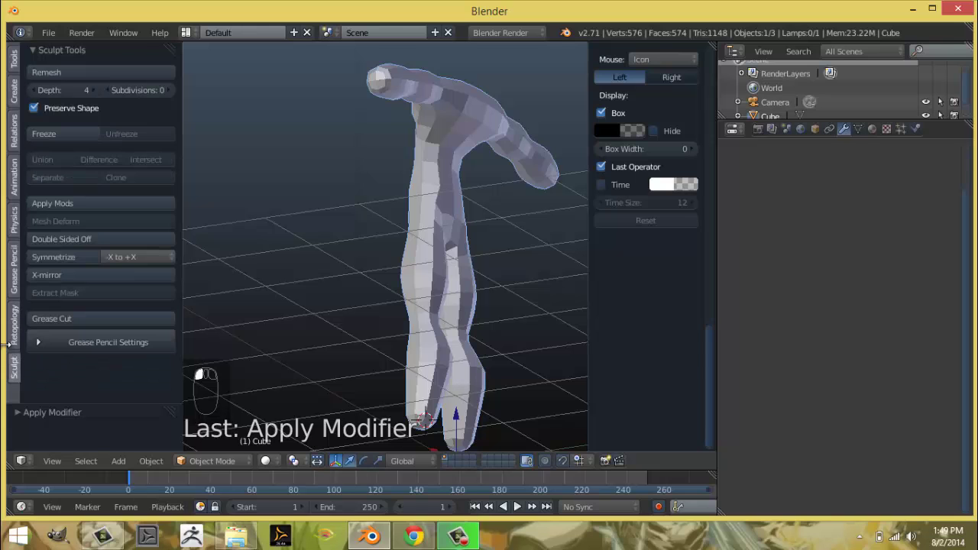
left_click(14, 343)
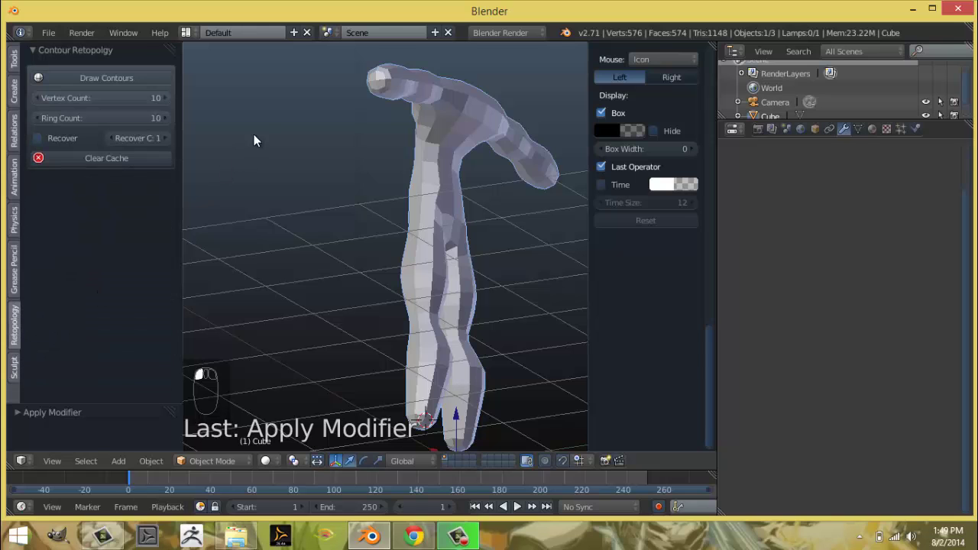
middle_click_drag(254, 140, 375, 168)
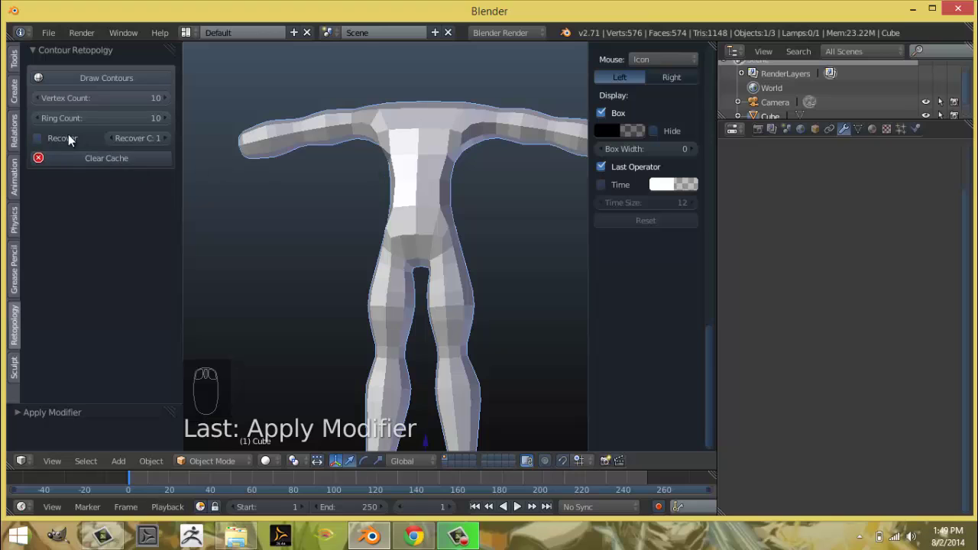
mouse_move(381, 203)
middle_mouse_down()
mouse_move(408, 205)
mouse_move(400, 207)
middle_mouse_up()
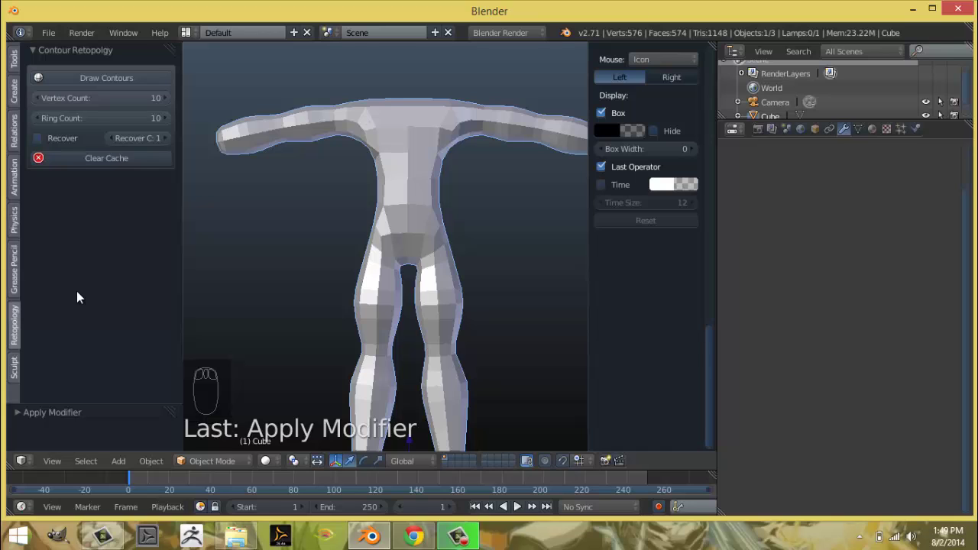
middle_click_drag(264, 242, 313, 237)
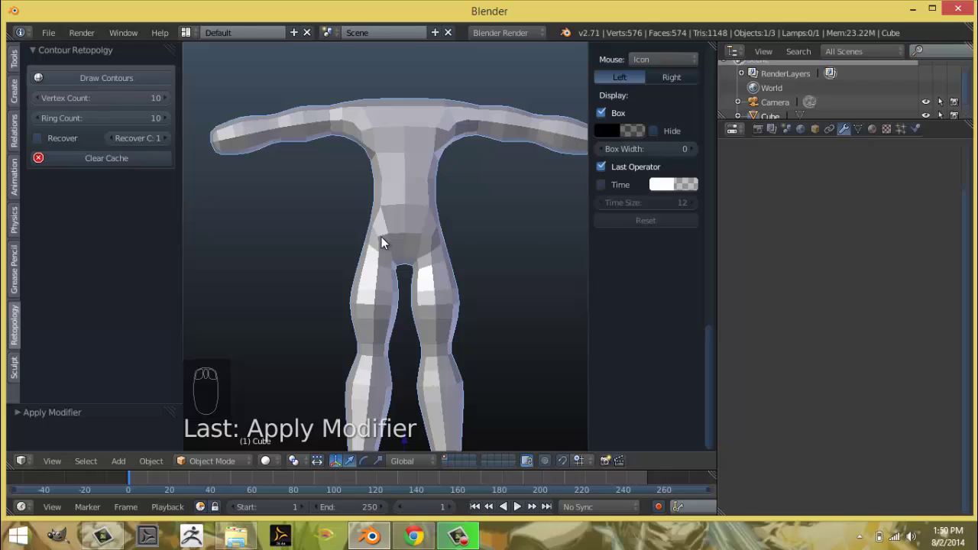
Hide the properties sidebar and the tool shelf so the whole body fits in the enlarged 3D view.
key("n")
key("t")
scroll(432, 142, "down", 5)
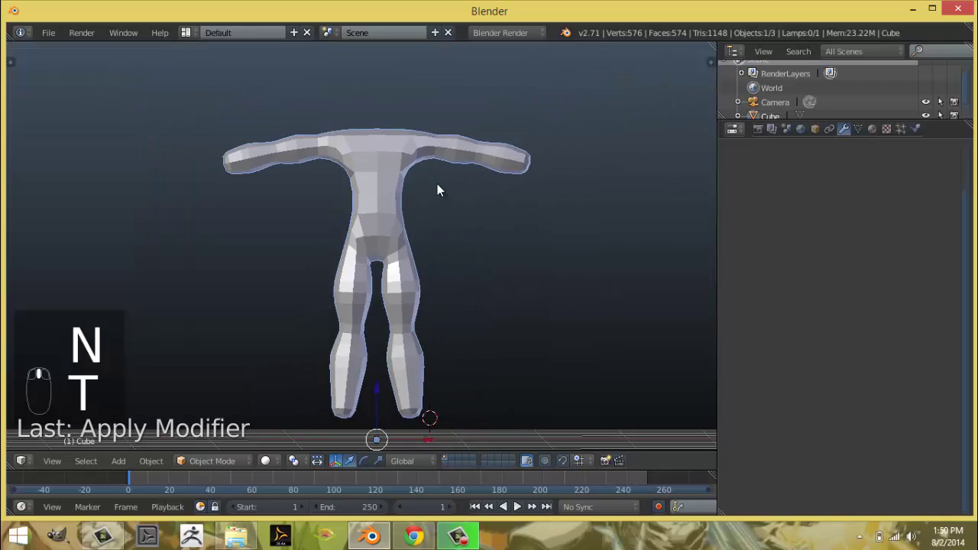